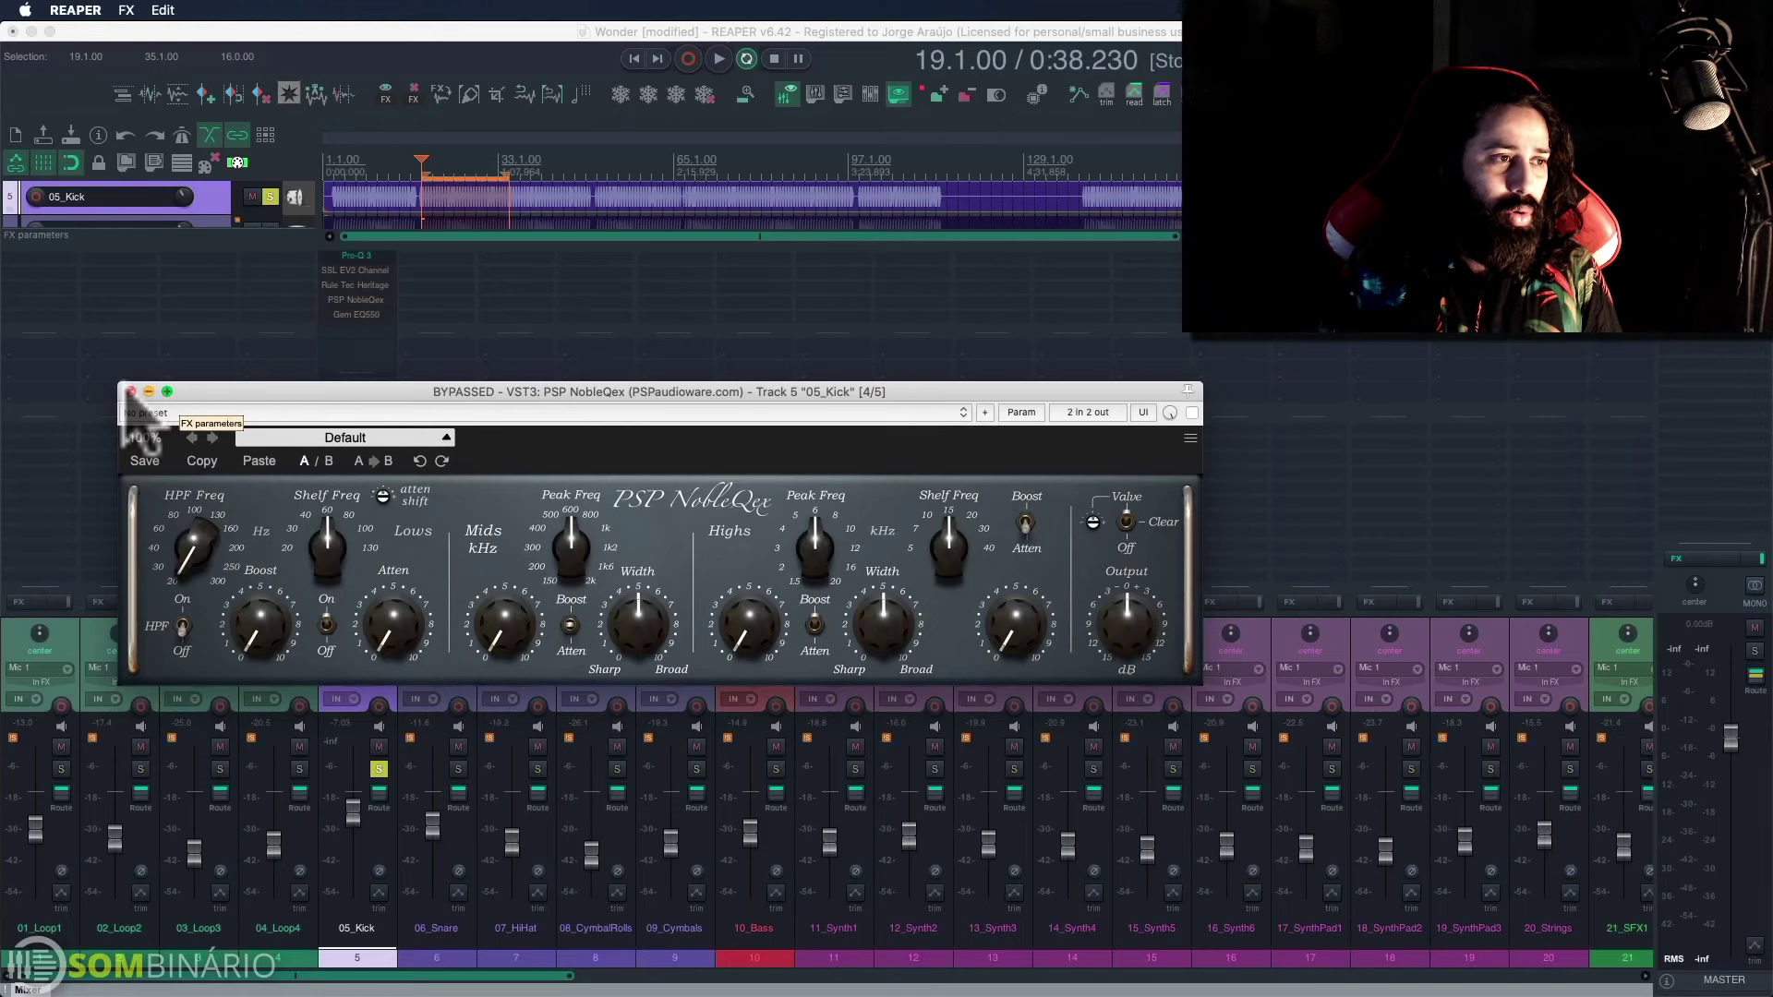
Step: Close the PSP NobleQex equalizer and open Pro-Q 3 from the 05_Kick track, placing its window over the mixer
{"action": "left_click", "coordinate": [116, 387]}
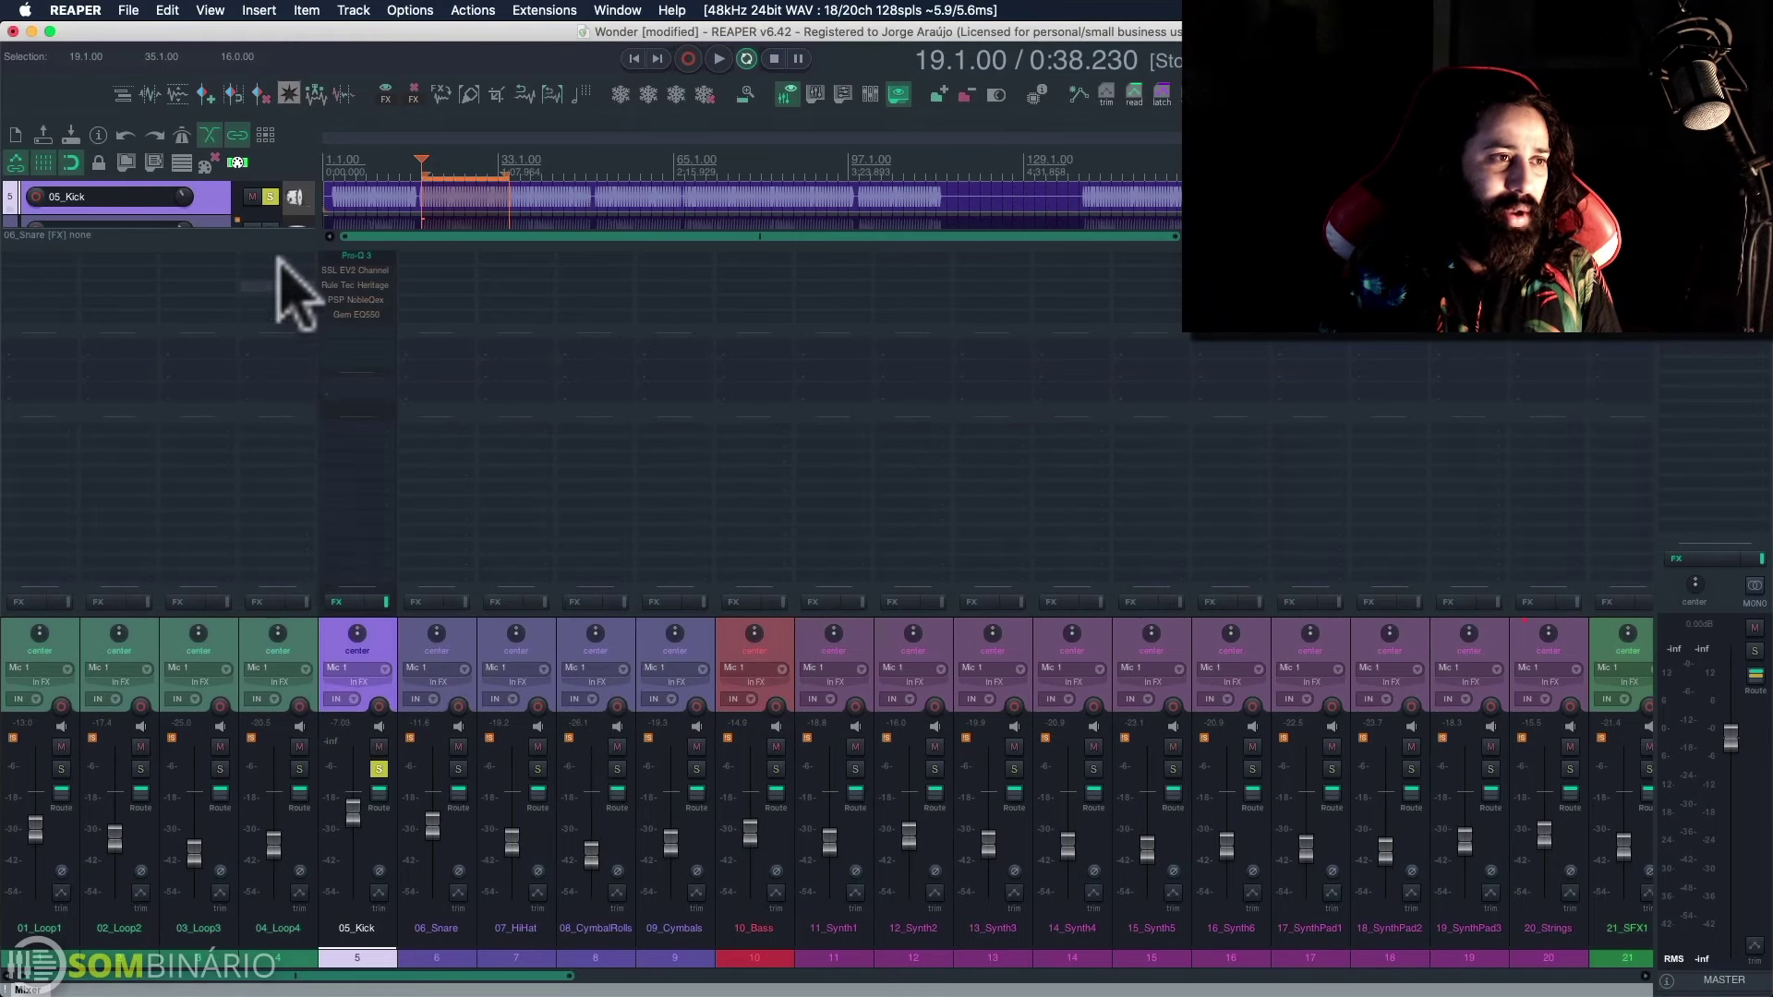
{"action": "left_click", "coordinate": [358, 255]}
{"action": "left_click_drag", "start_coordinate": [794, 388], "coordinate": [962, 242]}
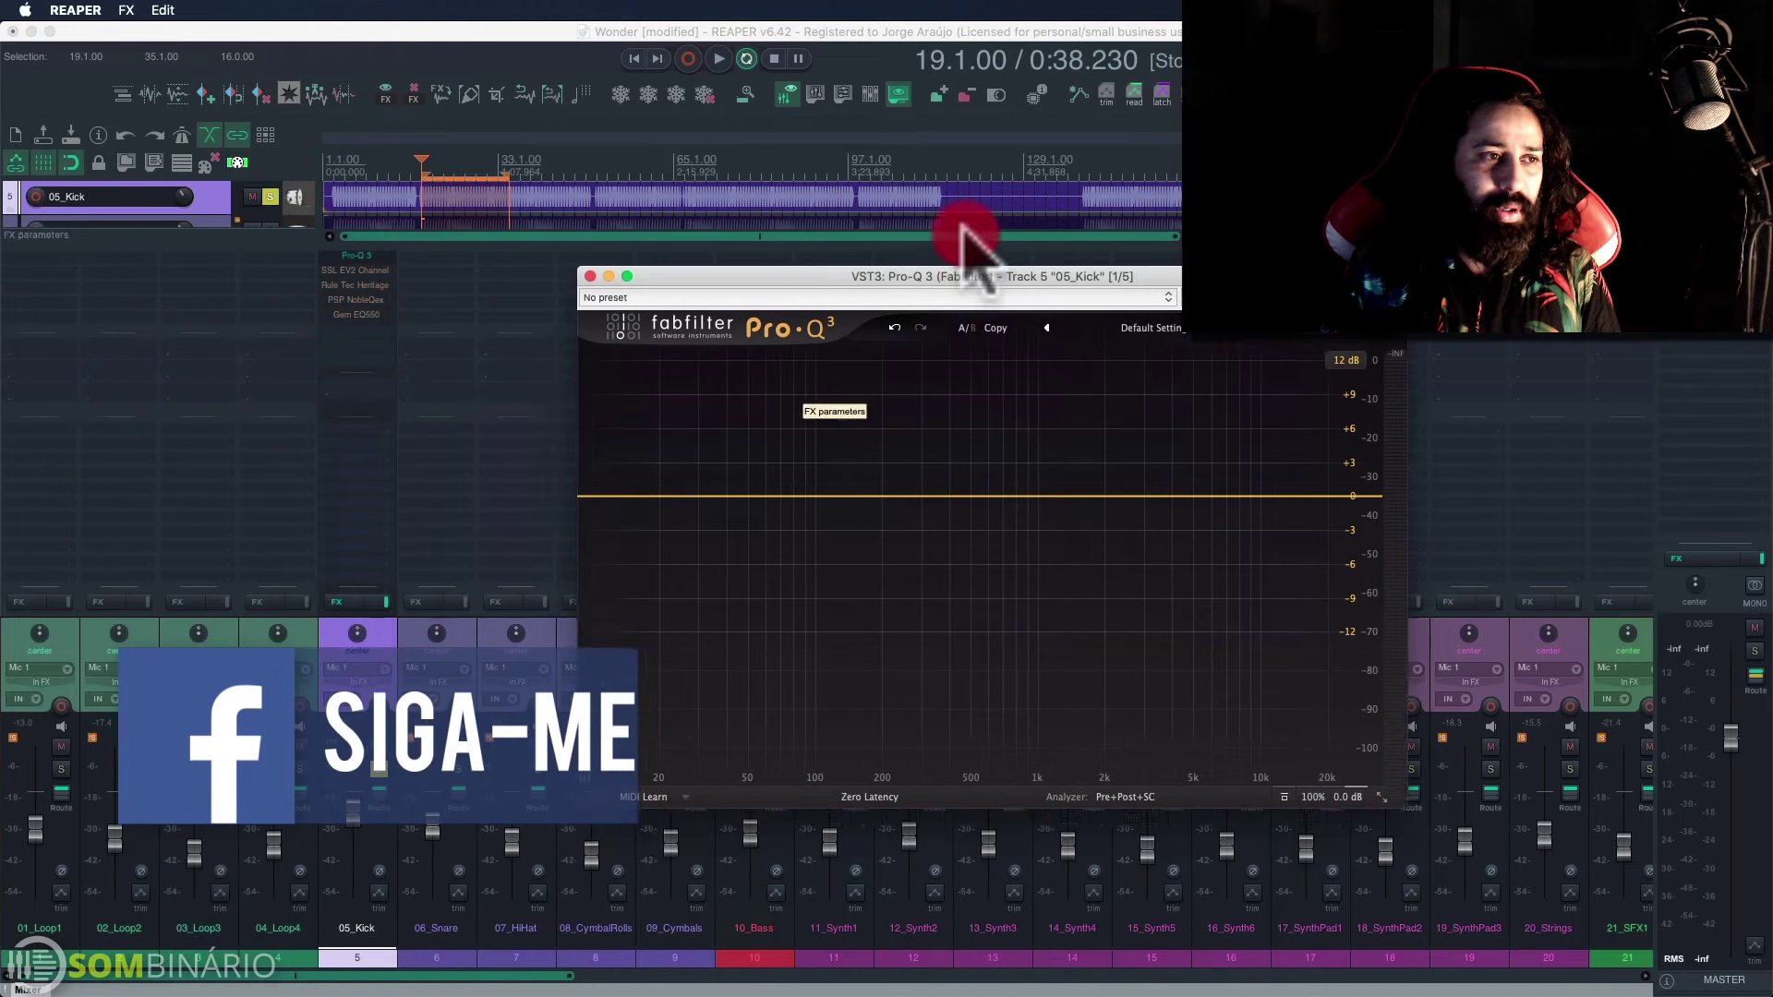
Step: Open the kick track's SSL EV2 Channel, Rule Tec Heritage, PSP NobleQex and Gem EQ550 equalizers to look at each one
{"action": "left_click", "coordinate": [360, 271]}
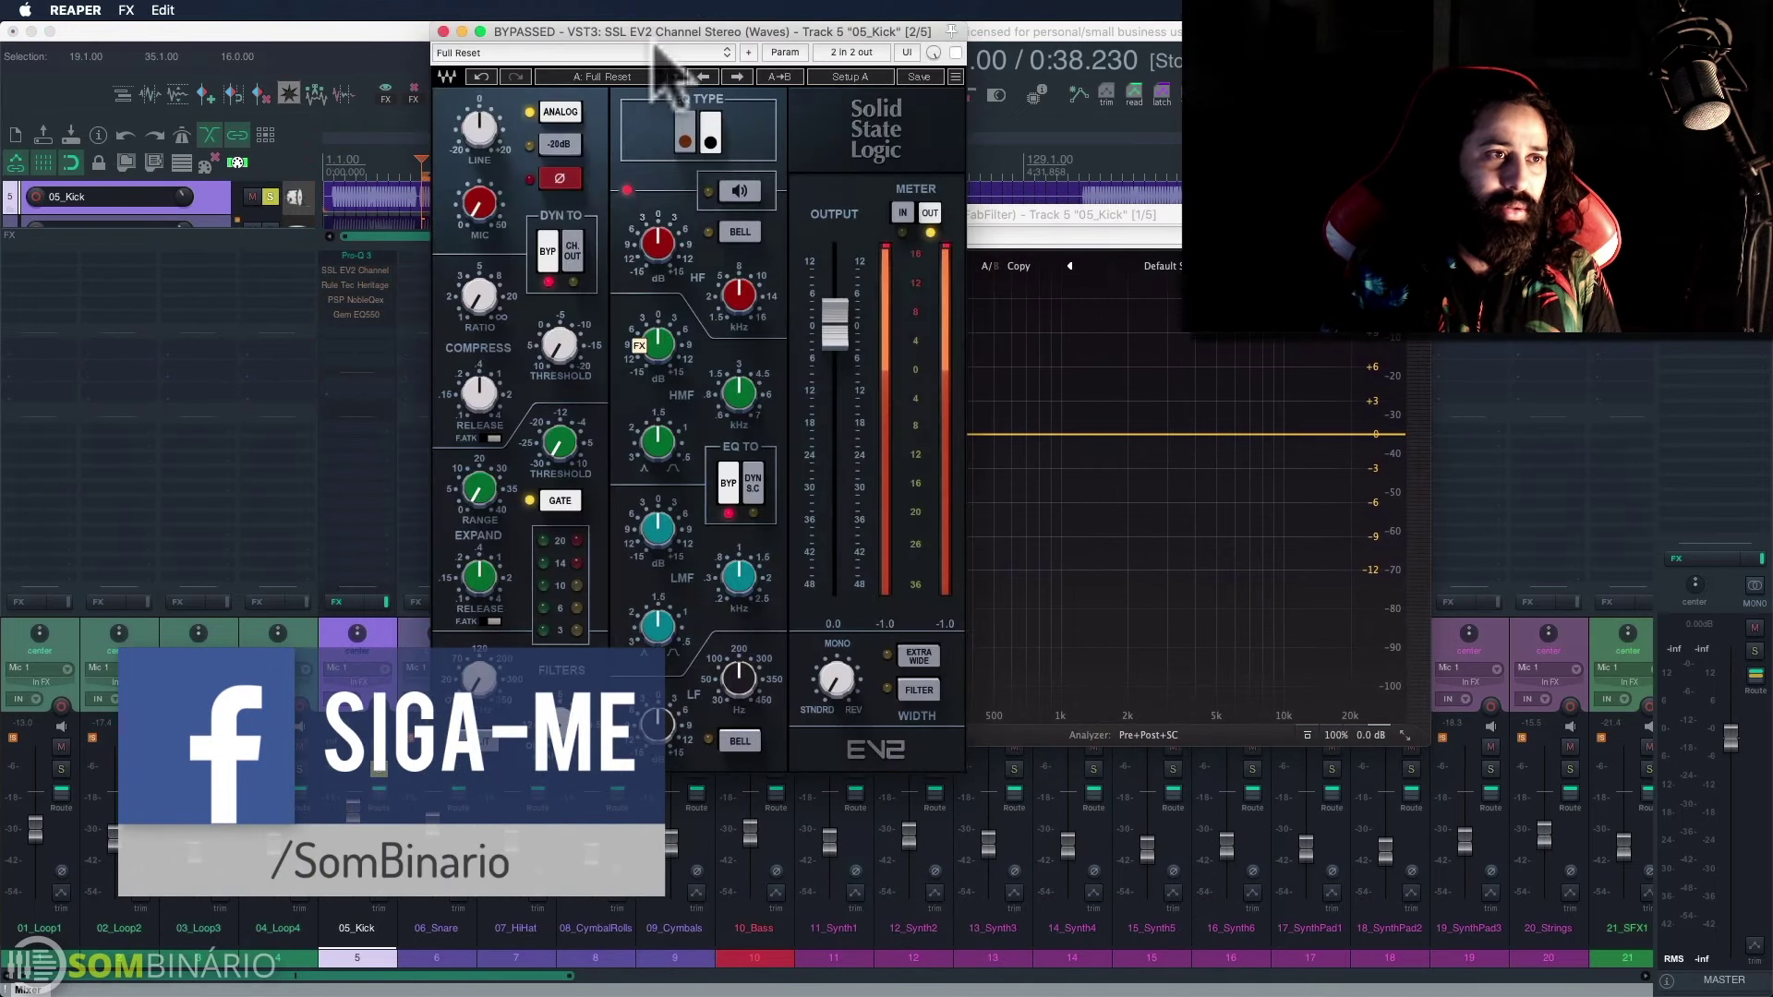
{"action": "left_click_drag", "start_coordinate": [655, 41], "coordinate": [1162, 166]}
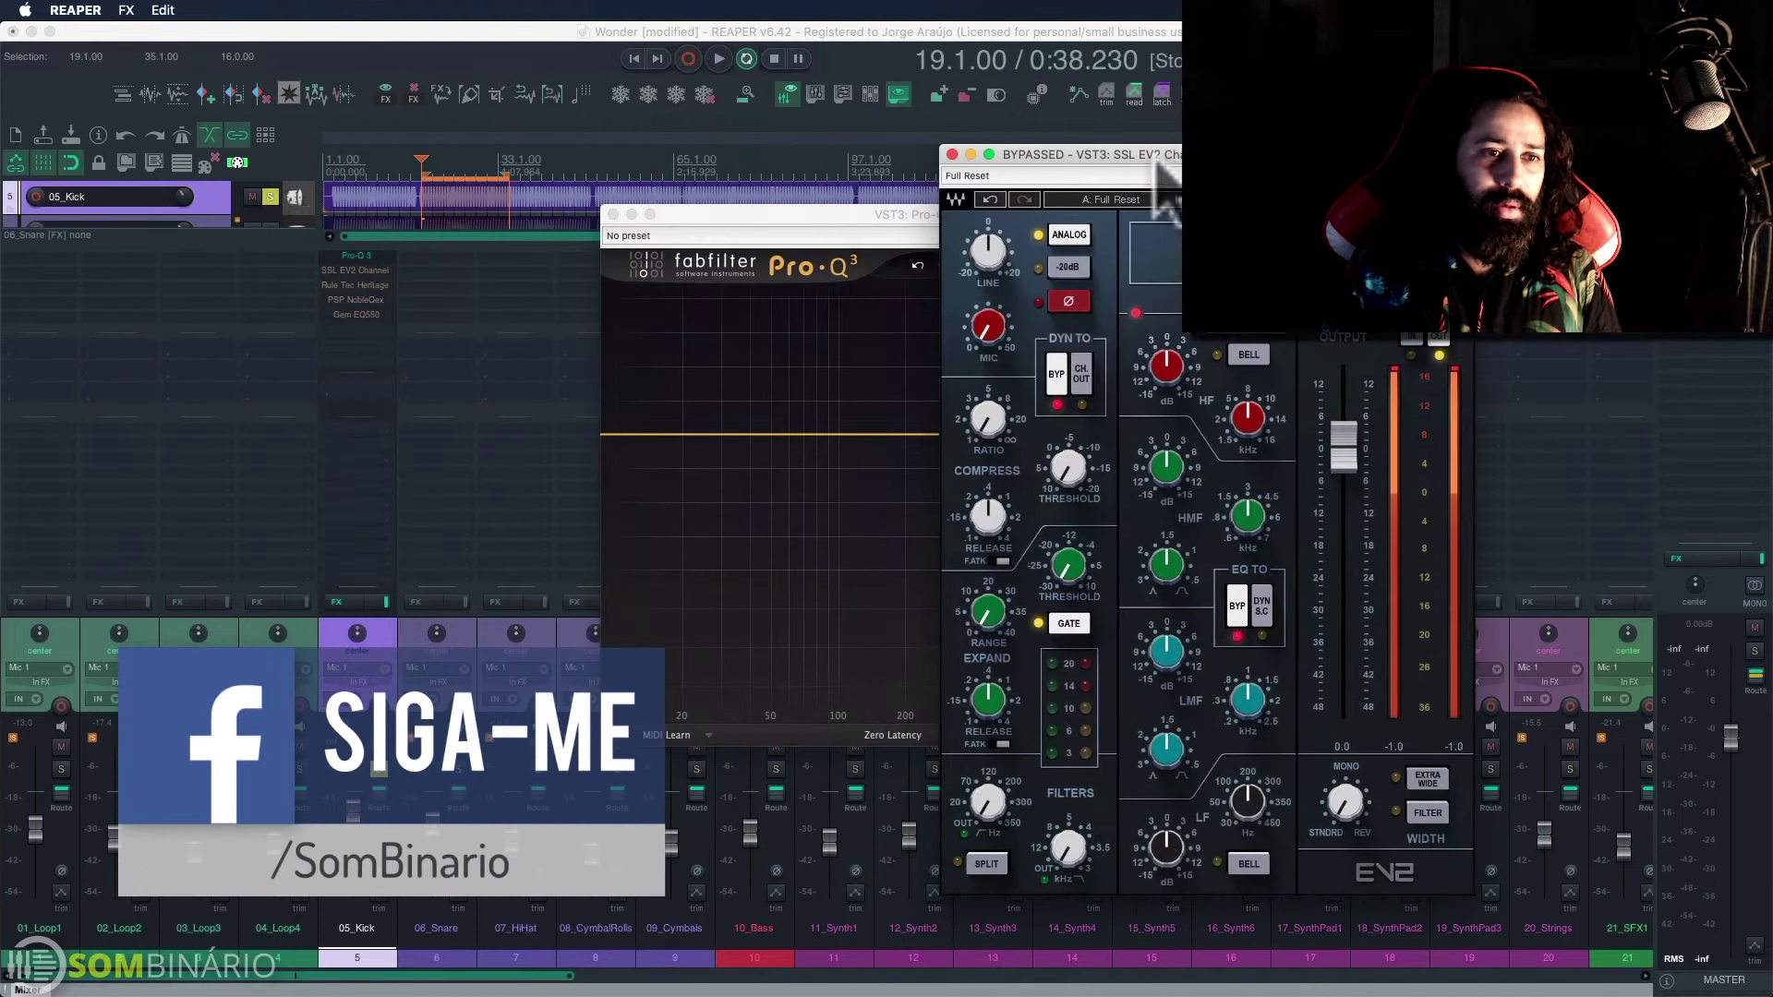
{"action": "left_click", "coordinate": [378, 286]}
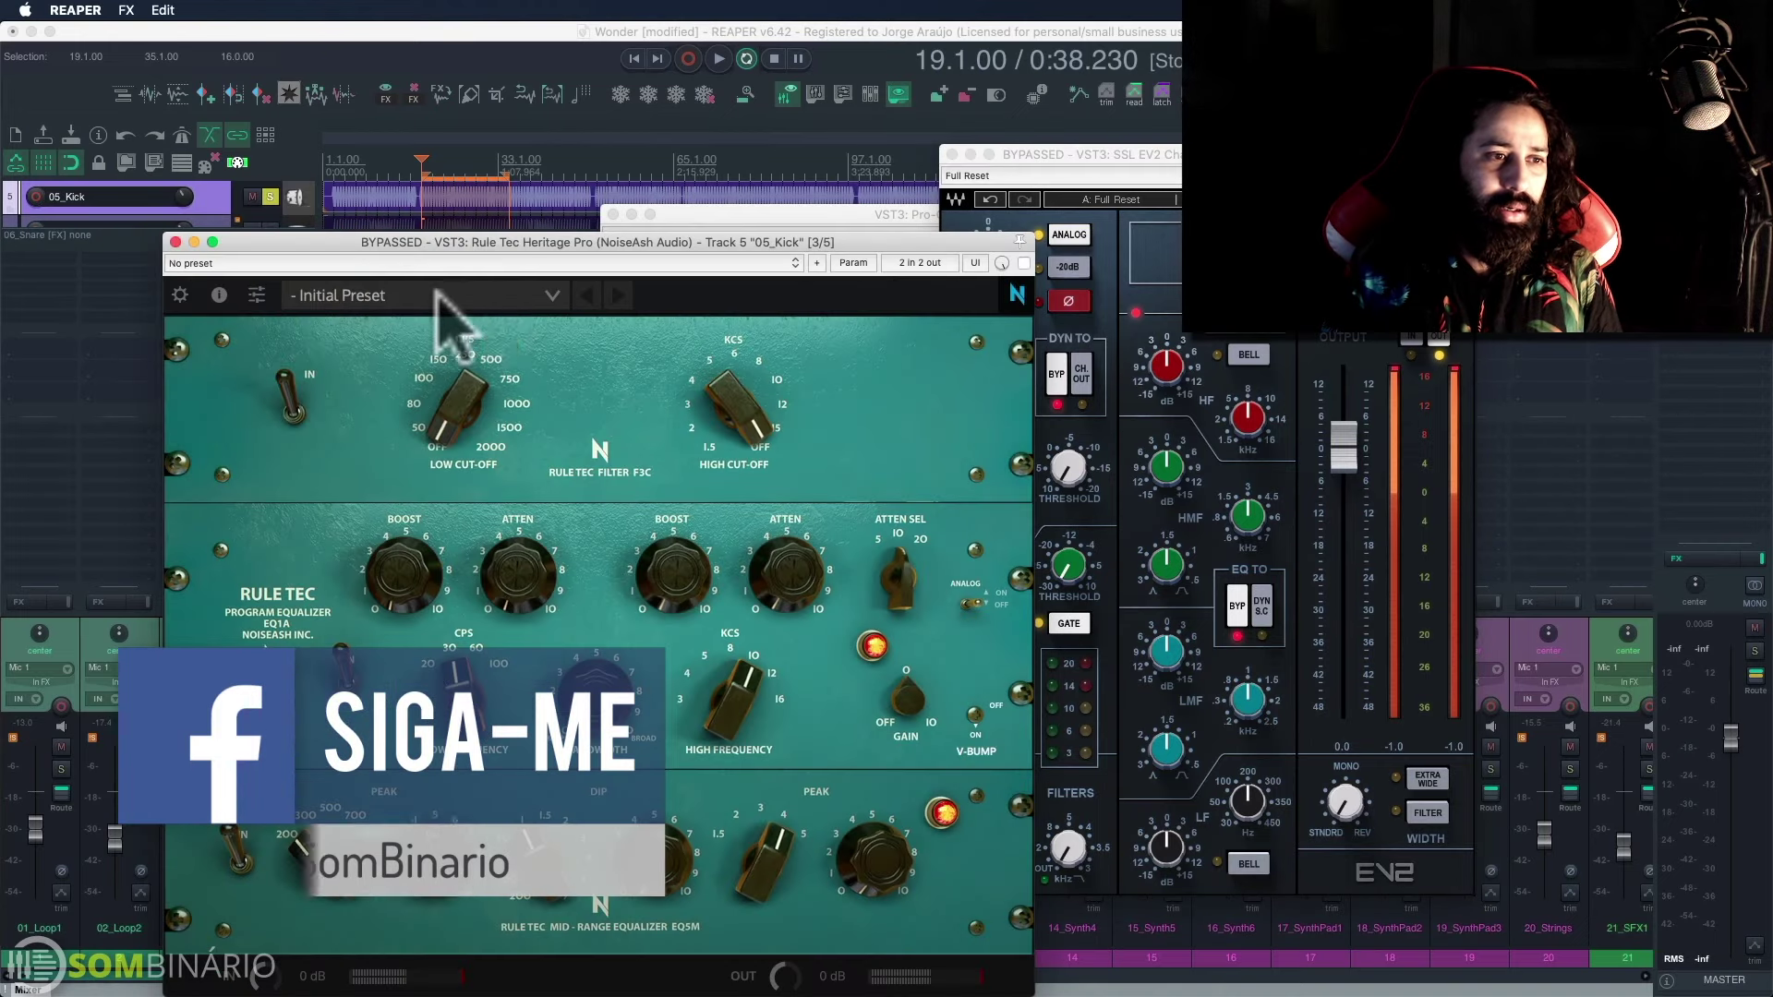
{"action": "left_click_drag", "start_coordinate": [519, 242], "coordinate": [786, 242]}
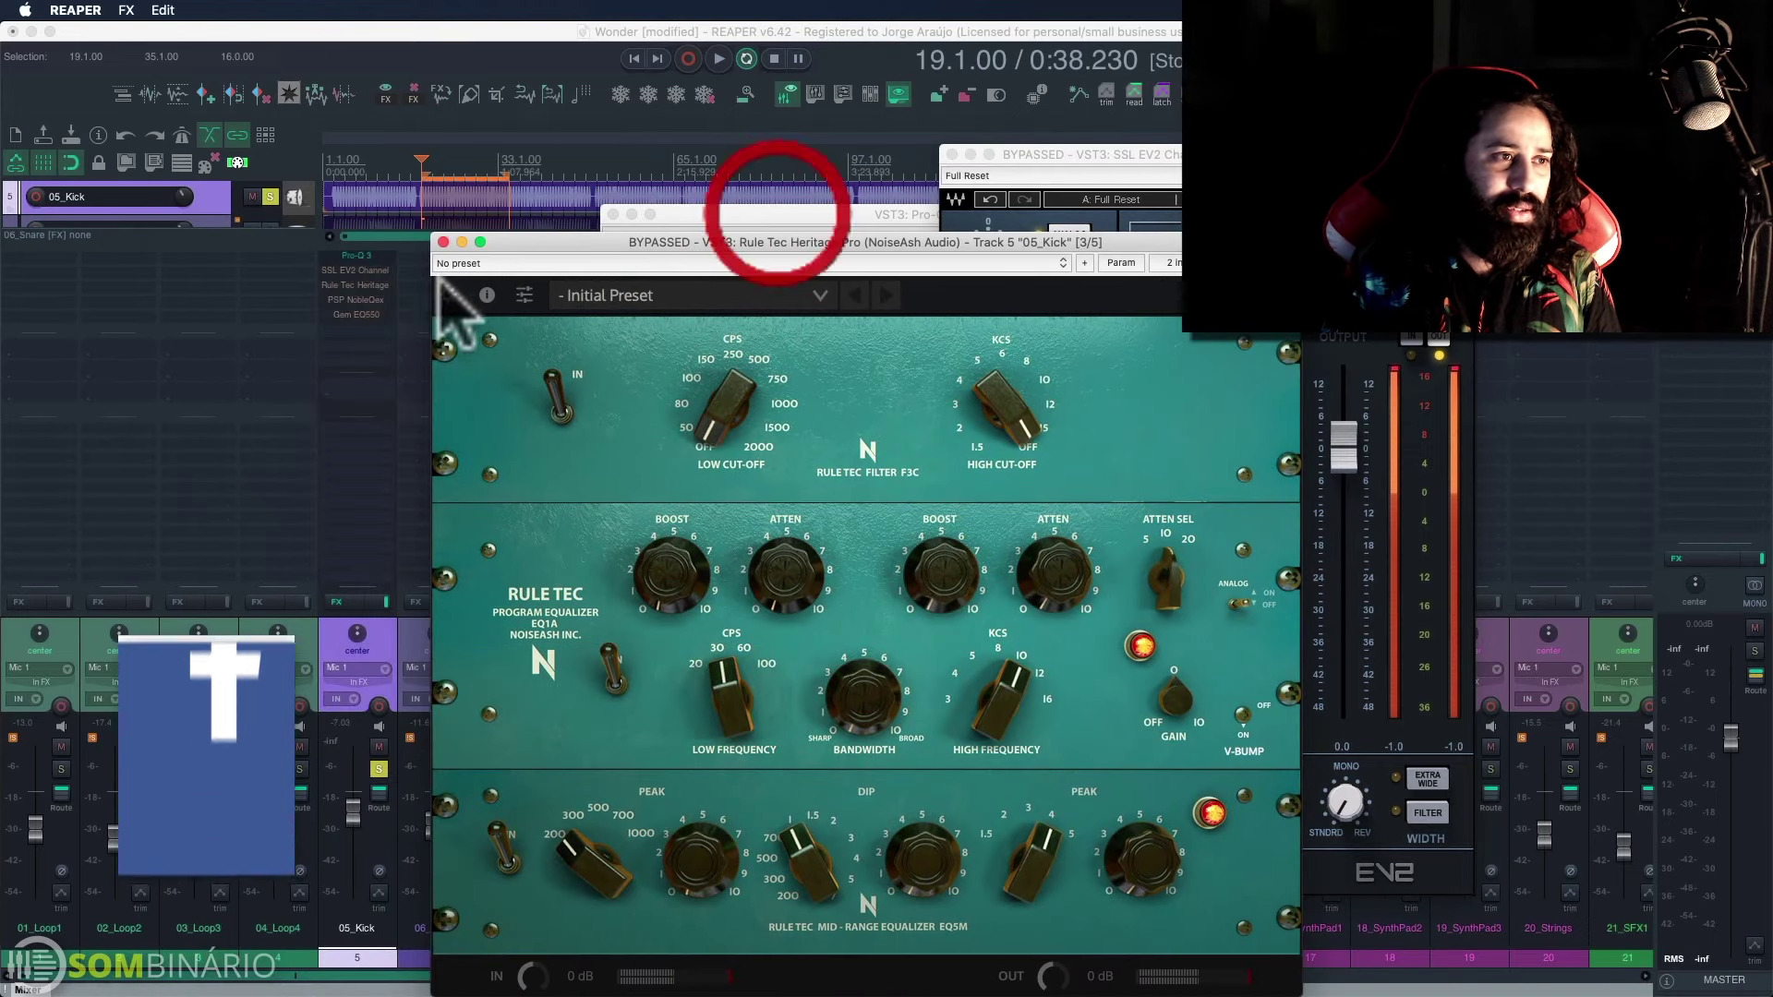
{"action": "left_click", "coordinate": [374, 299]}
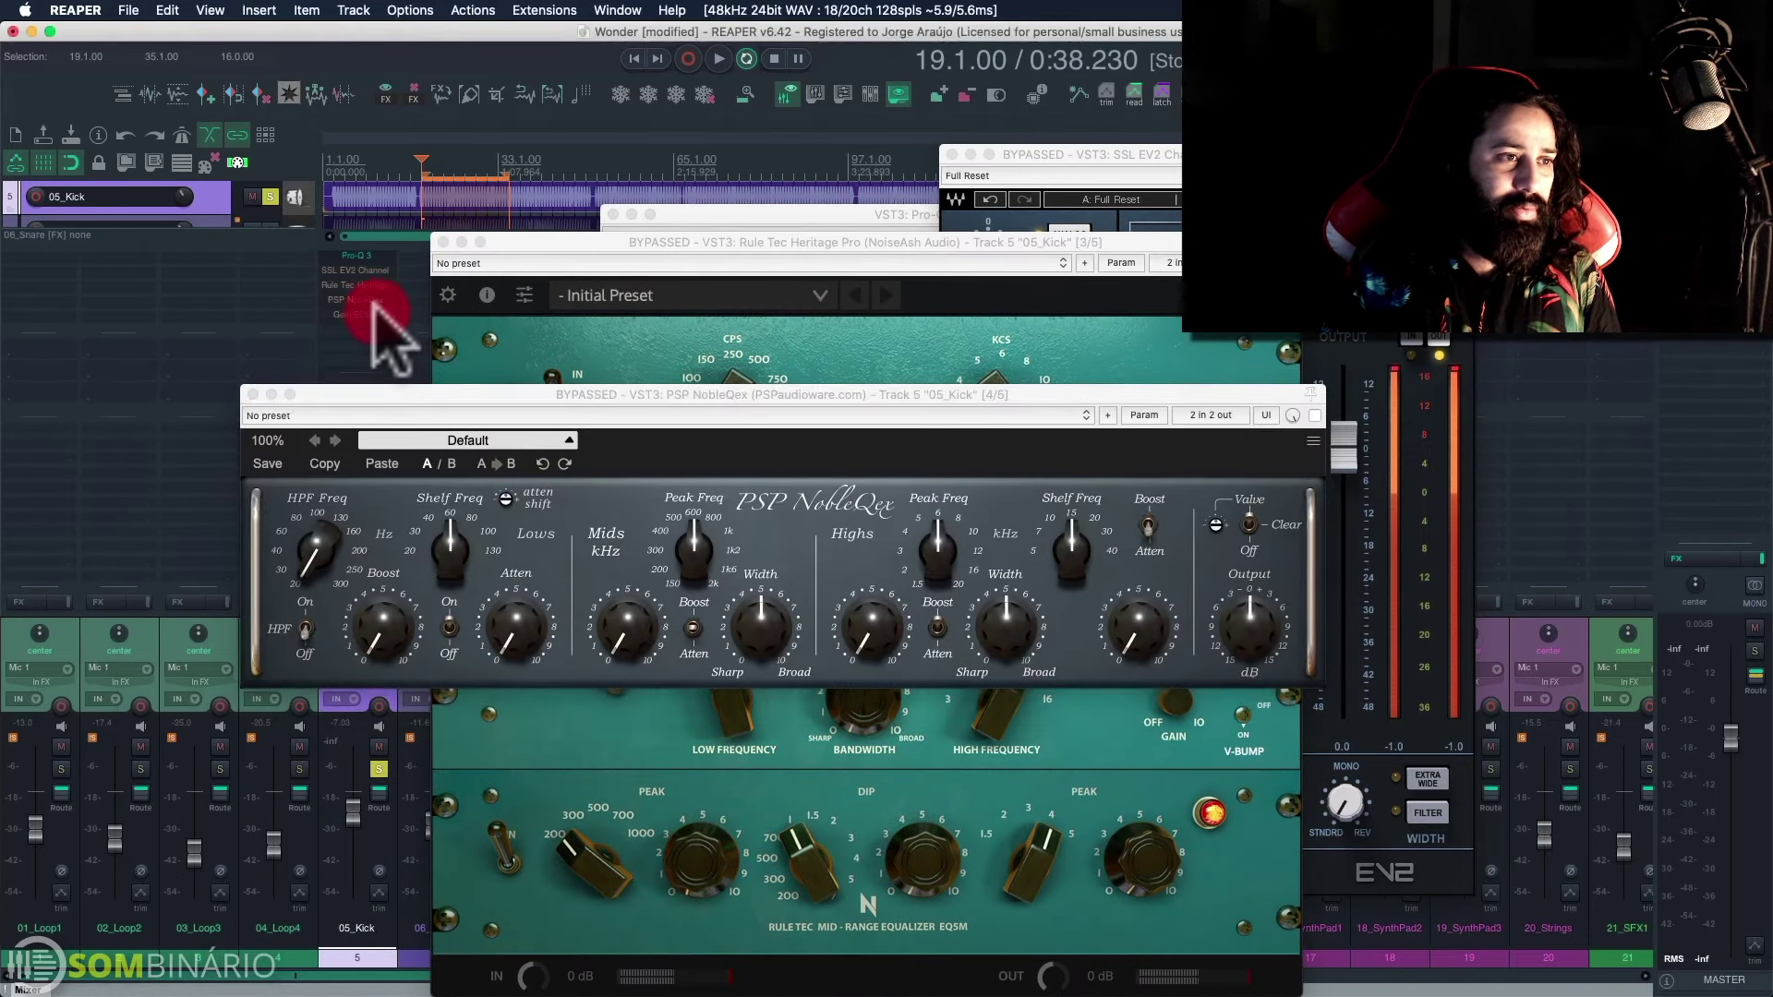
{"action": "left_click", "coordinate": [368, 314]}
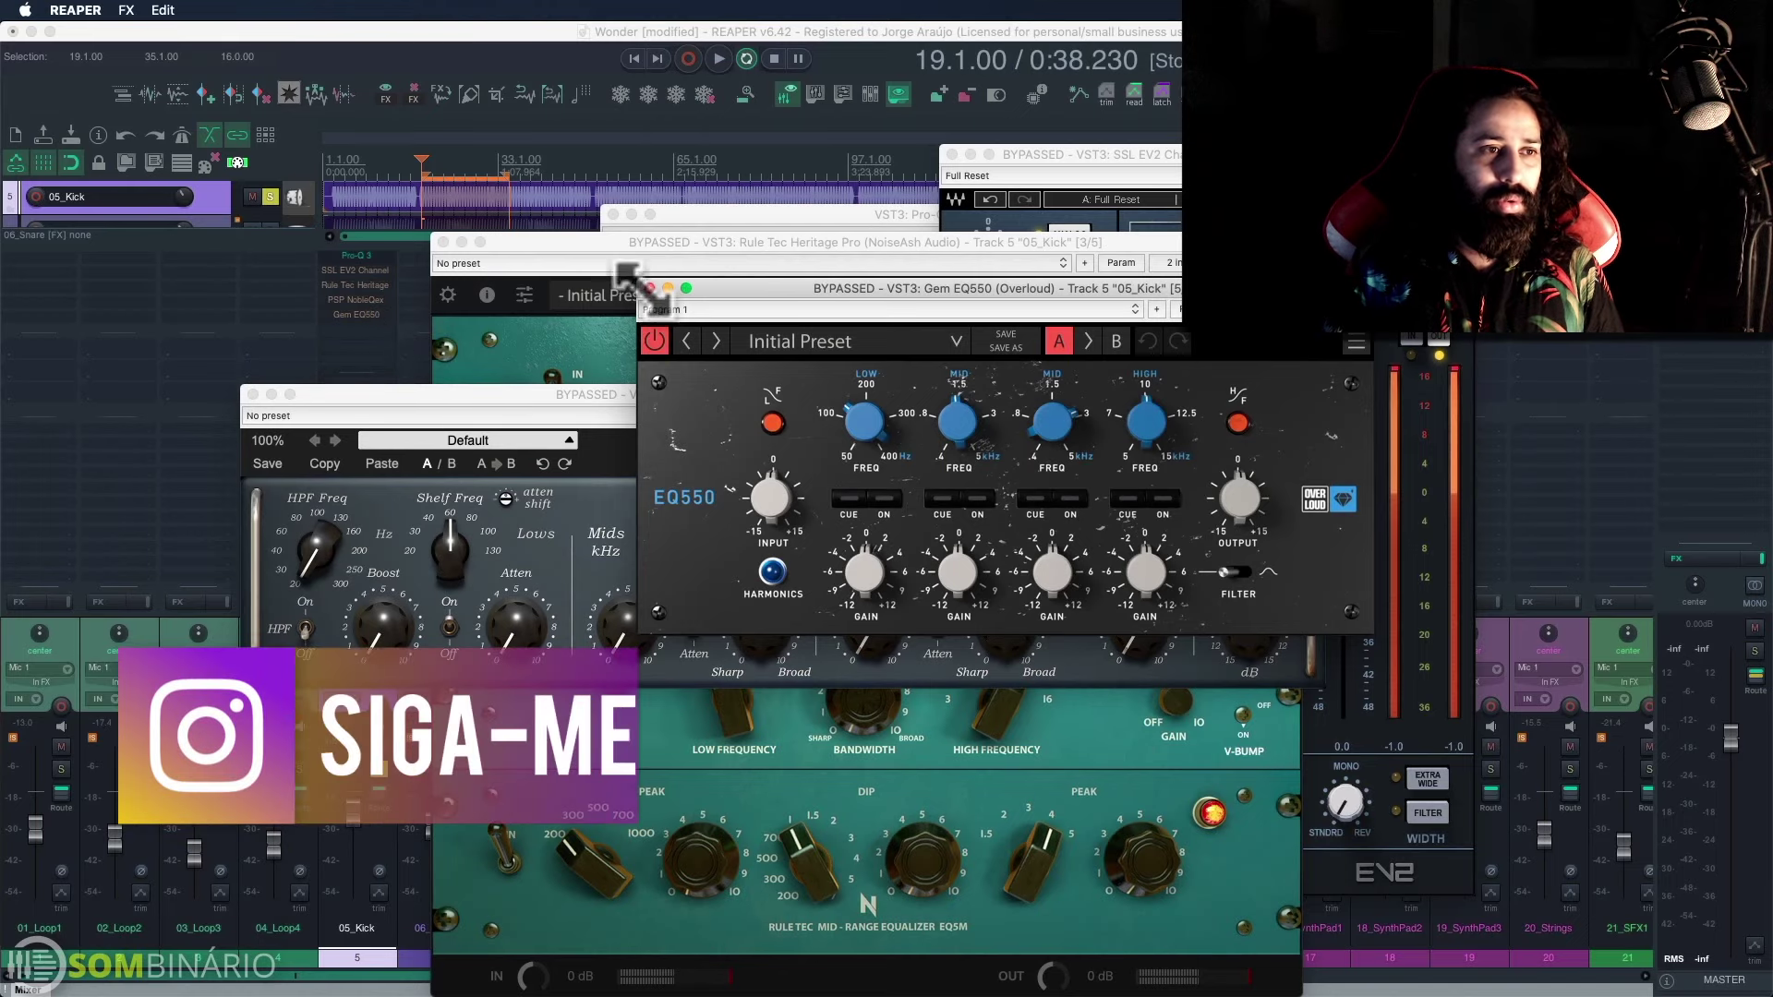
Step: Close the Gem EQ550, PSP NobleQex, Rule Tec Heritage and SSL EV2 Channel windows, keeping only Pro-Q 3 open
{"action": "left_click", "coordinate": [650, 288]}
{"action": "left_click", "coordinate": [252, 395]}
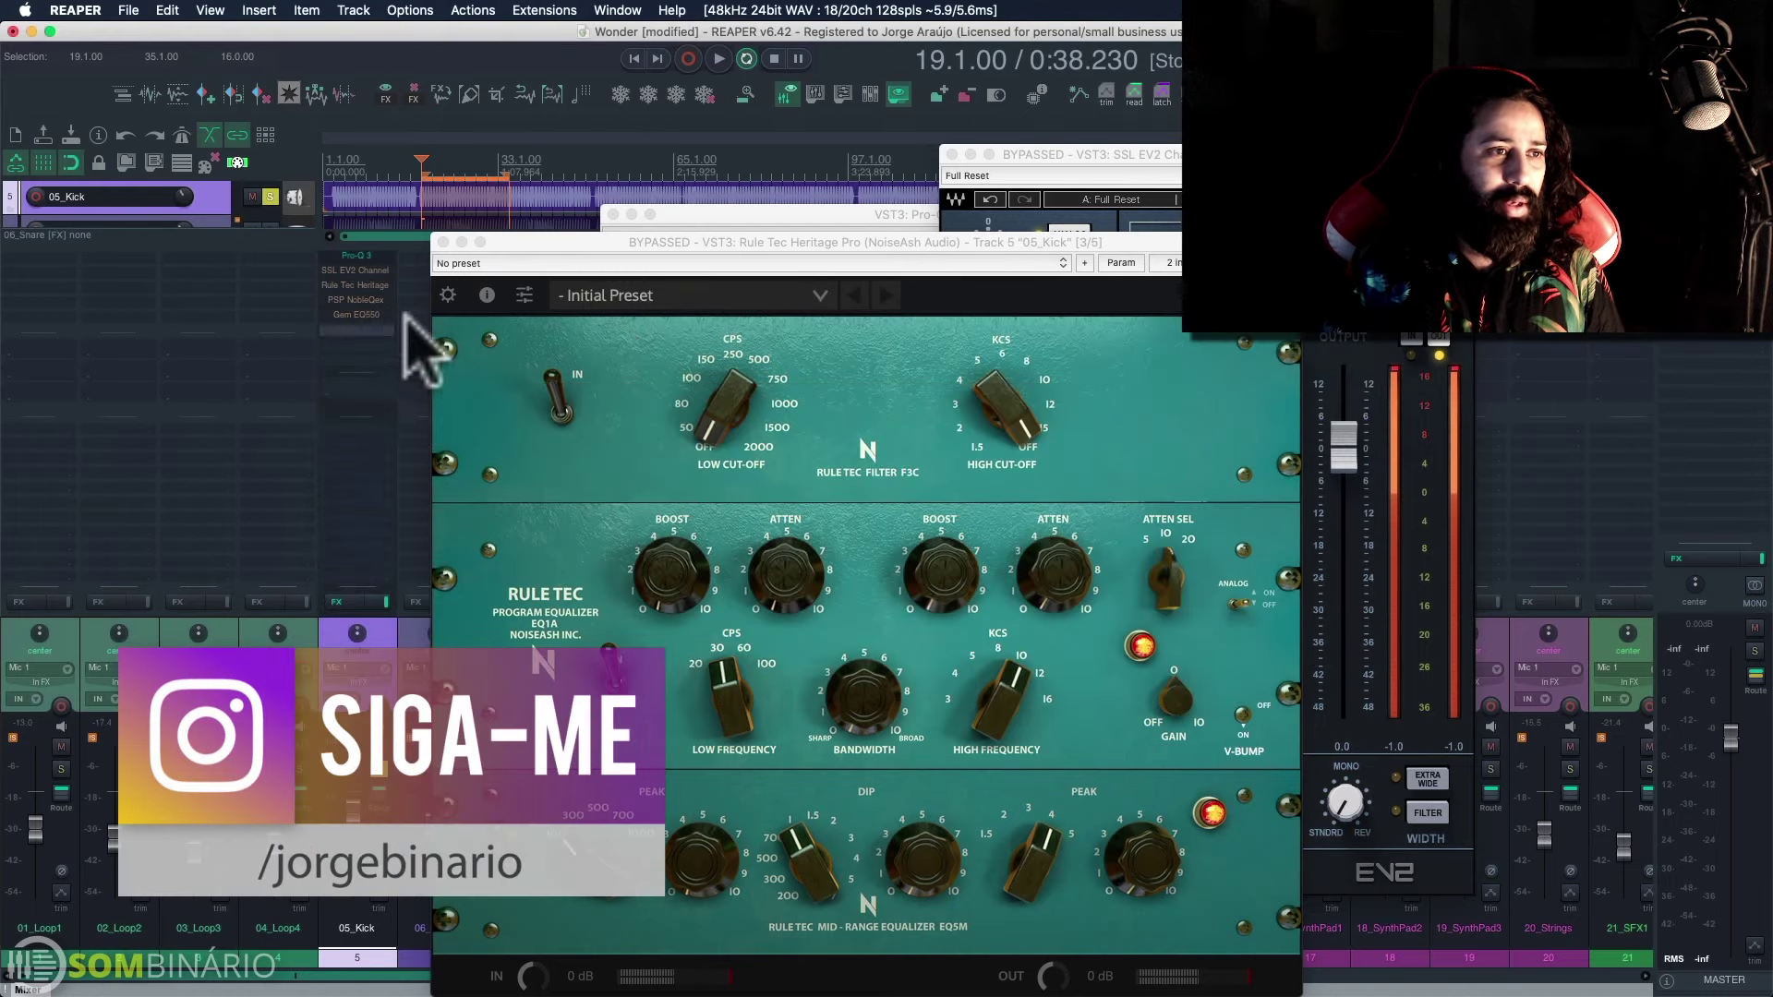
{"action": "left_click", "coordinate": [443, 242]}
{"action": "left_click", "coordinate": [951, 155]}
{"action": "left_click", "coordinate": [936, 233]}
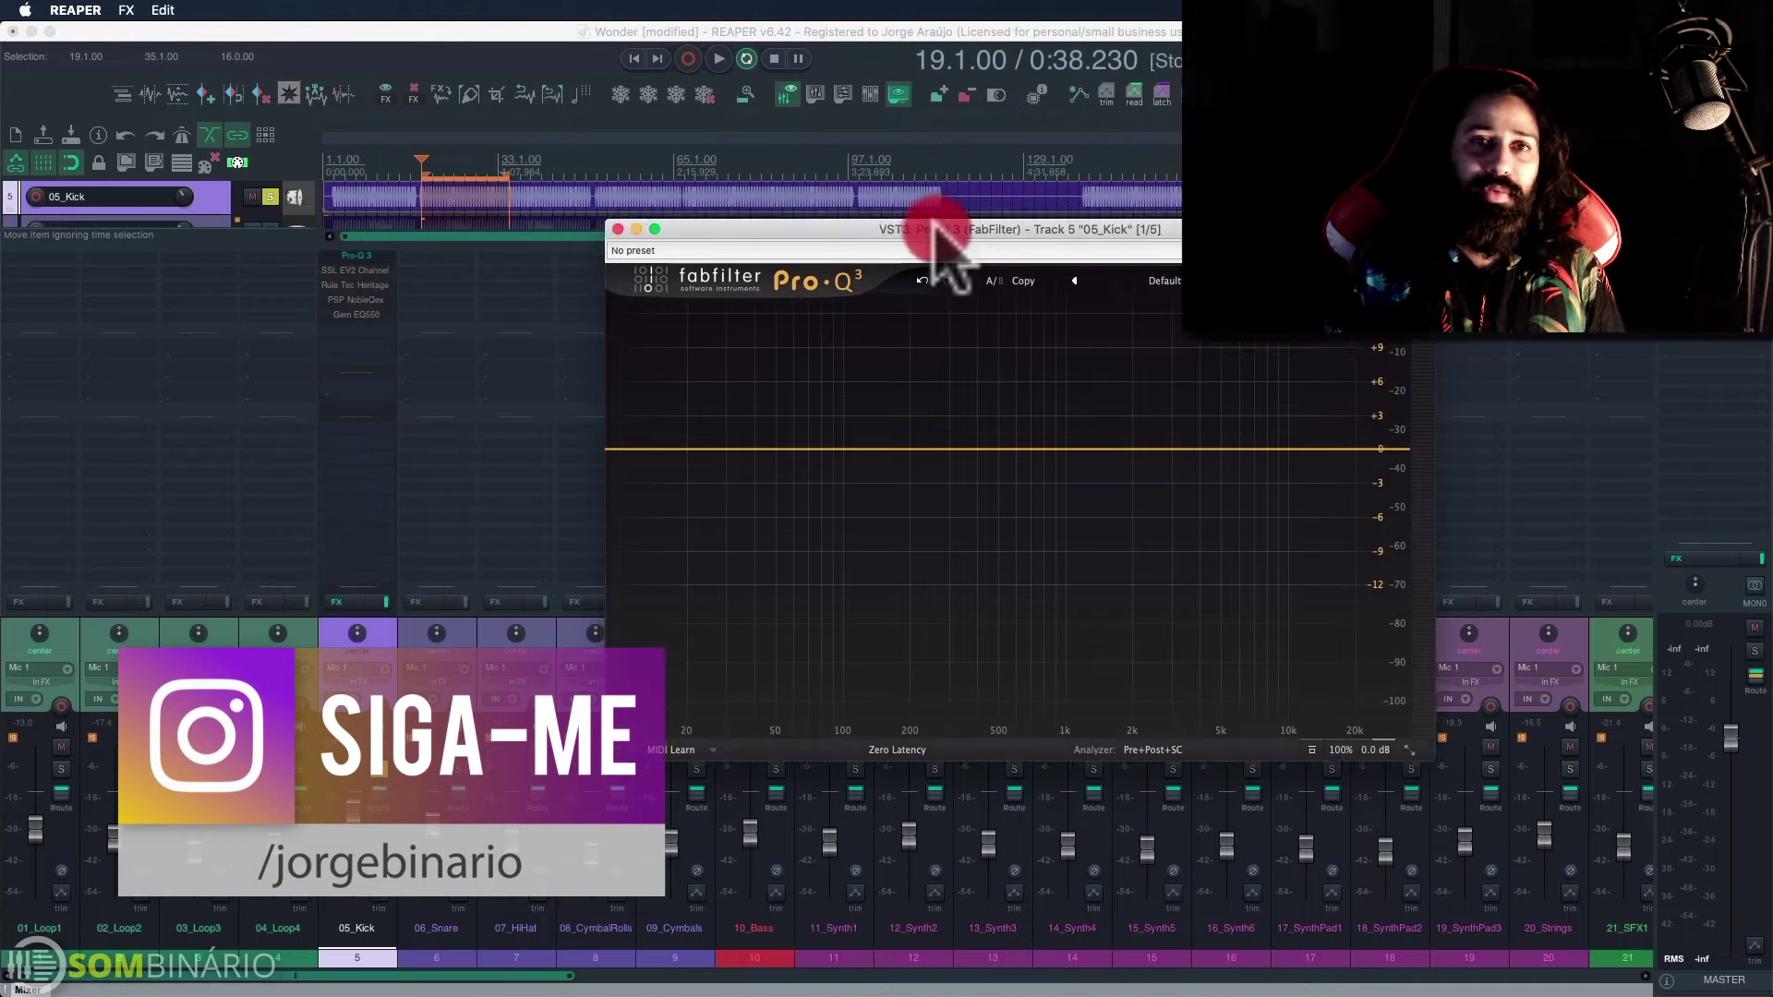
{"action": "left_click_drag", "start_coordinate": [935, 233], "coordinate": [939, 238]}
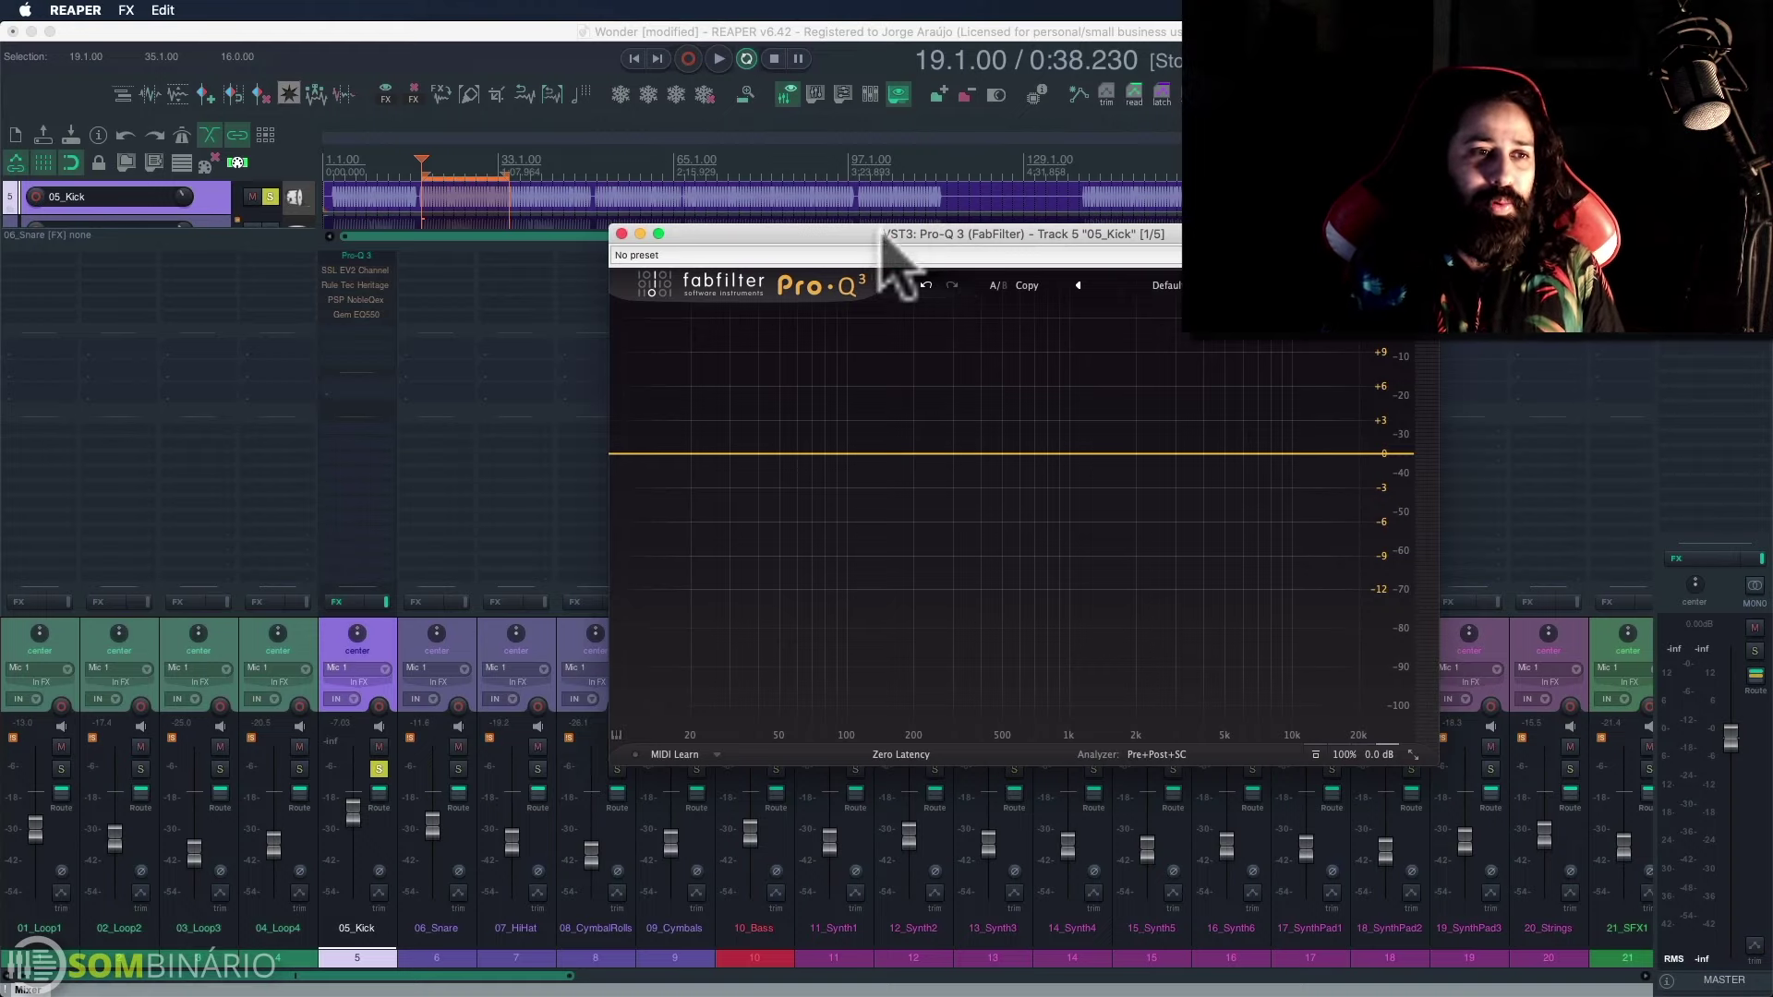
{"action": "left_click_drag", "start_coordinate": [884, 231], "coordinate": [881, 252]}
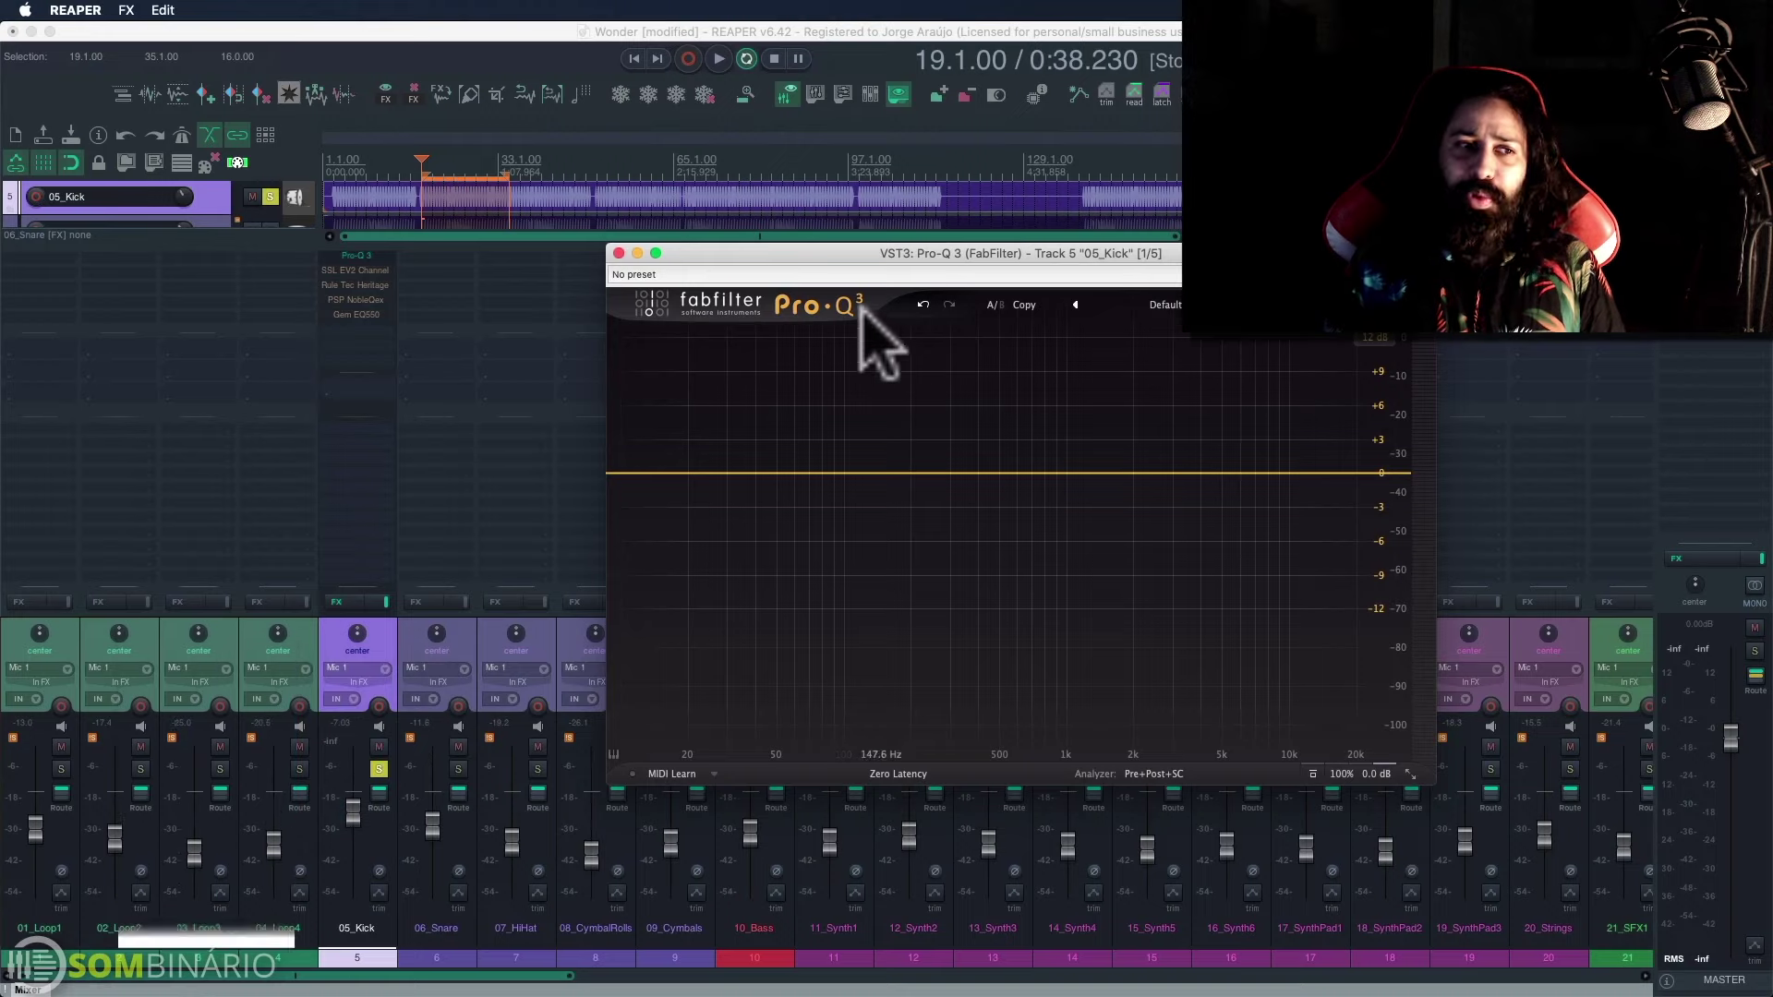
{"action": "left_click_drag", "start_coordinate": [866, 255], "coordinate": [870, 242]}
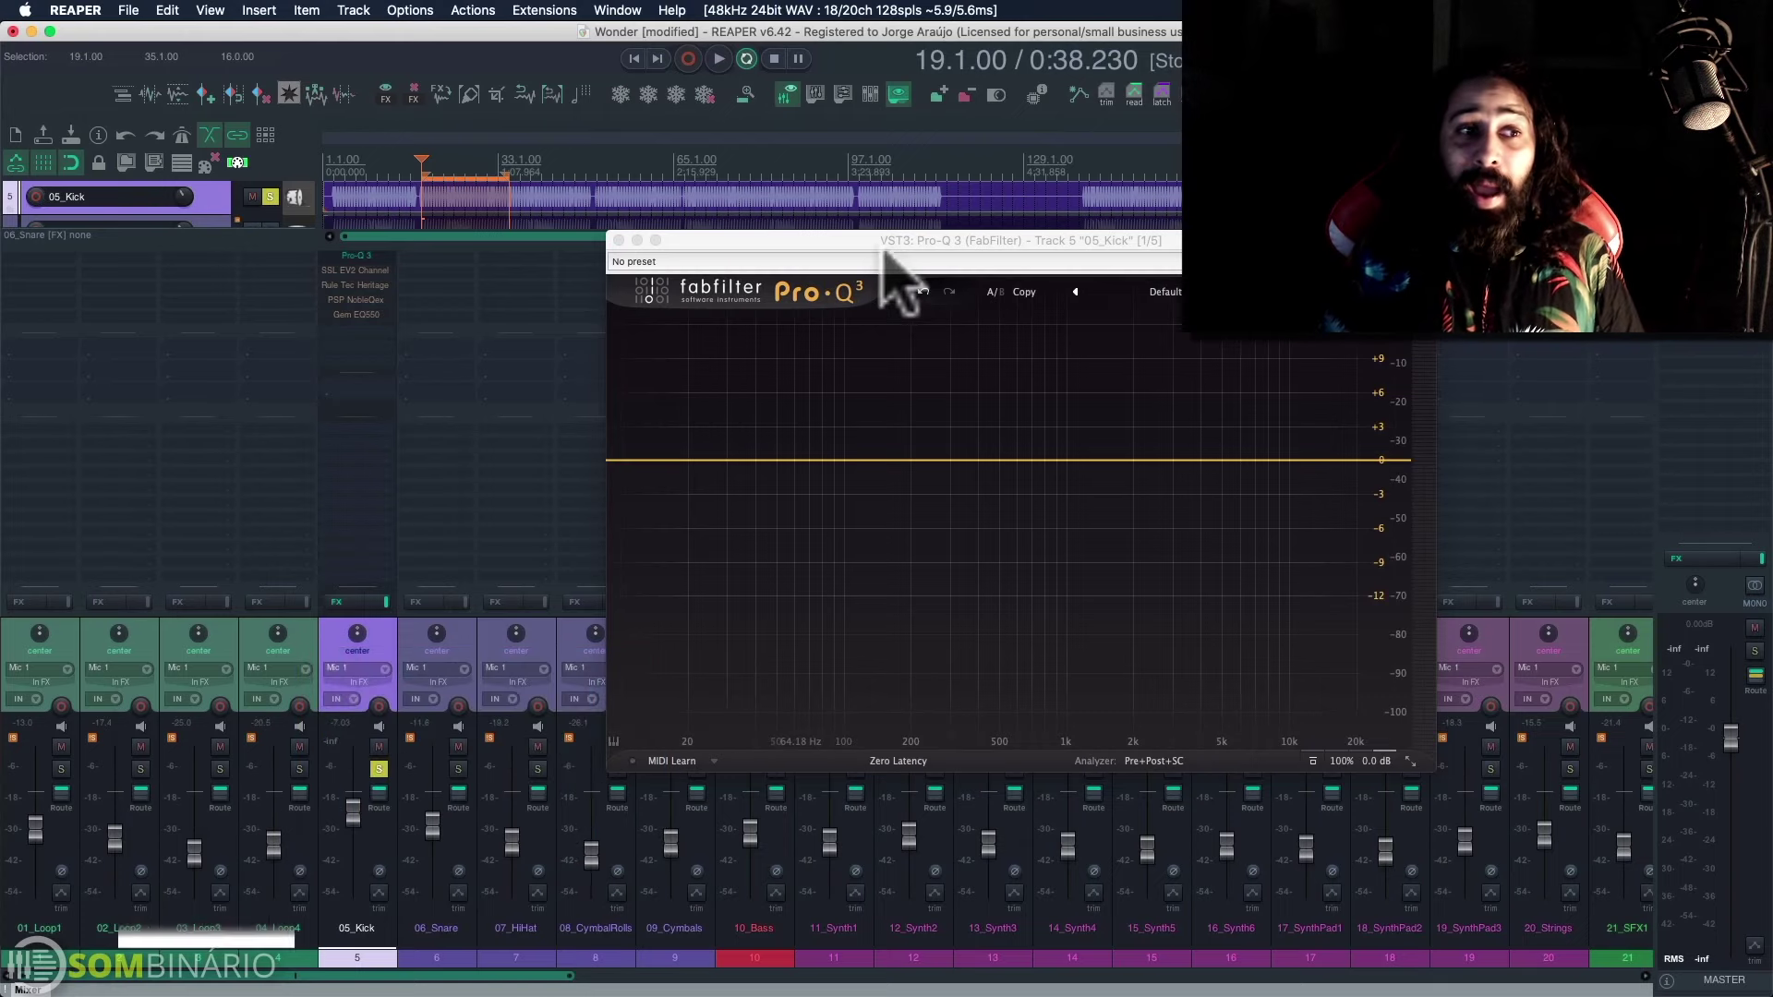
{"action": "left_click_drag", "start_coordinate": [889, 242], "coordinate": [892, 218]}
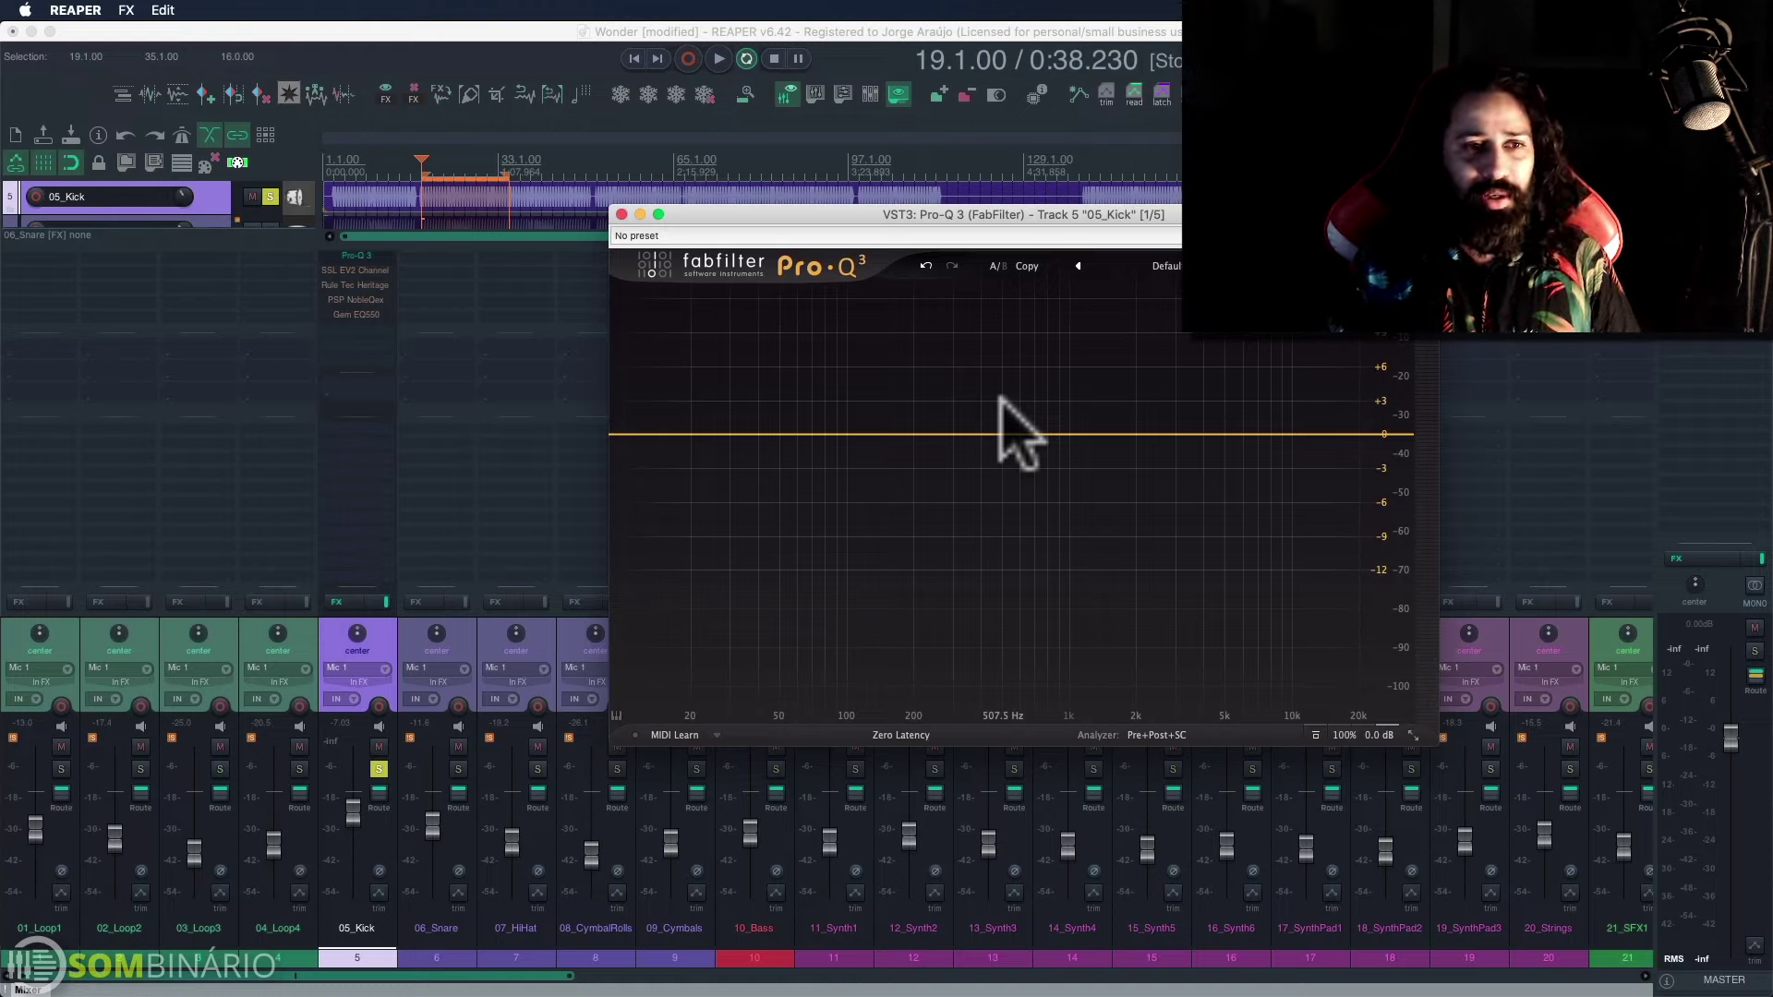
Step: Play the looped section of the soloed kick and examine its frequency spectrum in Pro-Q 3
{"action": "key", "text": "space"}
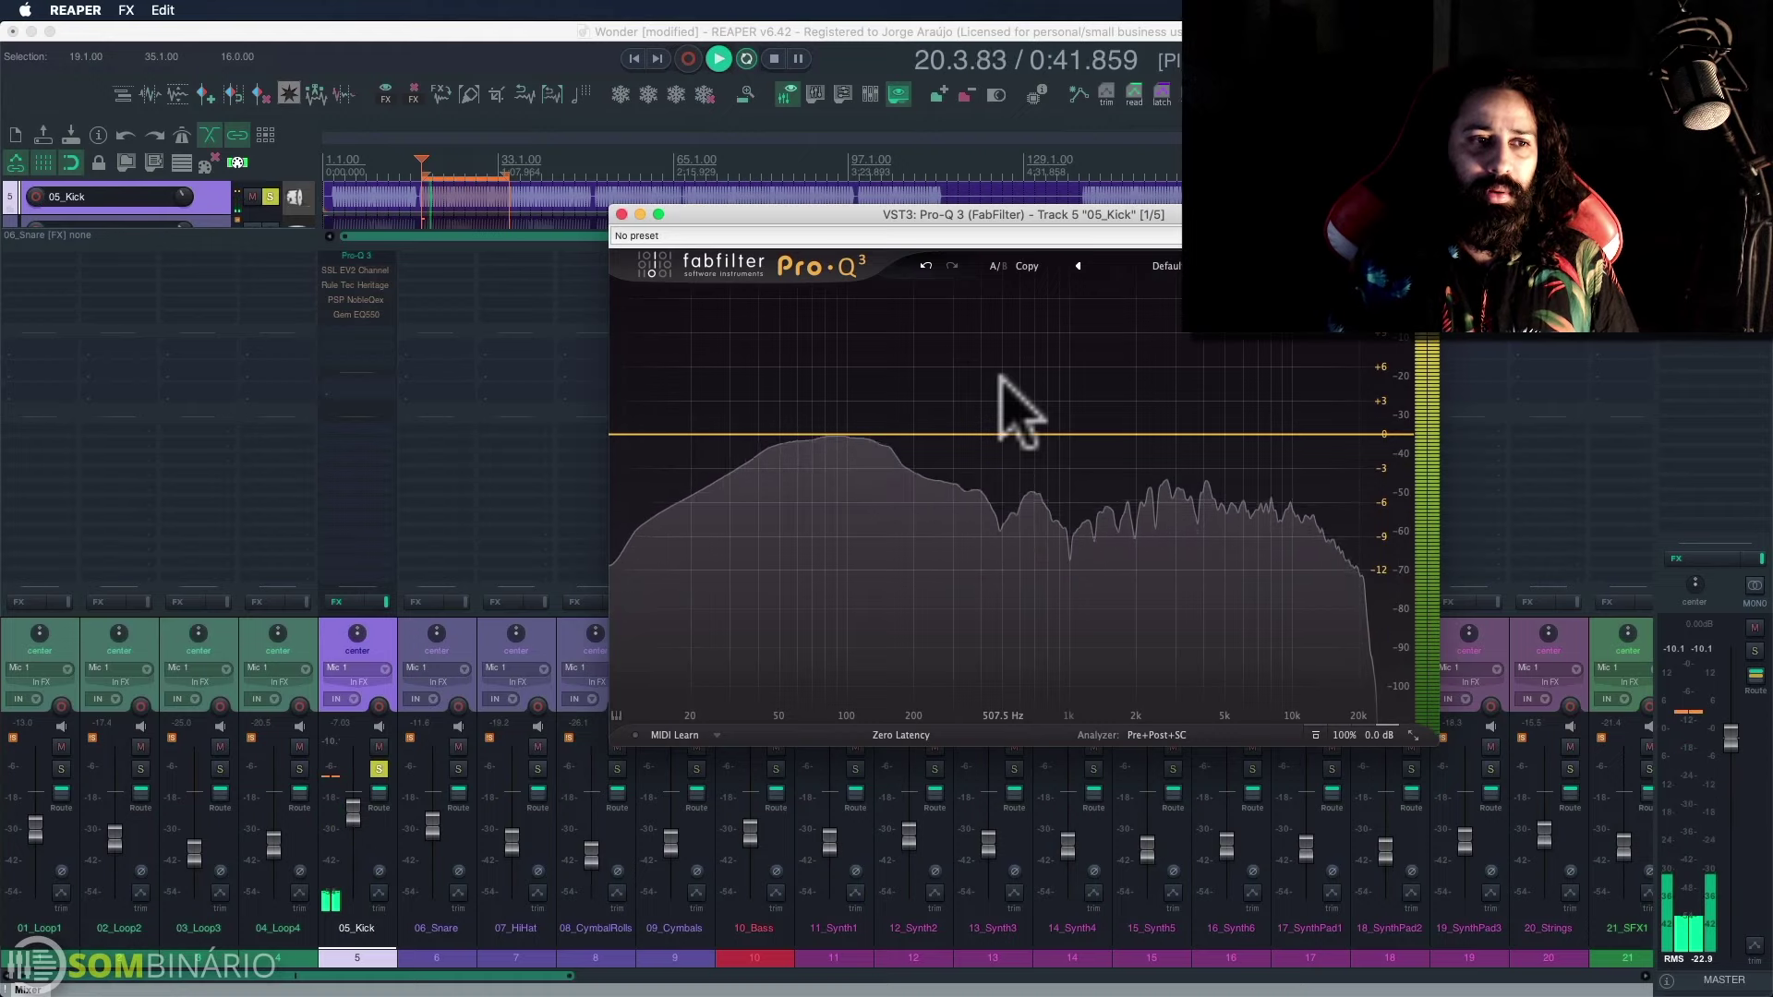
{"action": "key", "text": "space"}
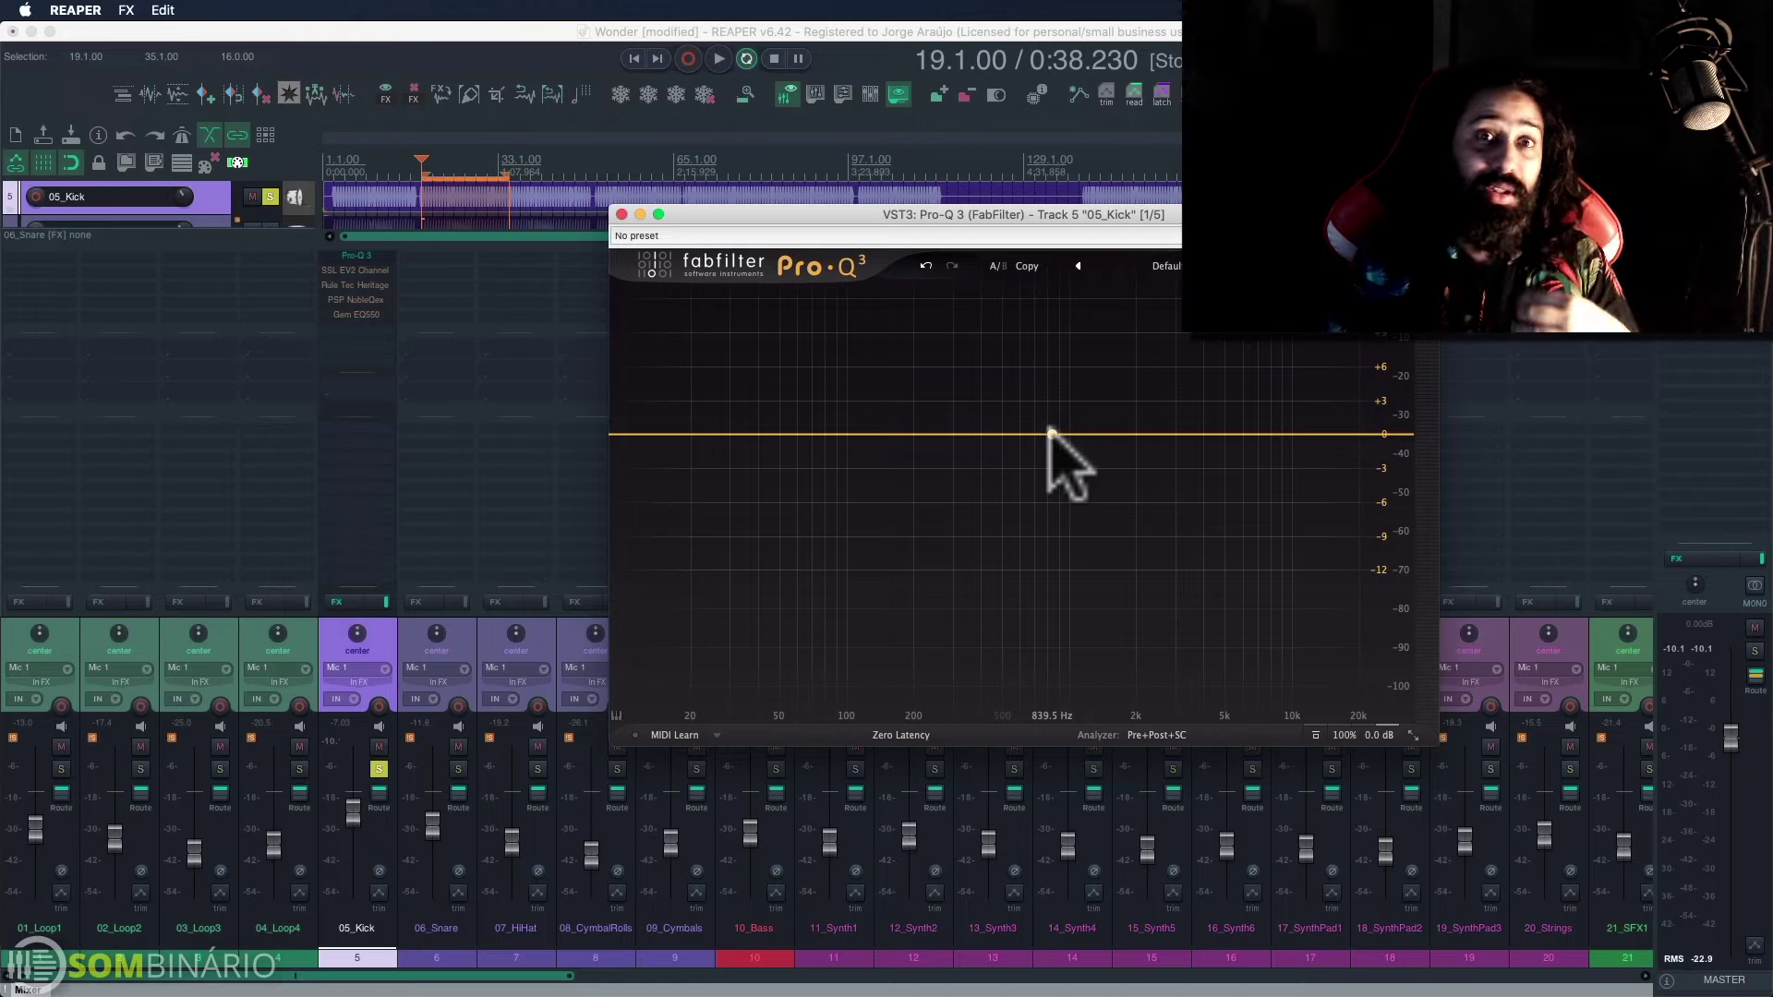
{"action": "key", "text": "space"}
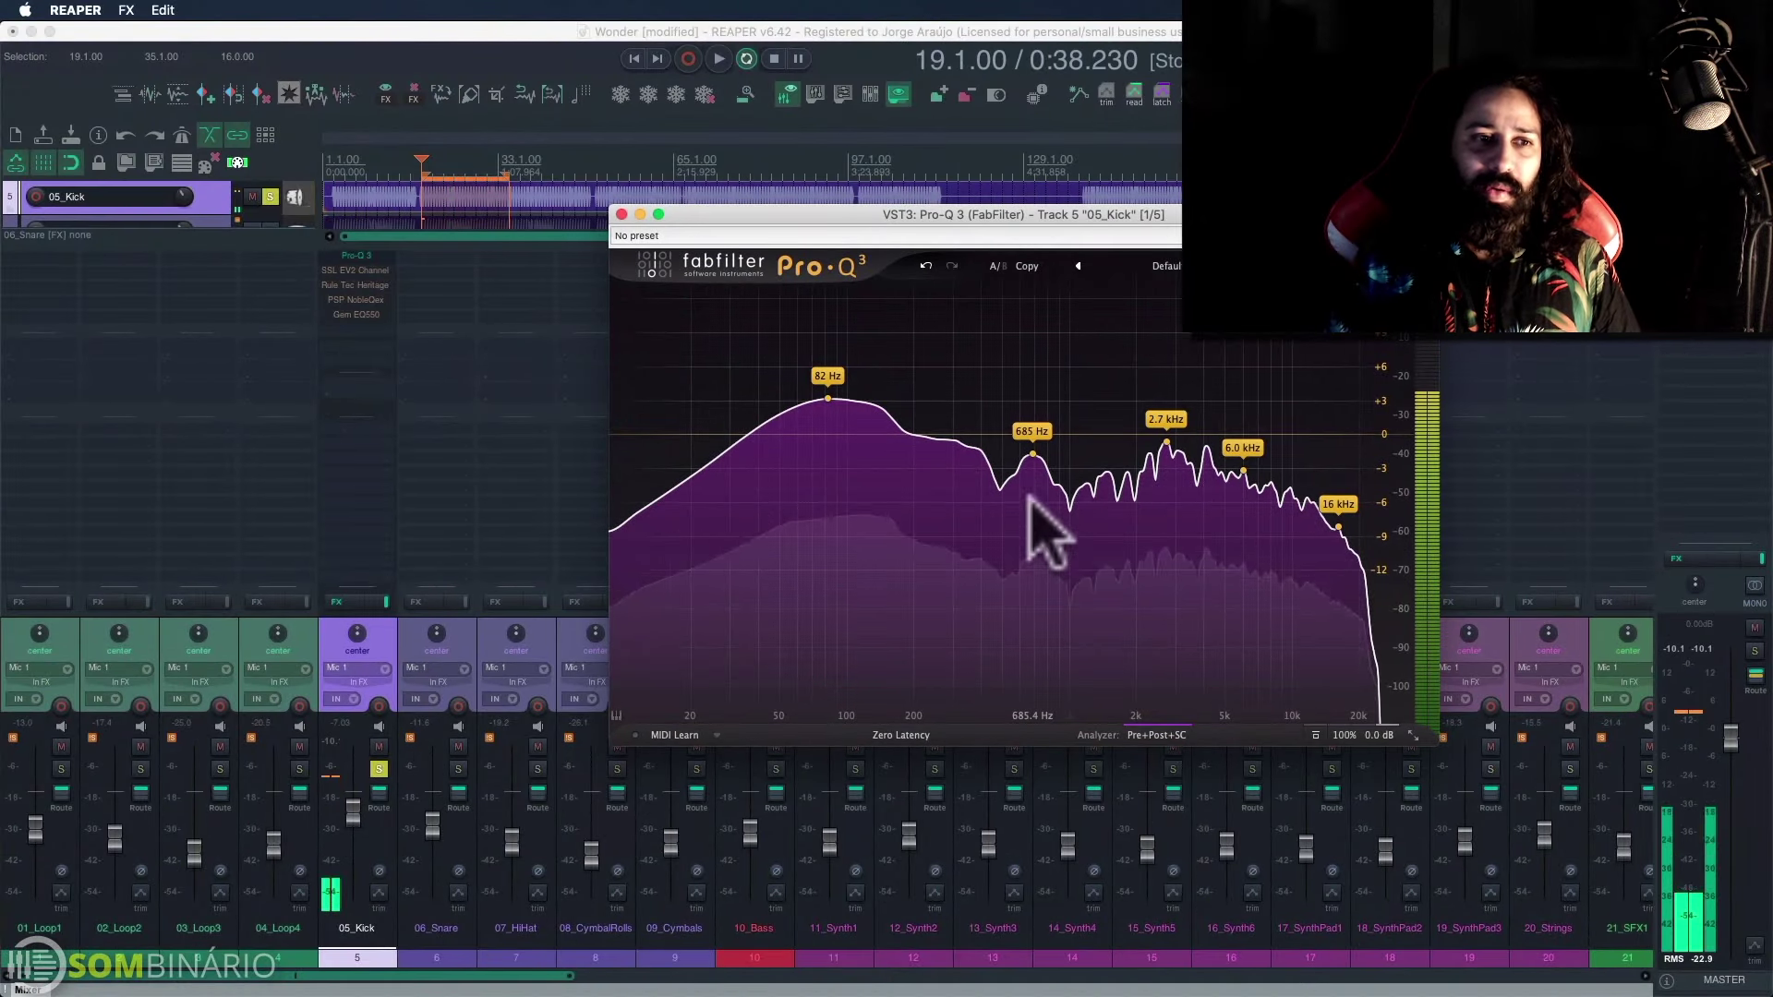
Step: Grab the kick's 685 Hz spectrum peak and shape it into a bell cut of -24.65 dB with a Q of 4.047
{"action": "left_click", "coordinate": [1032, 381]}
{"action": "left_click_drag", "start_coordinate": [1030, 452], "coordinate": [1034, 526]}
{"action": "key", "text": "space"}
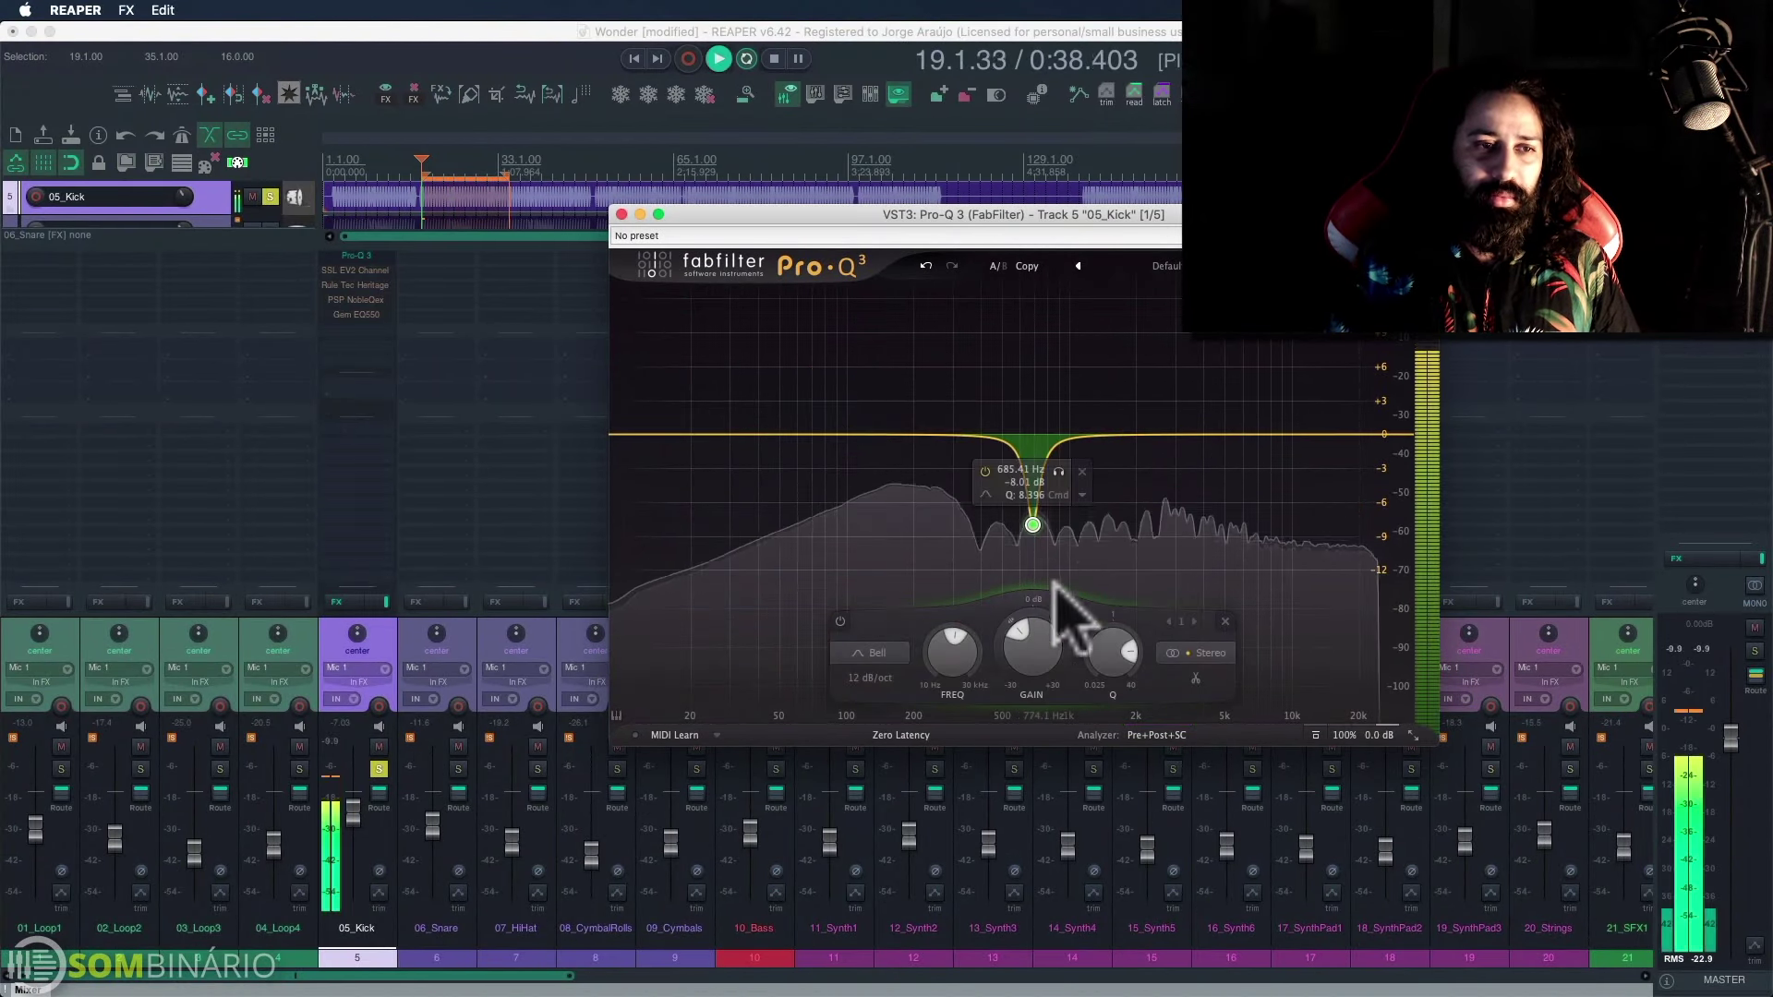
{"action": "left_click_drag", "start_coordinate": [1030, 644], "coordinate": [1036, 712]}
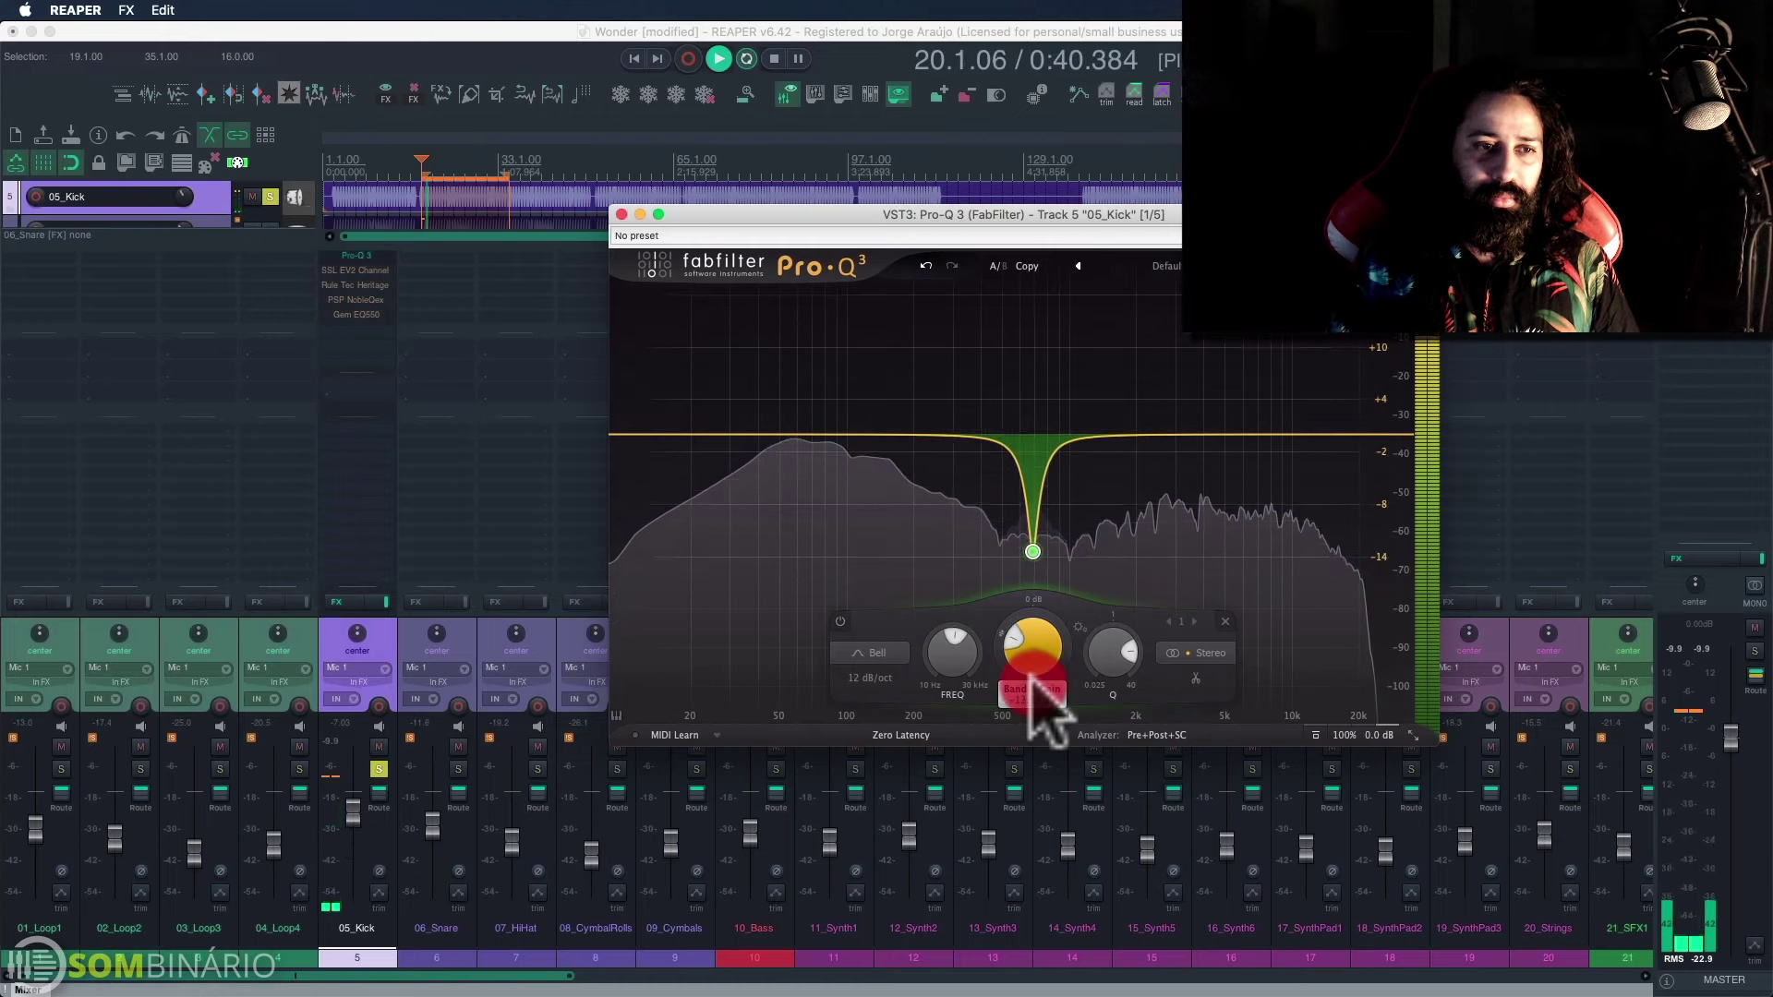
{"action": "left_click_drag", "start_coordinate": [1106, 645], "coordinate": [1120, 681]}
Step: Compare the kick with and without the 685 Hz cut by toggling the EQ bypass and soloing the band during playback
{"action": "mouse_move", "coordinate": [961, 455]}
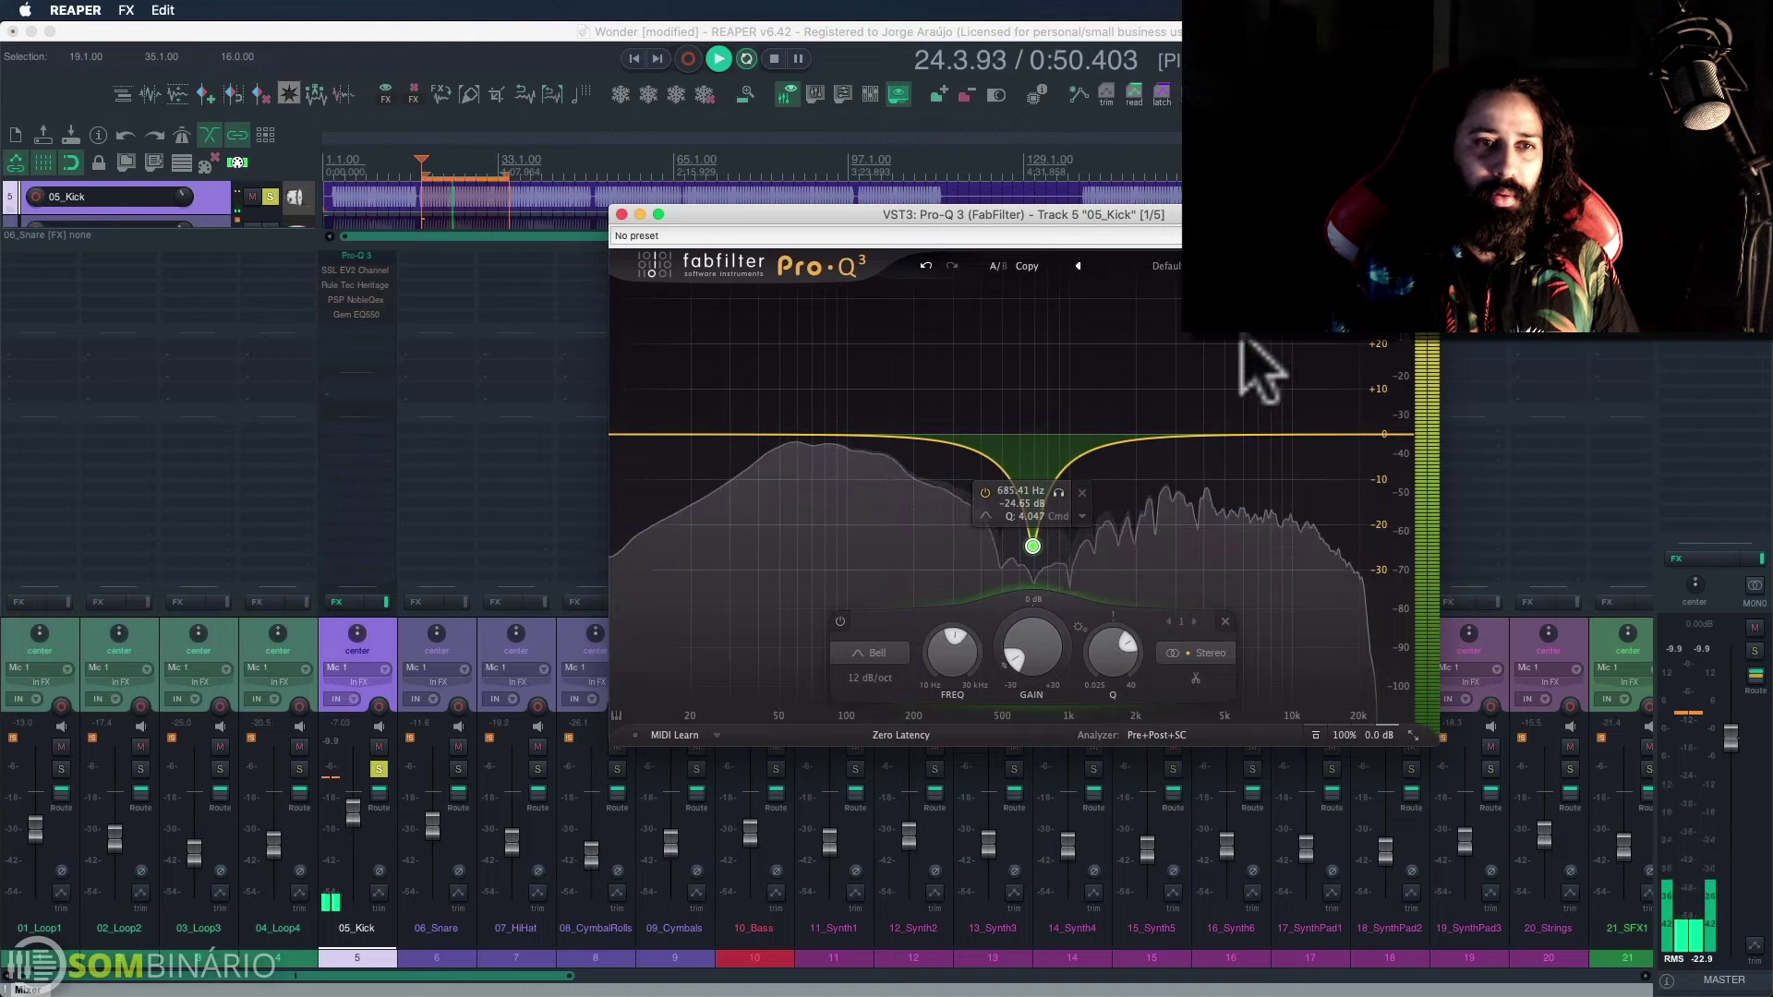
{"action": "left_click", "coordinate": [1315, 736]}
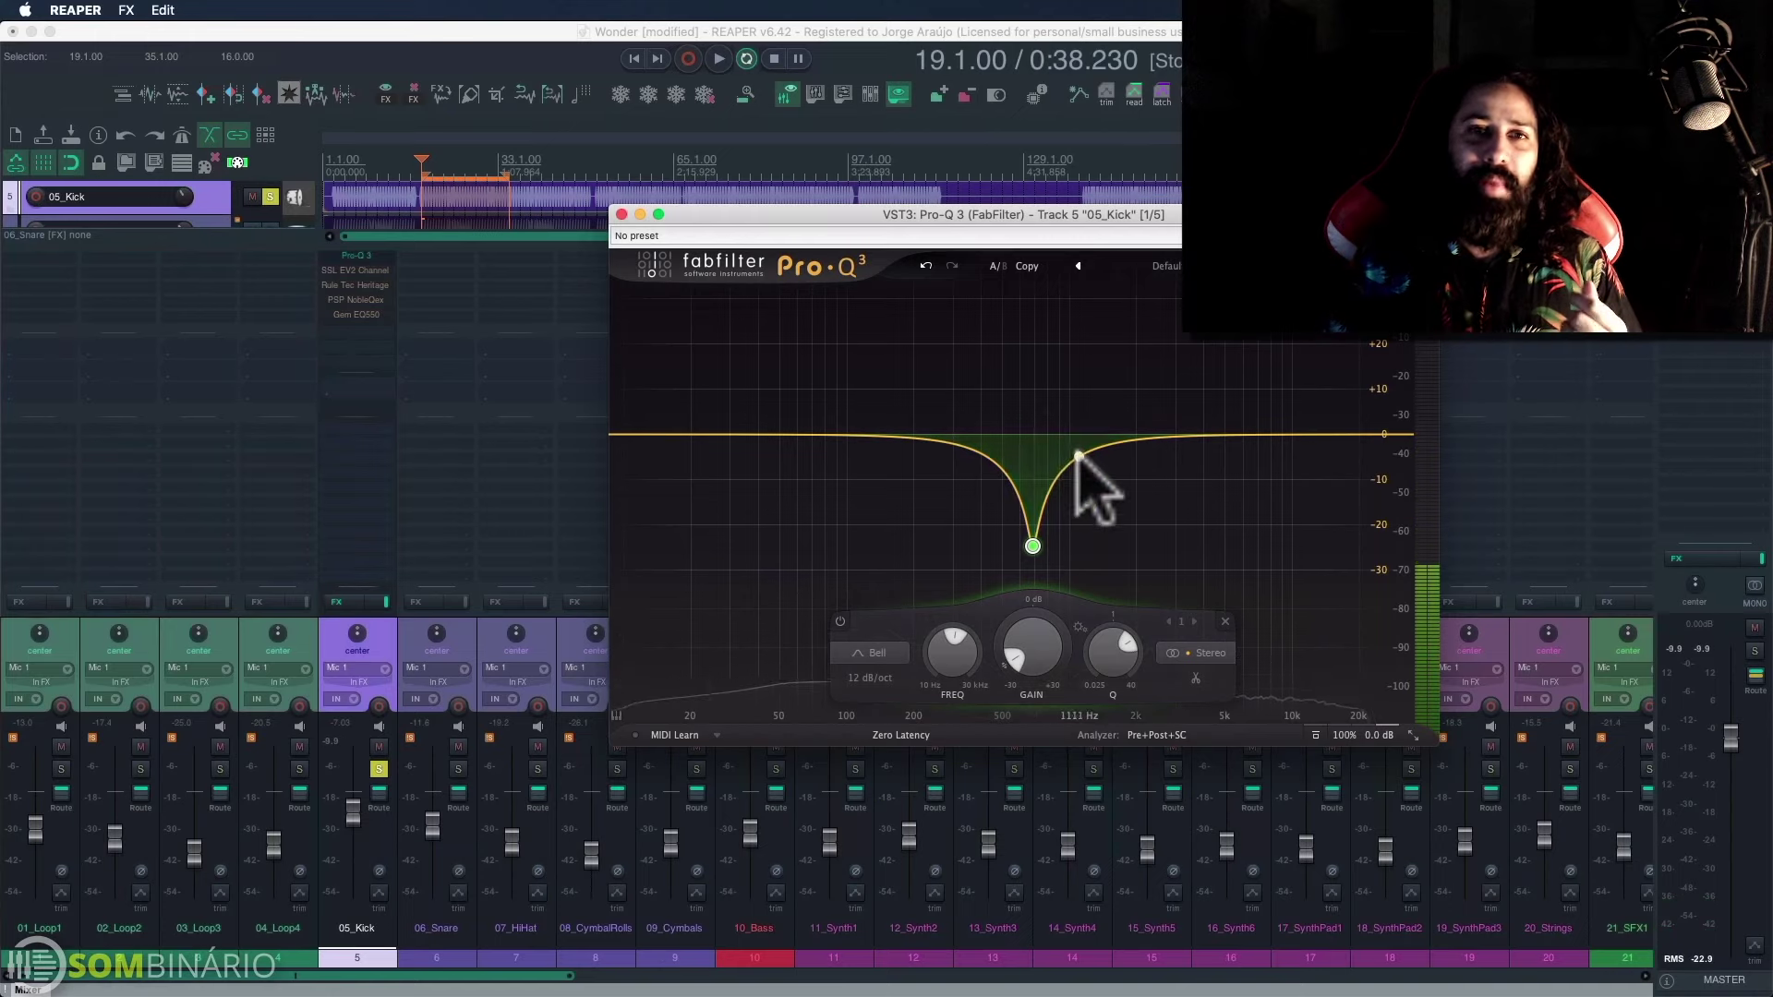
{"action": "left_click", "coordinate": [1059, 496]}
{"action": "key", "text": "space"}
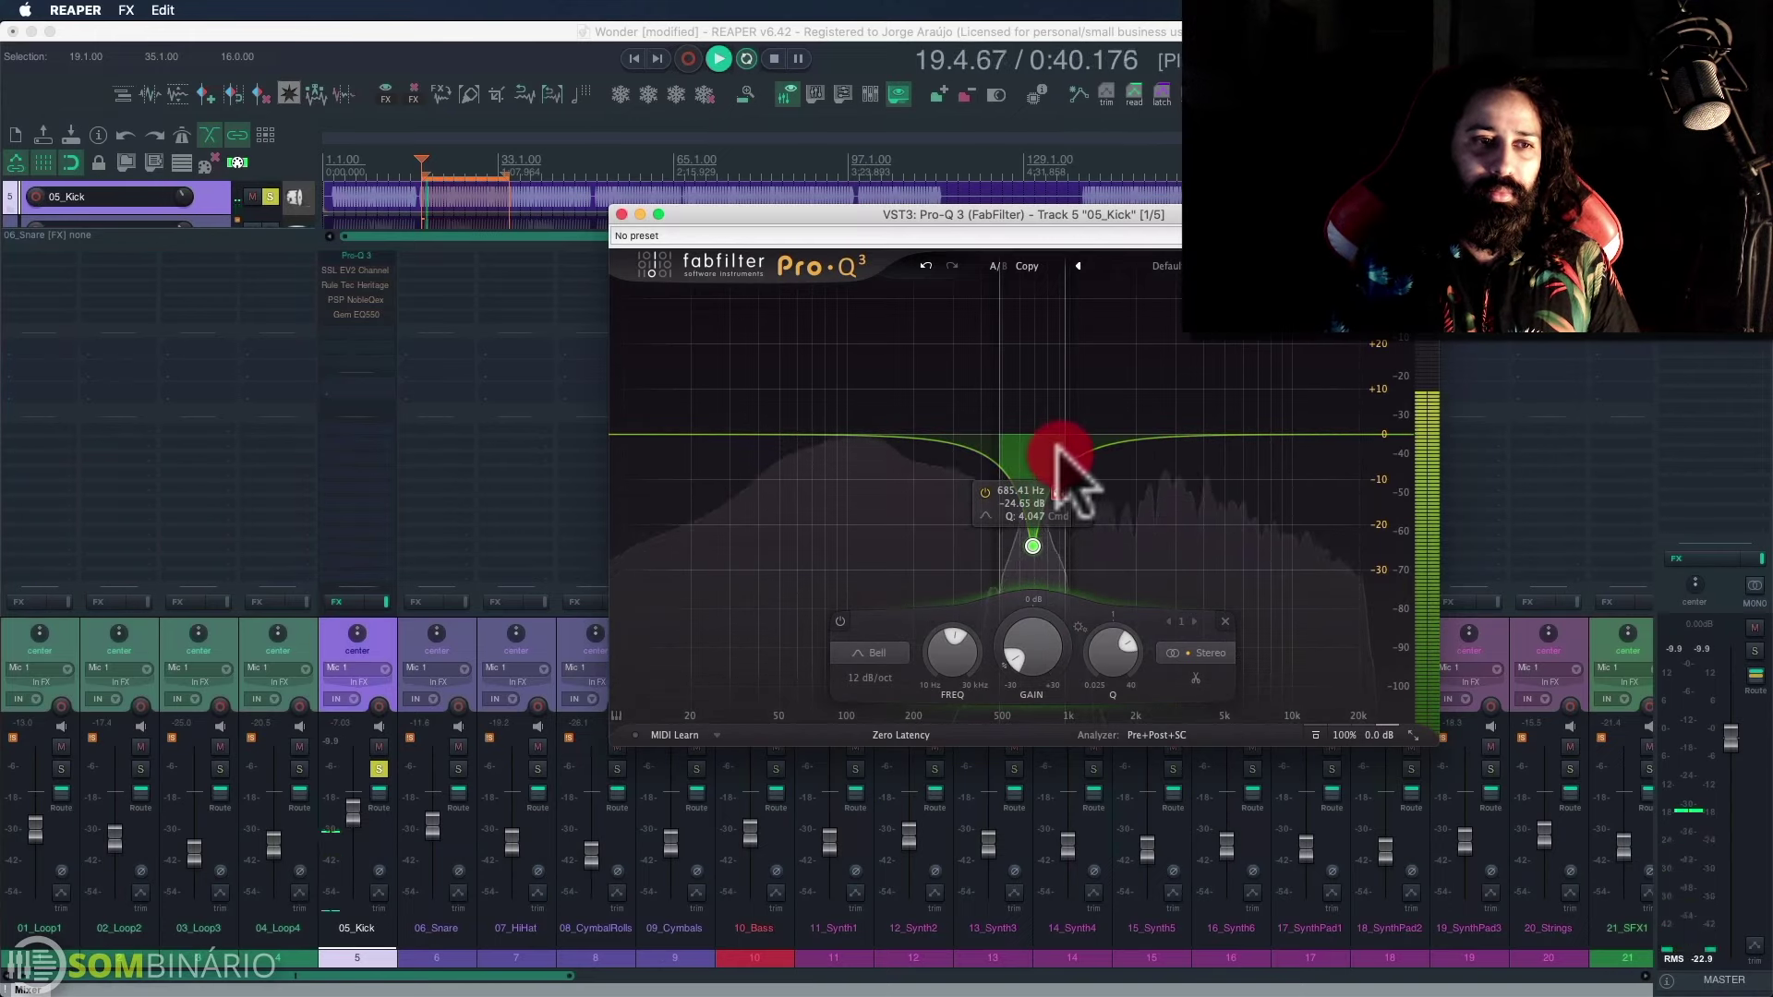
{"action": "key", "text": "space"}
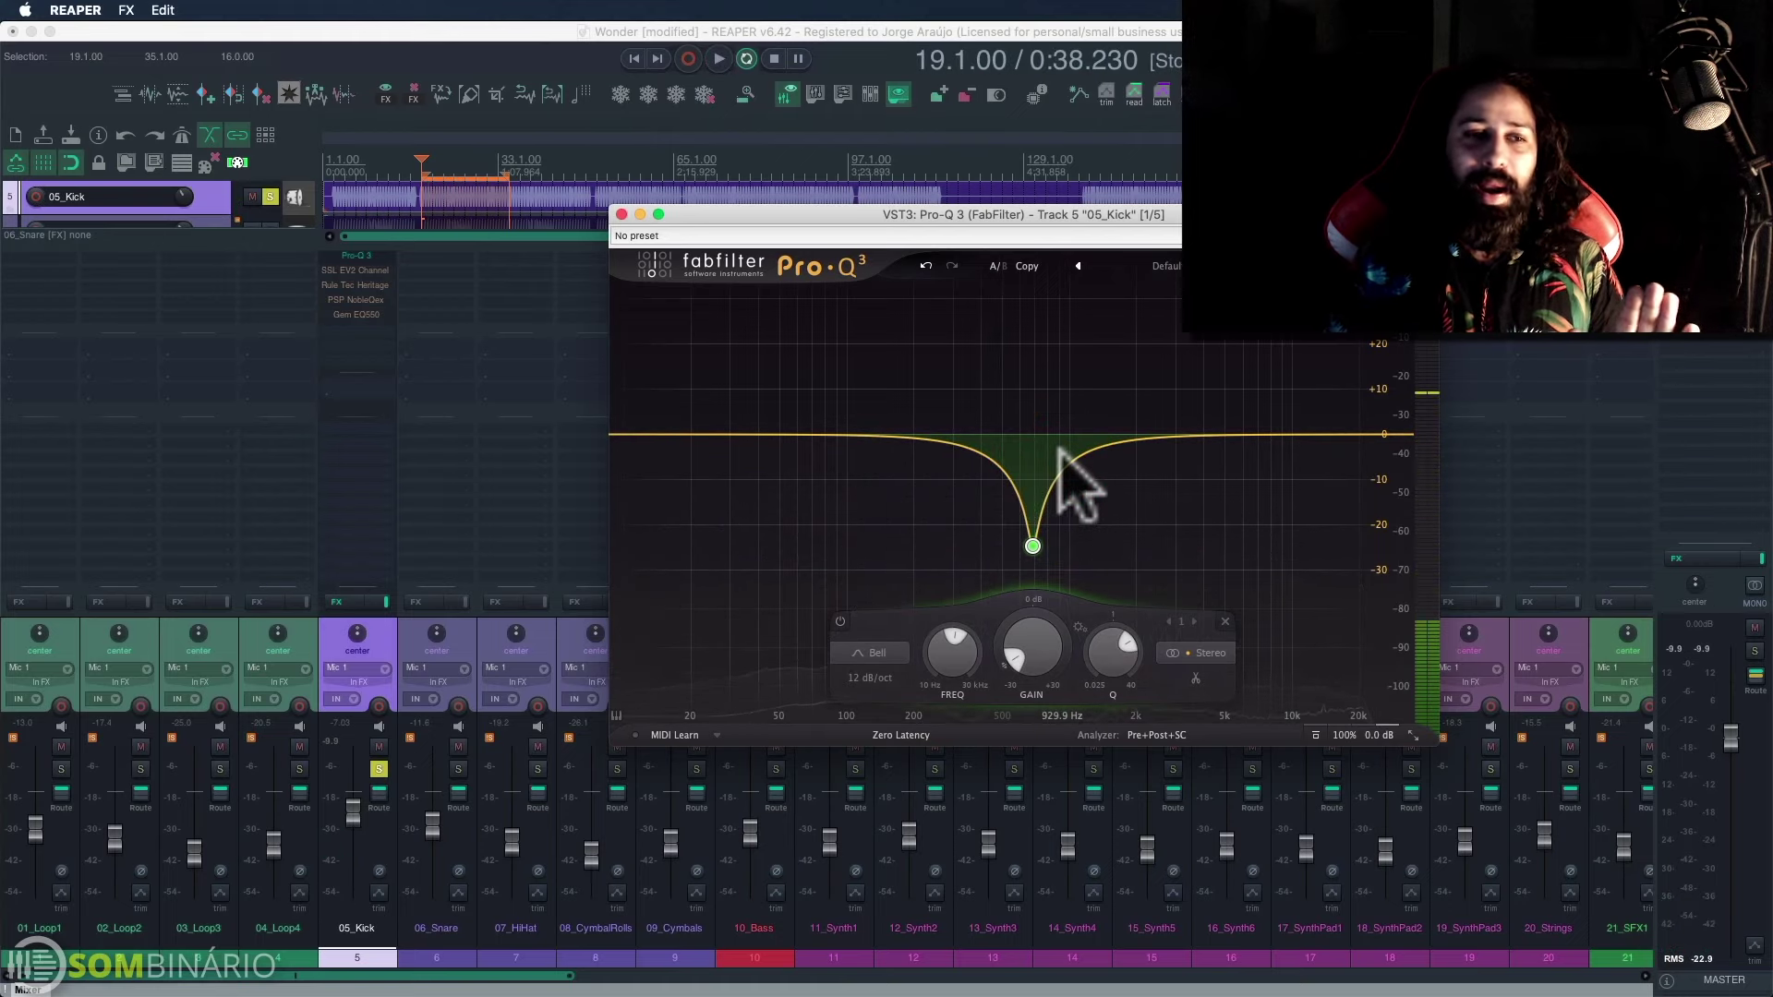
{"action": "key", "text": "space"}
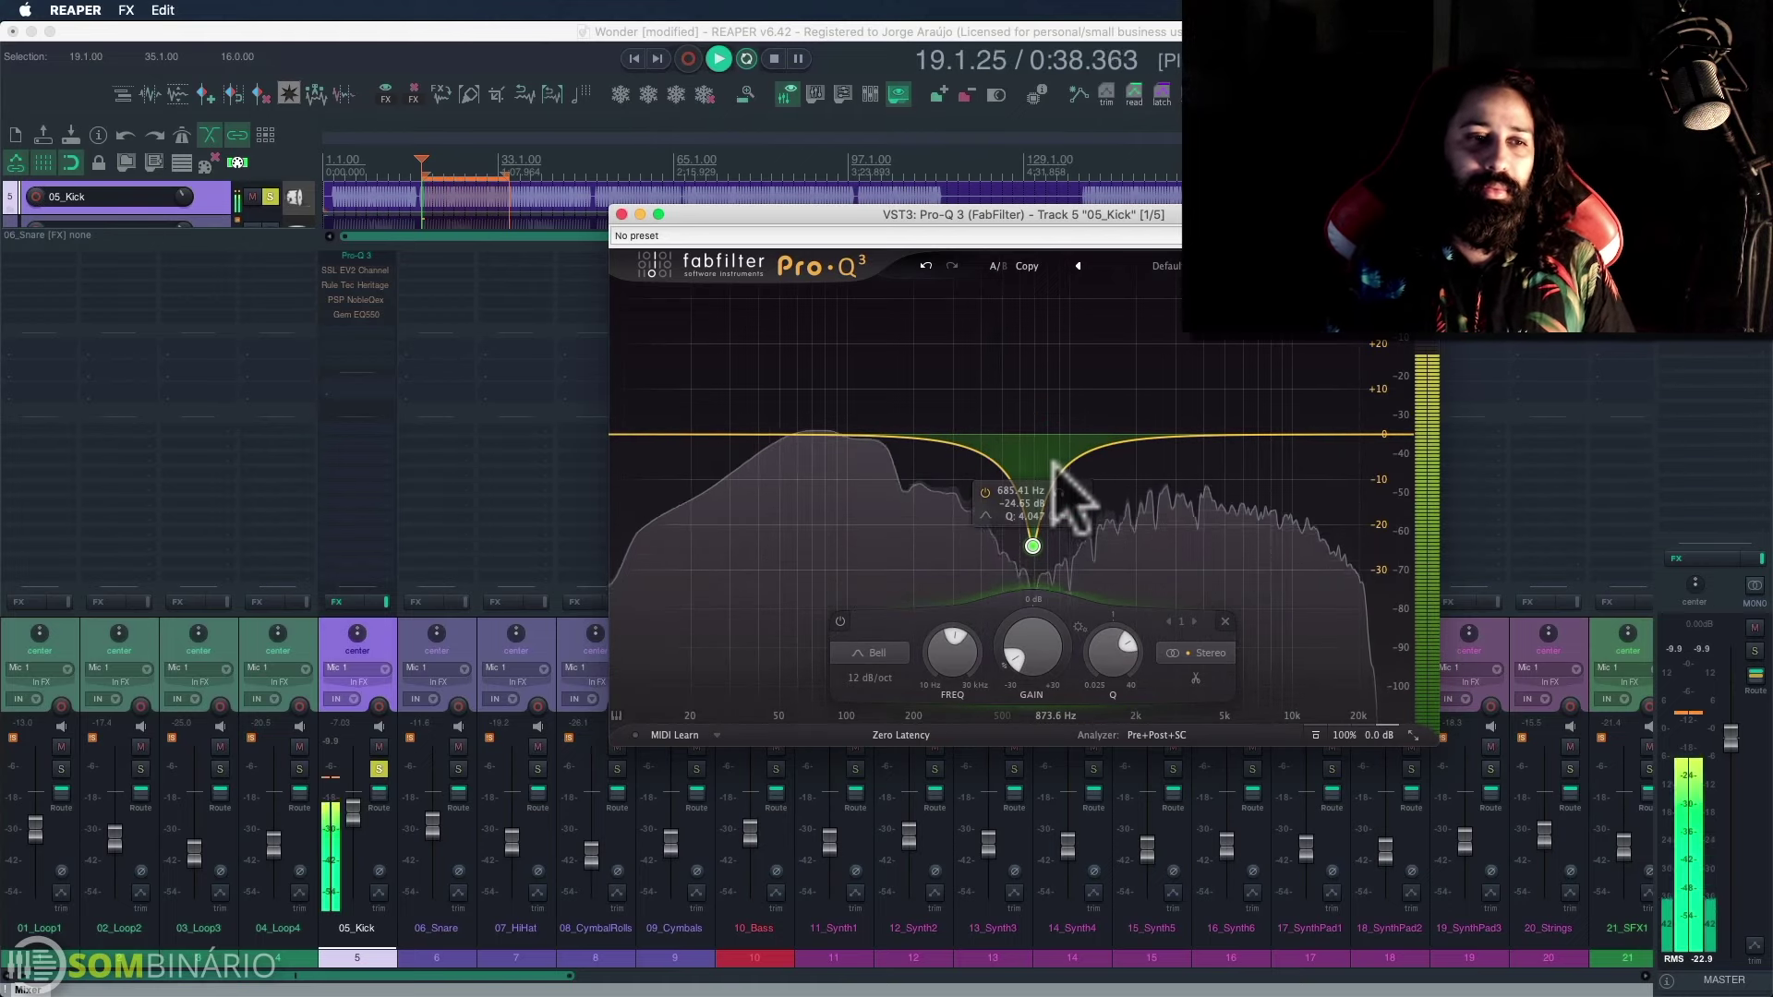
{"action": "left_click", "coordinate": [1315, 735]}
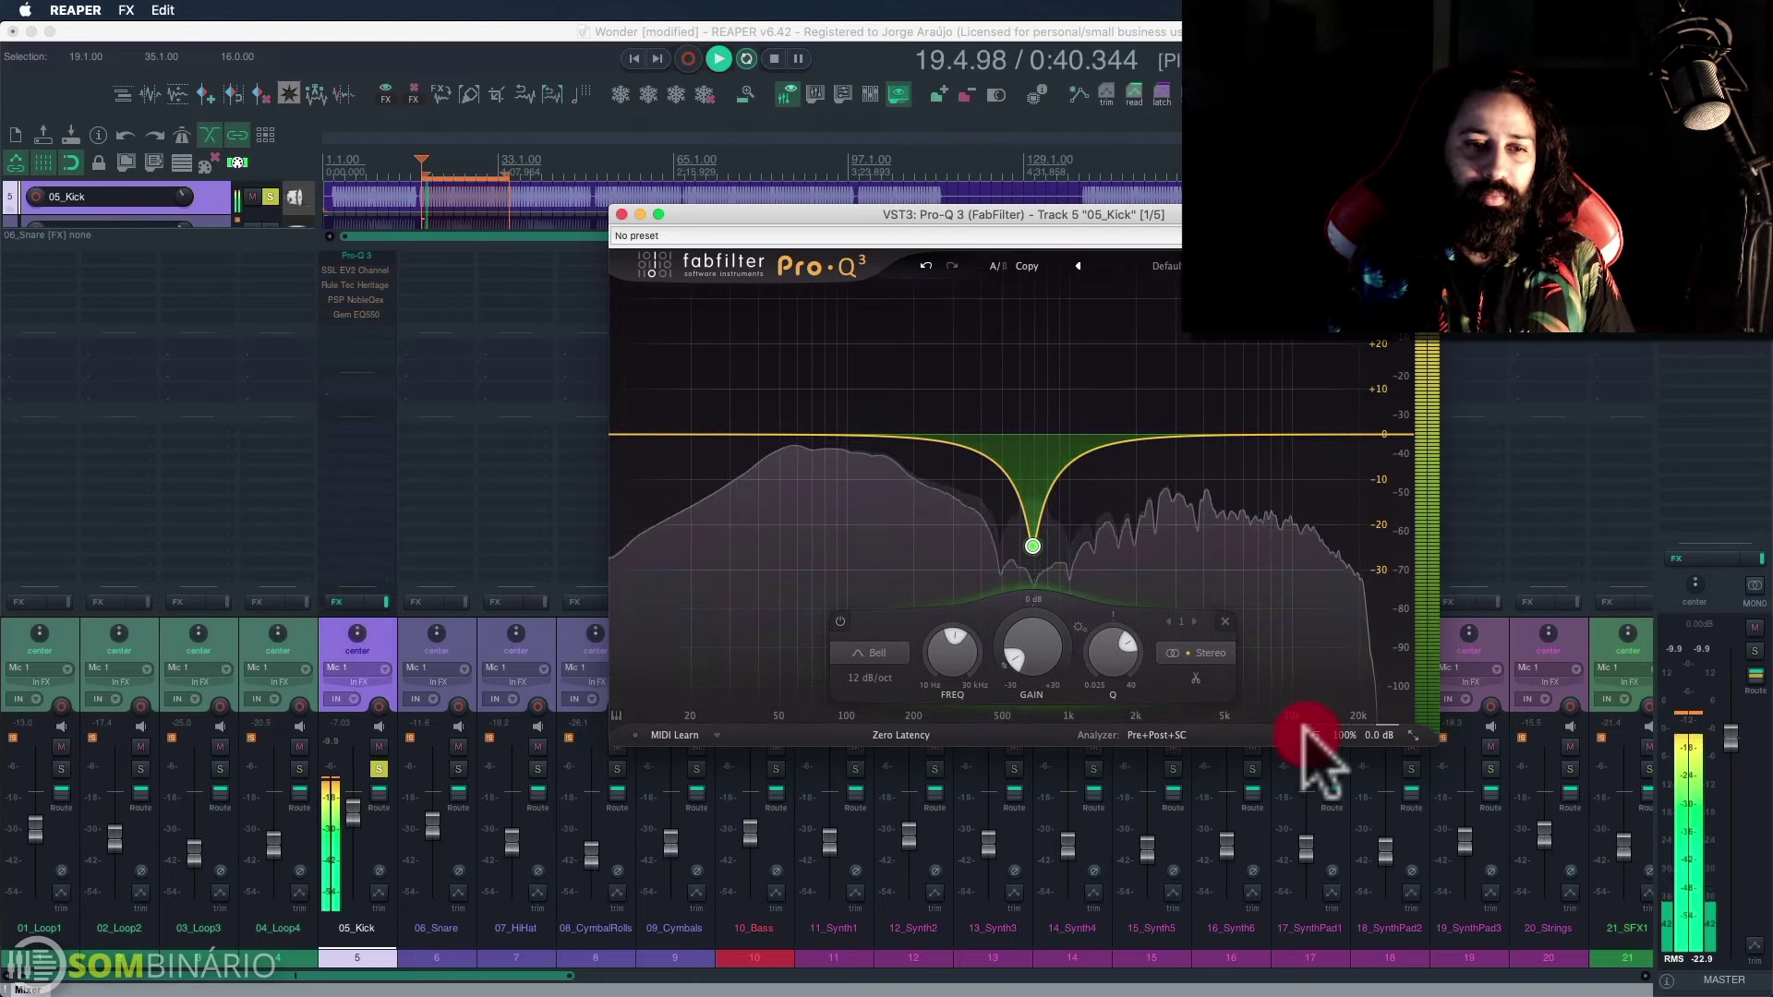
{"action": "left_click", "coordinate": [1315, 735]}
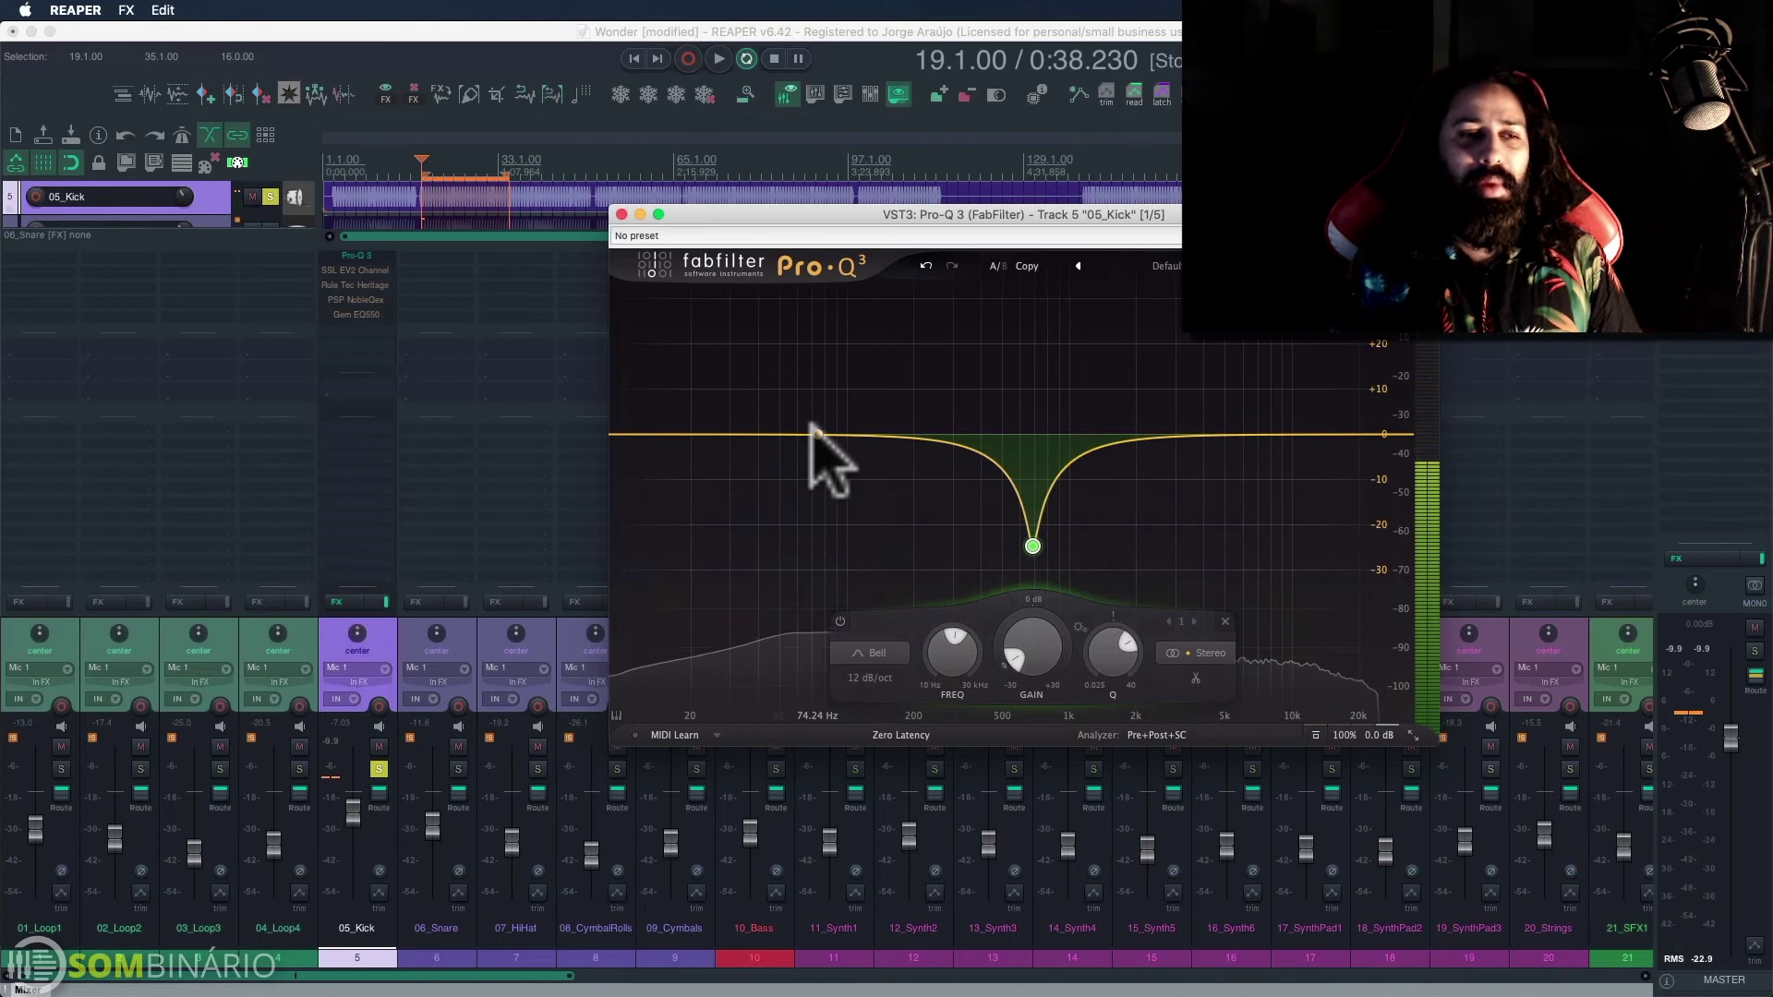
Step: Add a bell boost of +7.74 dB at about 61 Hz and a high shelf of +2.94 dB at about 2748 Hz
{"action": "key", "text": "space"}
{"action": "left_click_drag", "start_coordinate": [813, 432], "coordinate": [812, 413]}
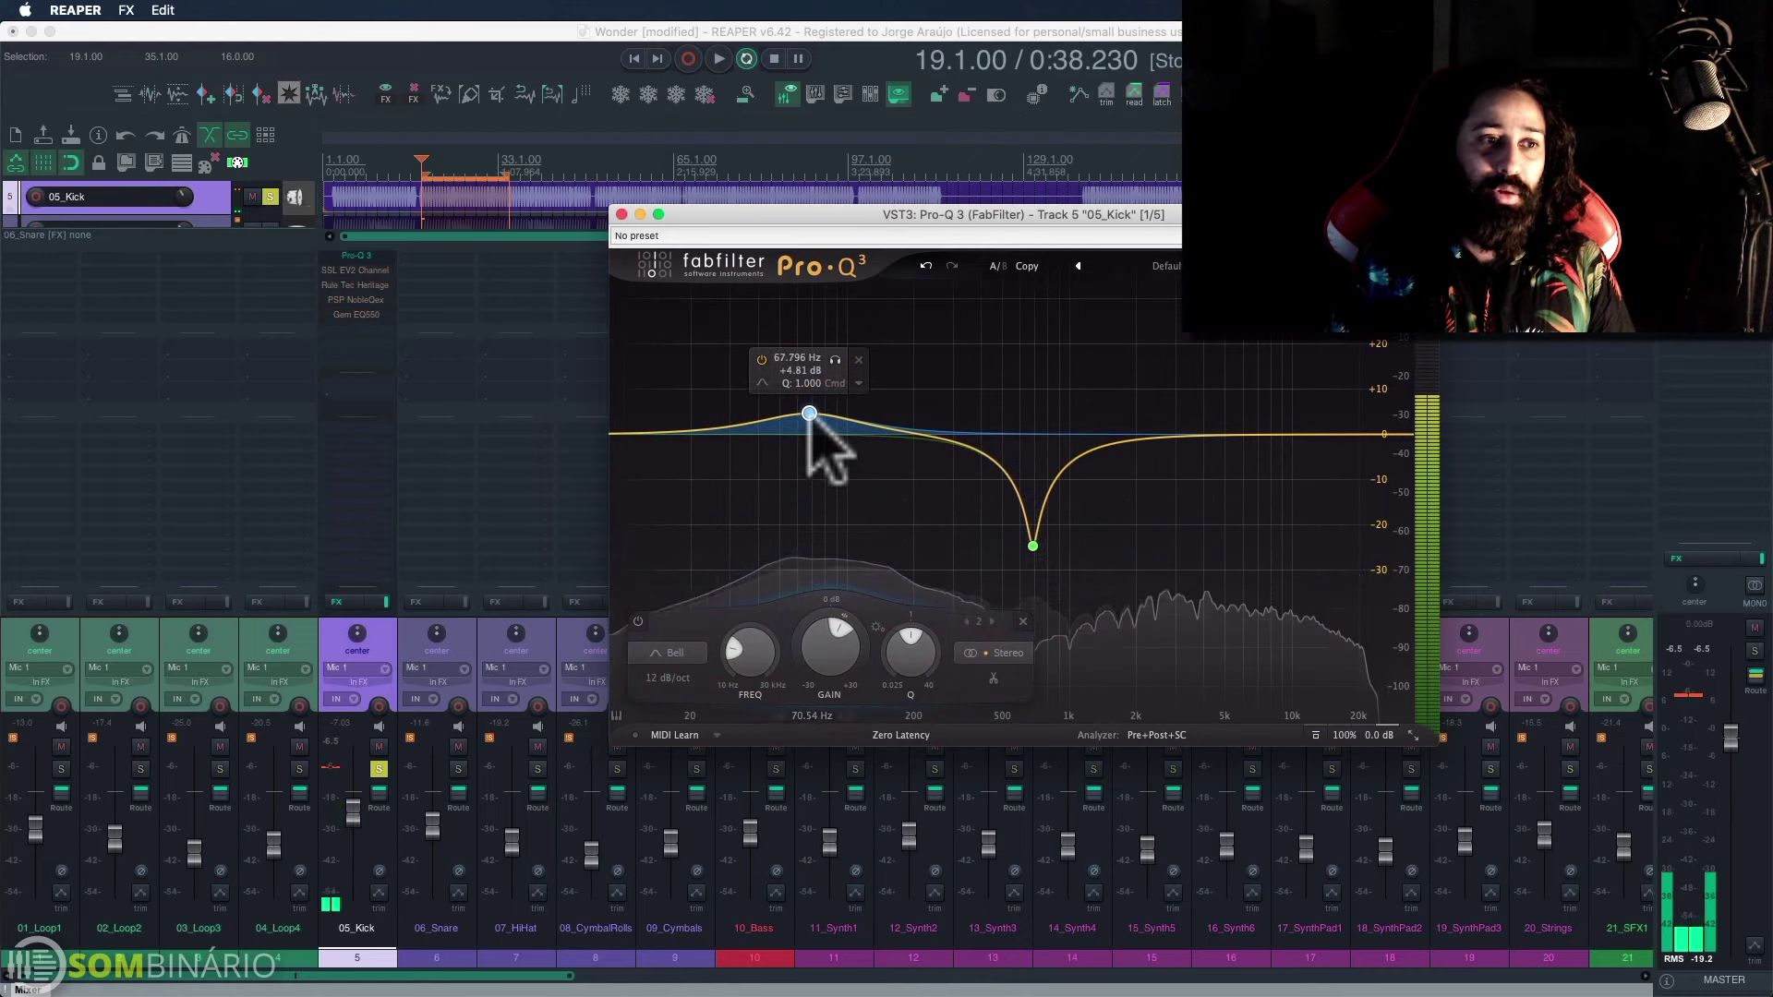
{"action": "key", "text": "space"}
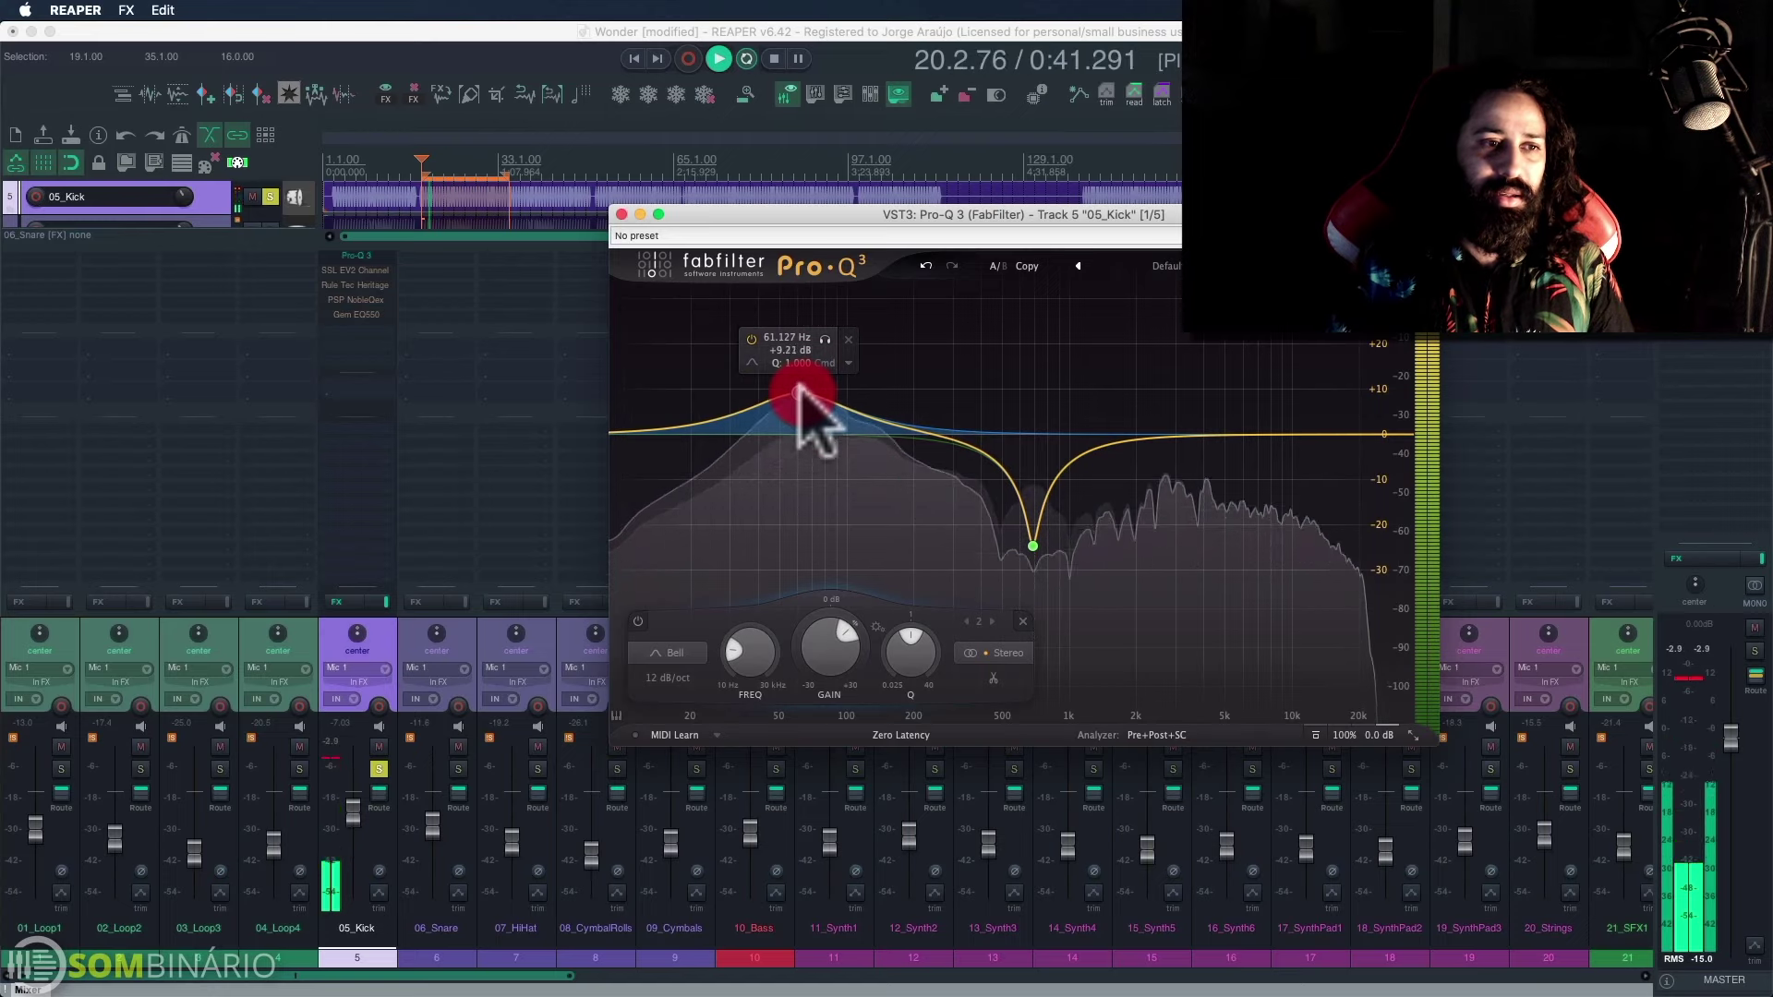
{"action": "left_click_drag", "start_coordinate": [800, 392], "coordinate": [800, 392]}
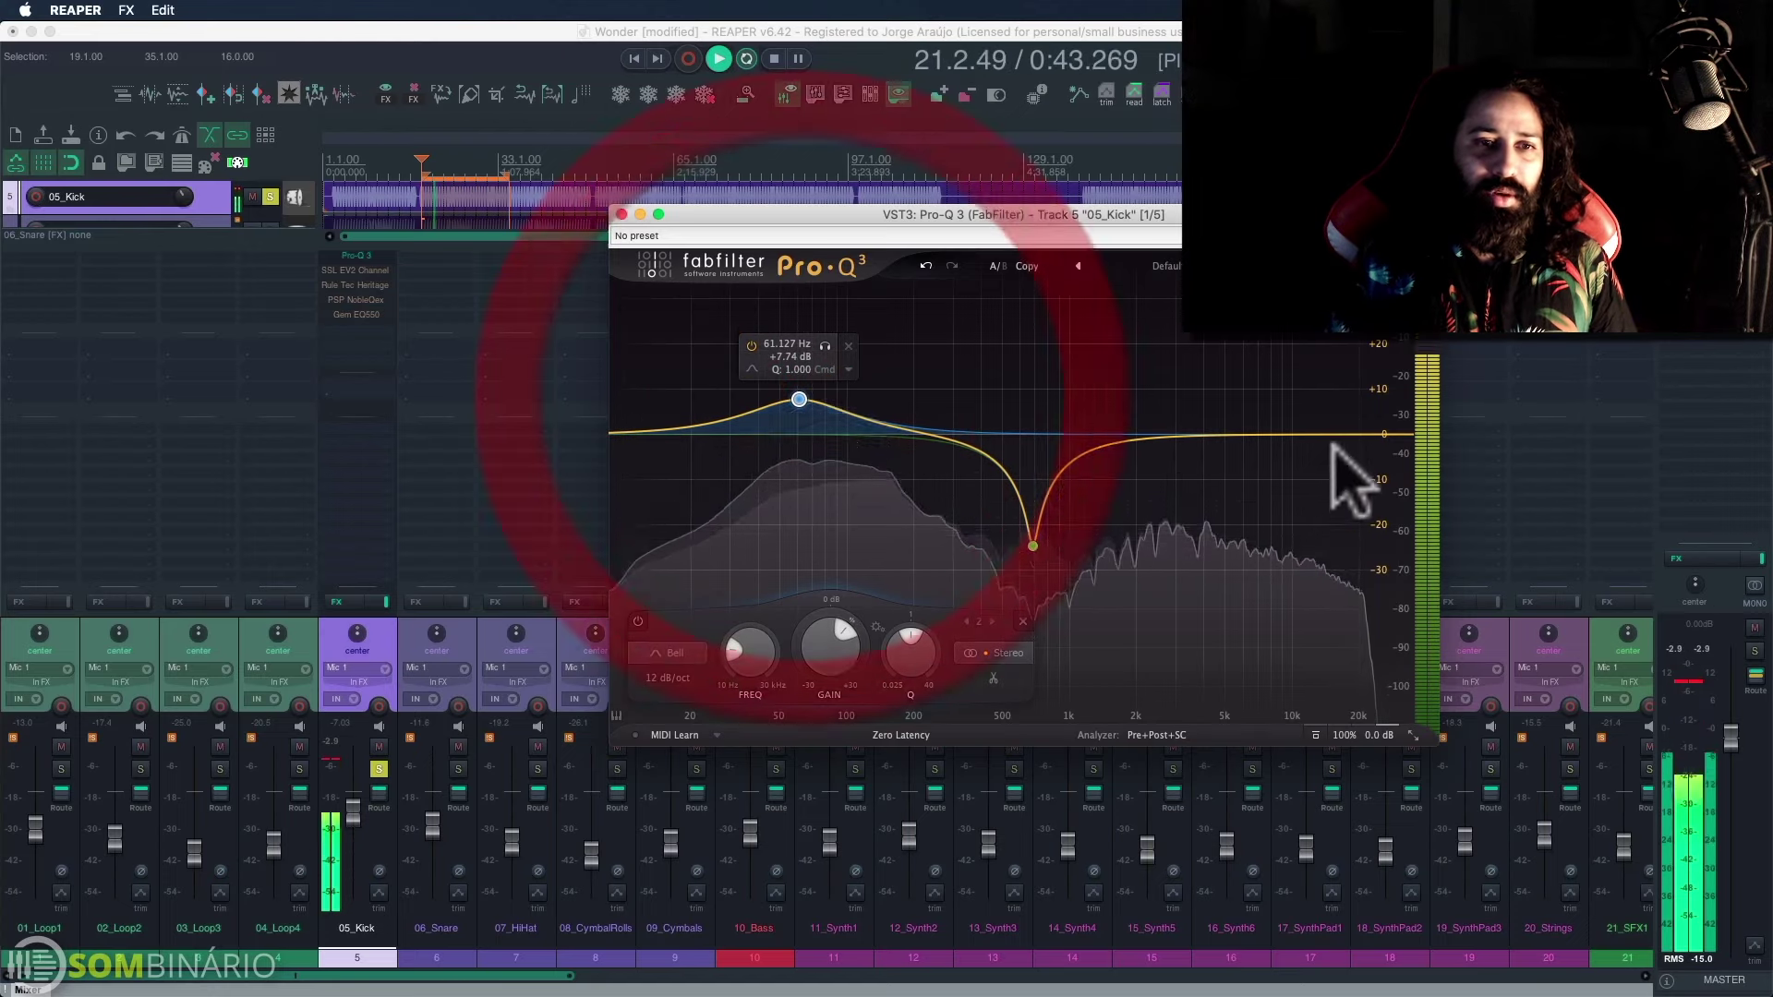
{"action": "left_click_drag", "start_coordinate": [1329, 434], "coordinate": [1192, 412]}
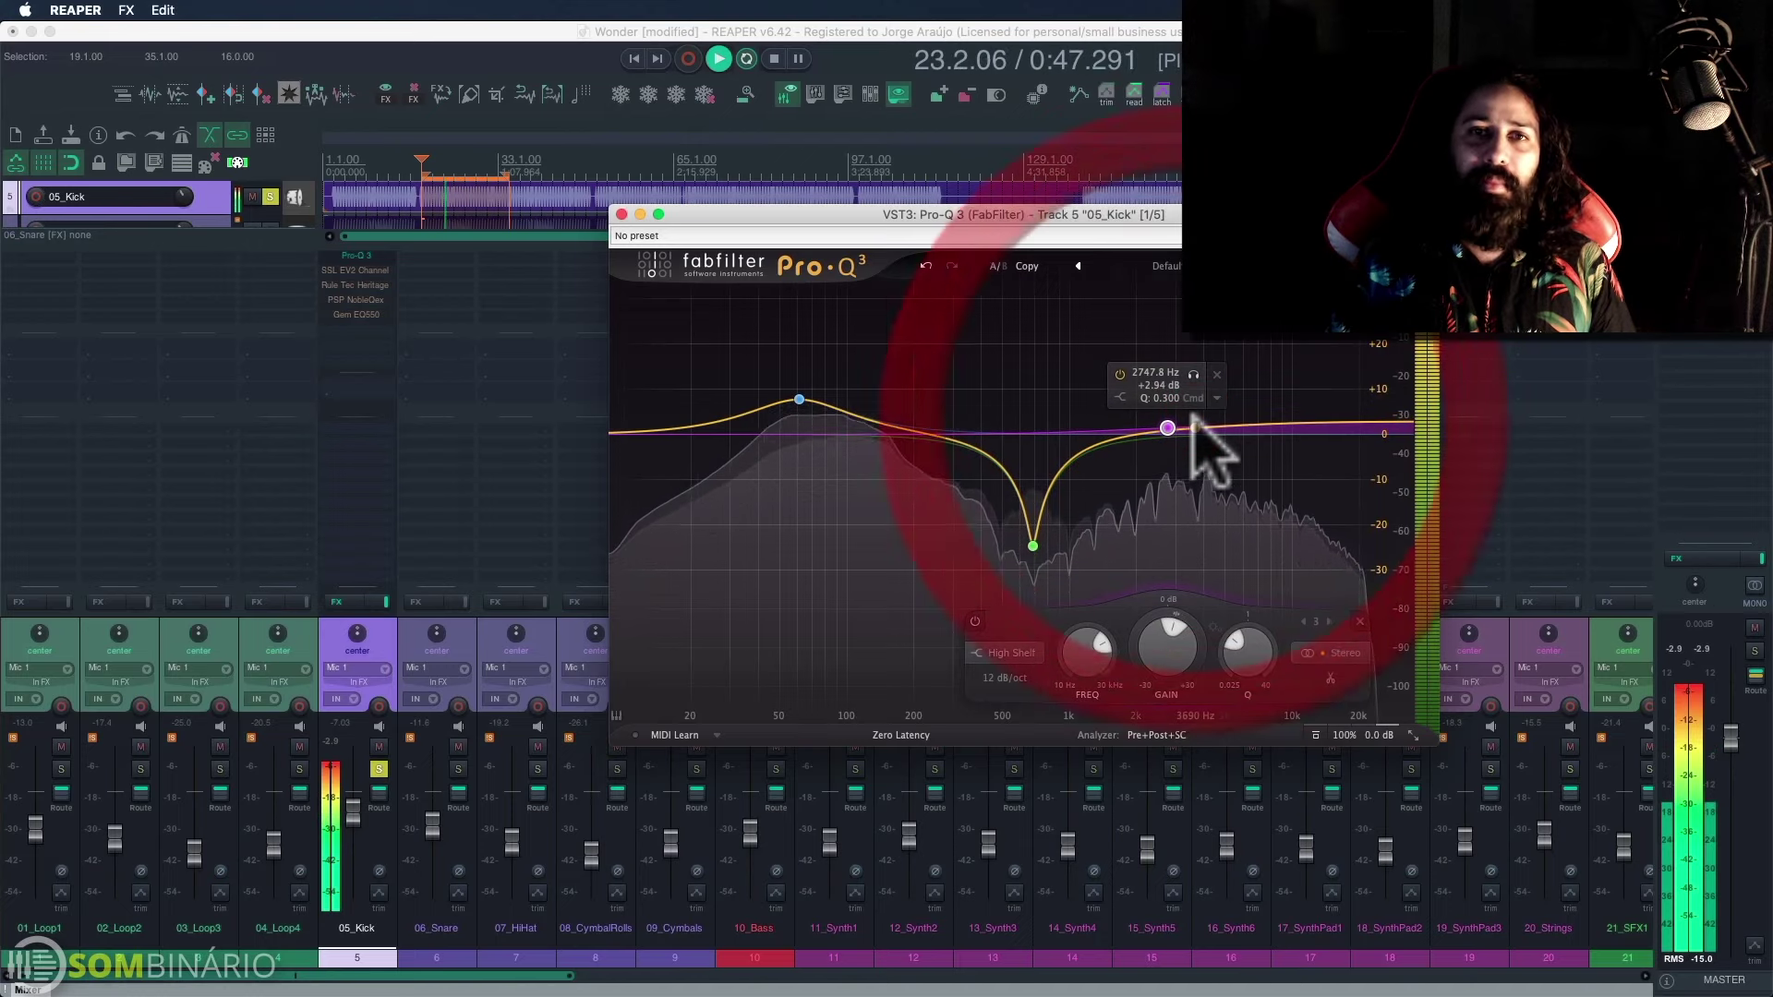
{"action": "key", "text": "space"}
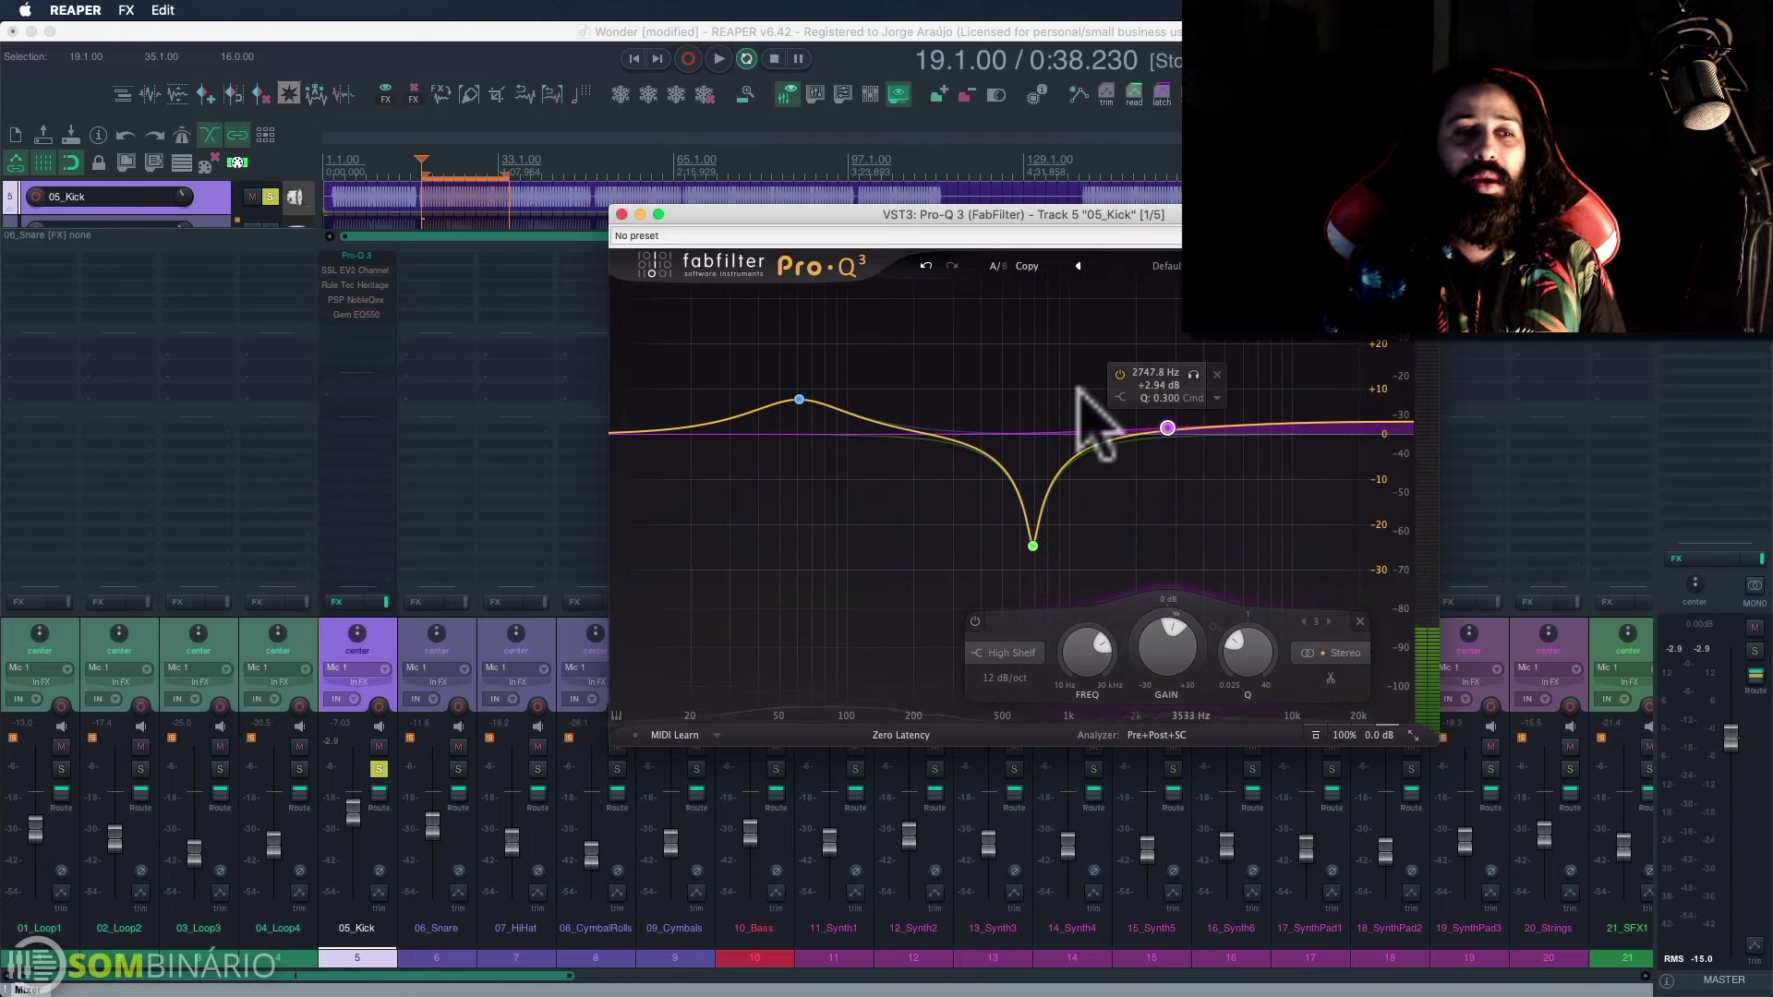
Step: Audition the fourth bell band in solo, move it to 122.52 Hz, and turn it into a narrow cut with a Q of 40
{"action": "mouse_move", "coordinate": [1061, 566]}
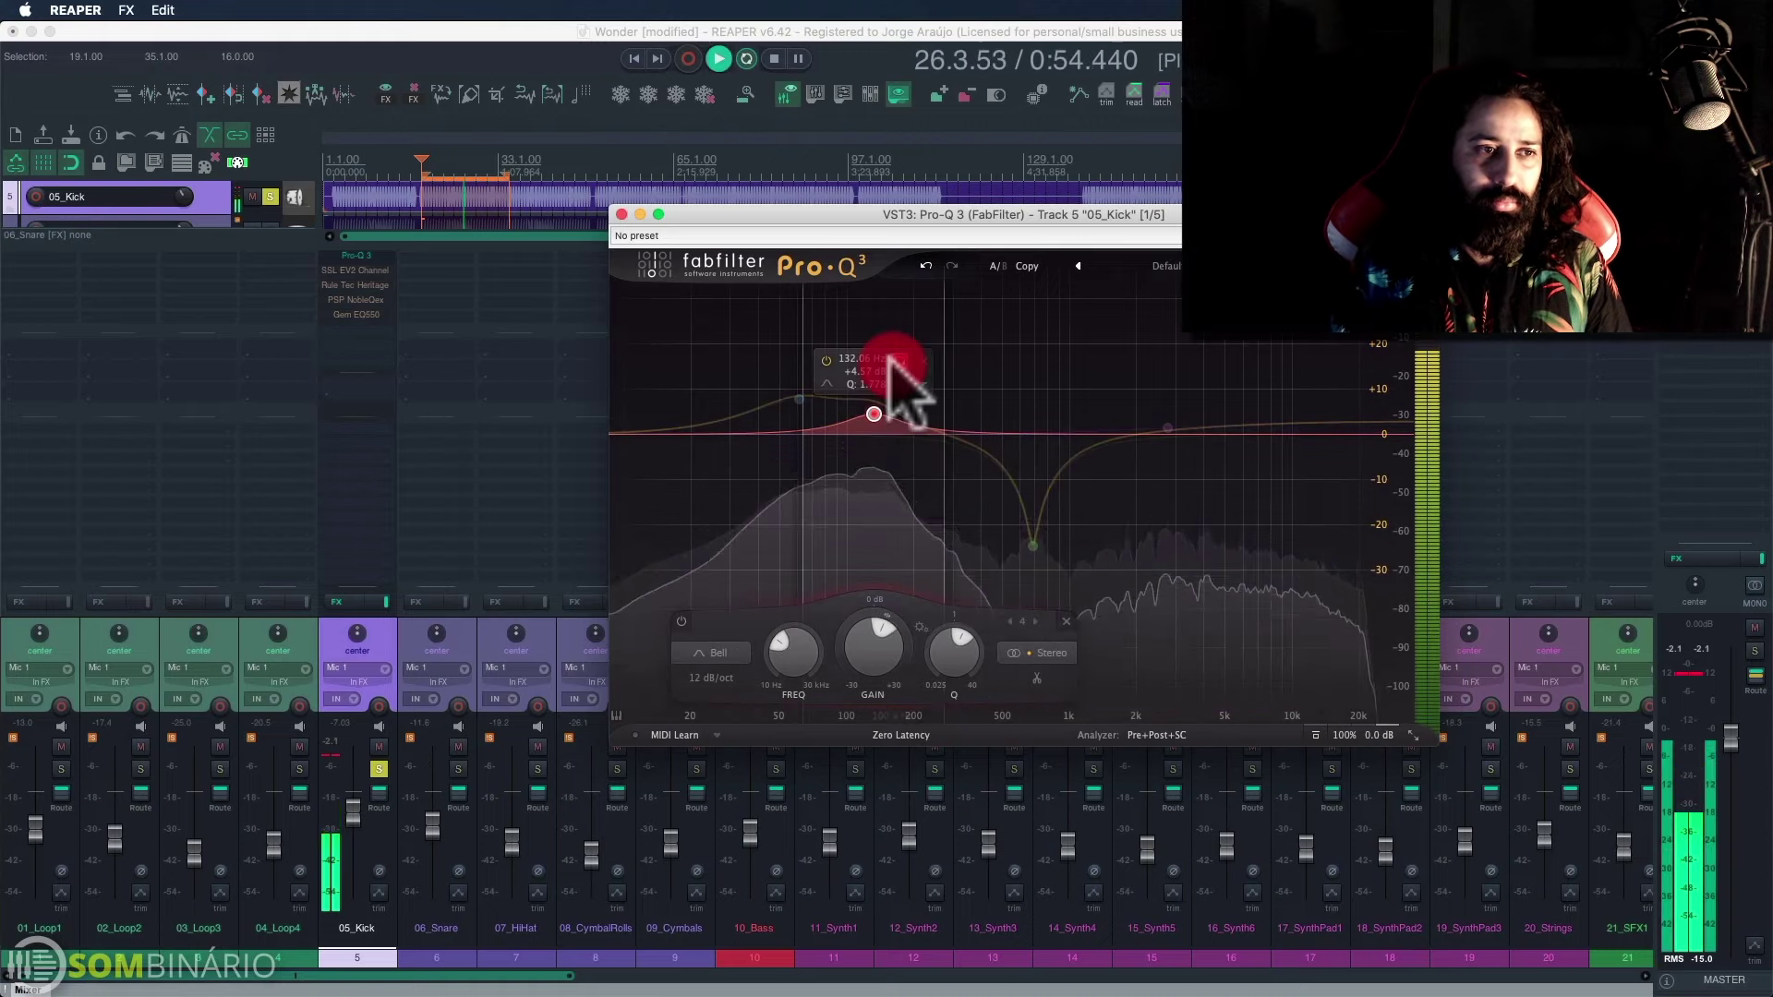
{"action": "left_click_drag", "start_coordinate": [879, 358], "coordinate": [881, 363]}
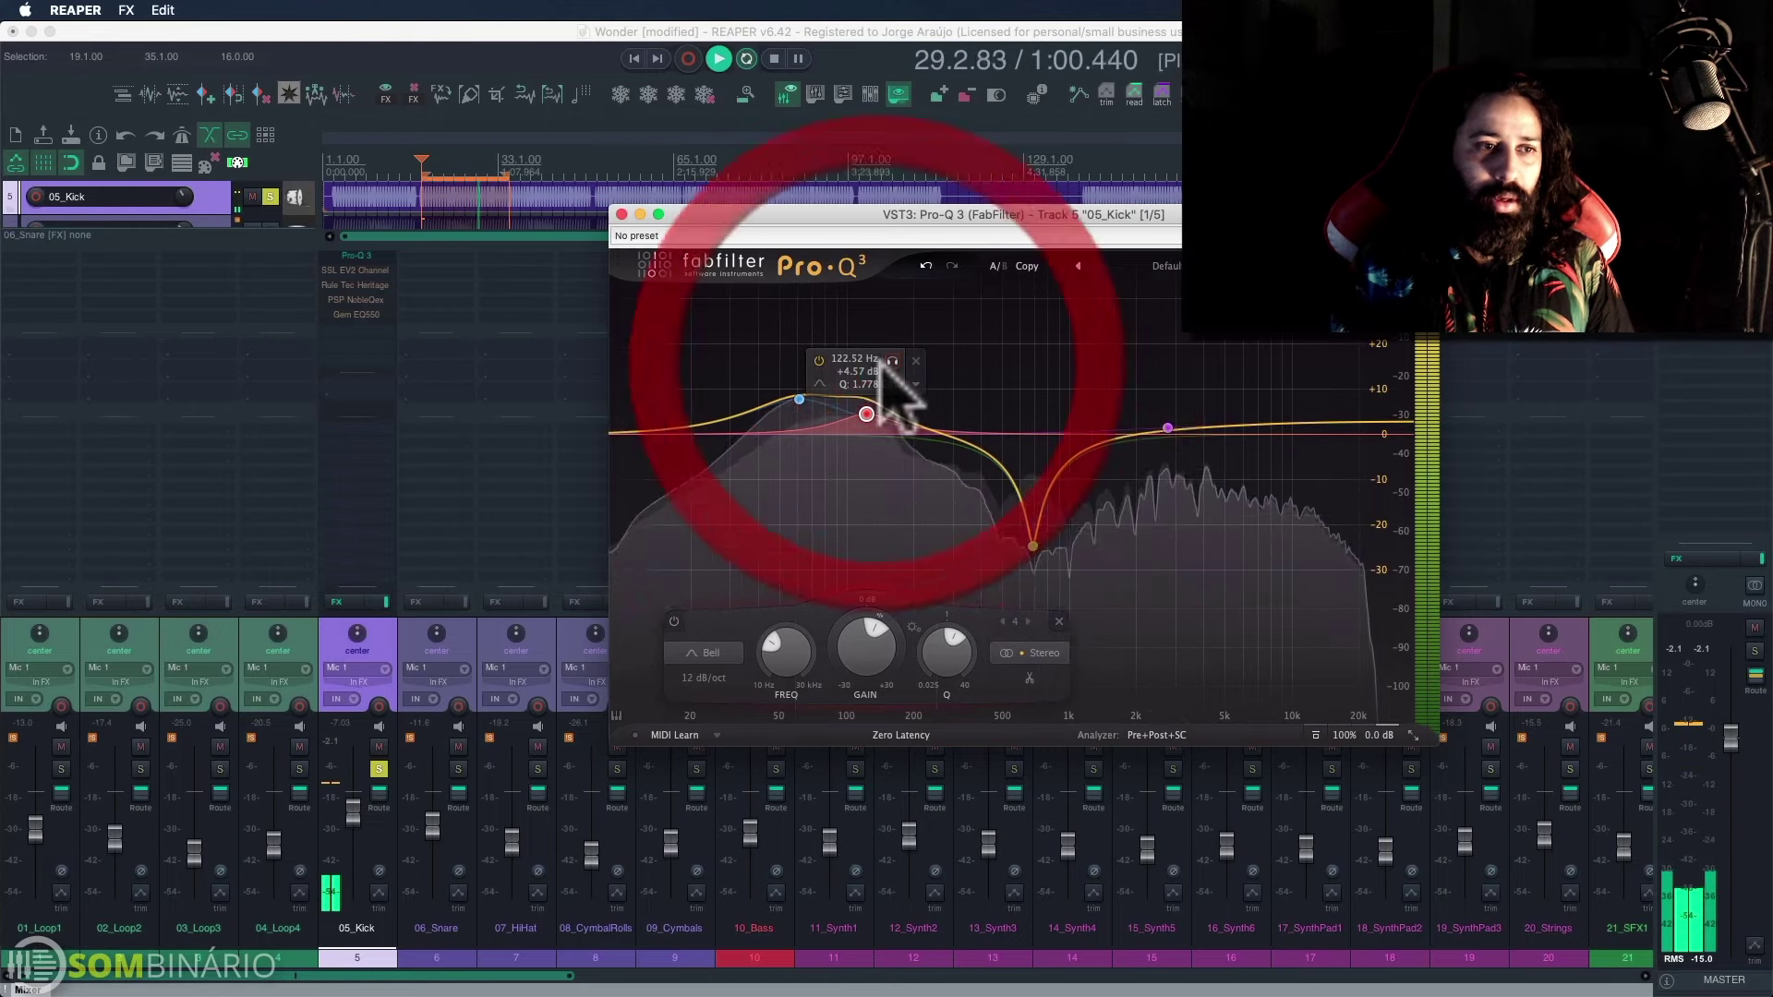
{"action": "key", "text": "space"}
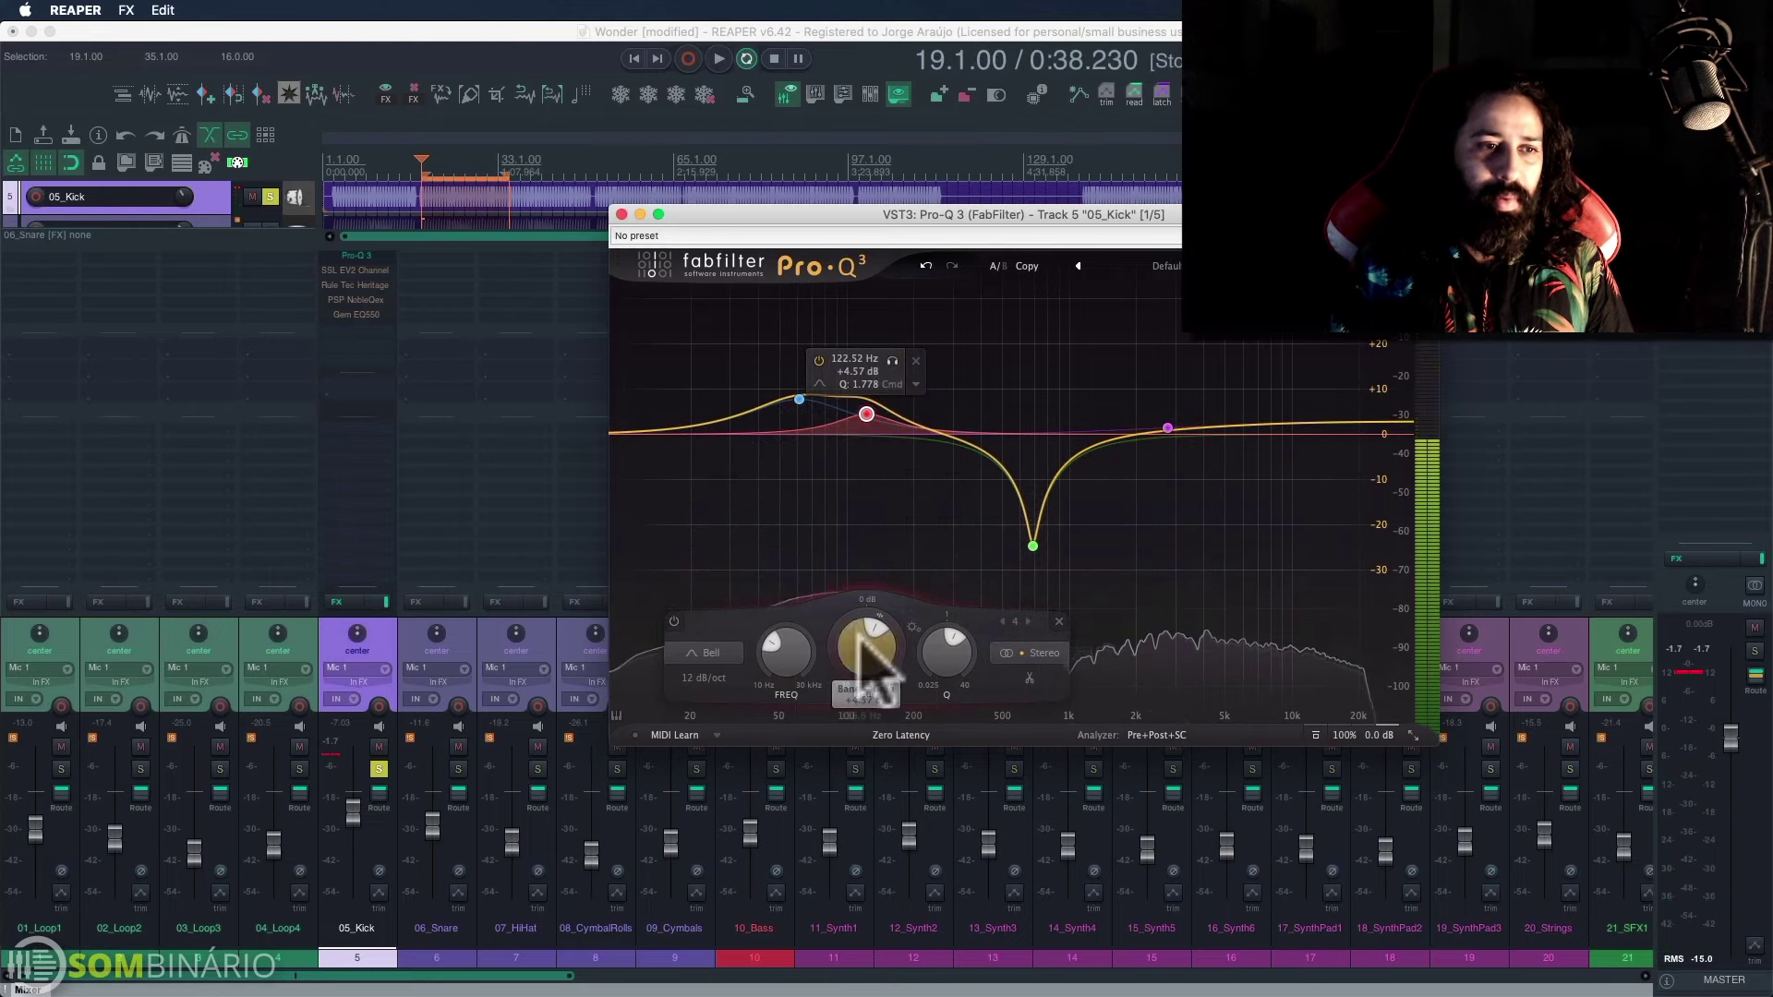
{"action": "left_click_drag", "start_coordinate": [865, 646], "coordinate": [866, 751]}
{"action": "left_click_drag", "start_coordinate": [942, 681], "coordinate": [961, 578]}
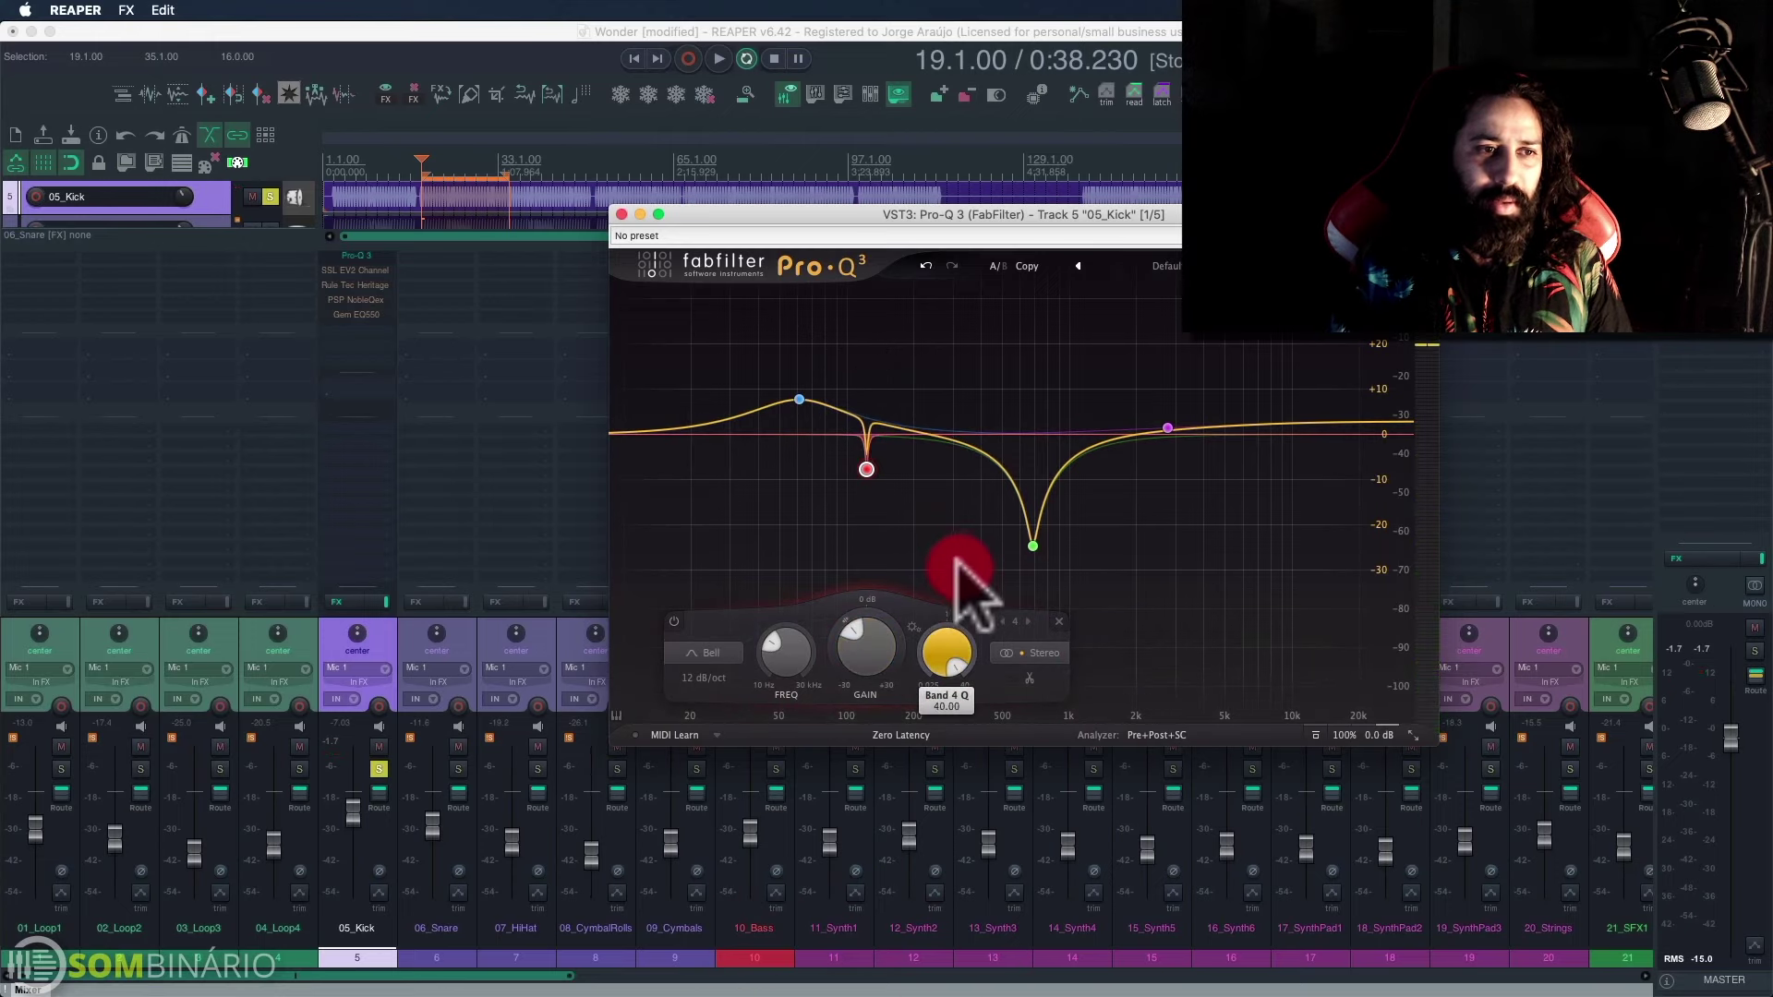
Step: Widen the 122.52 Hz band, deepen its cut to about -15 dB, and compare the kick with the EQ bypassed during playback
{"action": "key", "text": "space"}
{"action": "scroll", "coordinate": [868, 646], "scroll_direction": "down", "scroll_amount": 5}
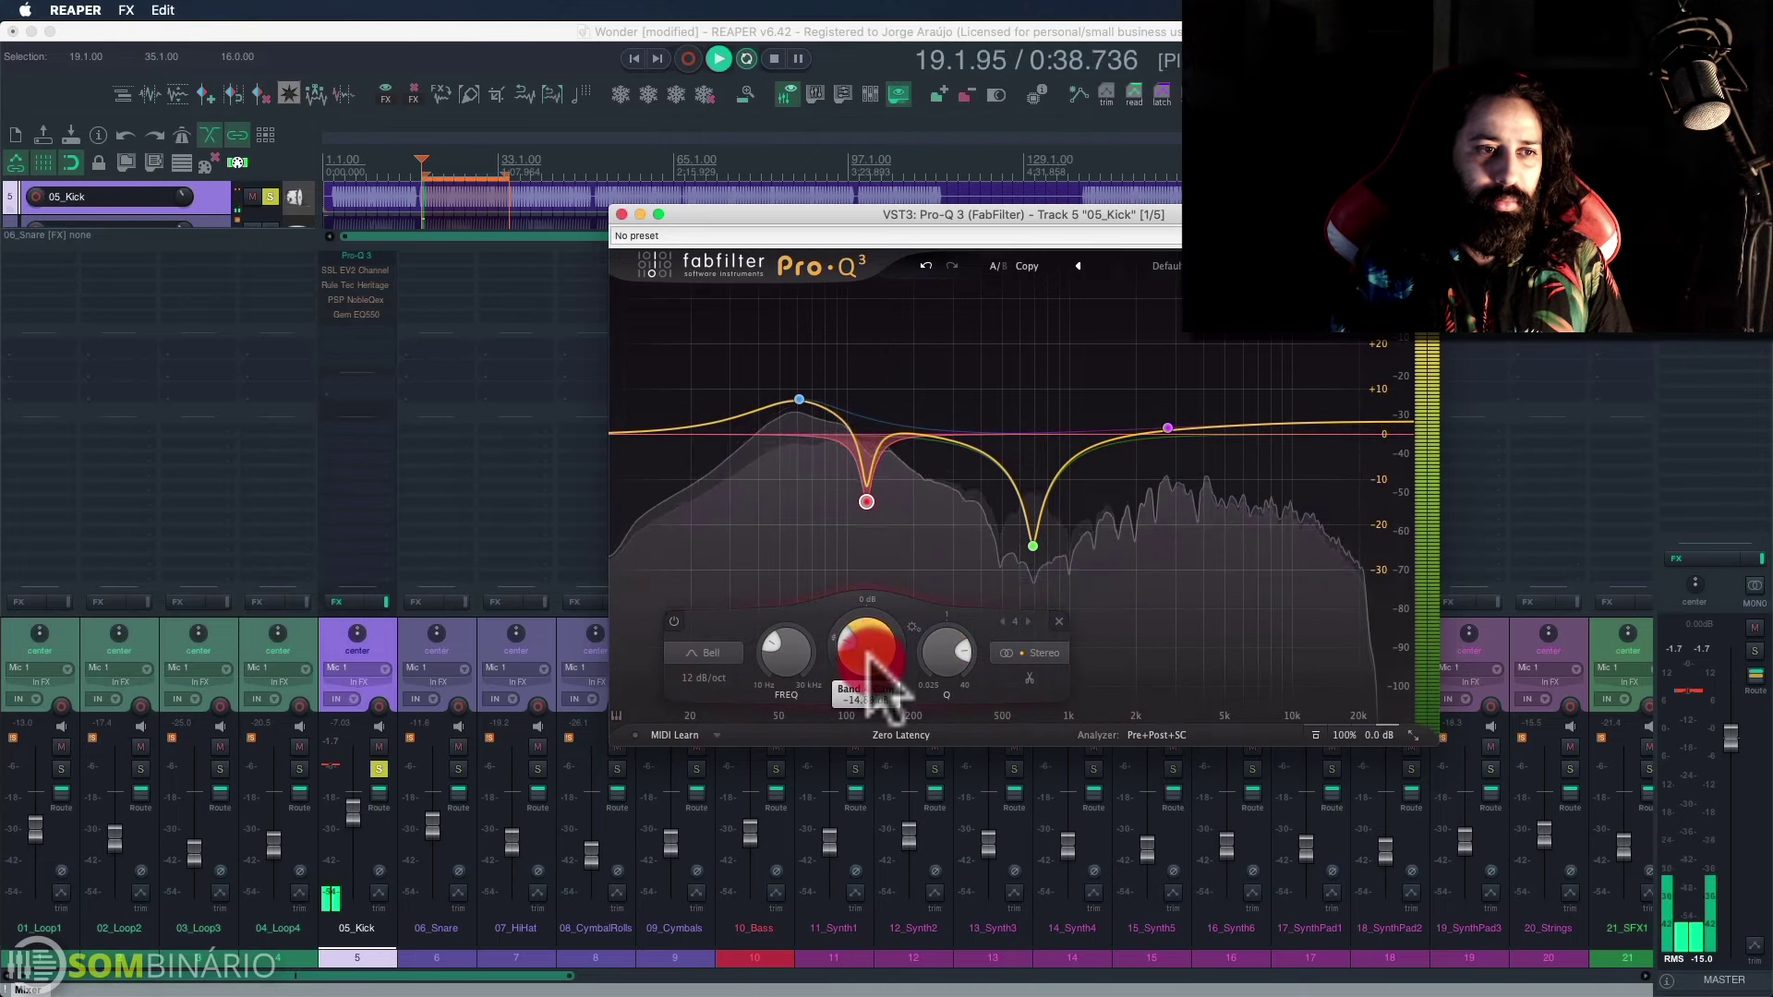
{"action": "left_click", "coordinate": [867, 655]}
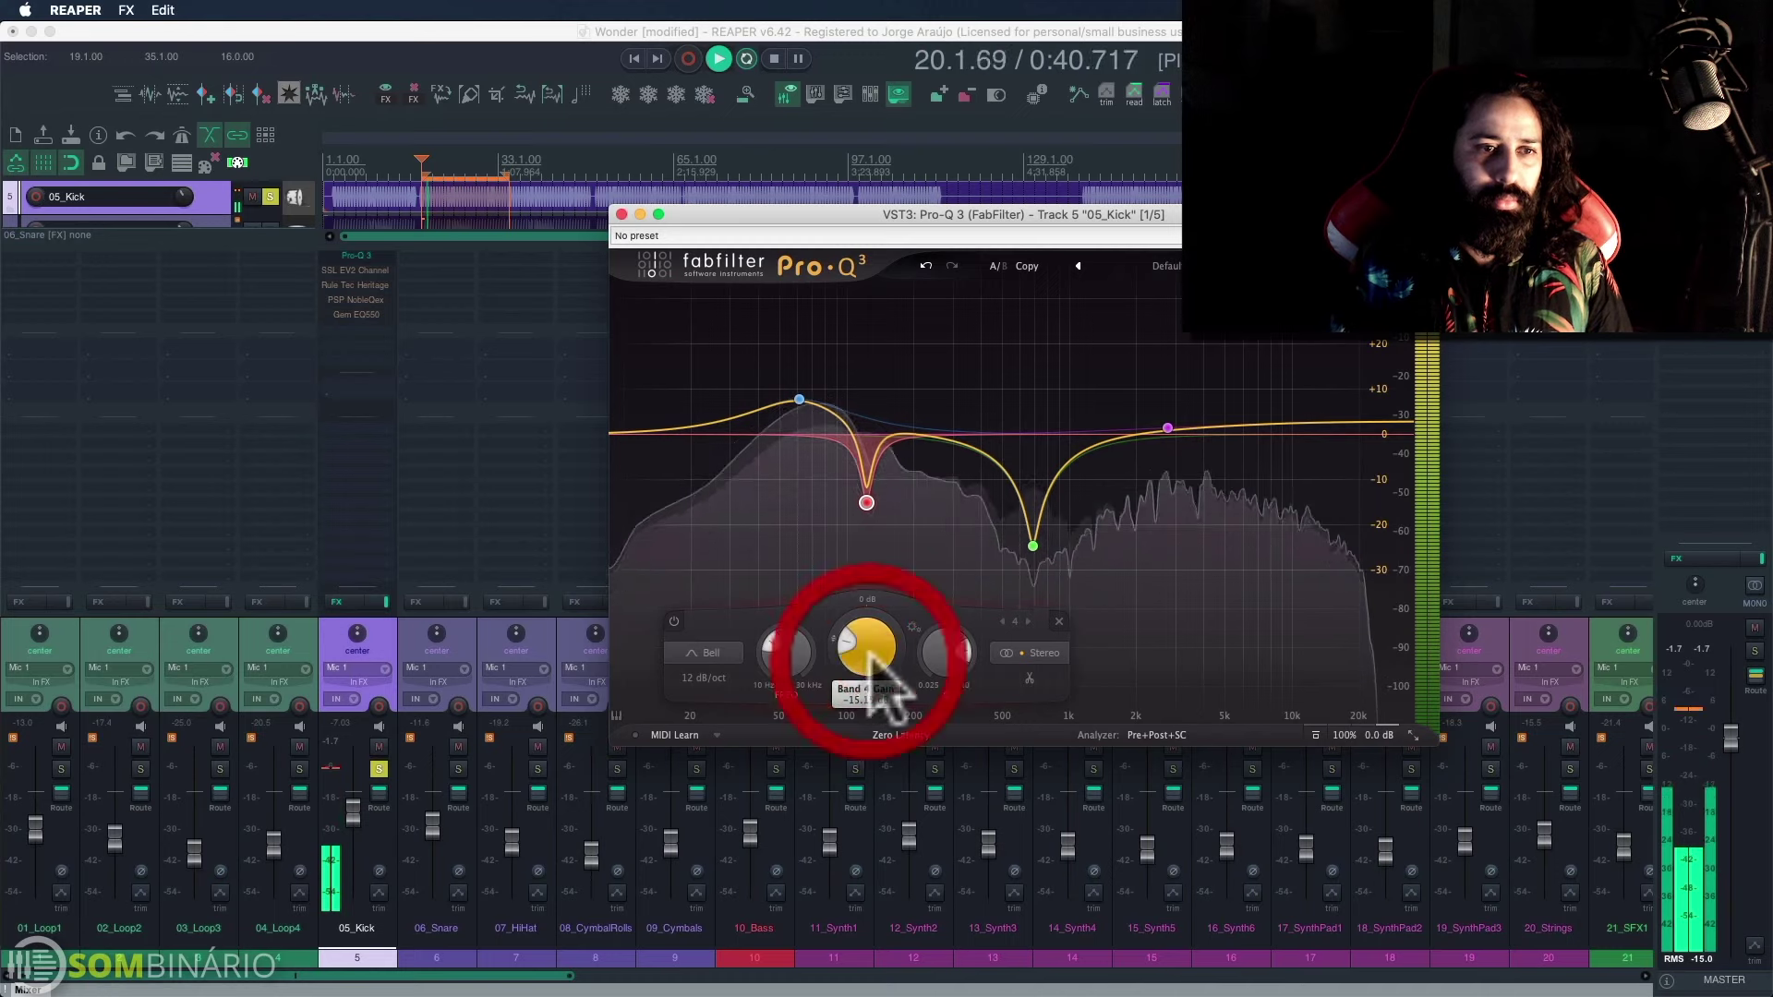
{"action": "left_click", "coordinate": [1313, 736]}
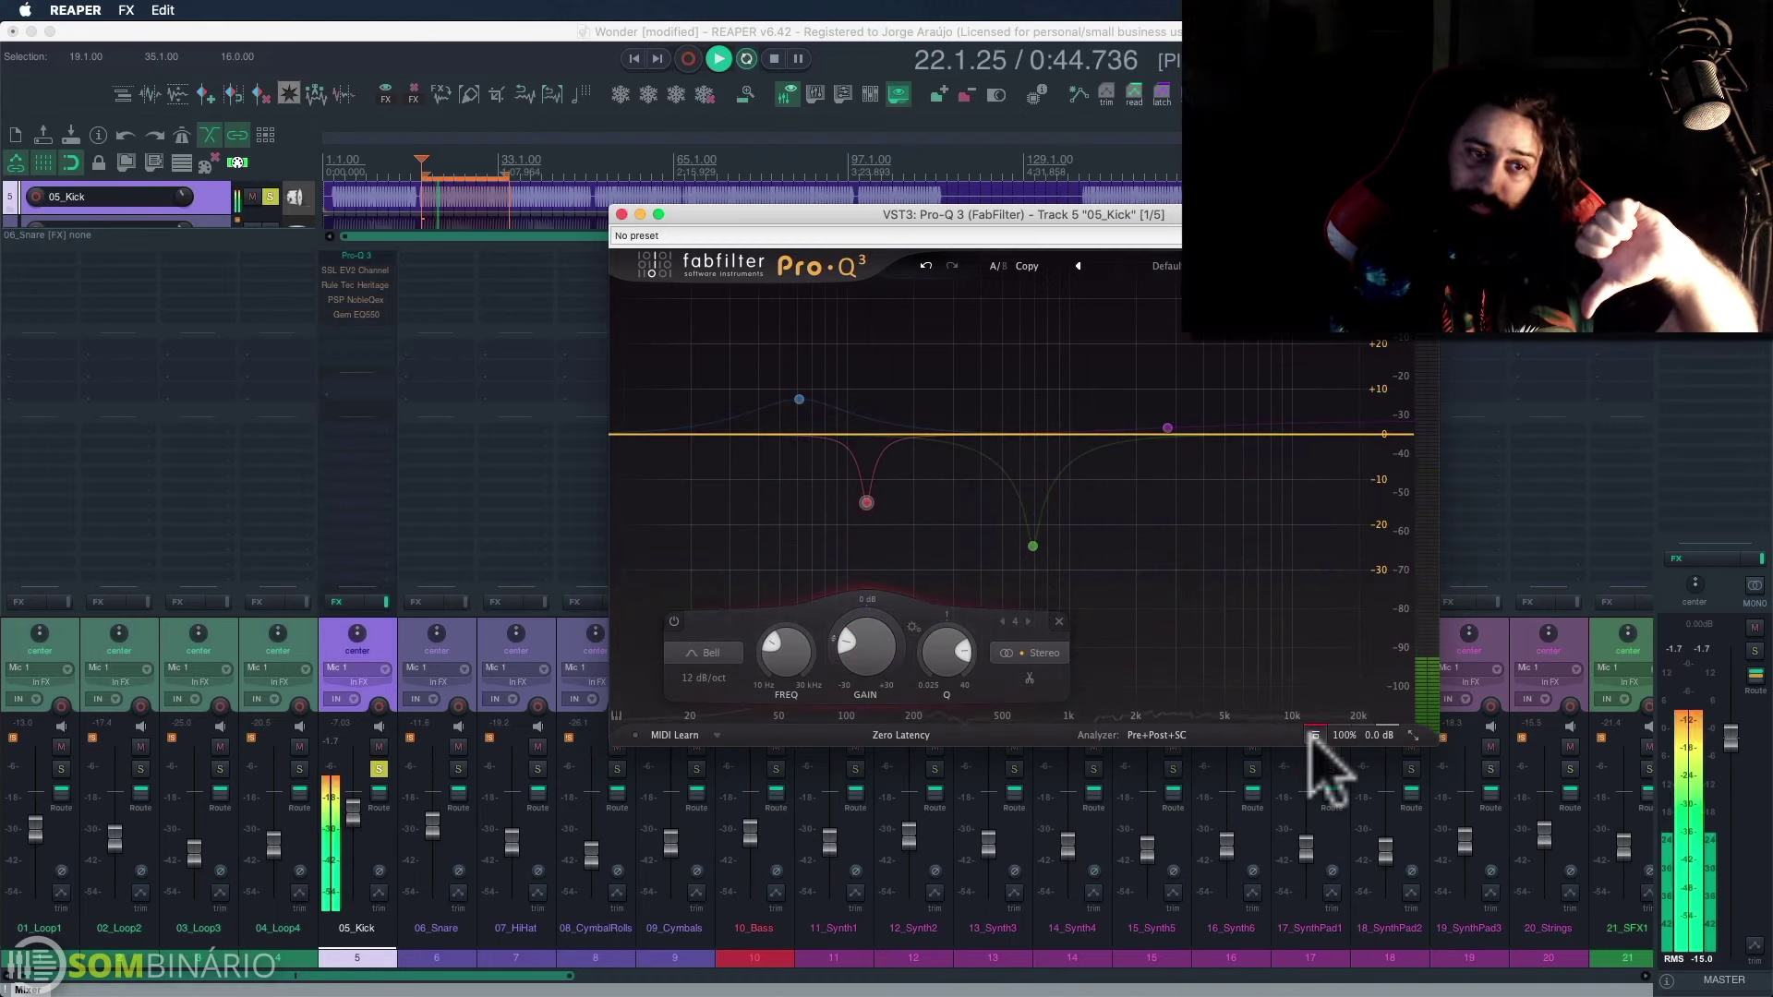
{"action": "left_click", "coordinate": [1314, 736]}
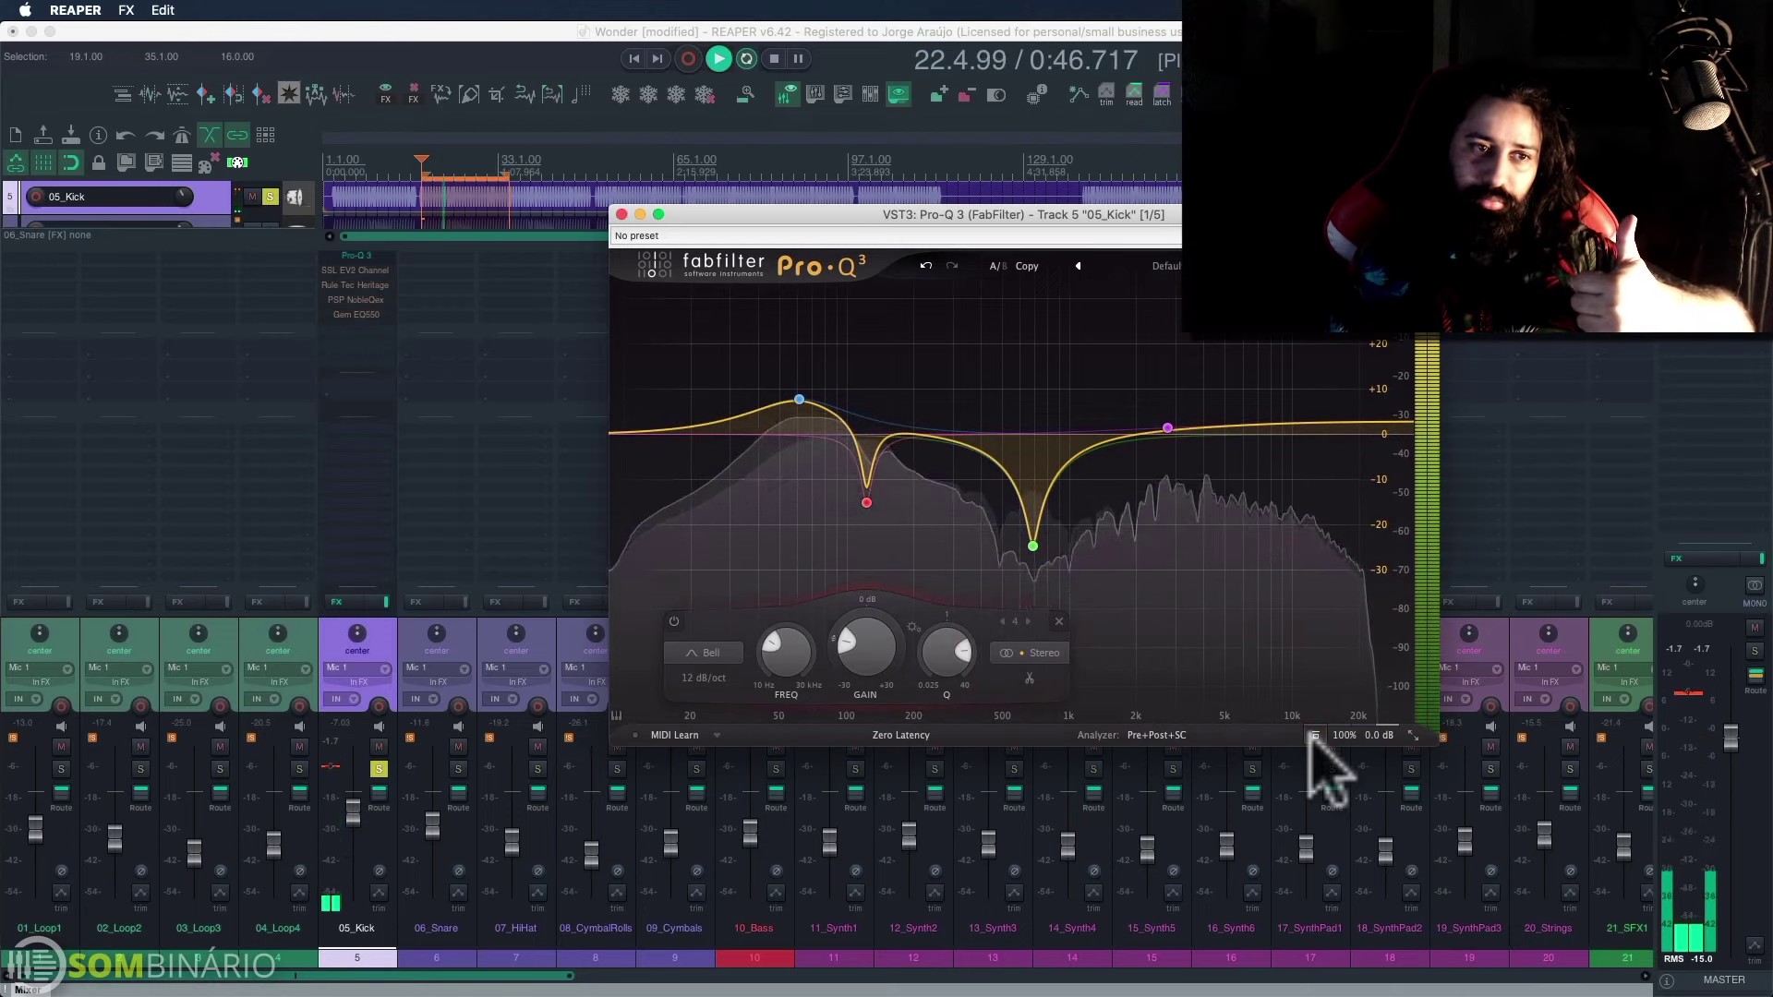
{"action": "key", "text": "space"}
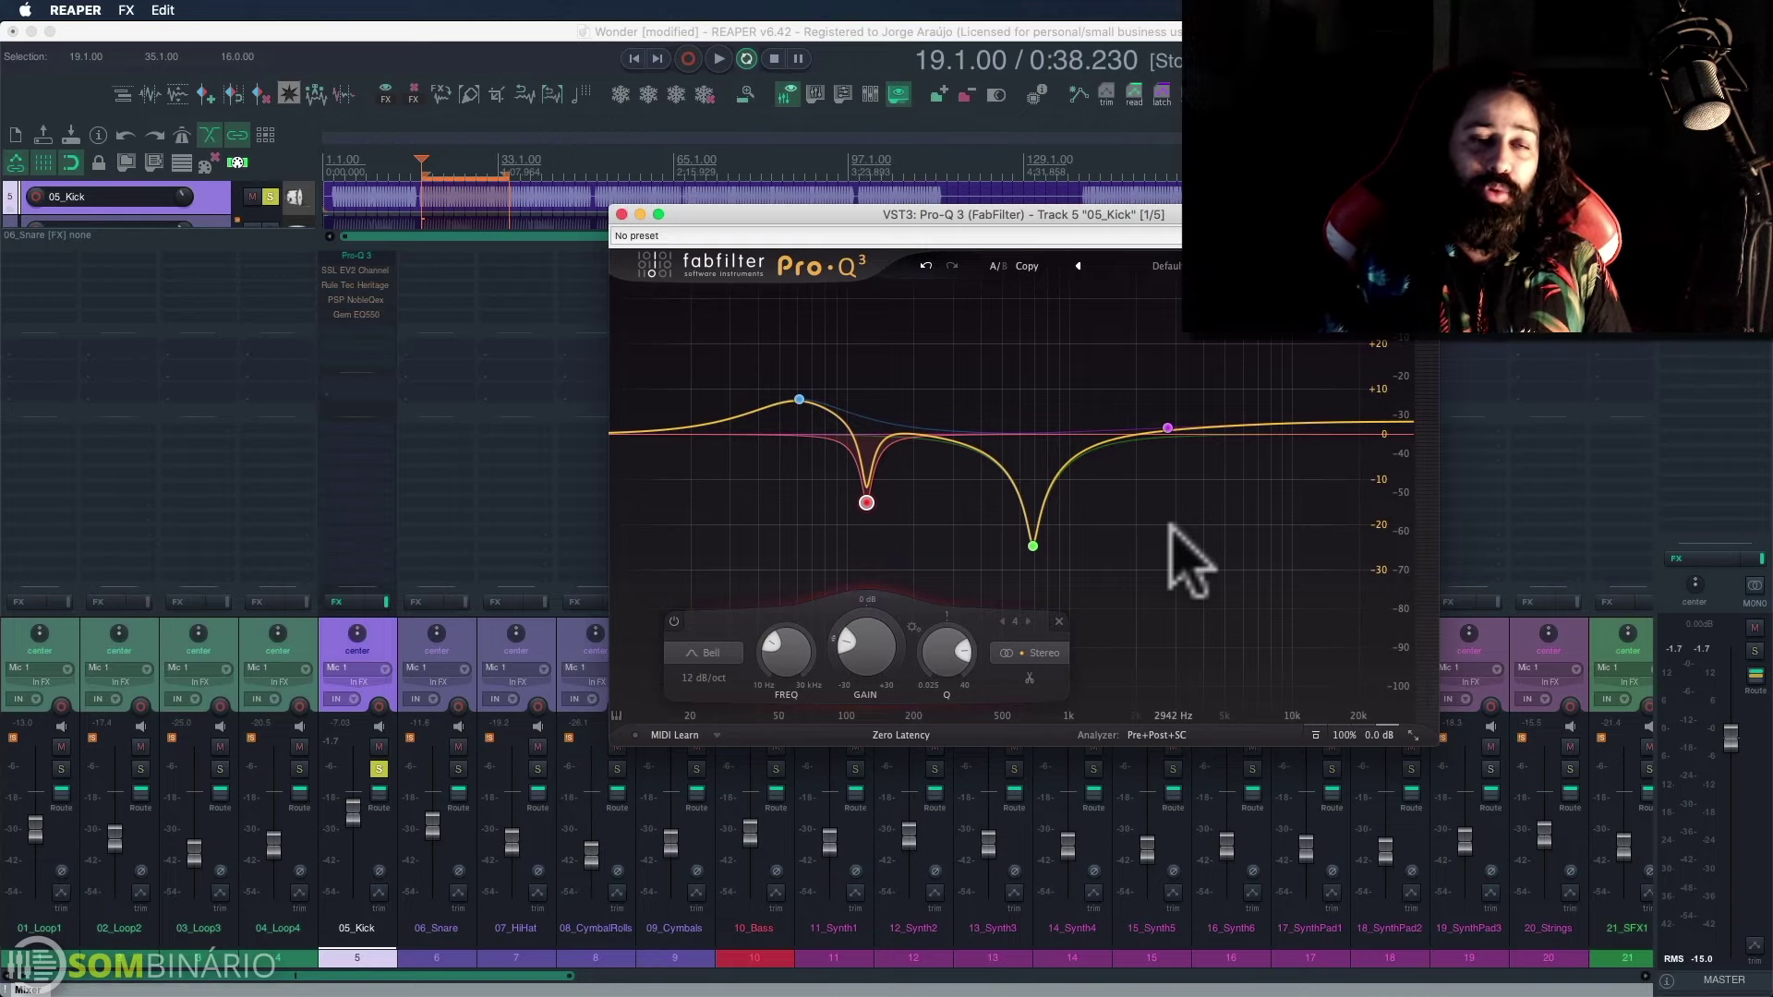
Step: Open the kick's SSL EV2 Channel plug-in and place the Pro-Q 3 window beside it
{"action": "left_click", "coordinate": [621, 214]}
{"action": "left_click", "coordinate": [372, 270]}
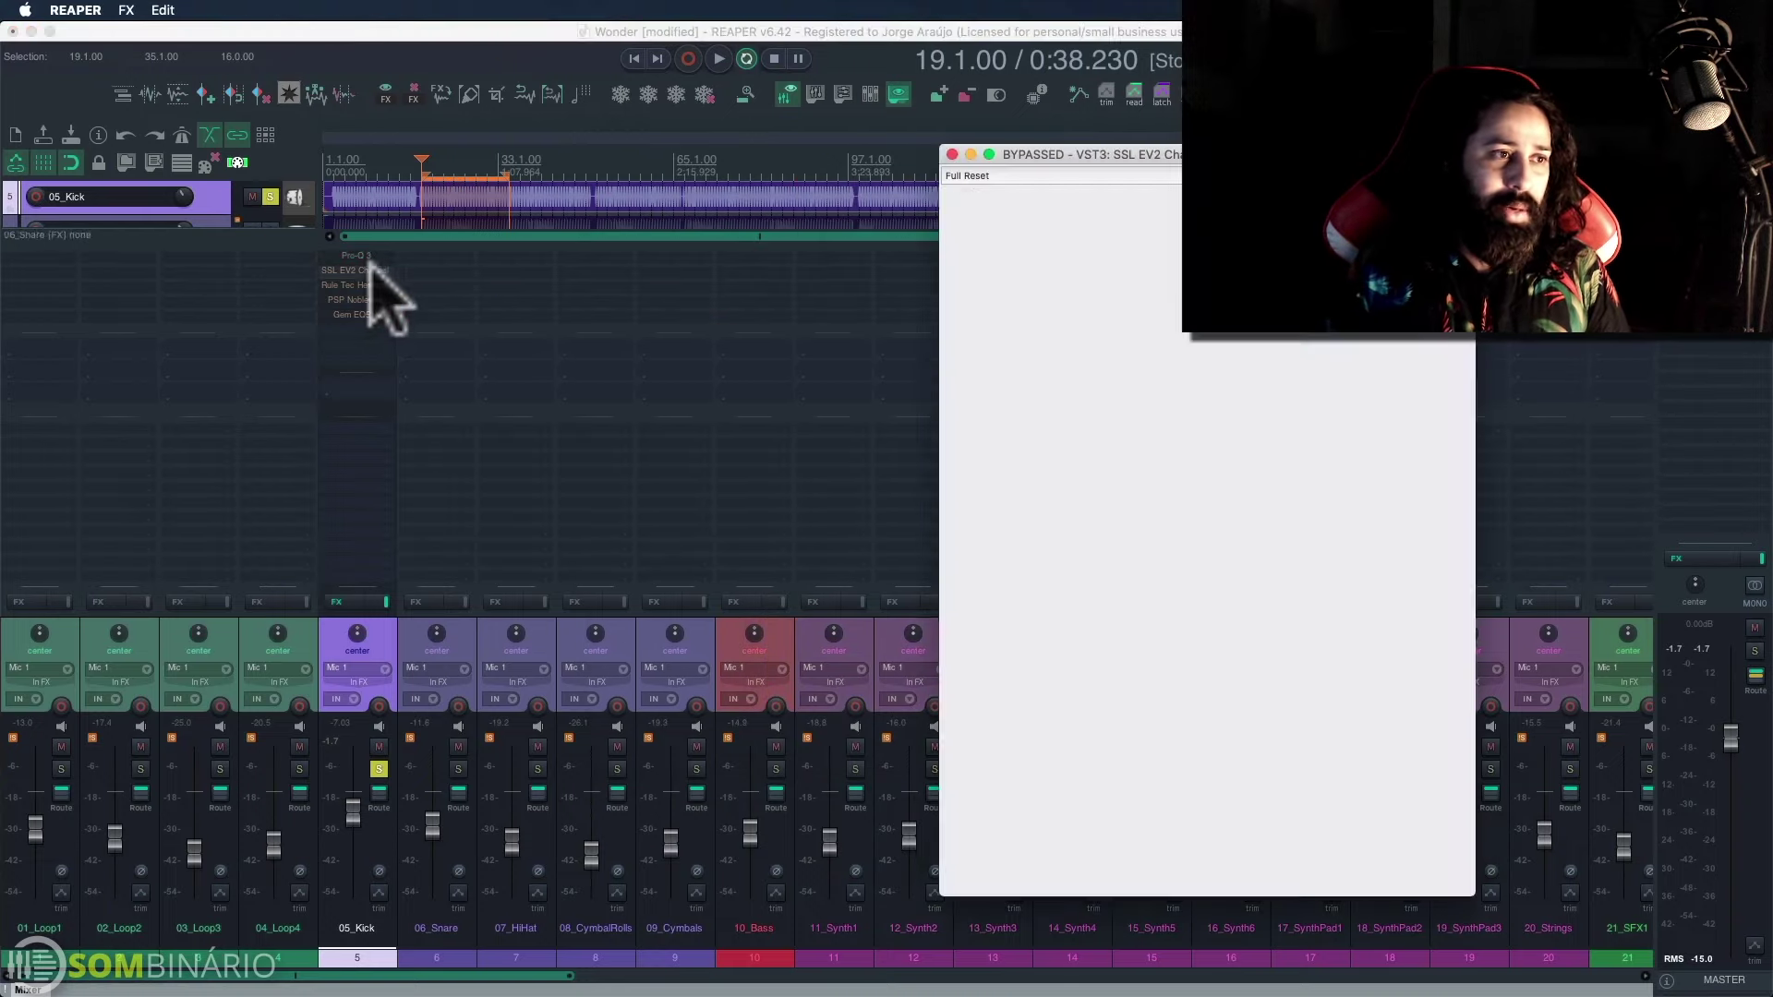
{"action": "left_click_drag", "start_coordinate": [1138, 158], "coordinate": [1225, 132]}
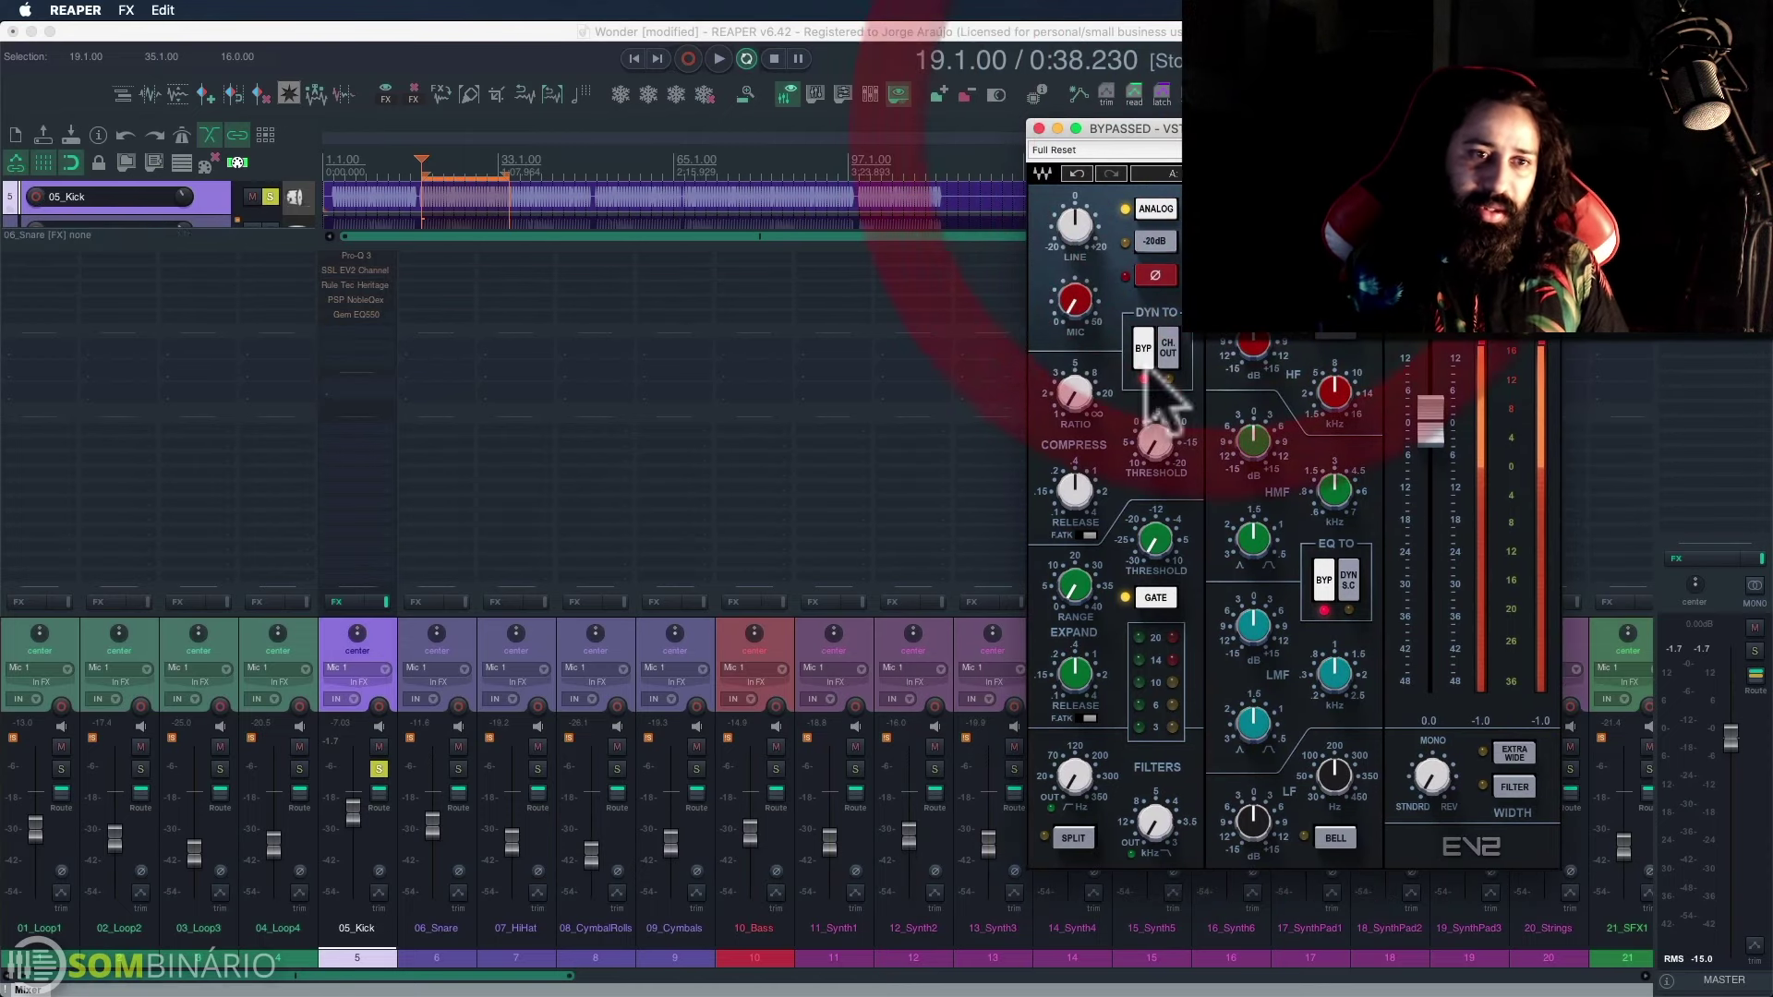
{"action": "left_click", "coordinate": [363, 252]}
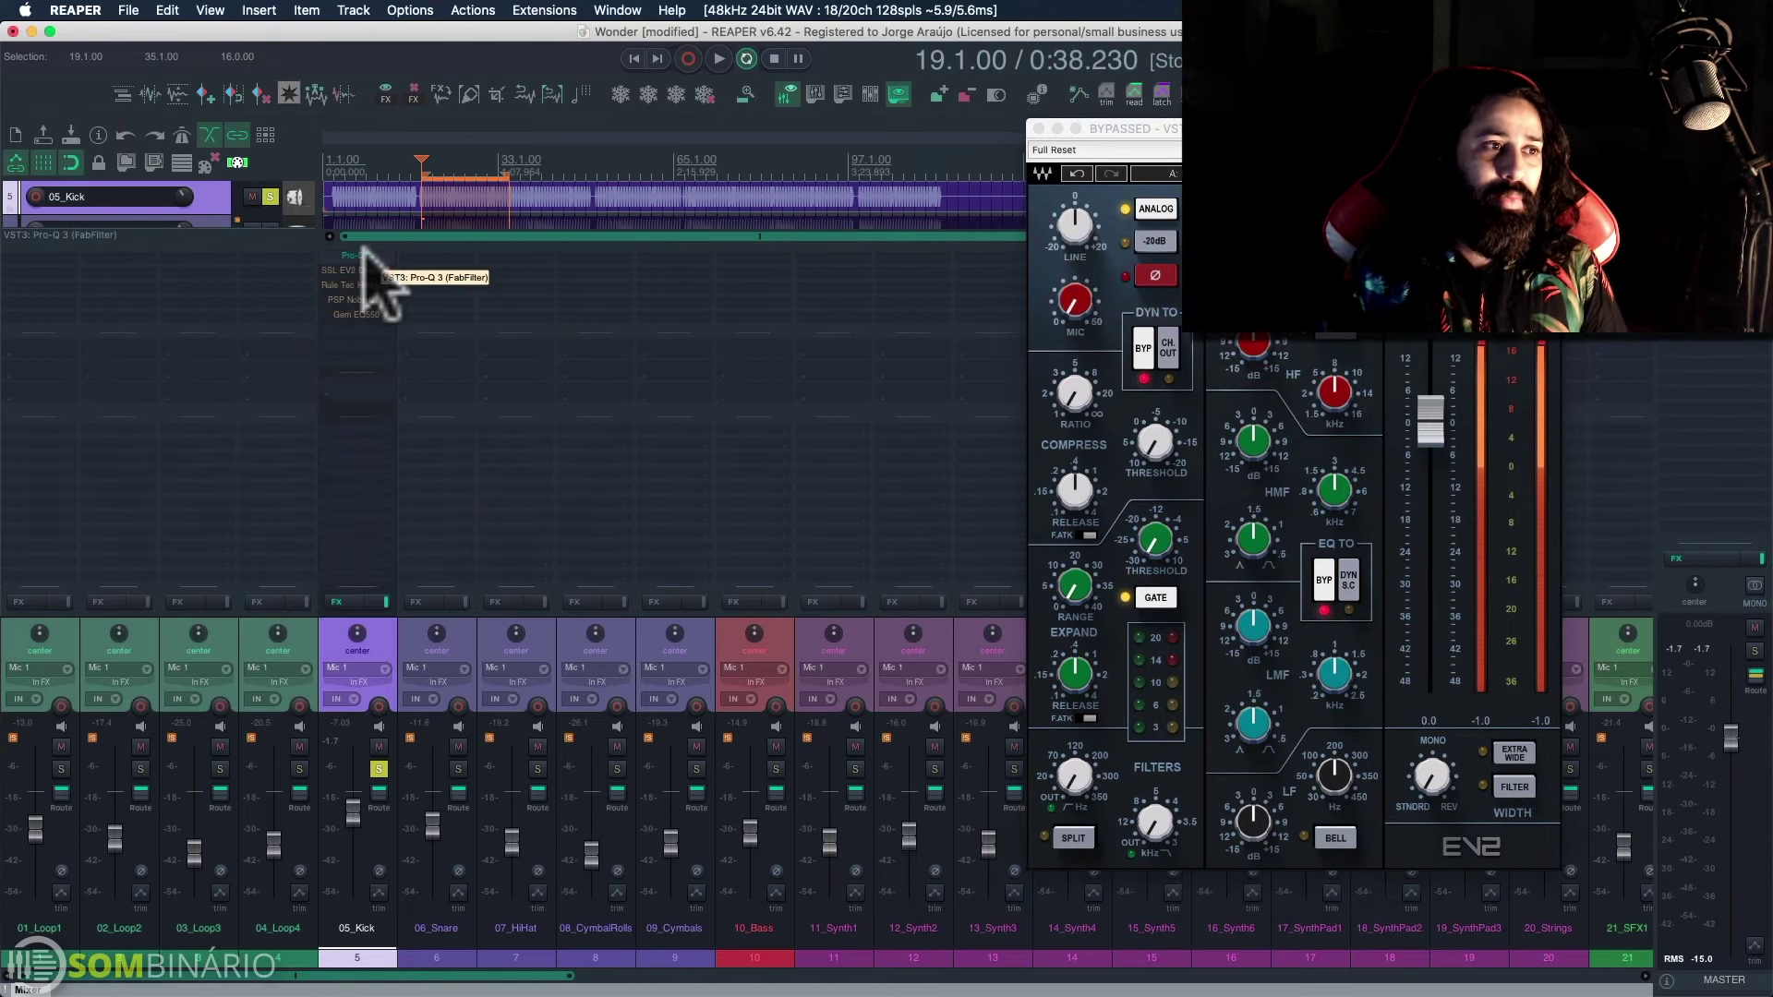
{"action": "left_click", "coordinate": [365, 254]}
{"action": "left_click_drag", "start_coordinate": [724, 222], "coordinate": [259, 152]}
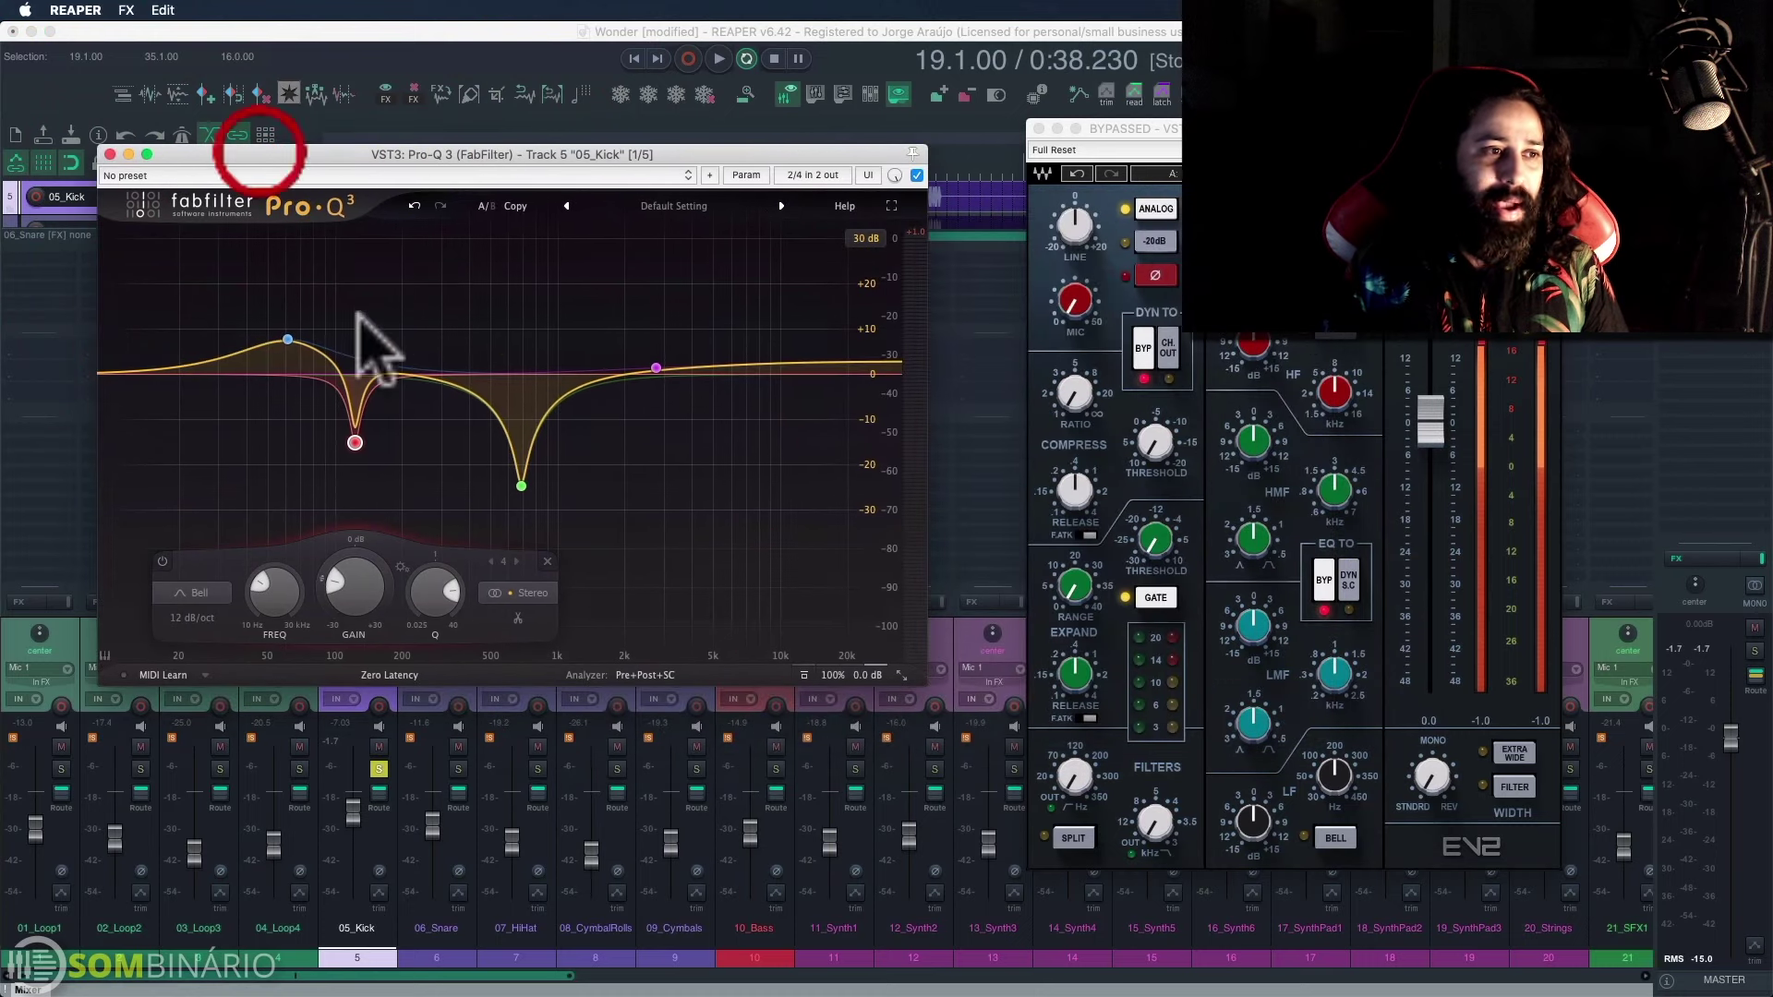
Step: Match the SSL EV2's HMF frequency to the main Pro-Q 3 cut by entering 685
{"action": "mouse_move", "coordinate": [523, 484]}
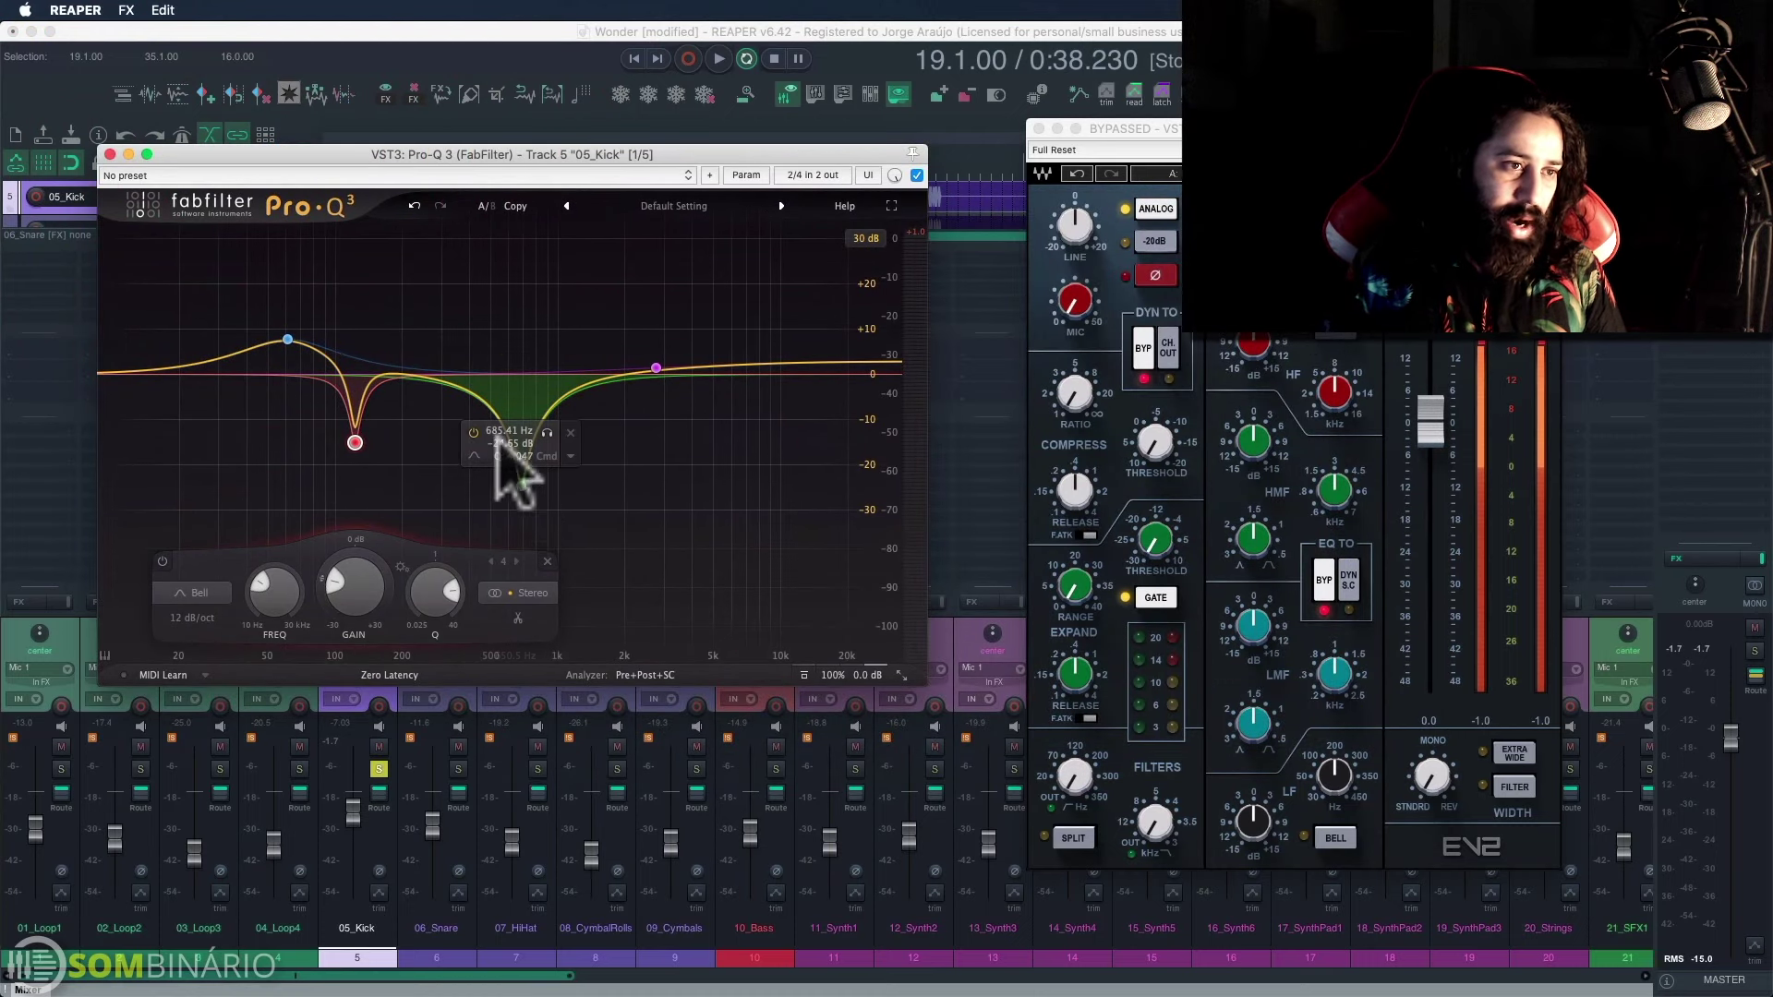
{"action": "left_click", "coordinate": [1284, 451]}
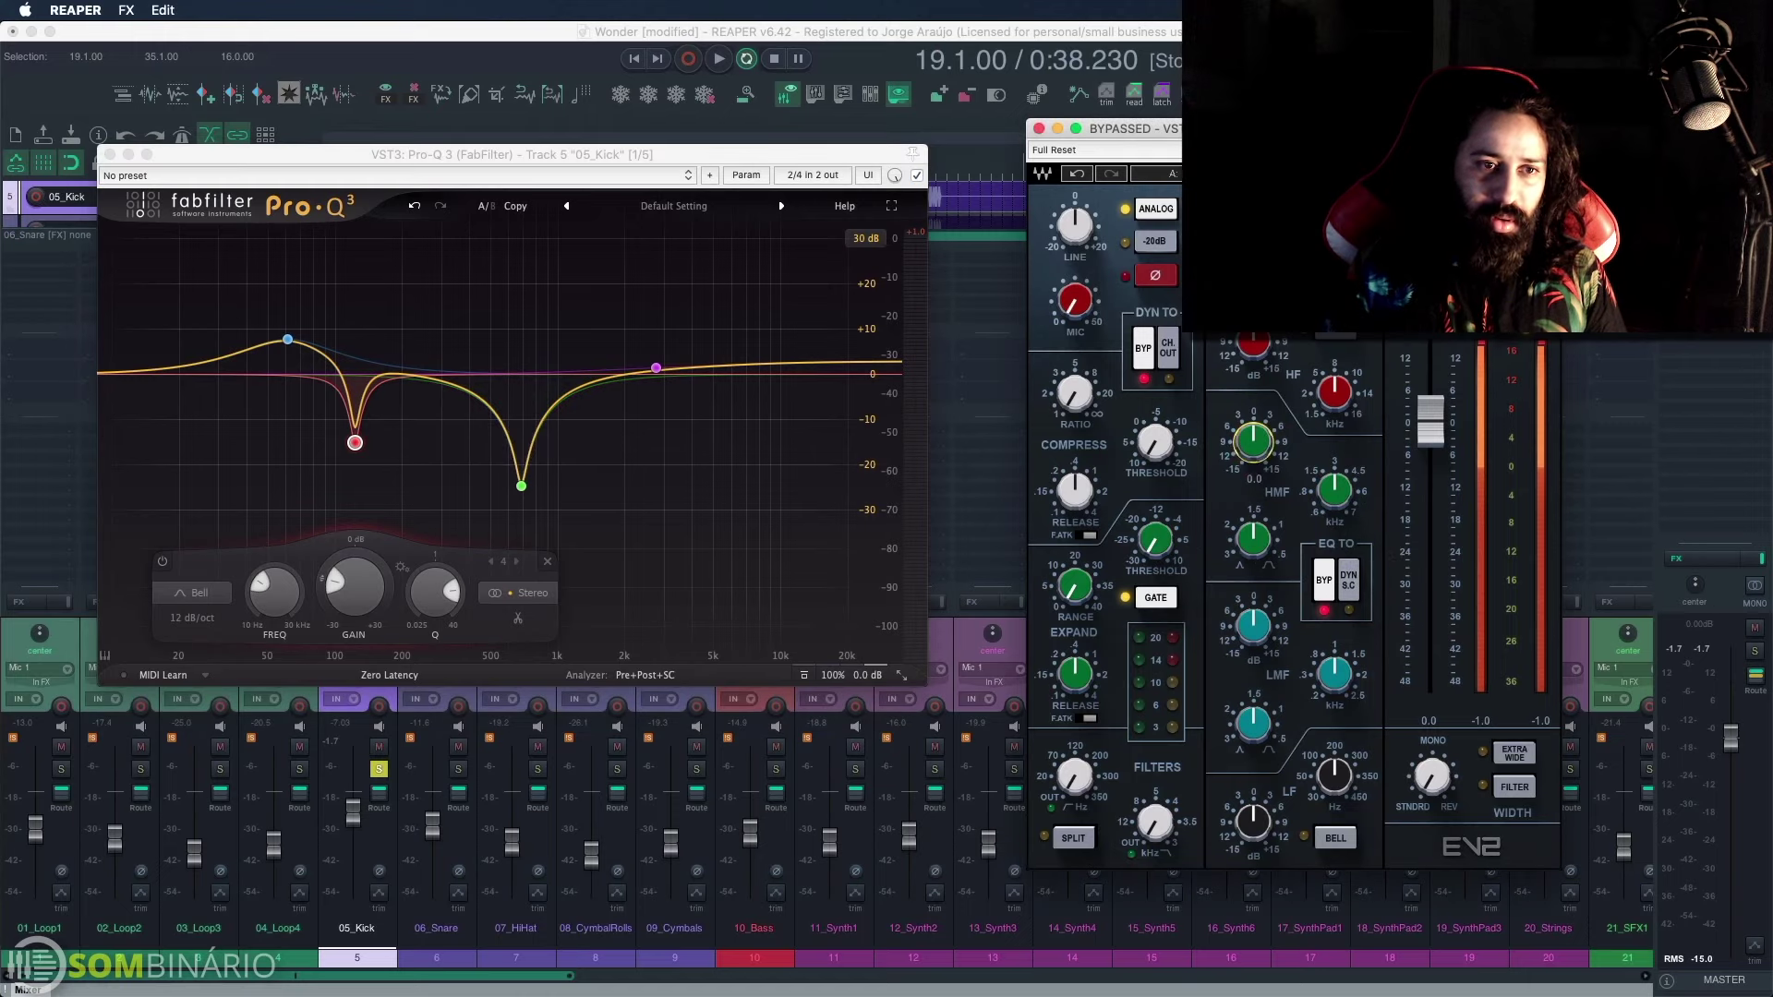
{"action": "left_click", "coordinate": [1343, 508]}
{"action": "type", "text": "68"}
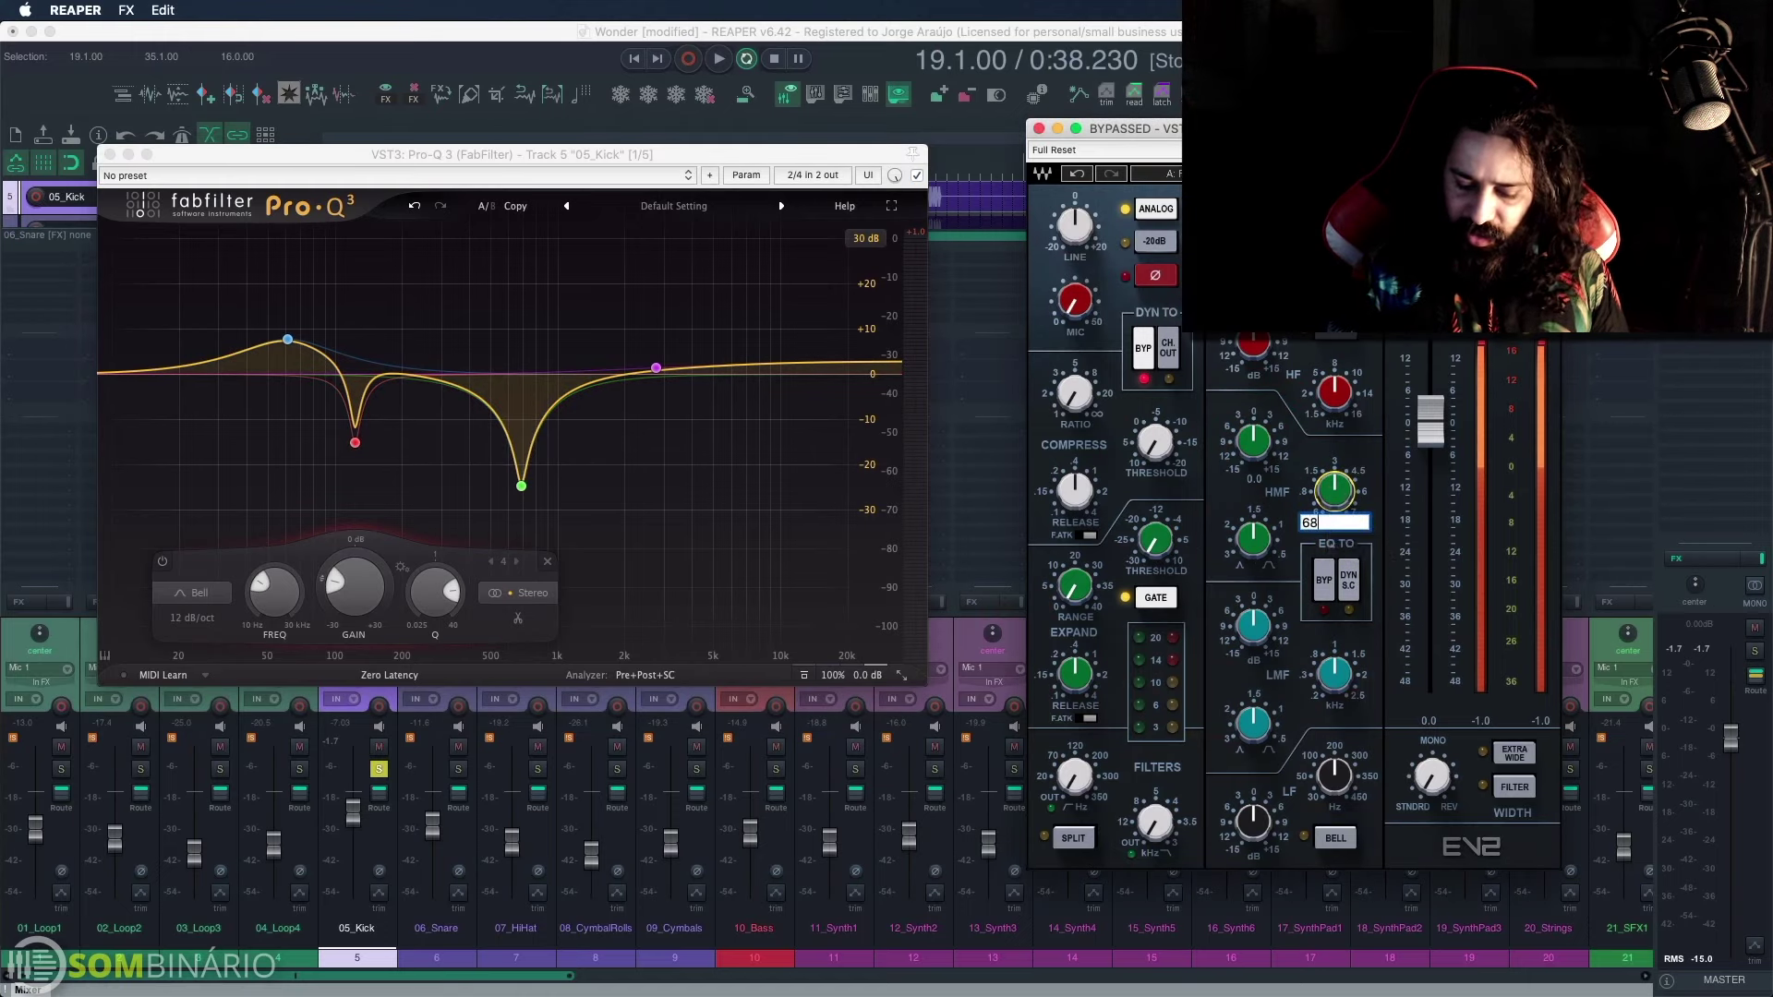
{"action": "type", "text": "5"}
{"action": "key", "text": "Return"}
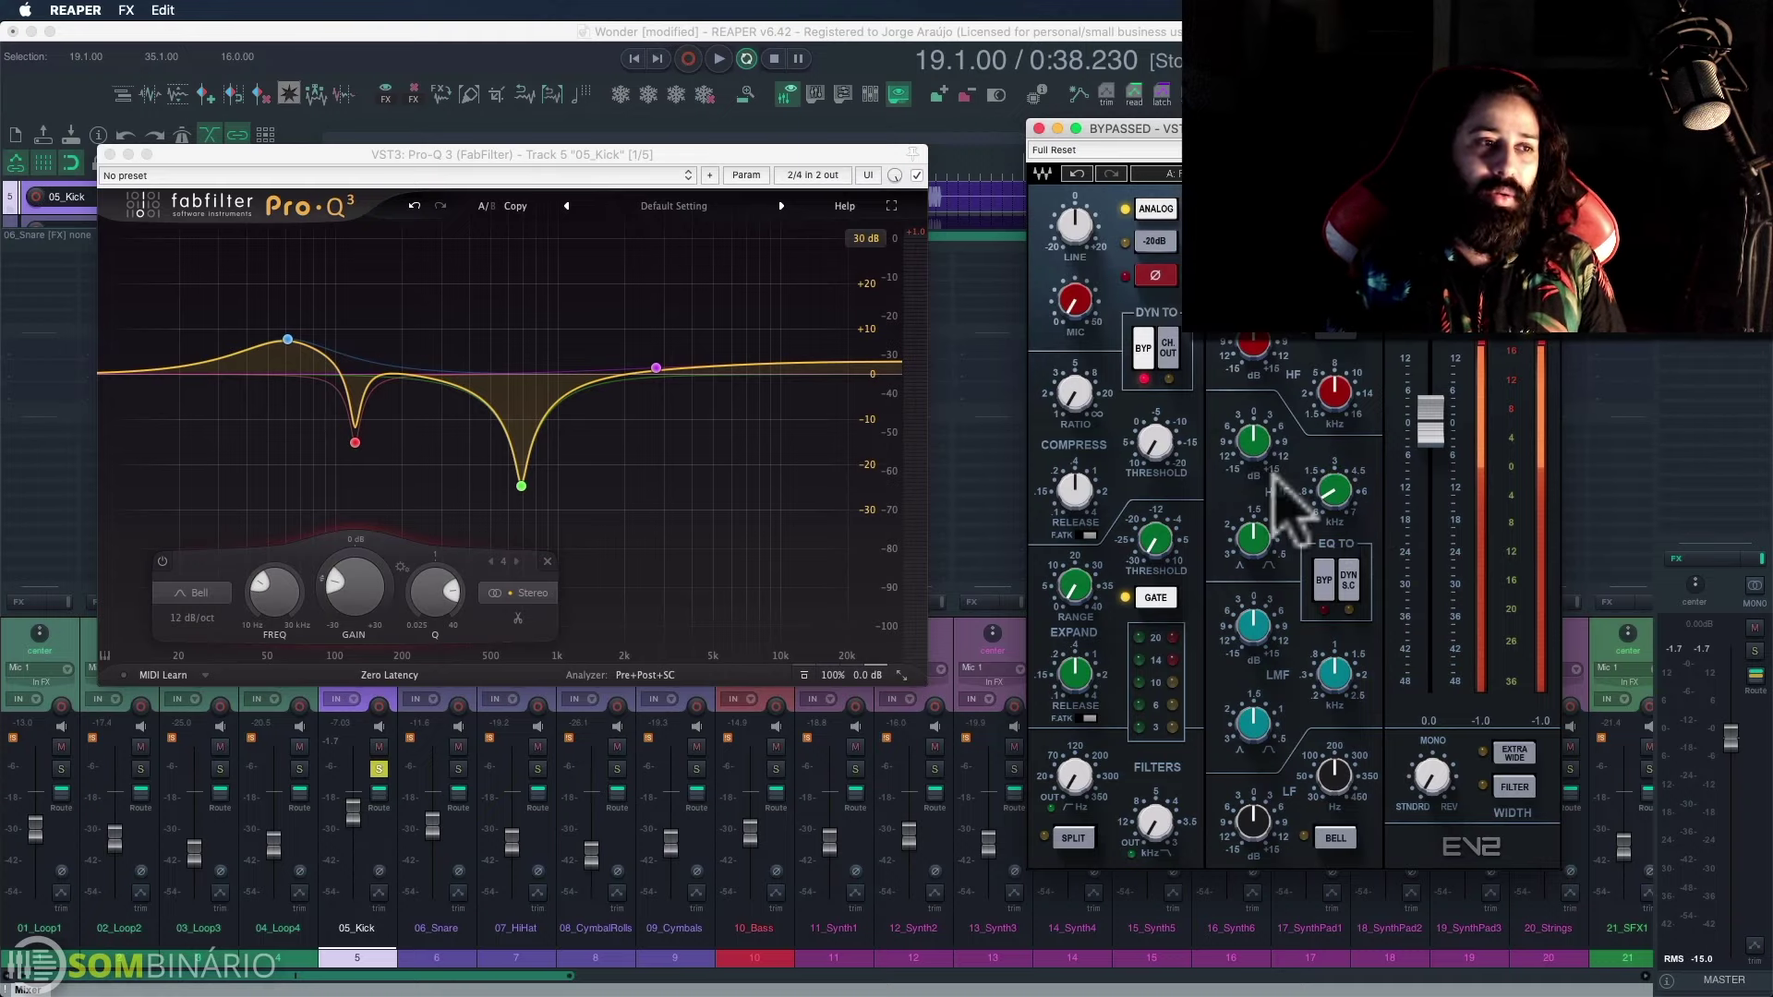
Step: Close the Pro-Q 3 window and move the SSL EV2 window so its whole EQ section is visible
{"action": "mouse_move", "coordinate": [520, 486]}
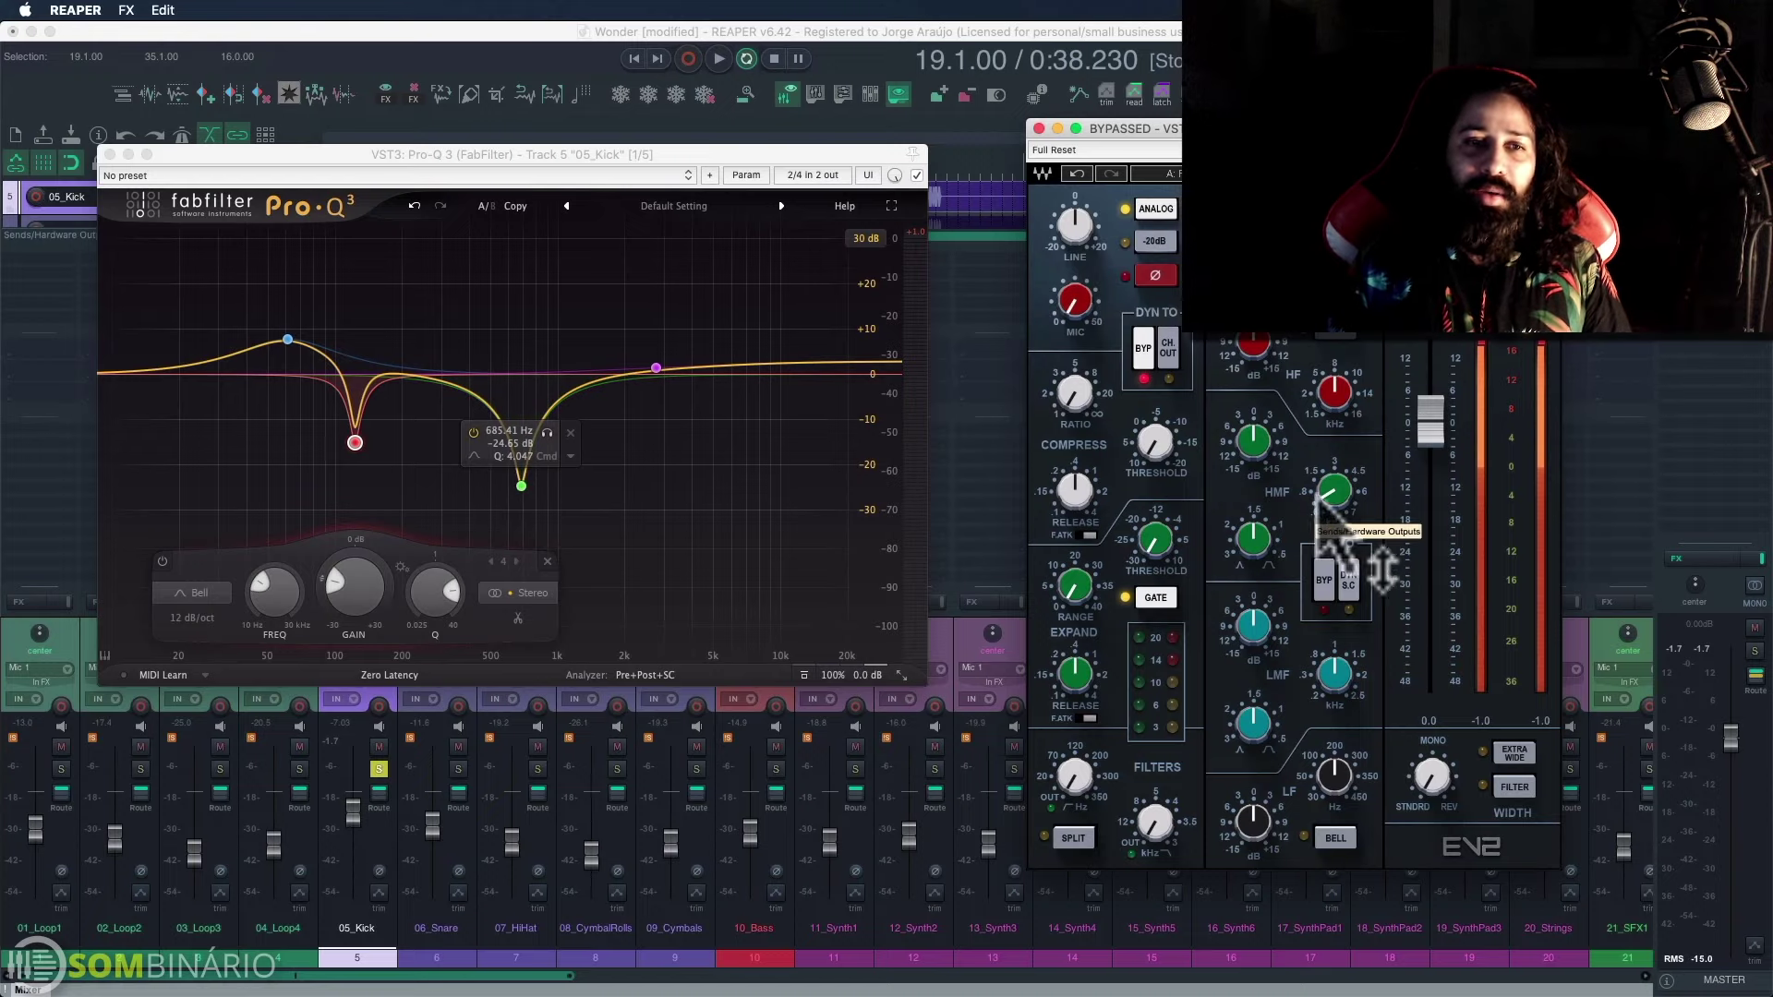
{"action": "left_click", "coordinate": [110, 154]}
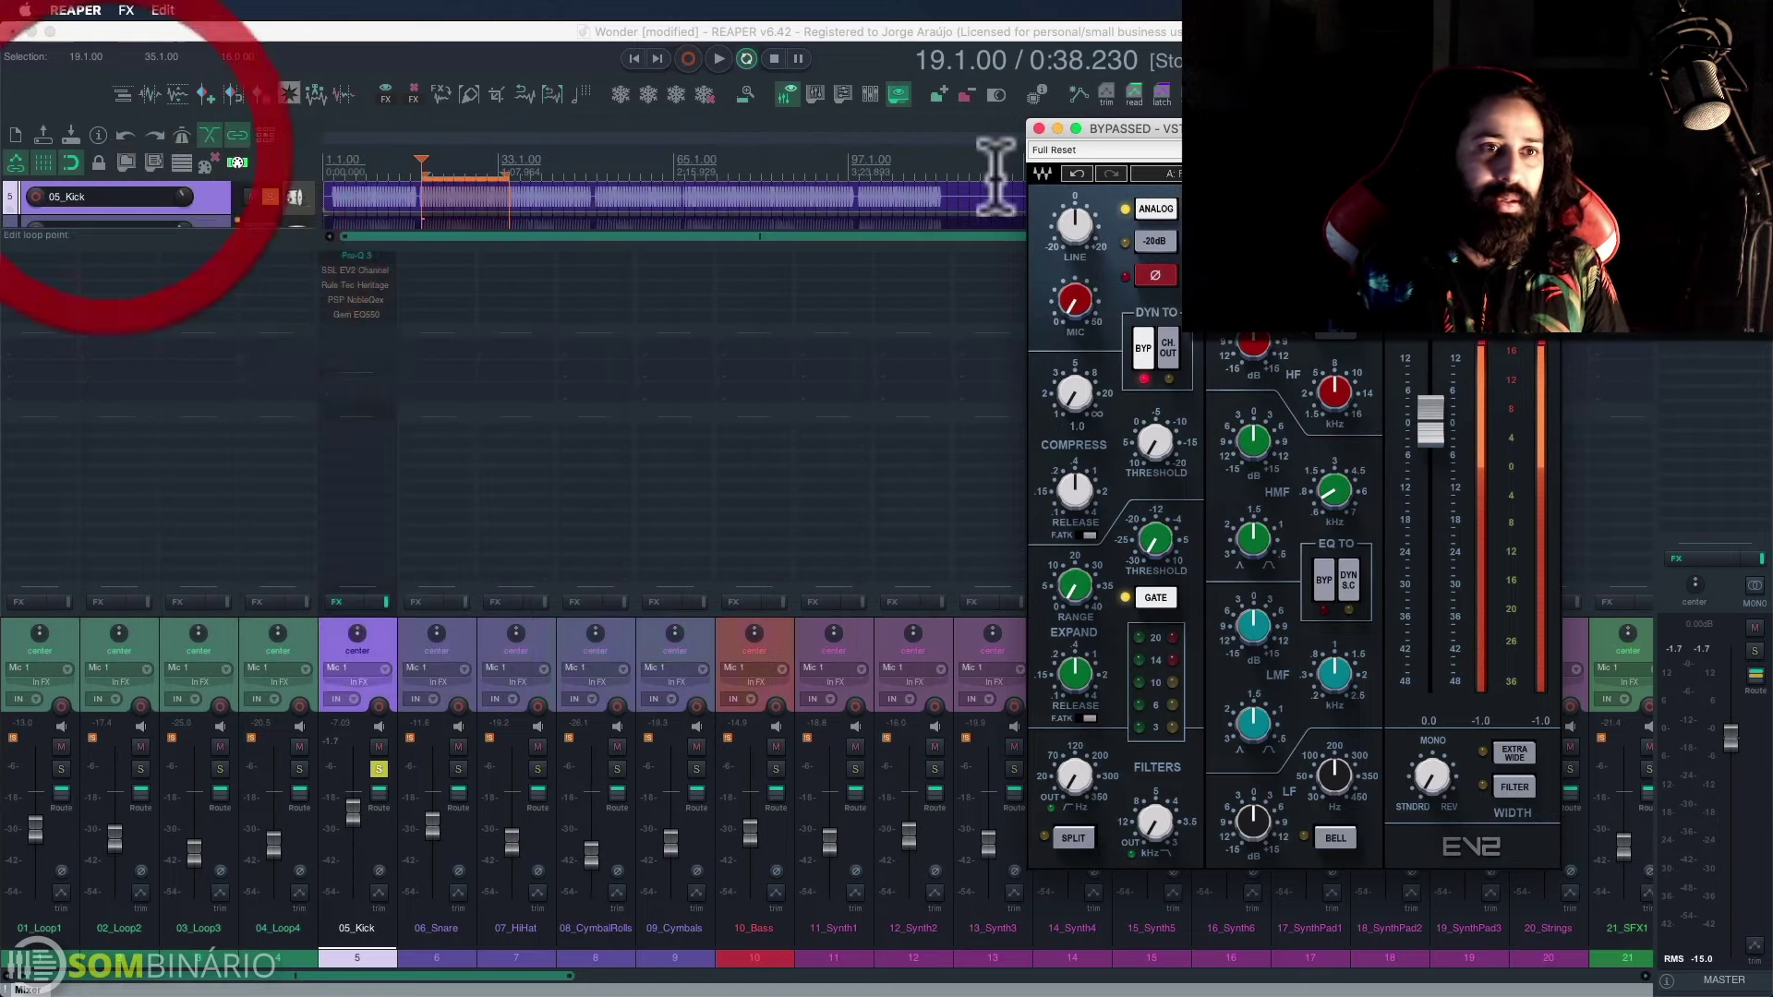
{"action": "left_click_drag", "start_coordinate": [1159, 131], "coordinate": [901, 130]}
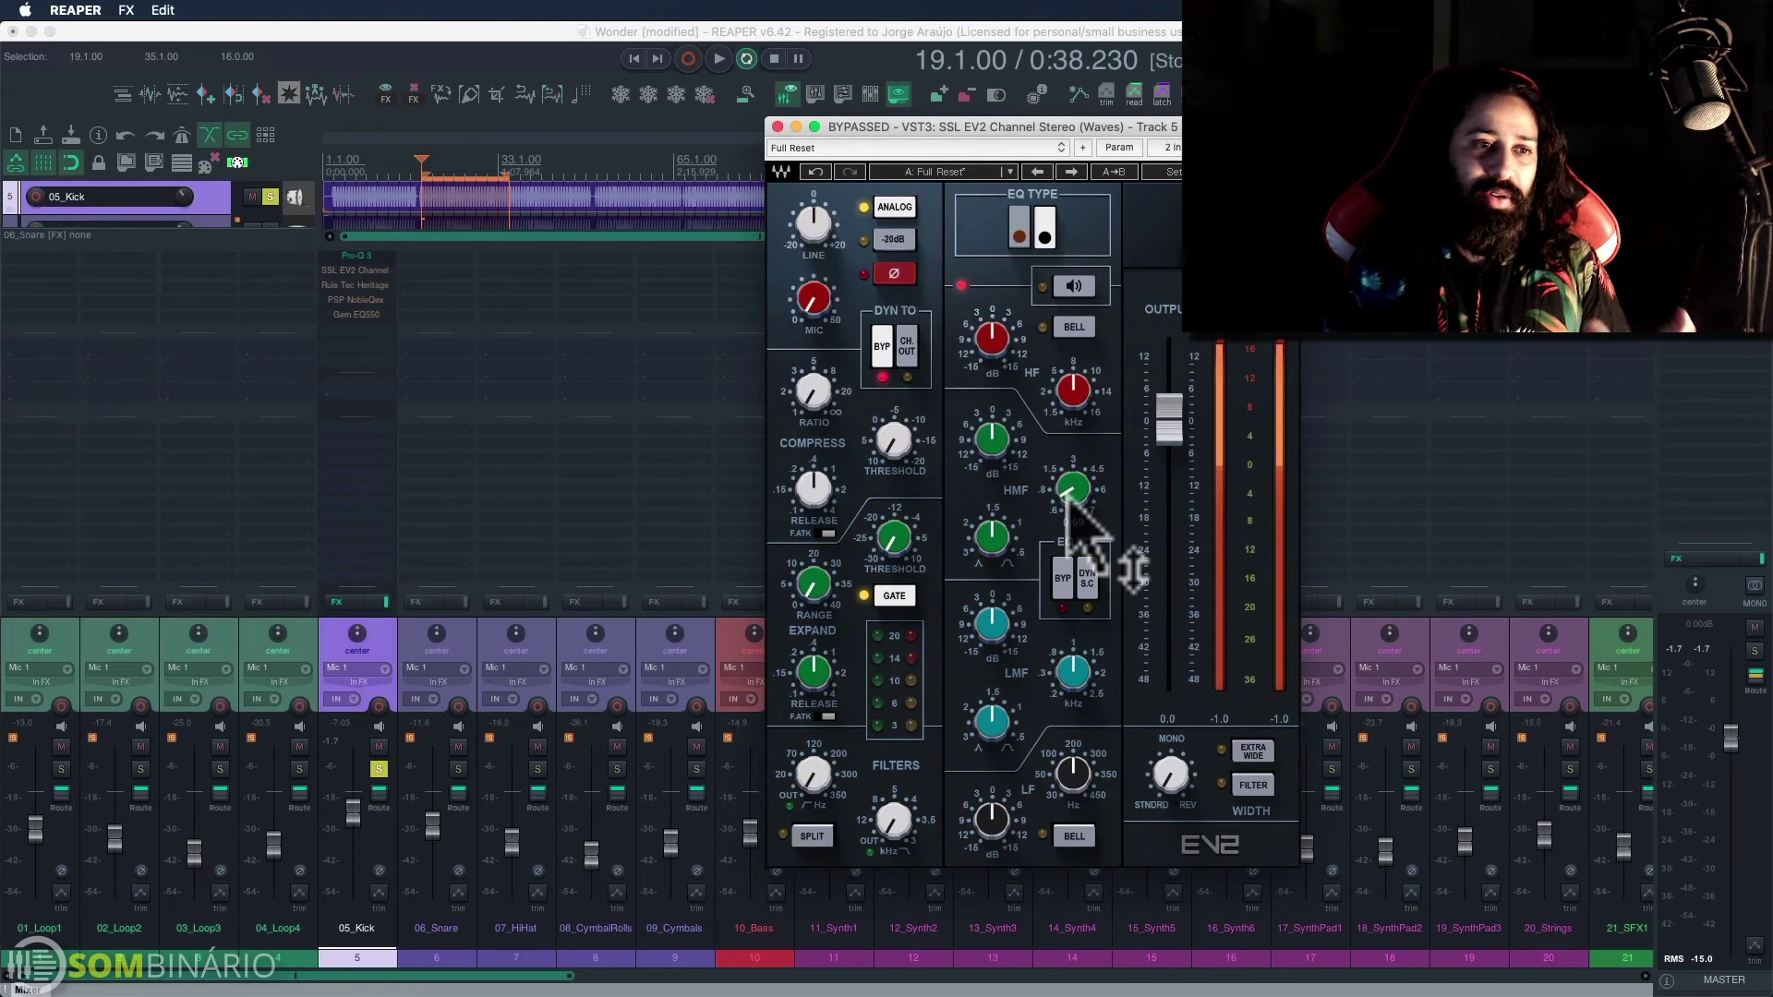
{"action": "mouse_move", "coordinate": [1084, 499]}
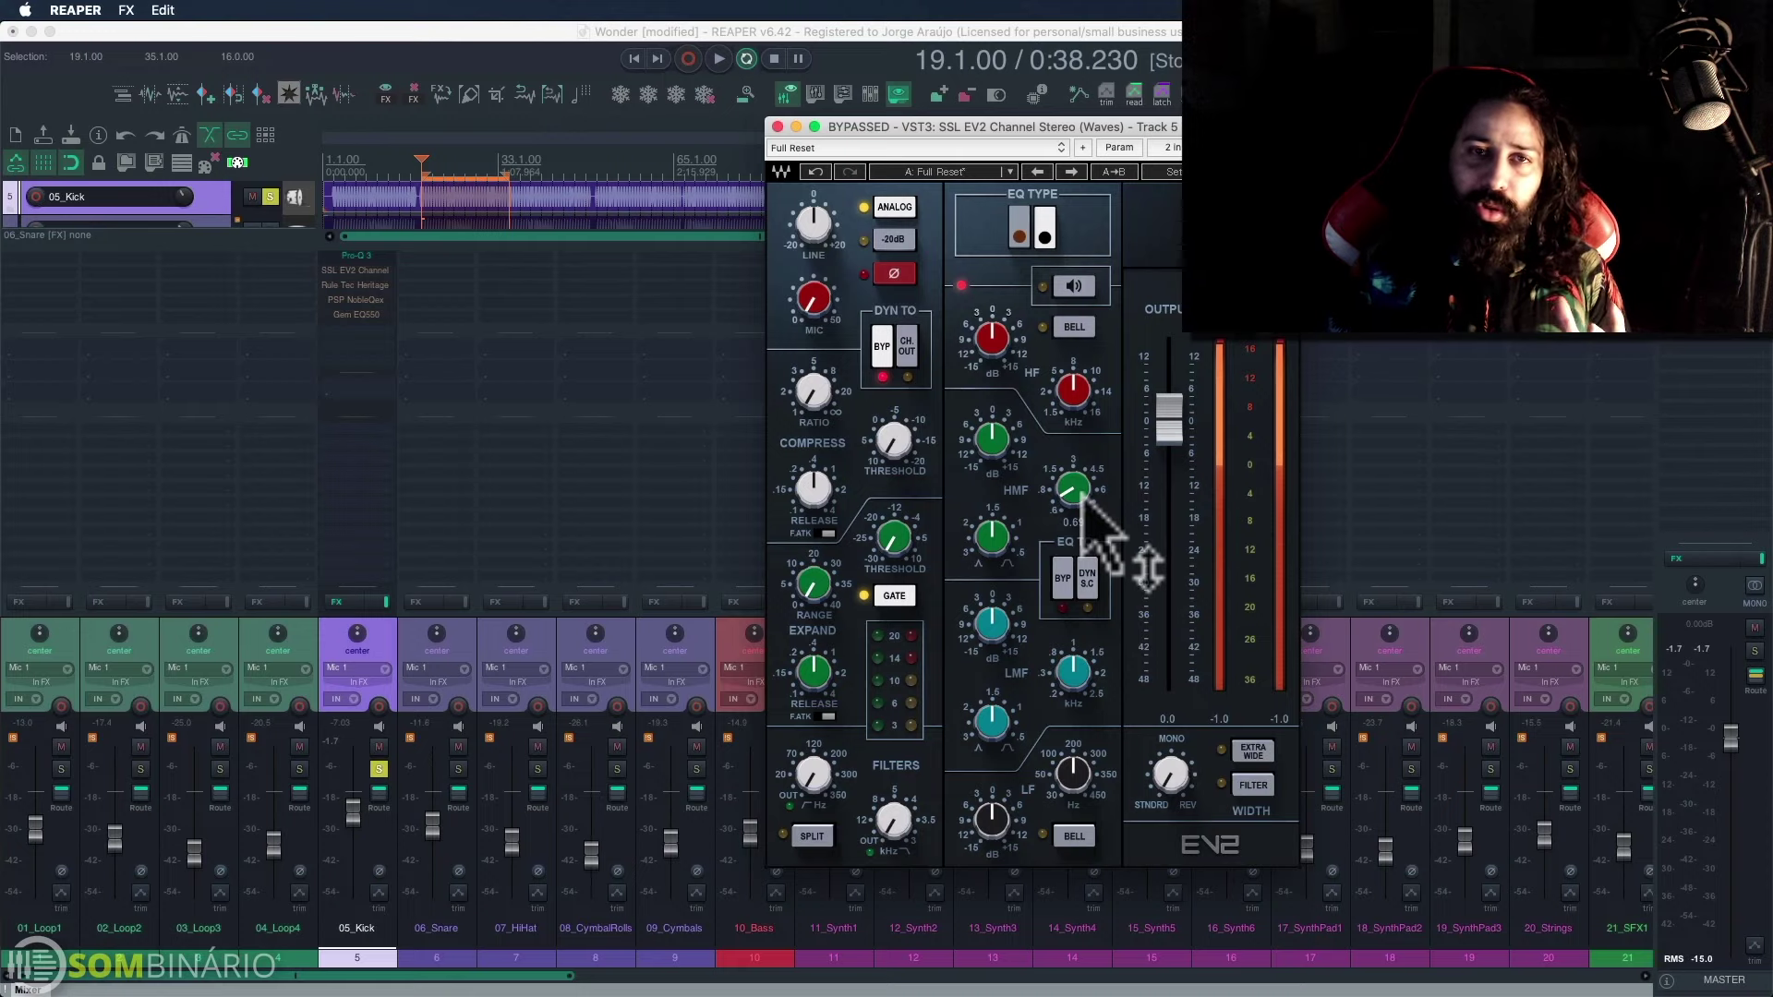
{"action": "left_click", "coordinate": [1060, 122]}
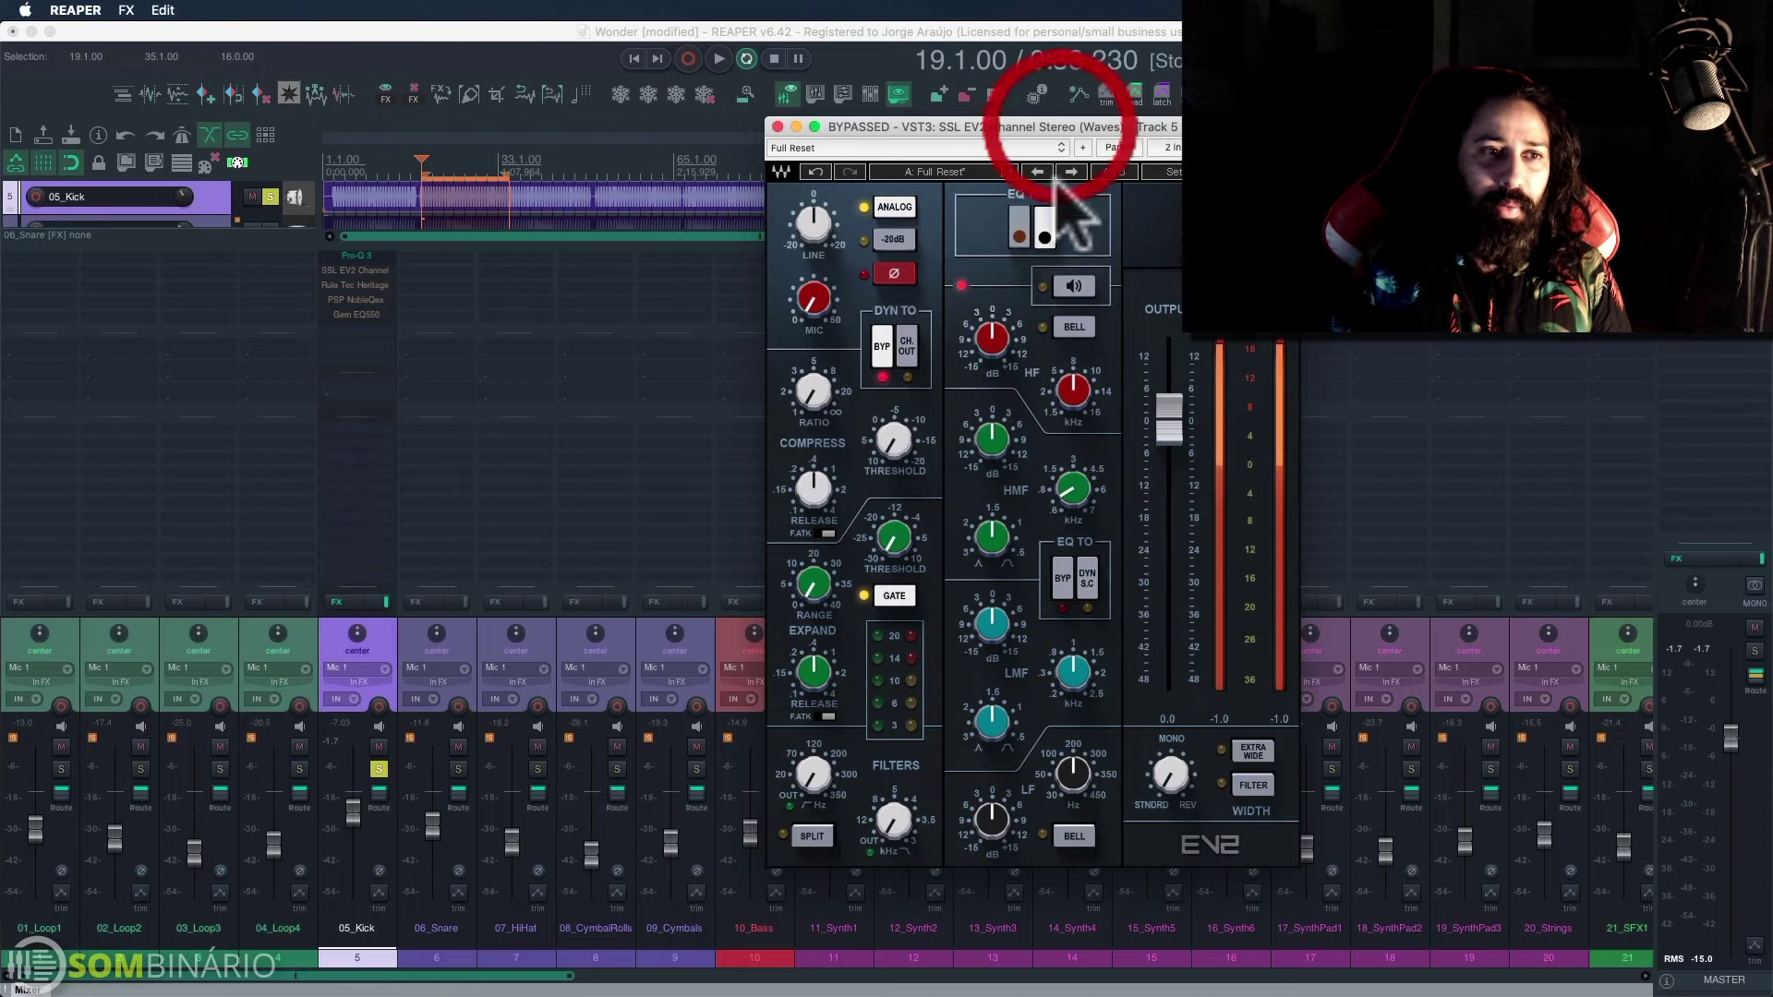
Step: Play the kick with the SSL EV2 active and its EQ listen mode on, and tune the HMF frequency by ear
{"action": "left_click", "coordinate": [1073, 490]}
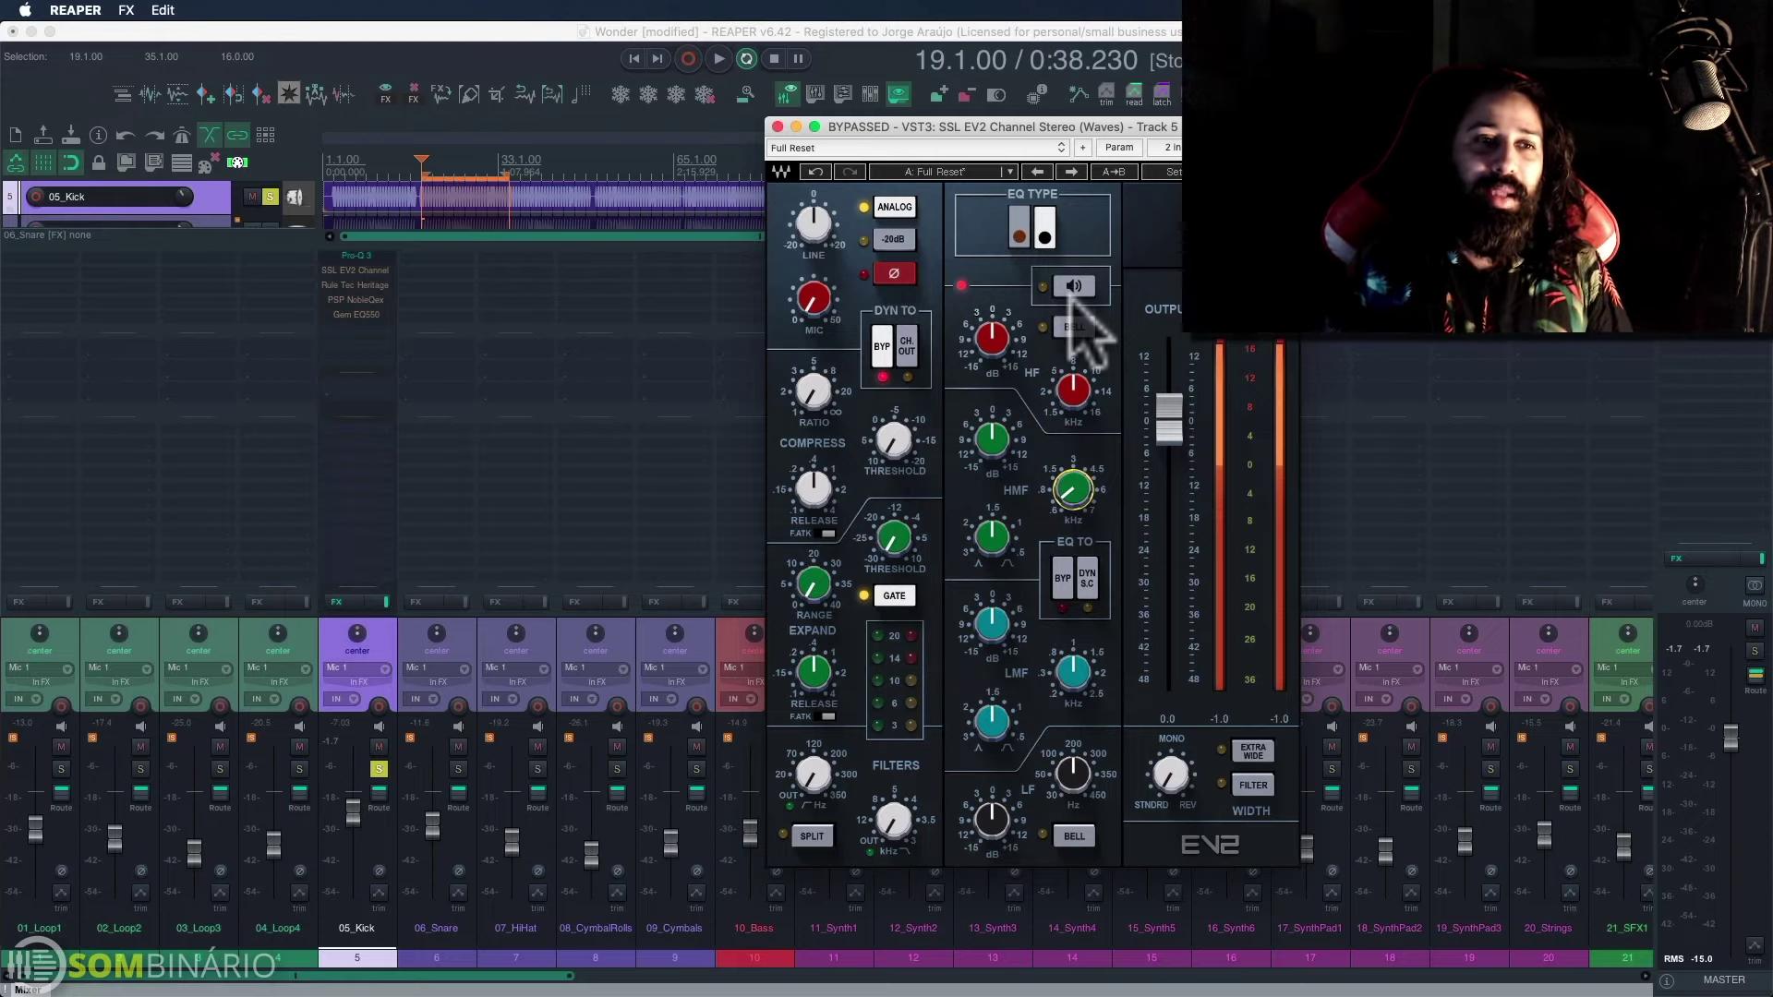
{"action": "key", "text": "space"}
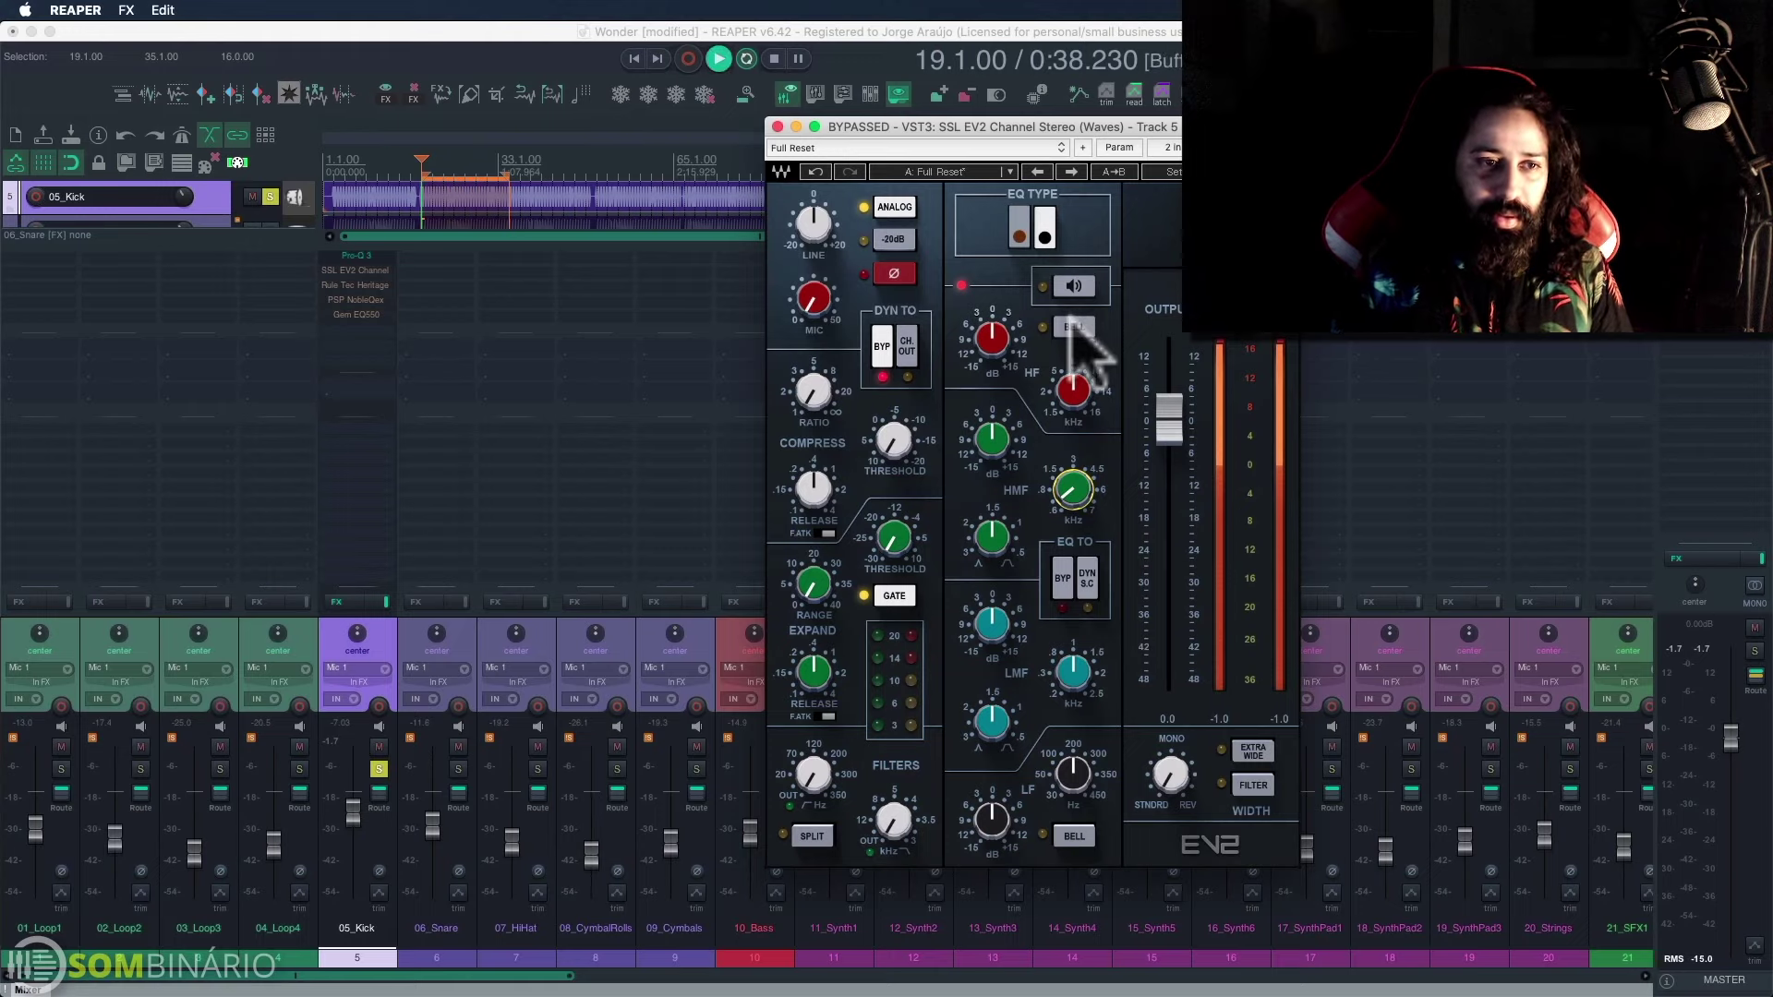
{"action": "left_click", "coordinate": [1073, 288]}
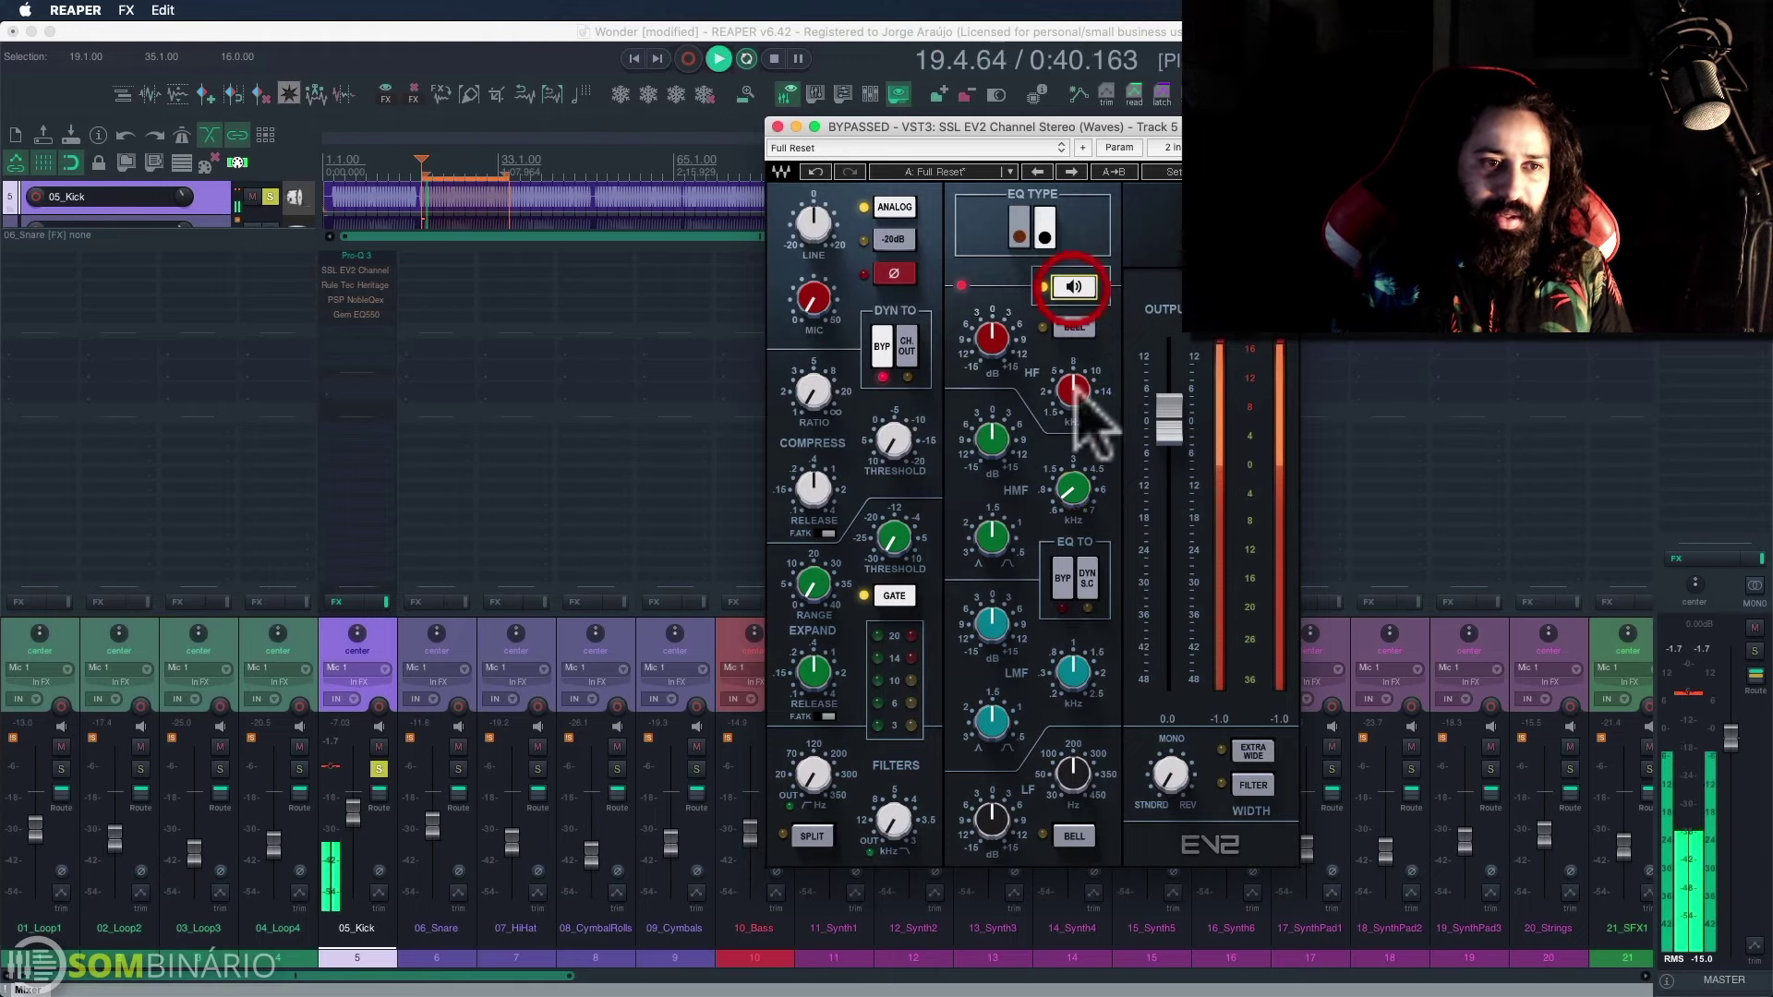
{"action": "left_click", "coordinate": [1073, 286]}
{"action": "left_click_drag", "start_coordinate": [1072, 489], "coordinate": [1072, 513]}
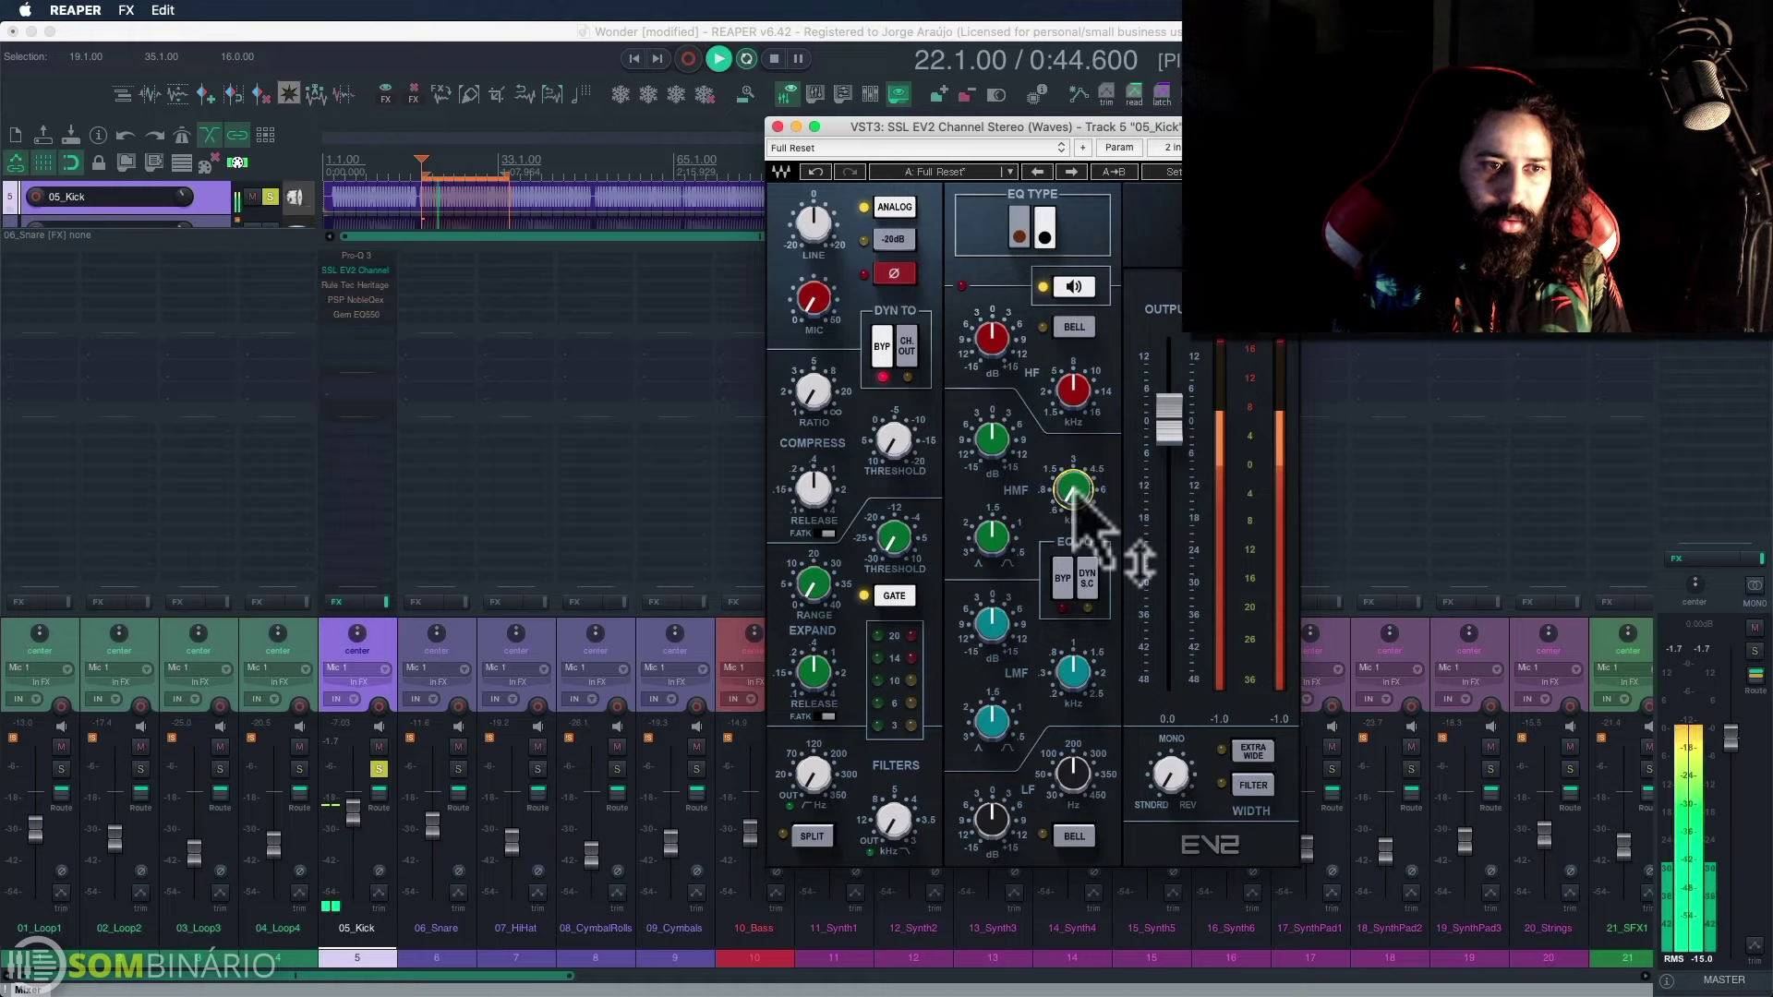
{"action": "key", "text": "space"}
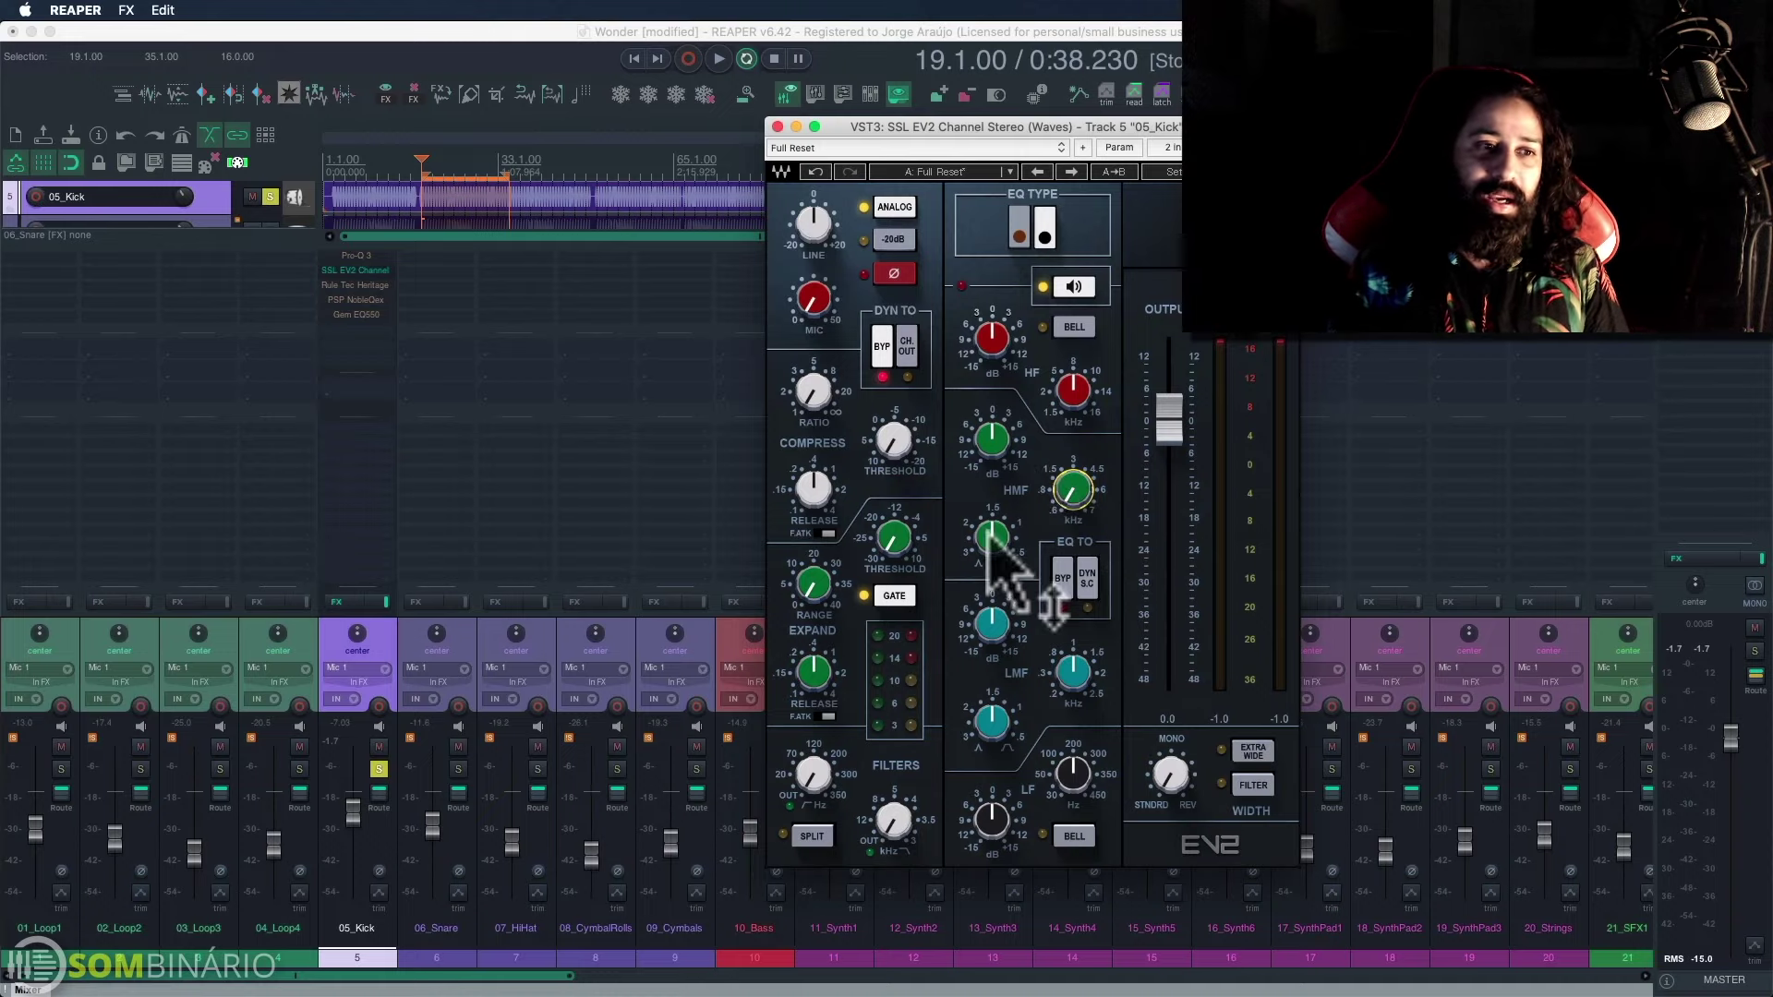
Step: Turn off EQ listen mode, cut the HMF band's gain, and compare the kick with the SSL EV2 bypassed during playback
{"action": "left_click_drag", "start_coordinate": [989, 564], "coordinate": [990, 526]}
{"action": "left_click", "coordinate": [1073, 286]}
{"action": "key", "text": "space"}
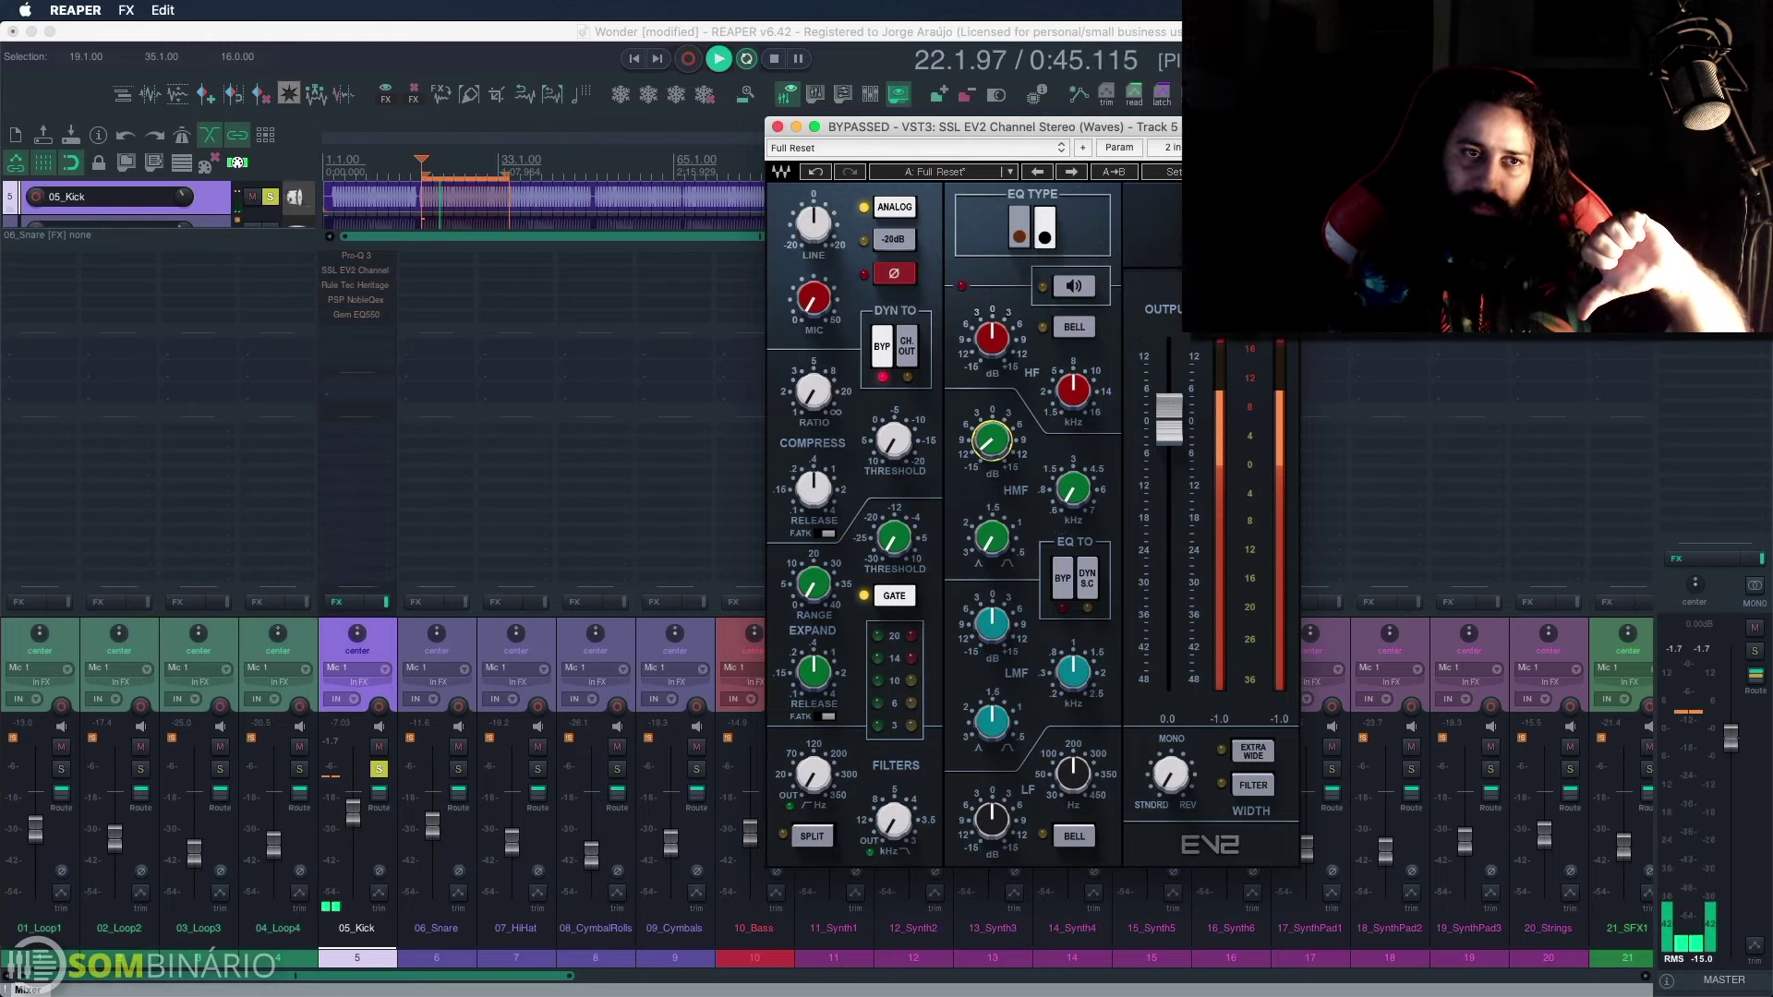
{"action": "left_click", "coordinate": [1288, 148]}
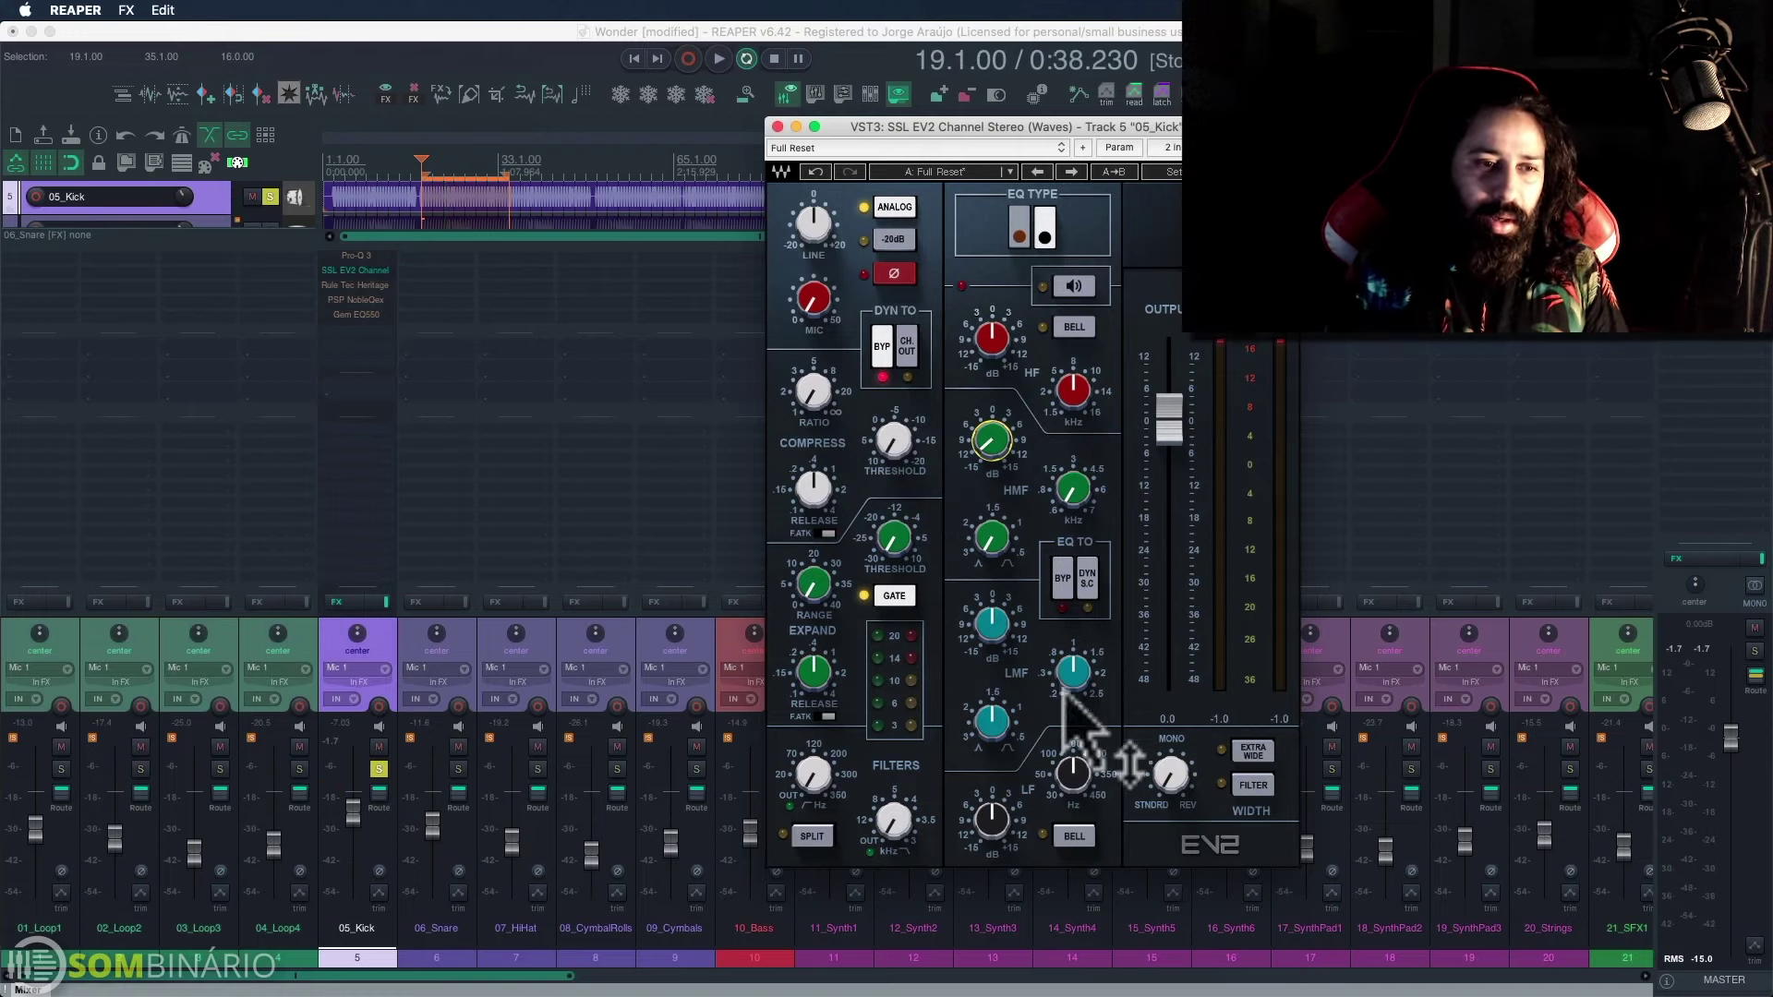
Step: Switch the LF band to a bell at 60 Hz and boost its gain while the kick plays
{"action": "left_click", "coordinate": [1071, 836]}
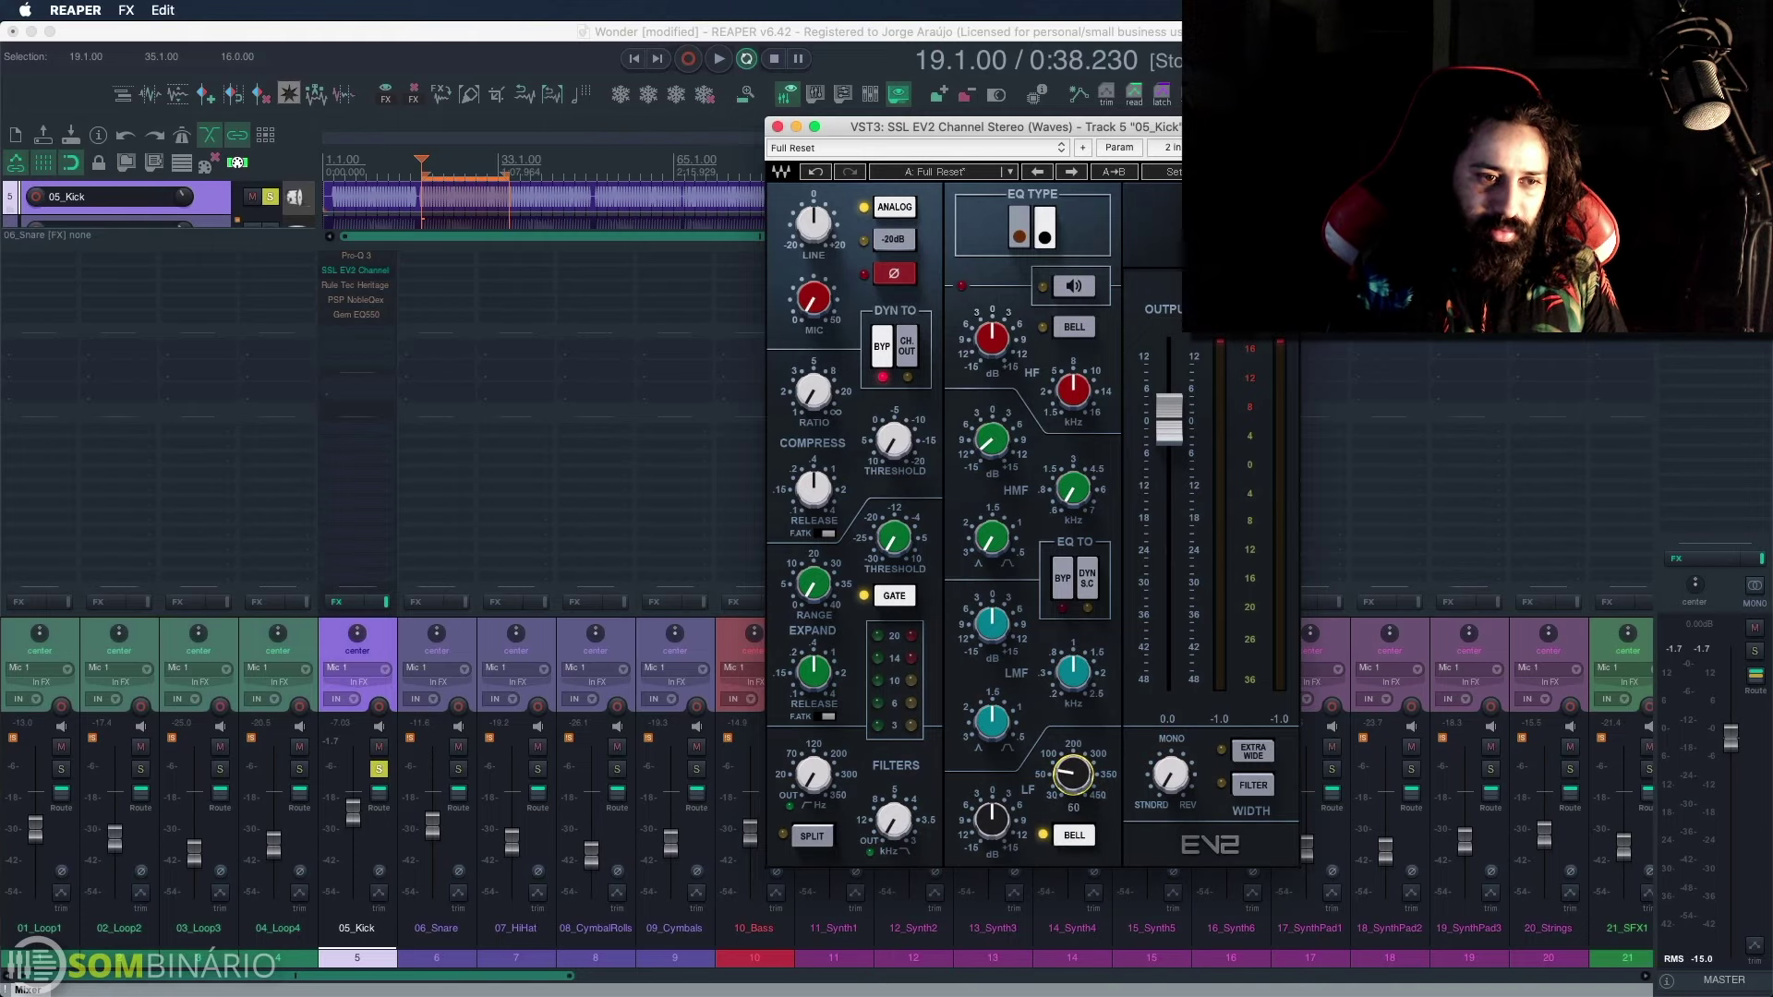
{"action": "key", "text": "space"}
{"action": "mouse_move", "coordinate": [992, 817]}
{"action": "left_mouse_down"}
{"action": "mouse_move", "coordinate": [992, 794]}
{"action": "mouse_move", "coordinate": [1068, 759]}
{"action": "mouse_move", "coordinate": [1071, 781]}
{"action": "mouse_move", "coordinate": [994, 811]}
{"action": "left_mouse_up"}
{"action": "key", "text": "space"}
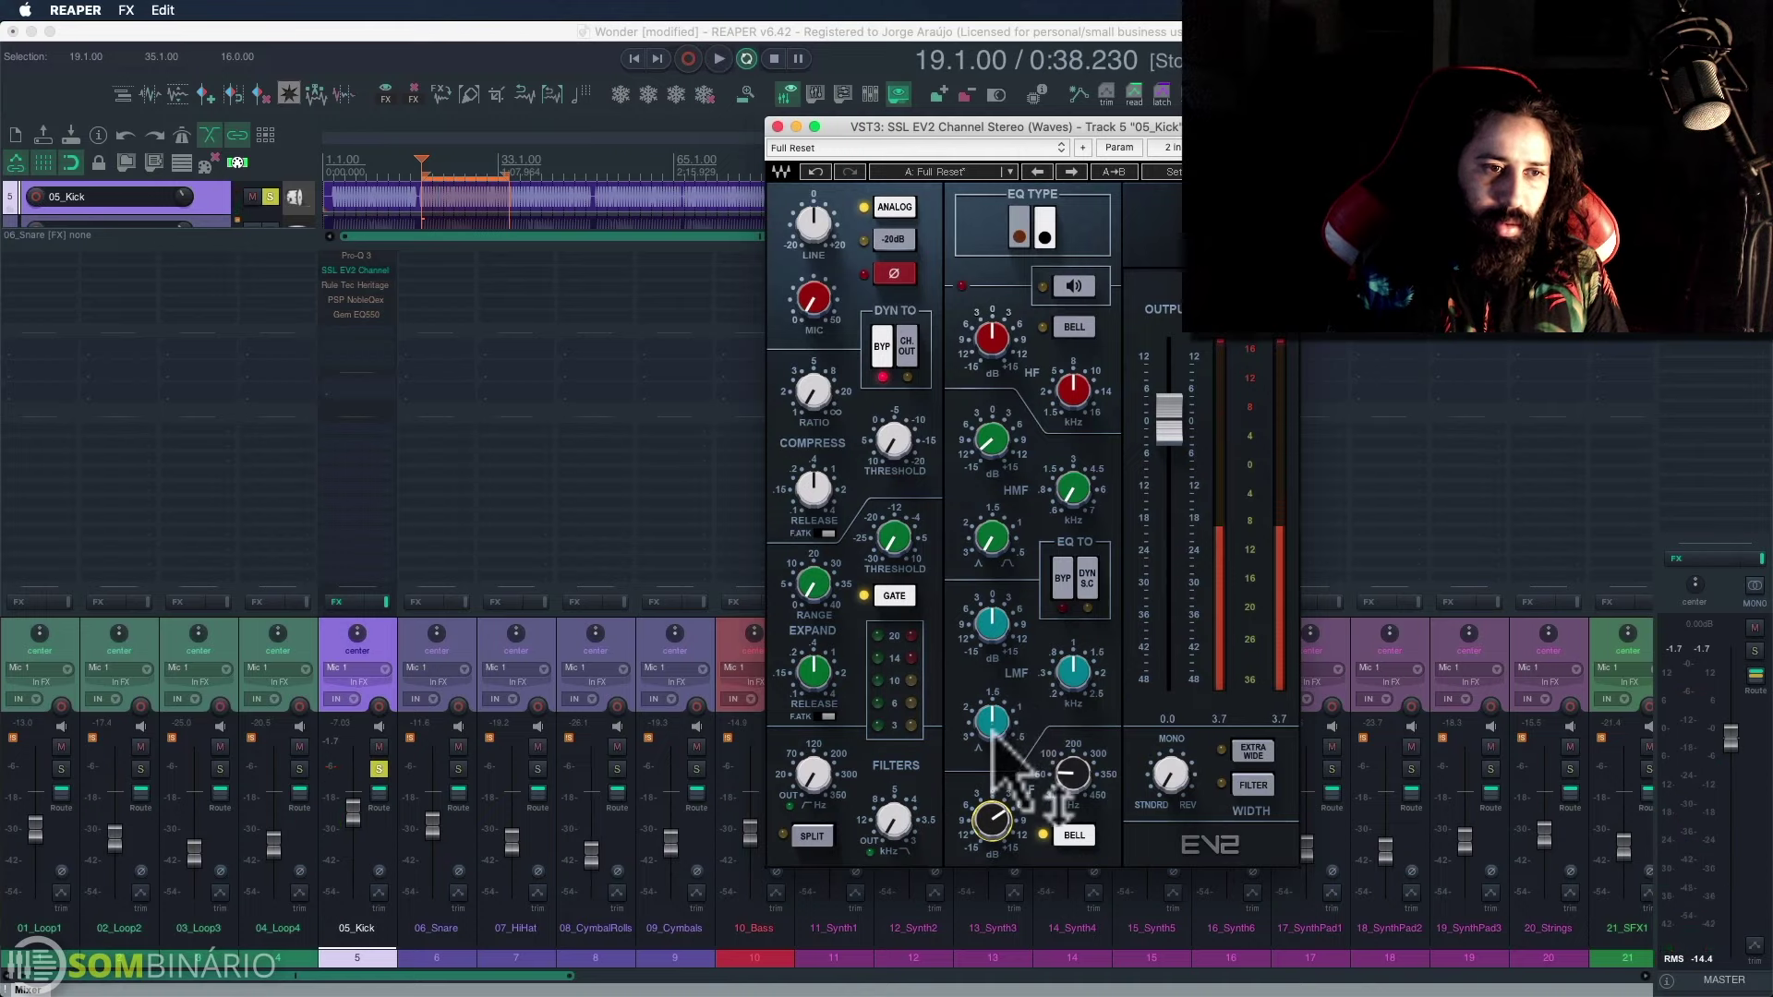
Step: Lower the LMF band's frequency, narrow it to a Q of 3.50, and cut its gain while listening to the kick
{"action": "left_click_drag", "start_coordinate": [994, 726], "coordinate": [993, 722]}
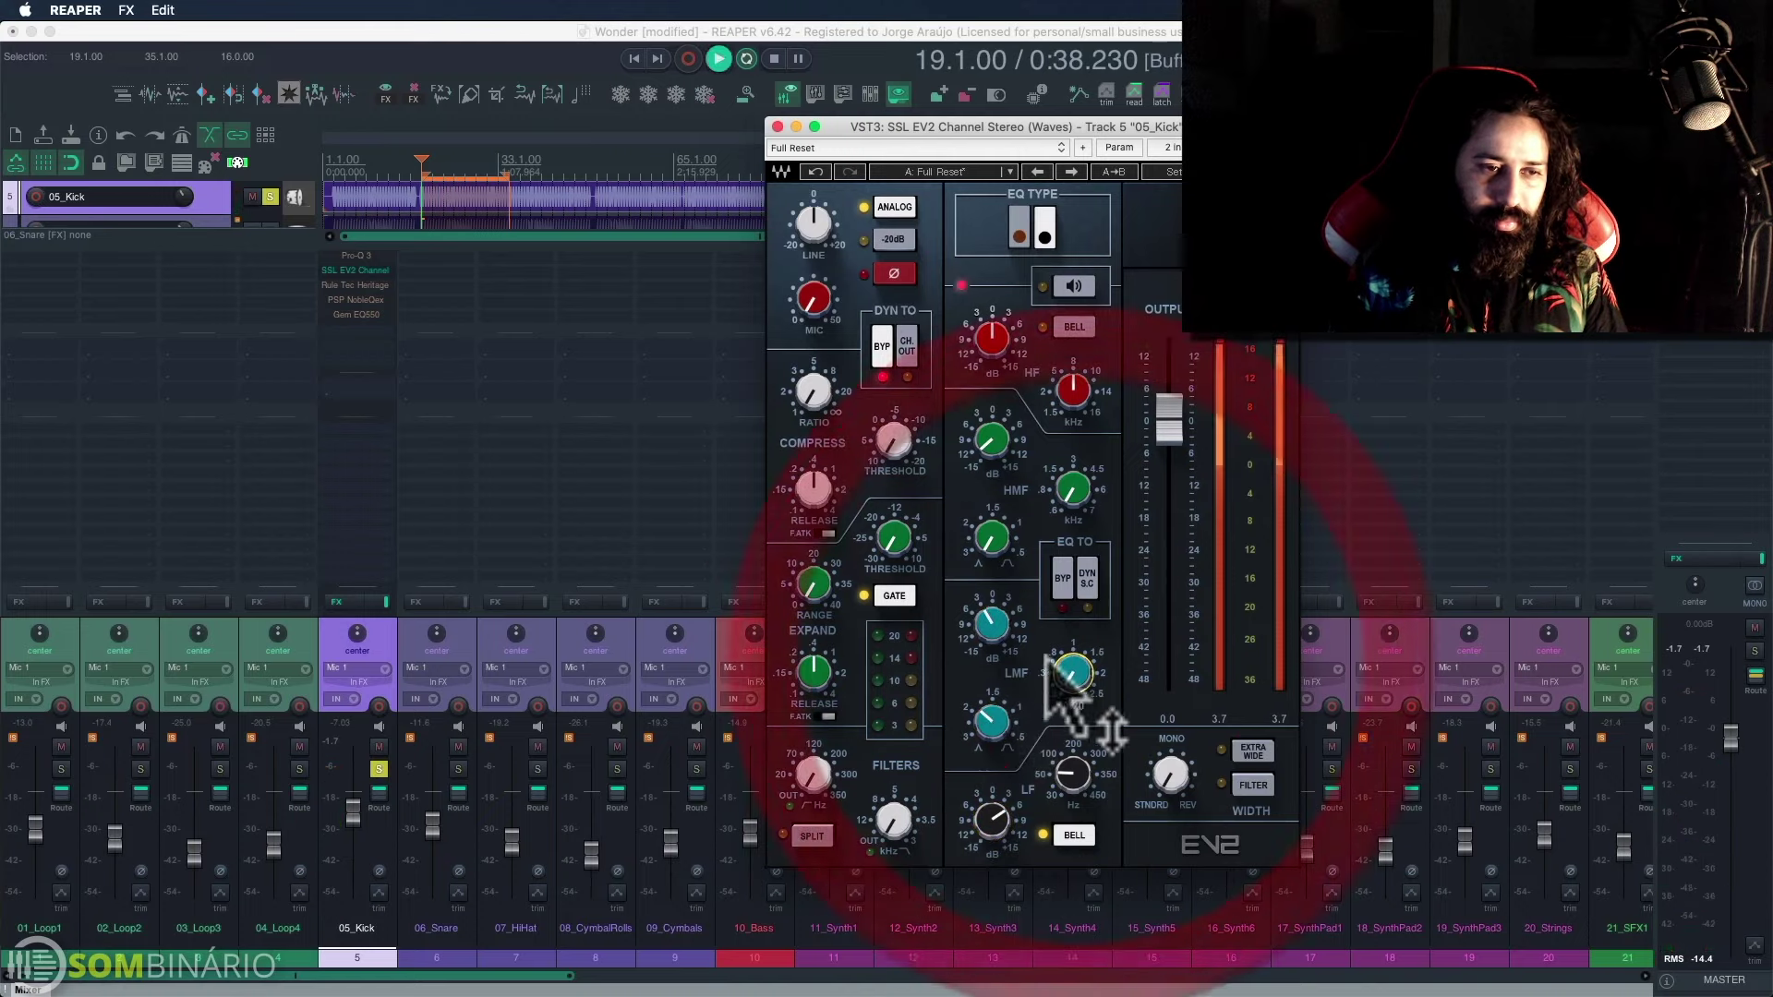
{"action": "left_click", "coordinate": [991, 623]}
{"action": "key", "text": "space"}
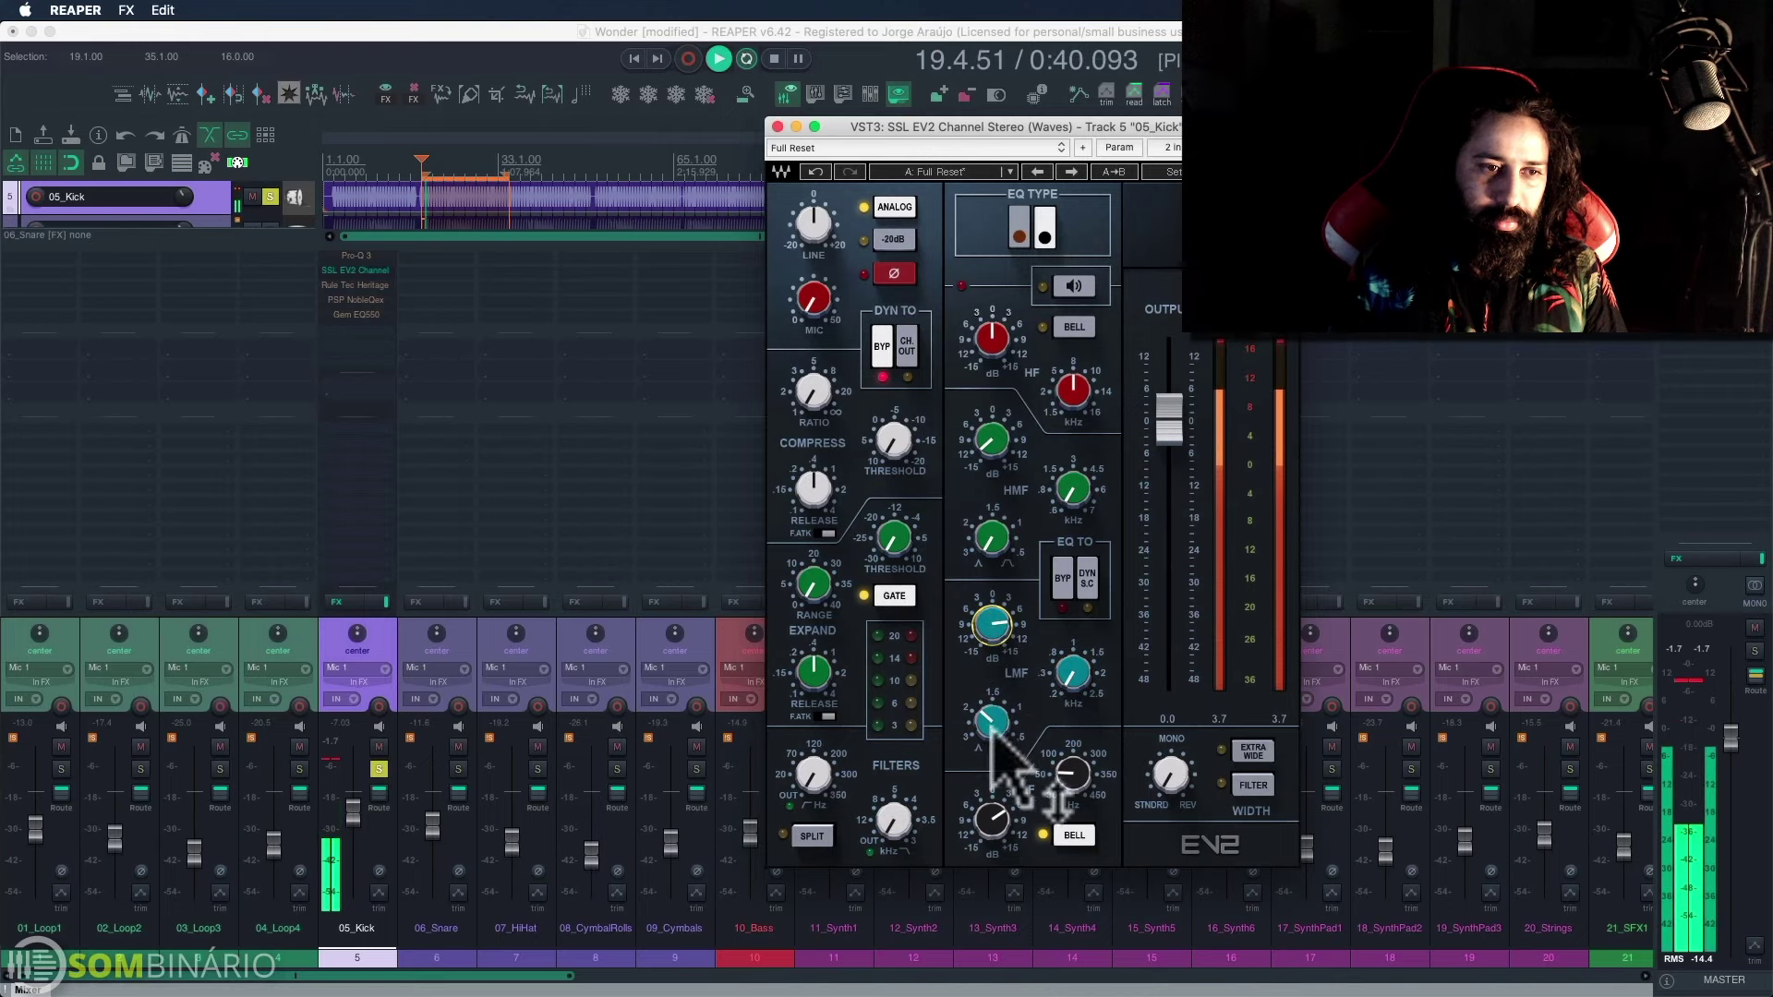
{"action": "left_click_drag", "start_coordinate": [997, 600], "coordinate": [999, 618]}
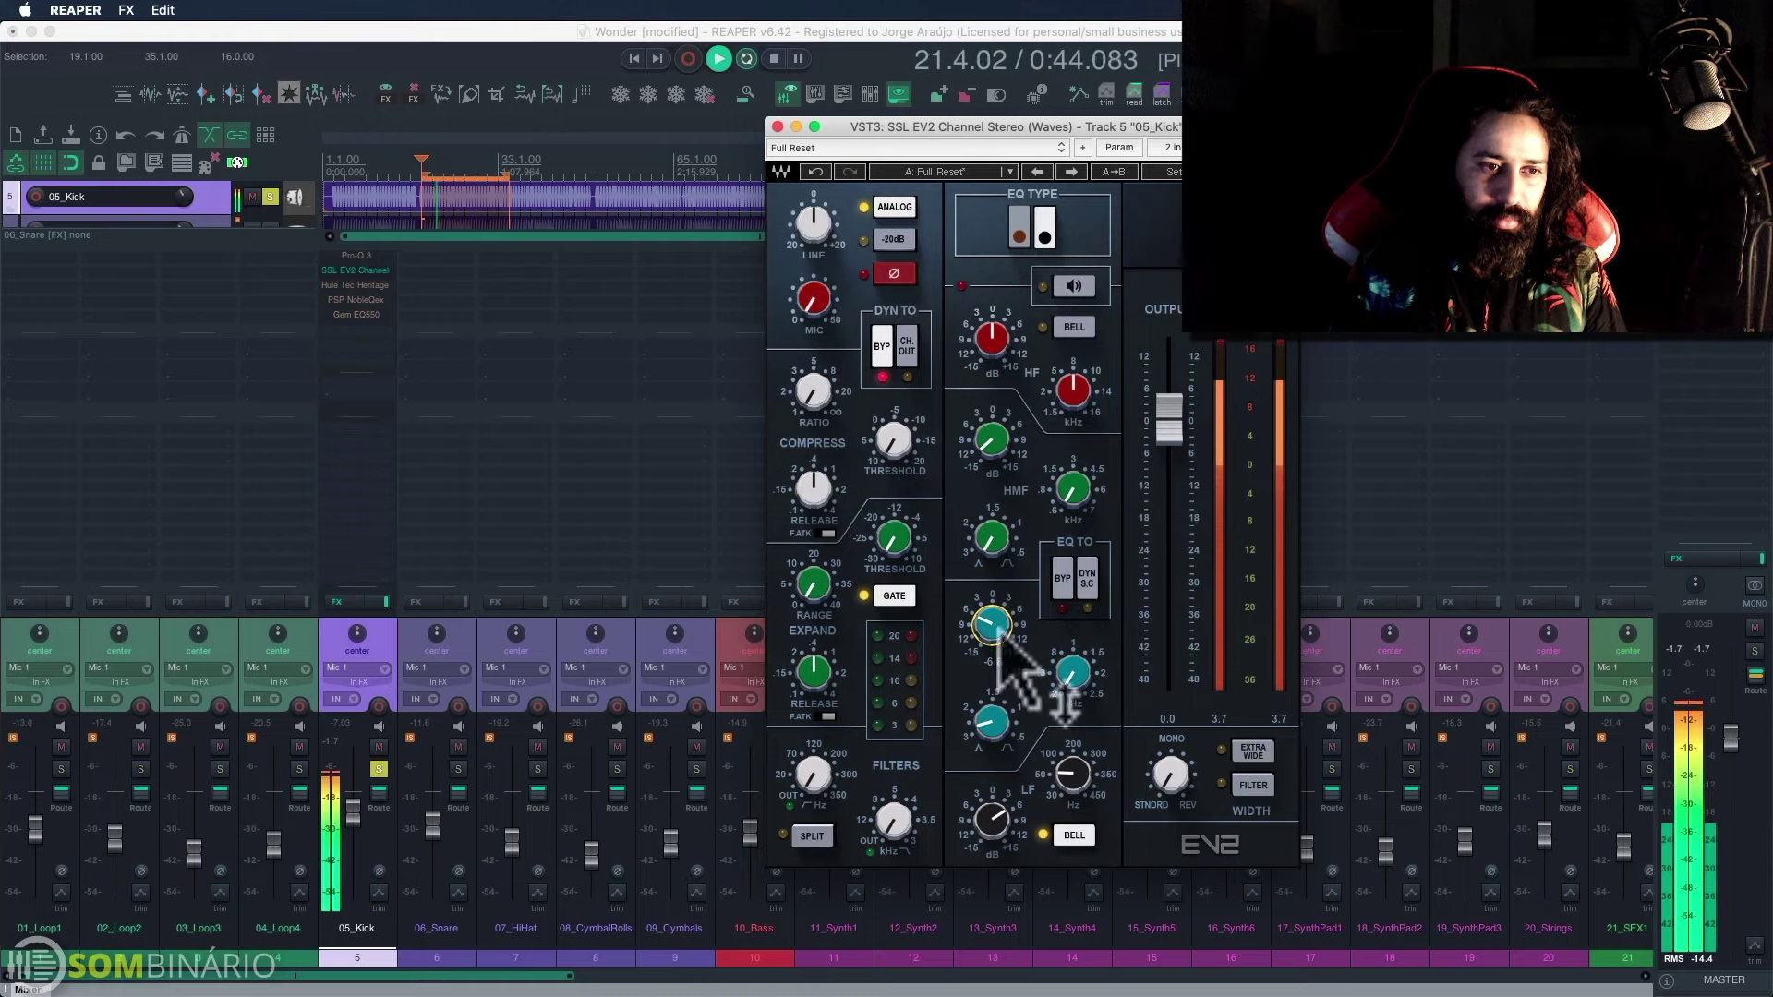
{"action": "left_click", "coordinate": [992, 723]}
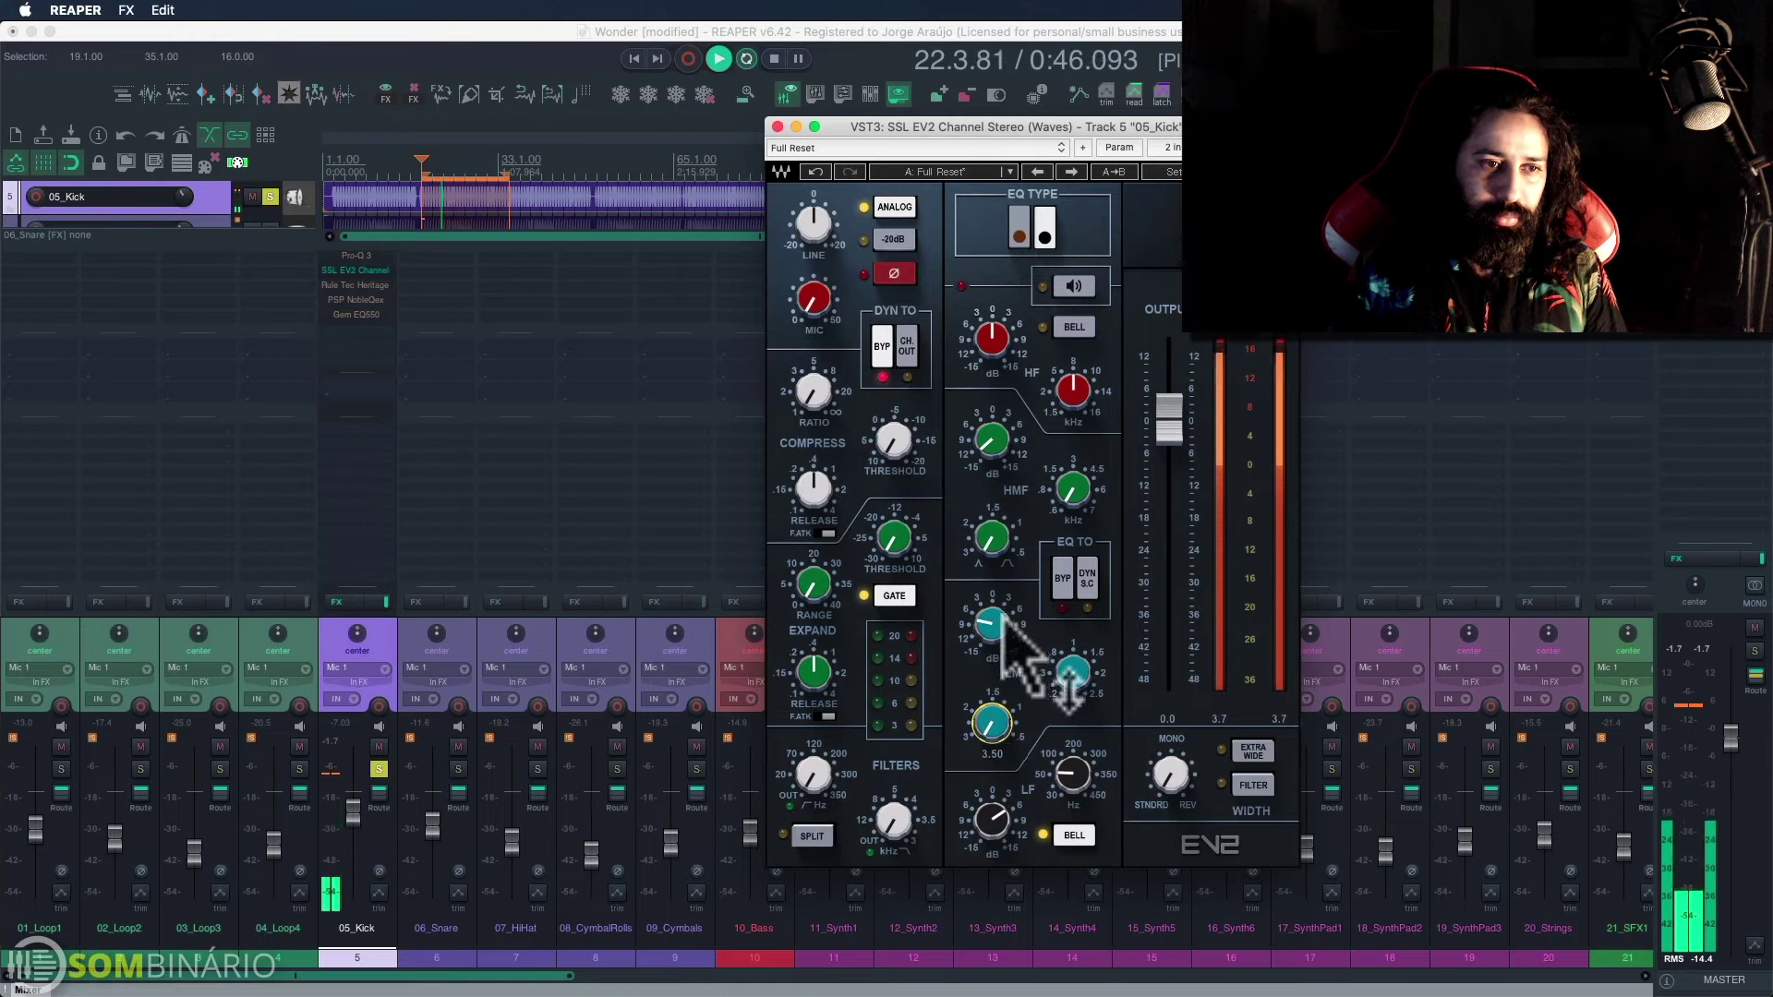
{"action": "key", "text": "space"}
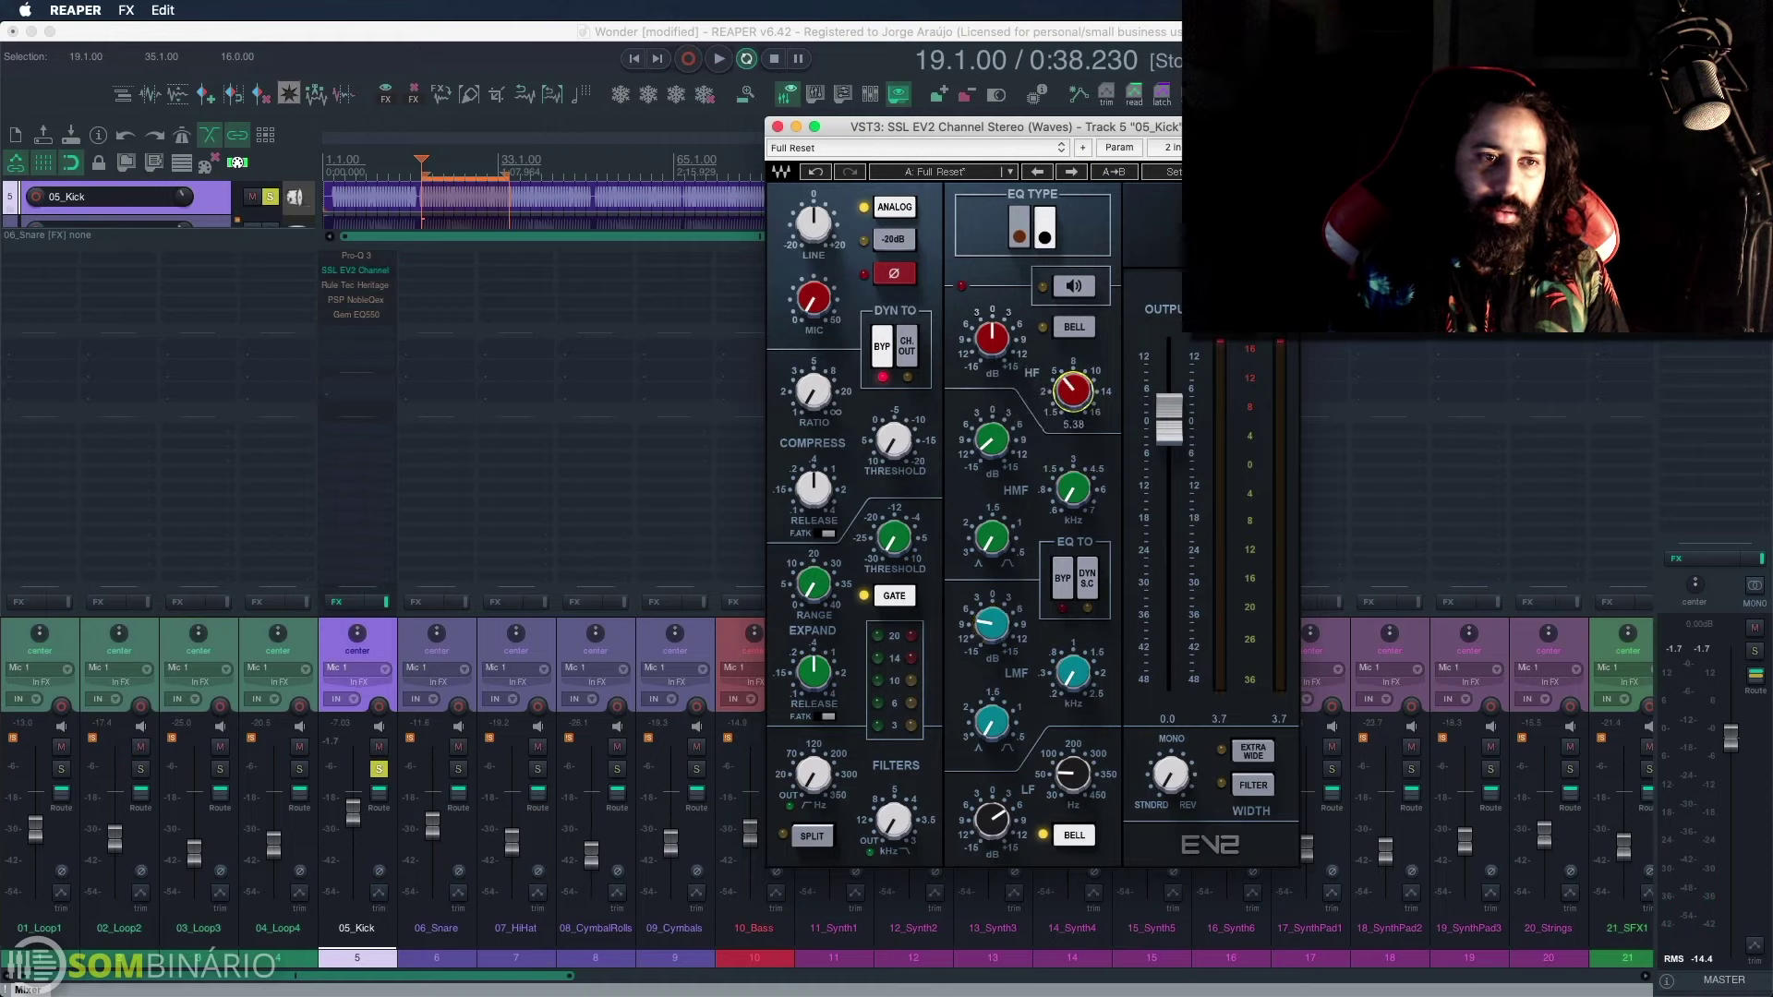
Step: Boost the HF band's gain to about 4.5 dB and lower its frequency while the kick plays
{"action": "key", "text": "space"}
{"action": "left_click", "coordinate": [994, 340]}
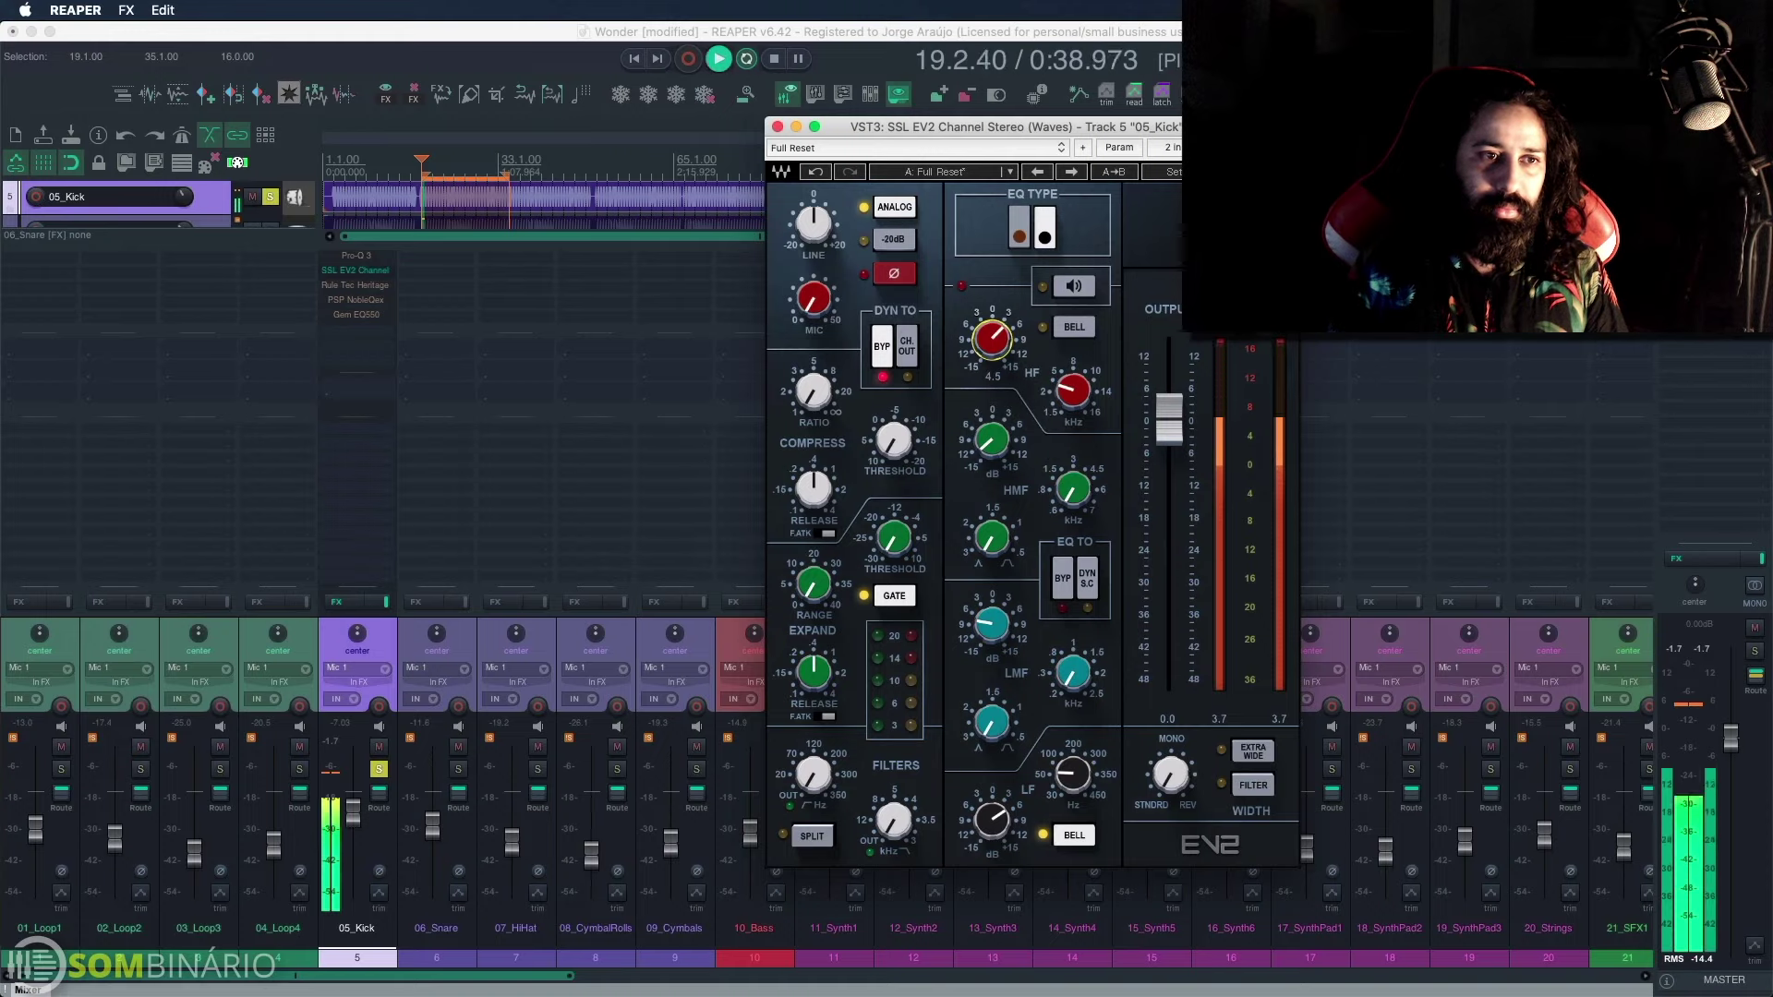
{"action": "left_click", "coordinate": [1072, 390]}
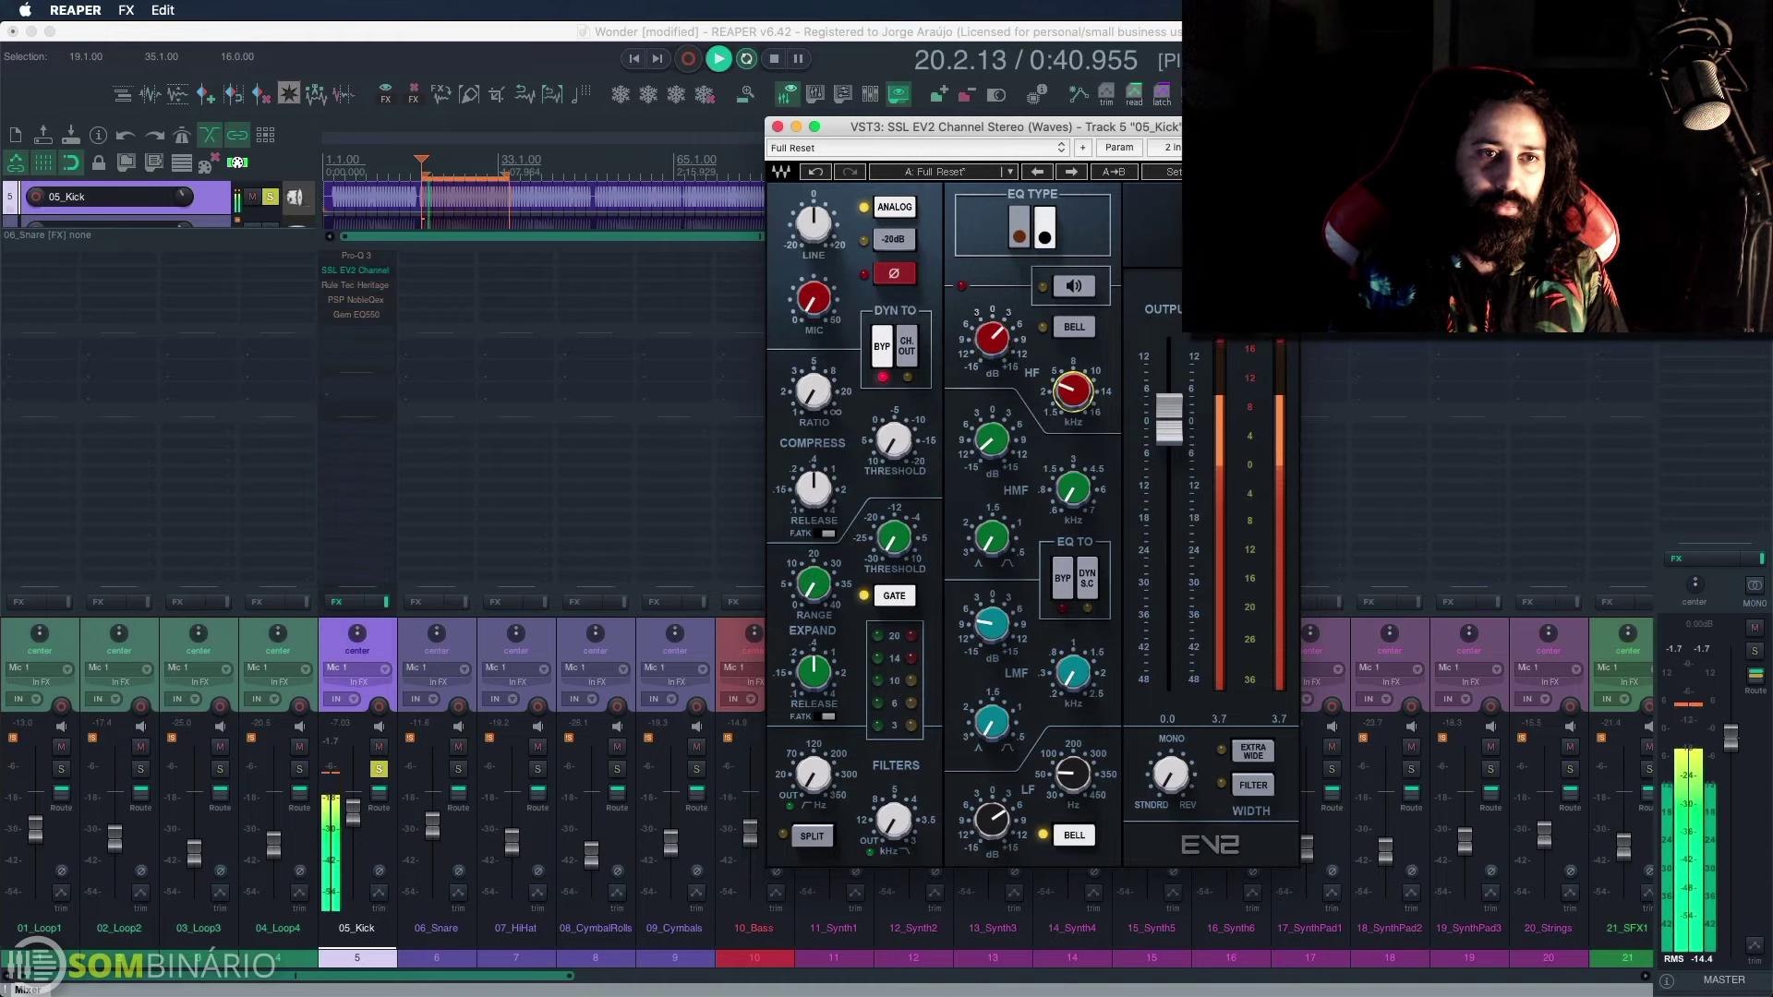
Step: Compare the kick with the SSL EV2 bypassed and active after the HF boost, ending with it active and playback stopped
{"action": "left_click", "coordinate": [1191, 145]}
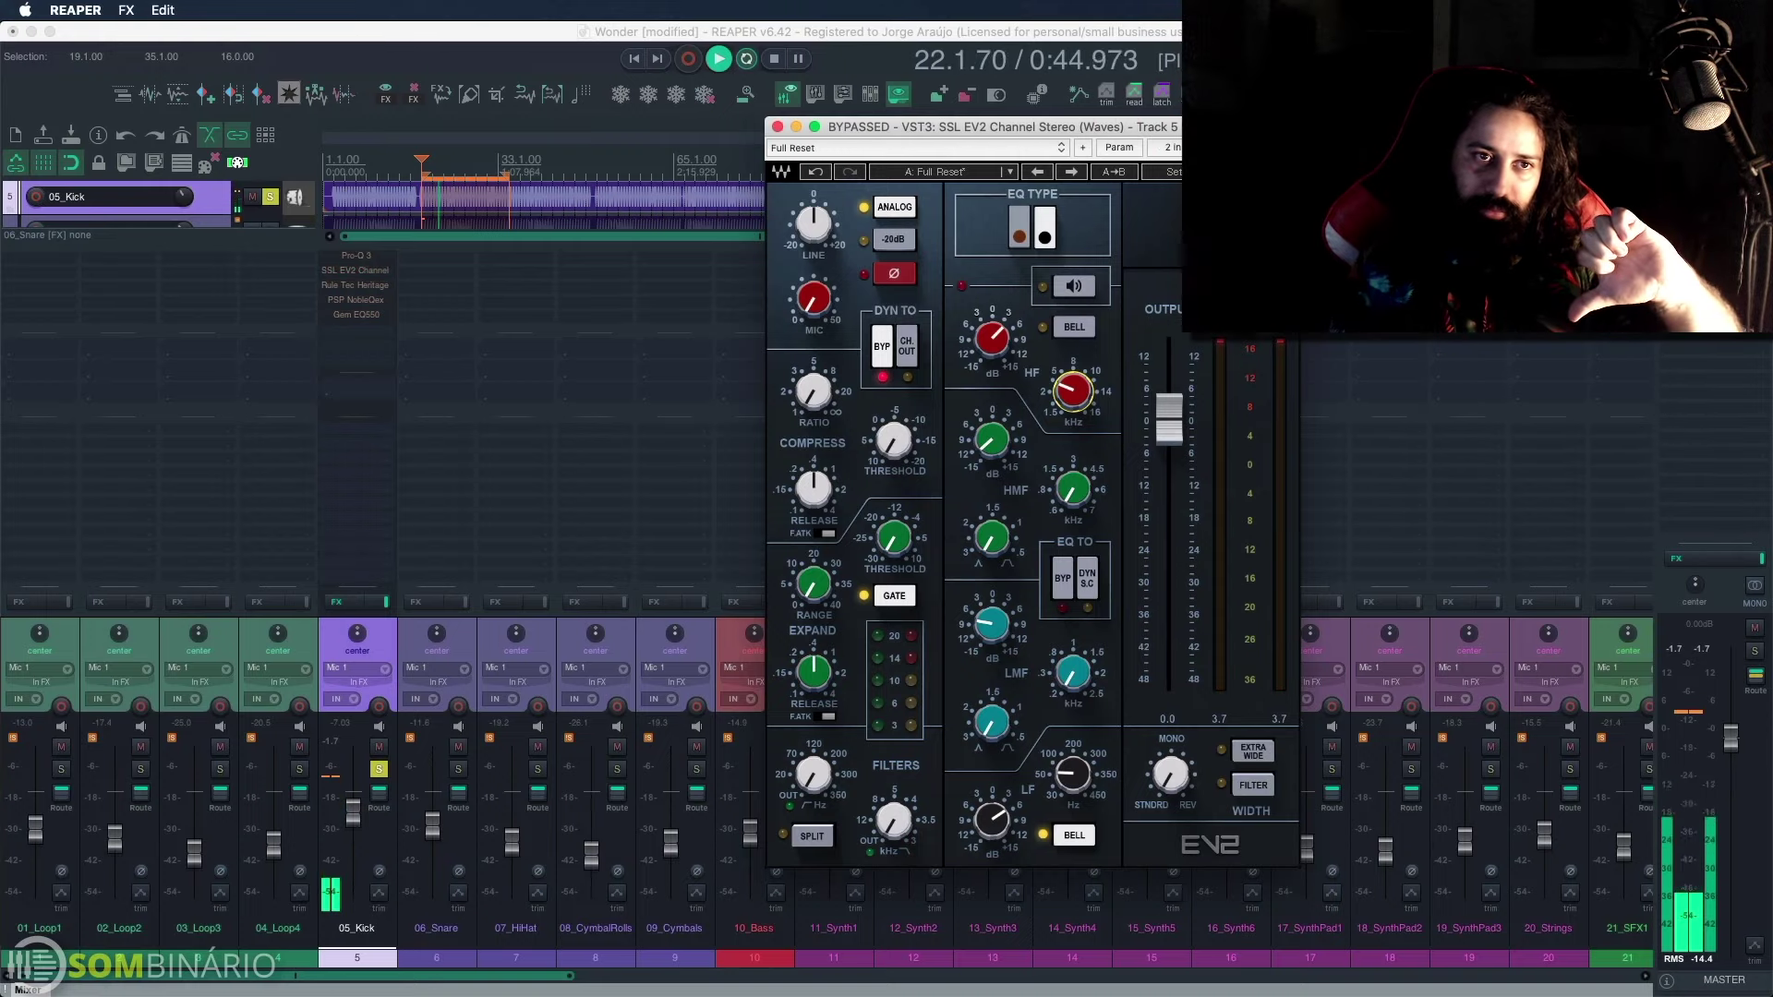
{"action": "left_click", "coordinate": [1191, 146]}
{"action": "key", "text": "space"}
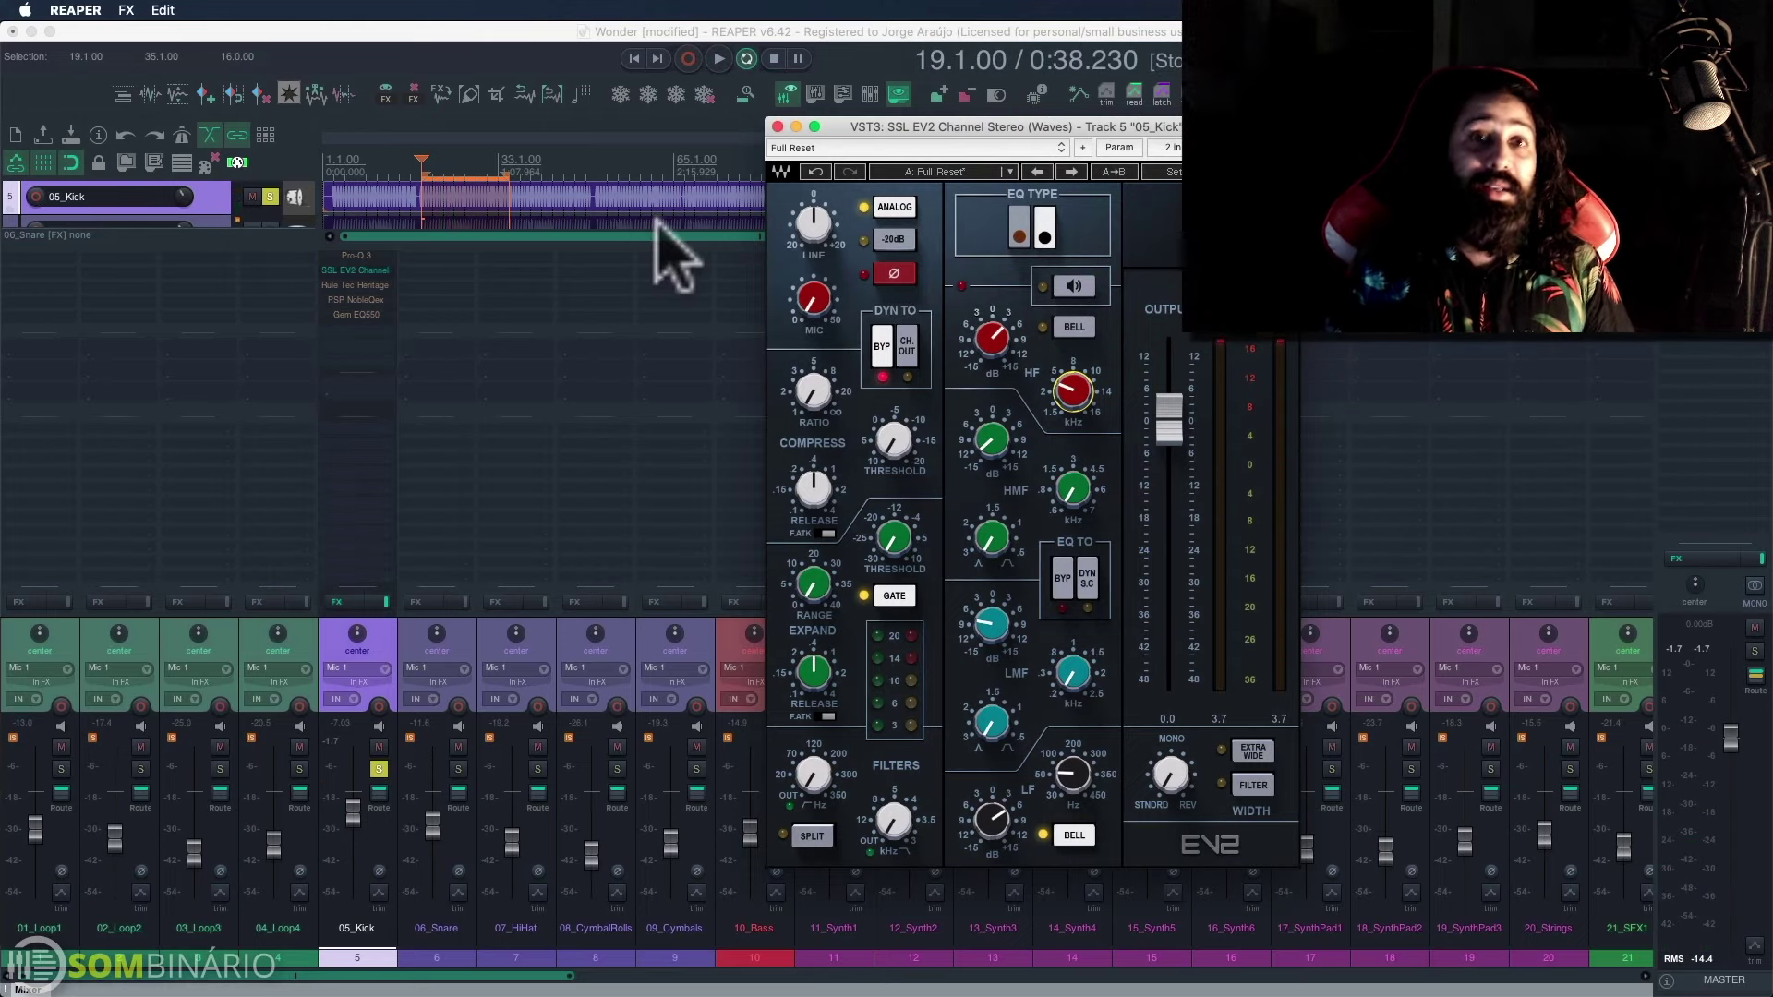
Step: Switch the kick from the SSL EV2 to Pro-Q 3, both windows side by side, and raise the high shelf to +4.50 dB
{"action": "left_click", "coordinate": [377, 270]}
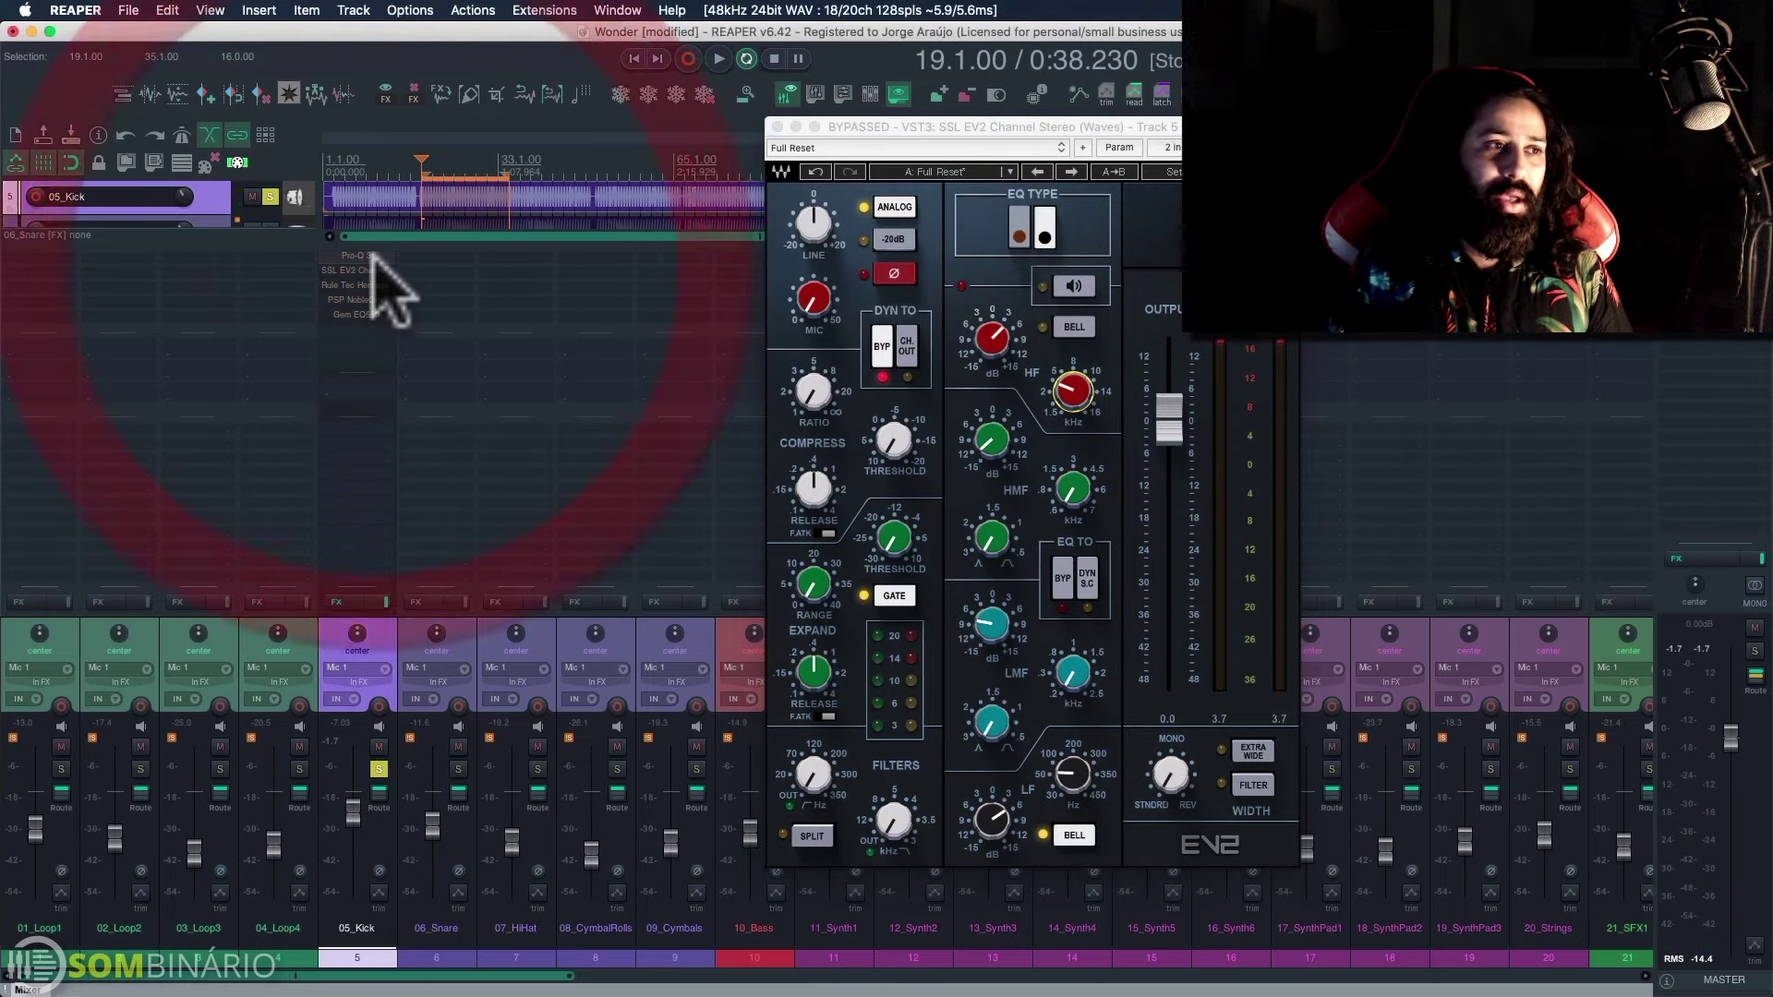
{"action": "left_click", "coordinate": [374, 255]}
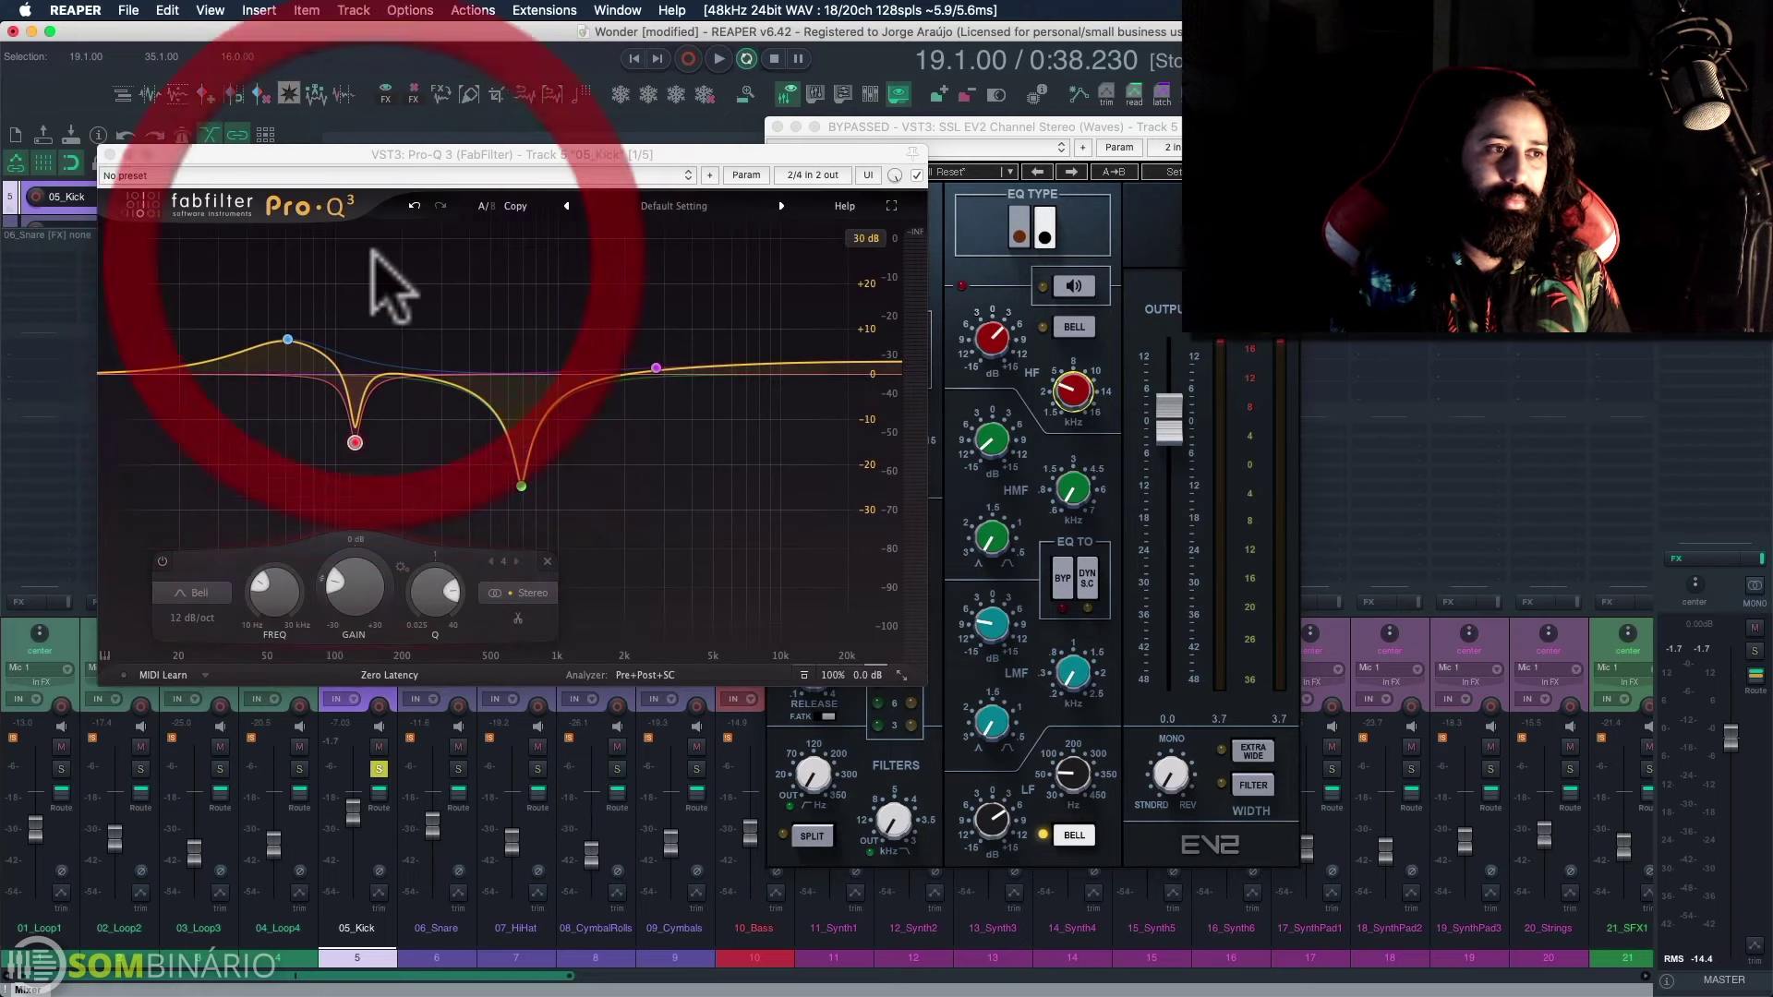
{"action": "key", "text": "space"}
{"action": "left_click_drag", "start_coordinate": [1033, 132], "coordinate": [1321, 146]}
{"action": "left_click", "coordinate": [655, 367]}
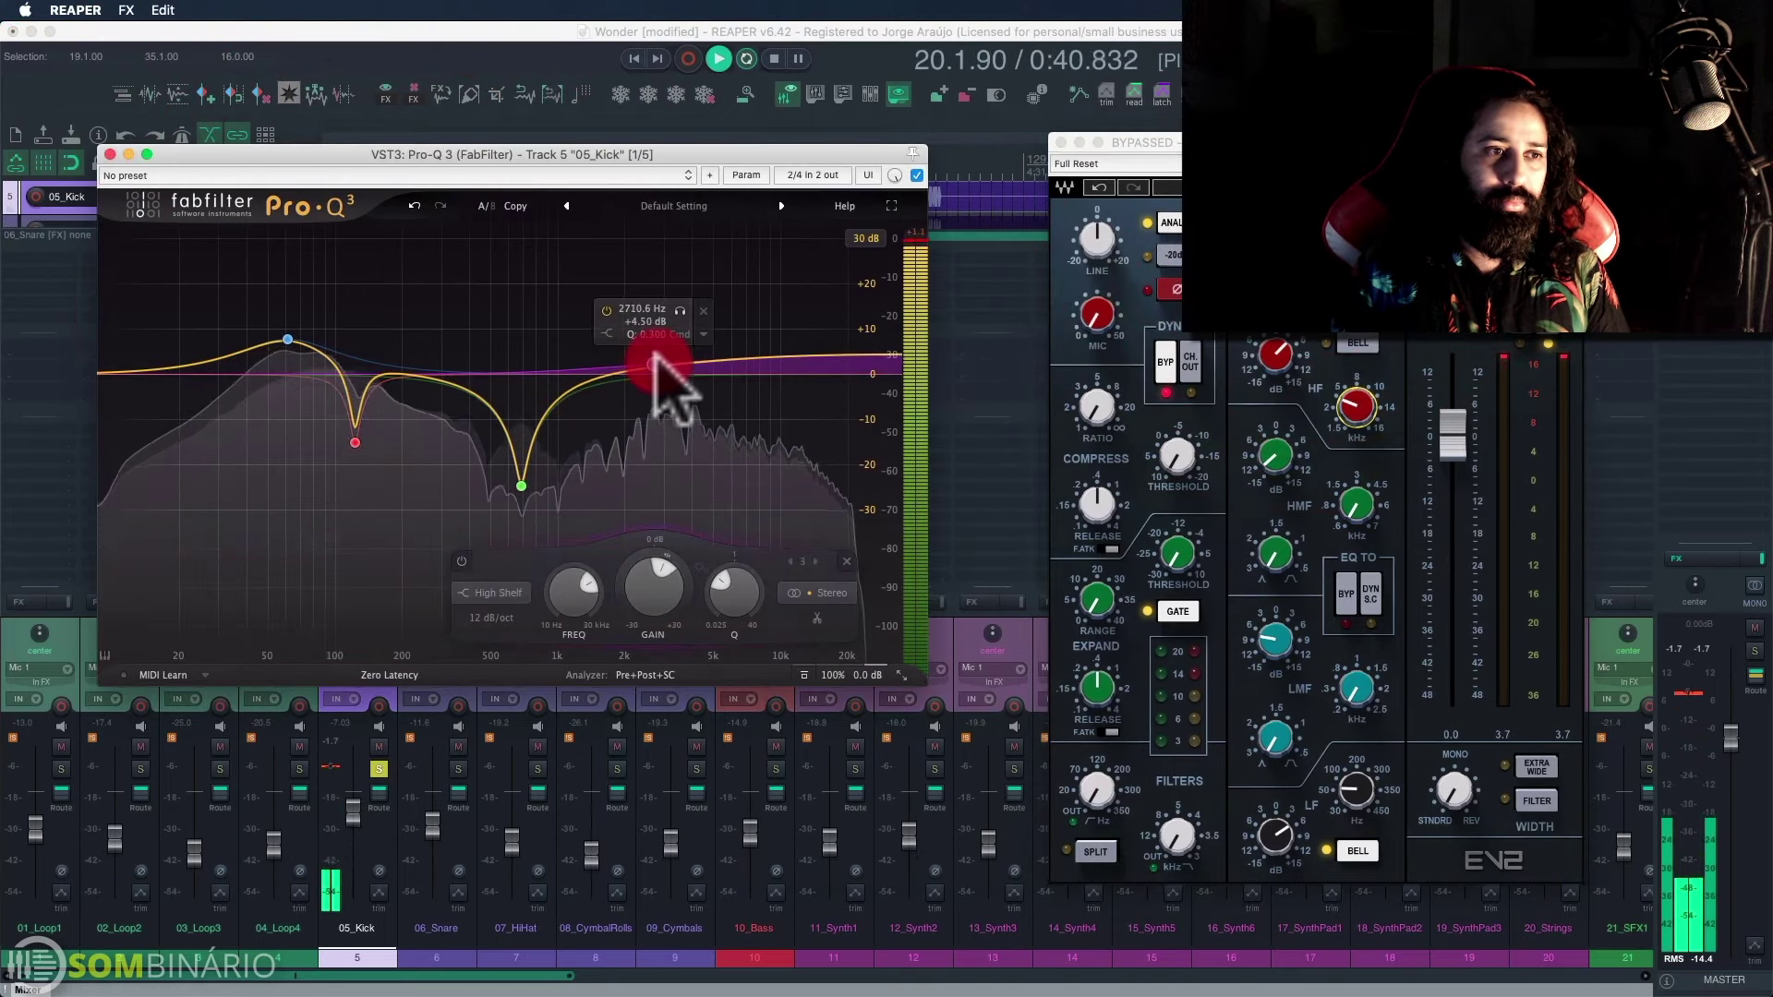
{"action": "key", "text": "space"}
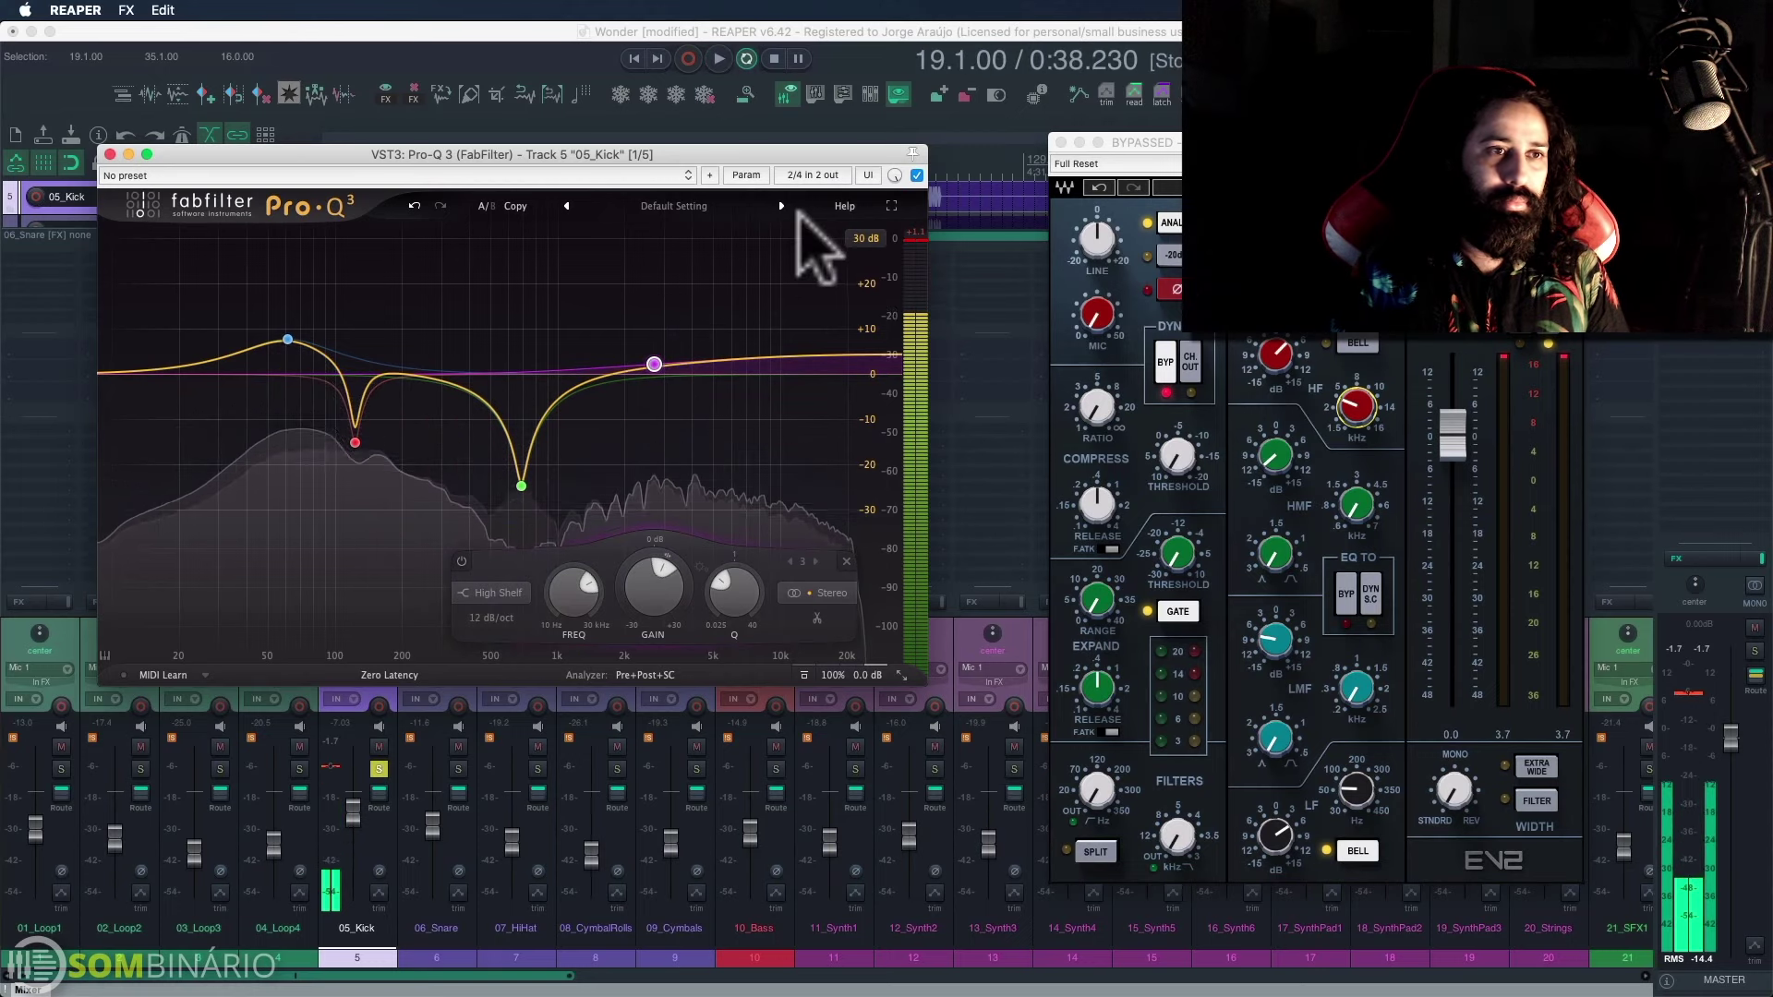
Step: Compare the kick through the SSL EV2 and through Pro-Q 3 by alternating which plugin is bypassed during playback
{"action": "left_click", "coordinate": [917, 174]}
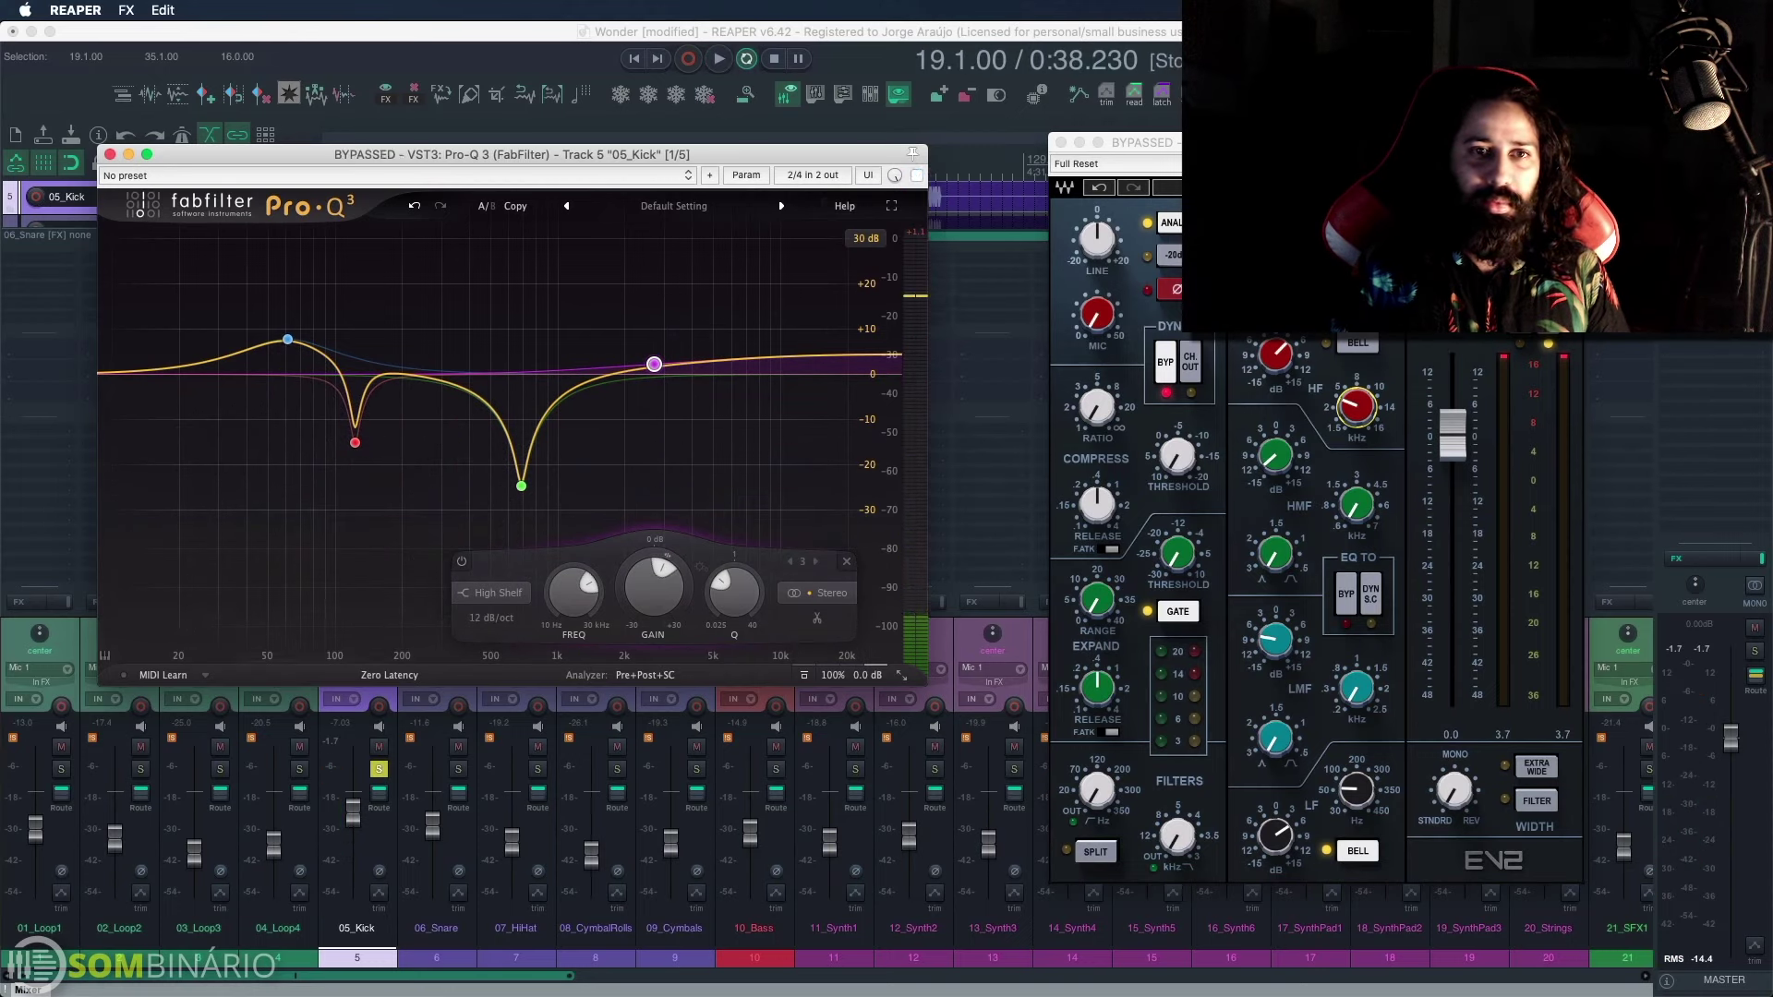
{"action": "left_click_drag", "start_coordinate": [1320, 142], "coordinate": [1314, 138]}
{"action": "key", "text": "space"}
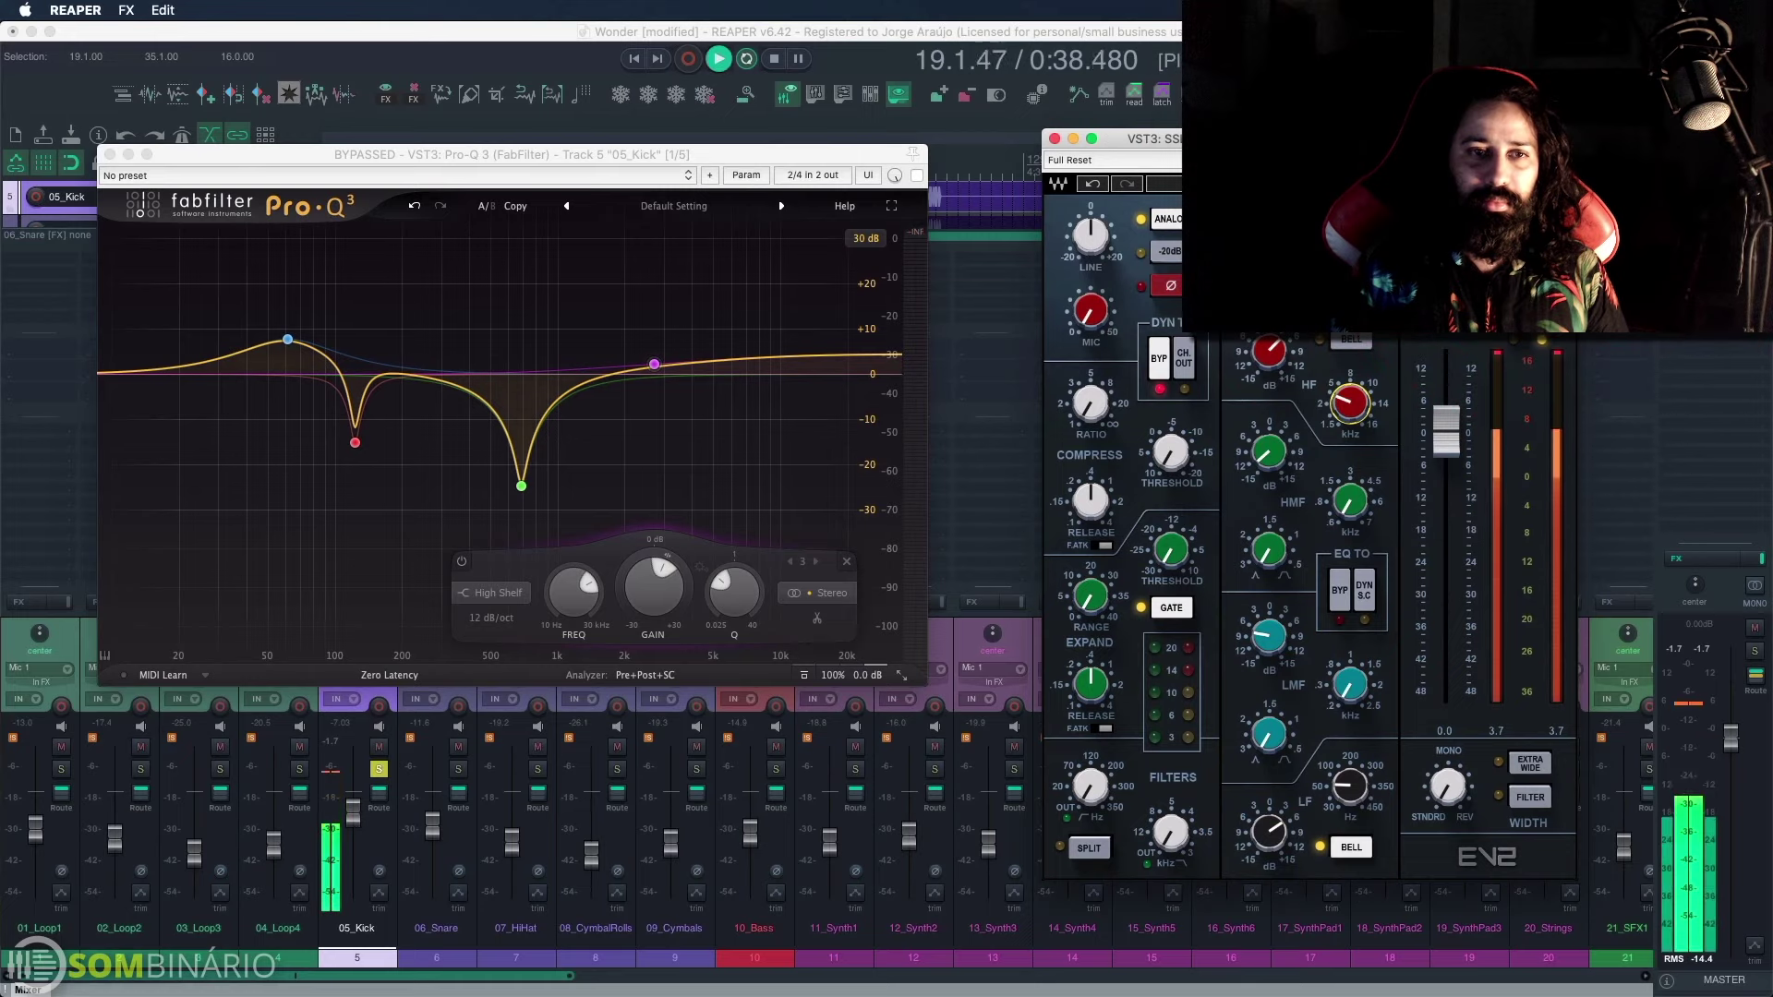
{"action": "left_click", "coordinate": [917, 174]}
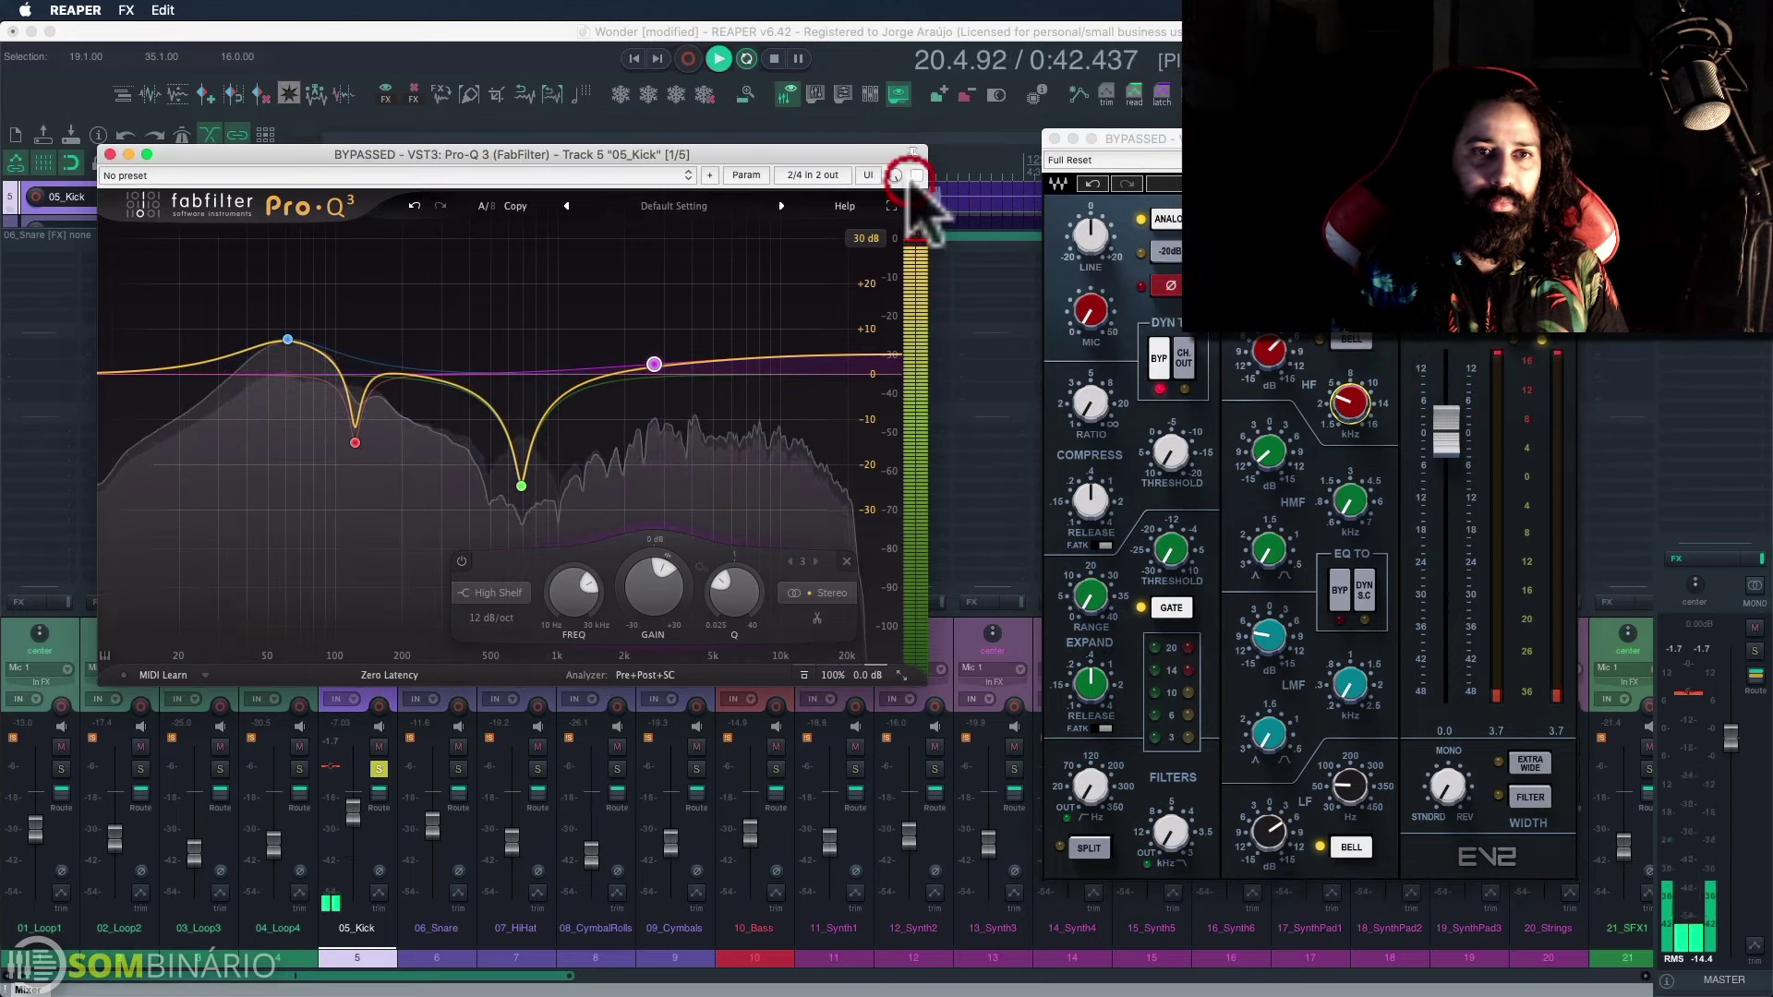
{"action": "left_click", "coordinate": [917, 175]}
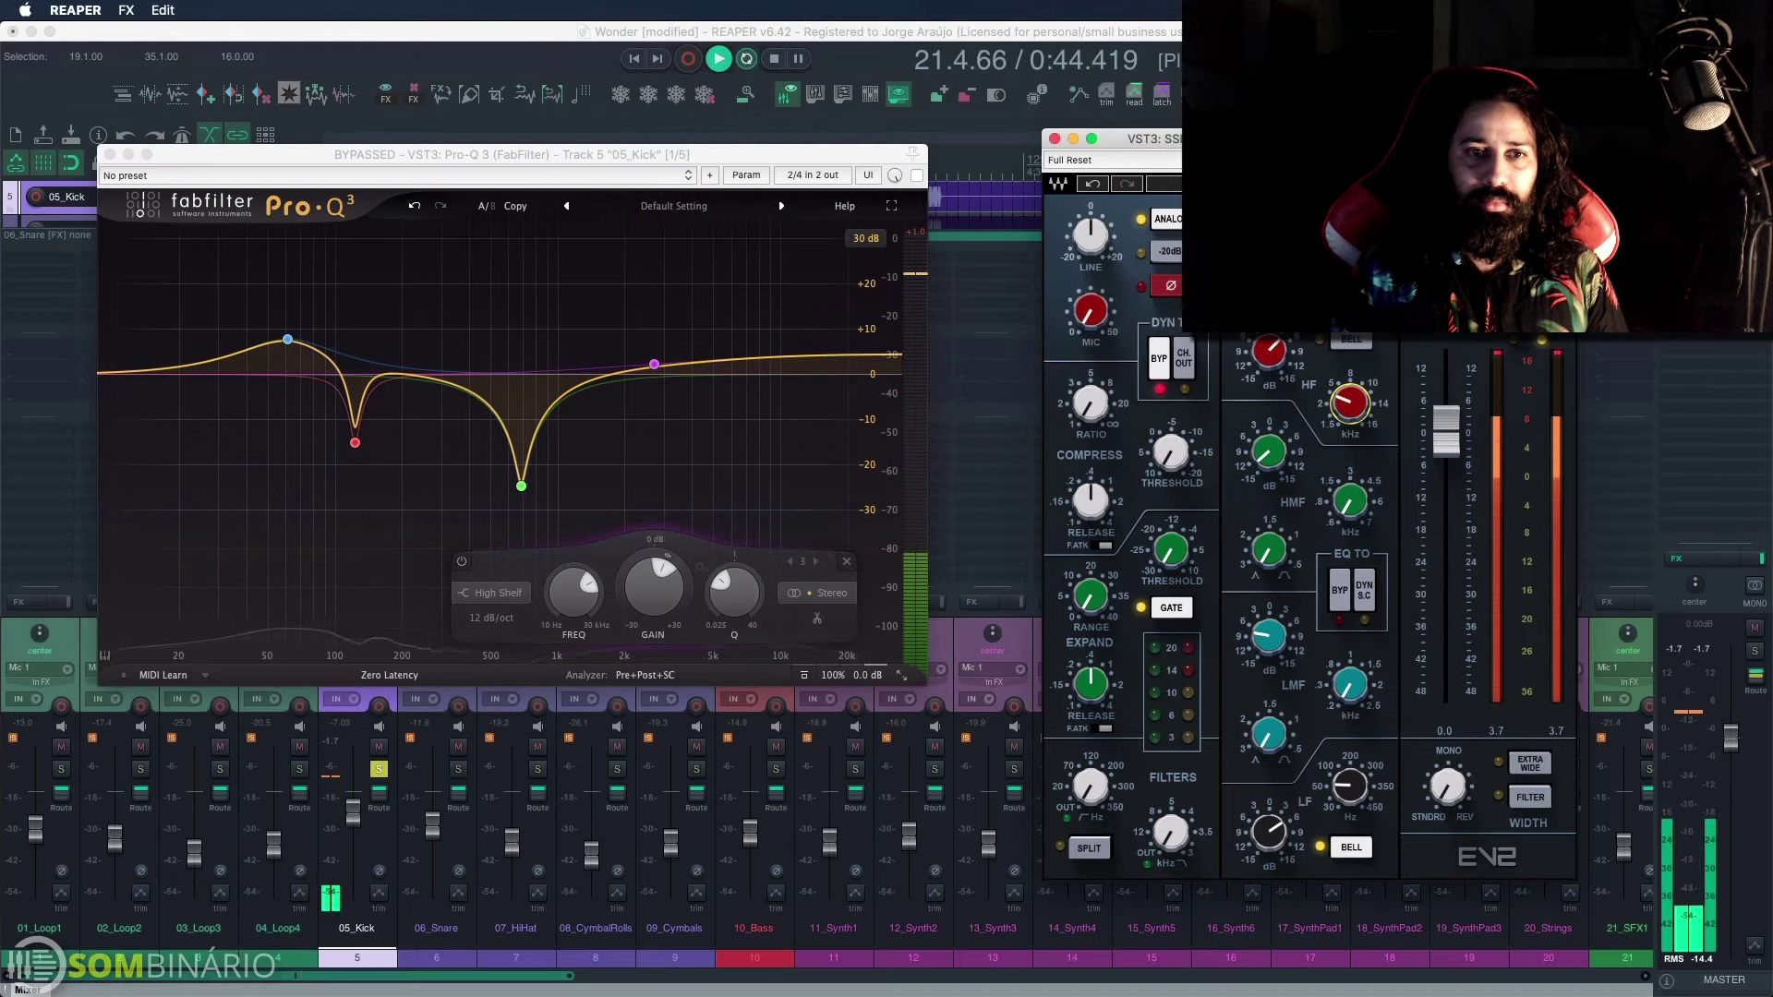
{"action": "left_click", "coordinate": [1246, 184]}
{"action": "key", "text": "space"}
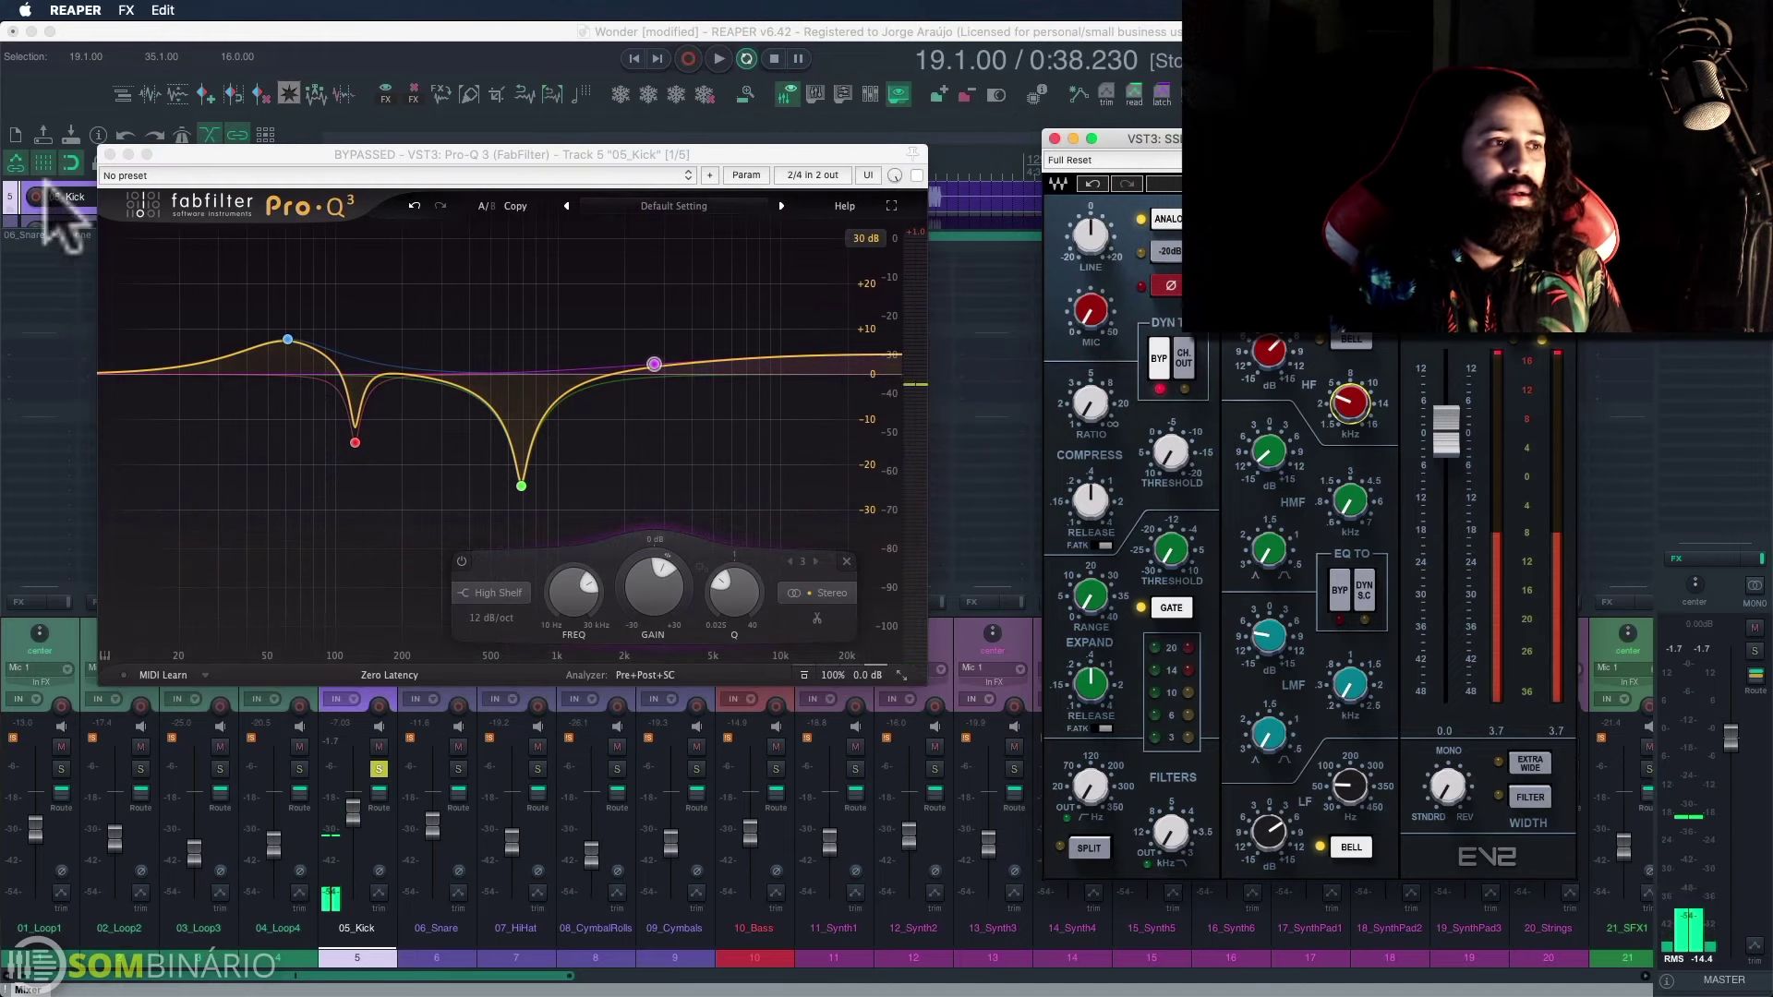
Step: Close both equalizer windows and replace the SSL EV2 with the Rule Tec Heritage Pro as the kick's active plugin
{"action": "left_click", "coordinate": [109, 154]}
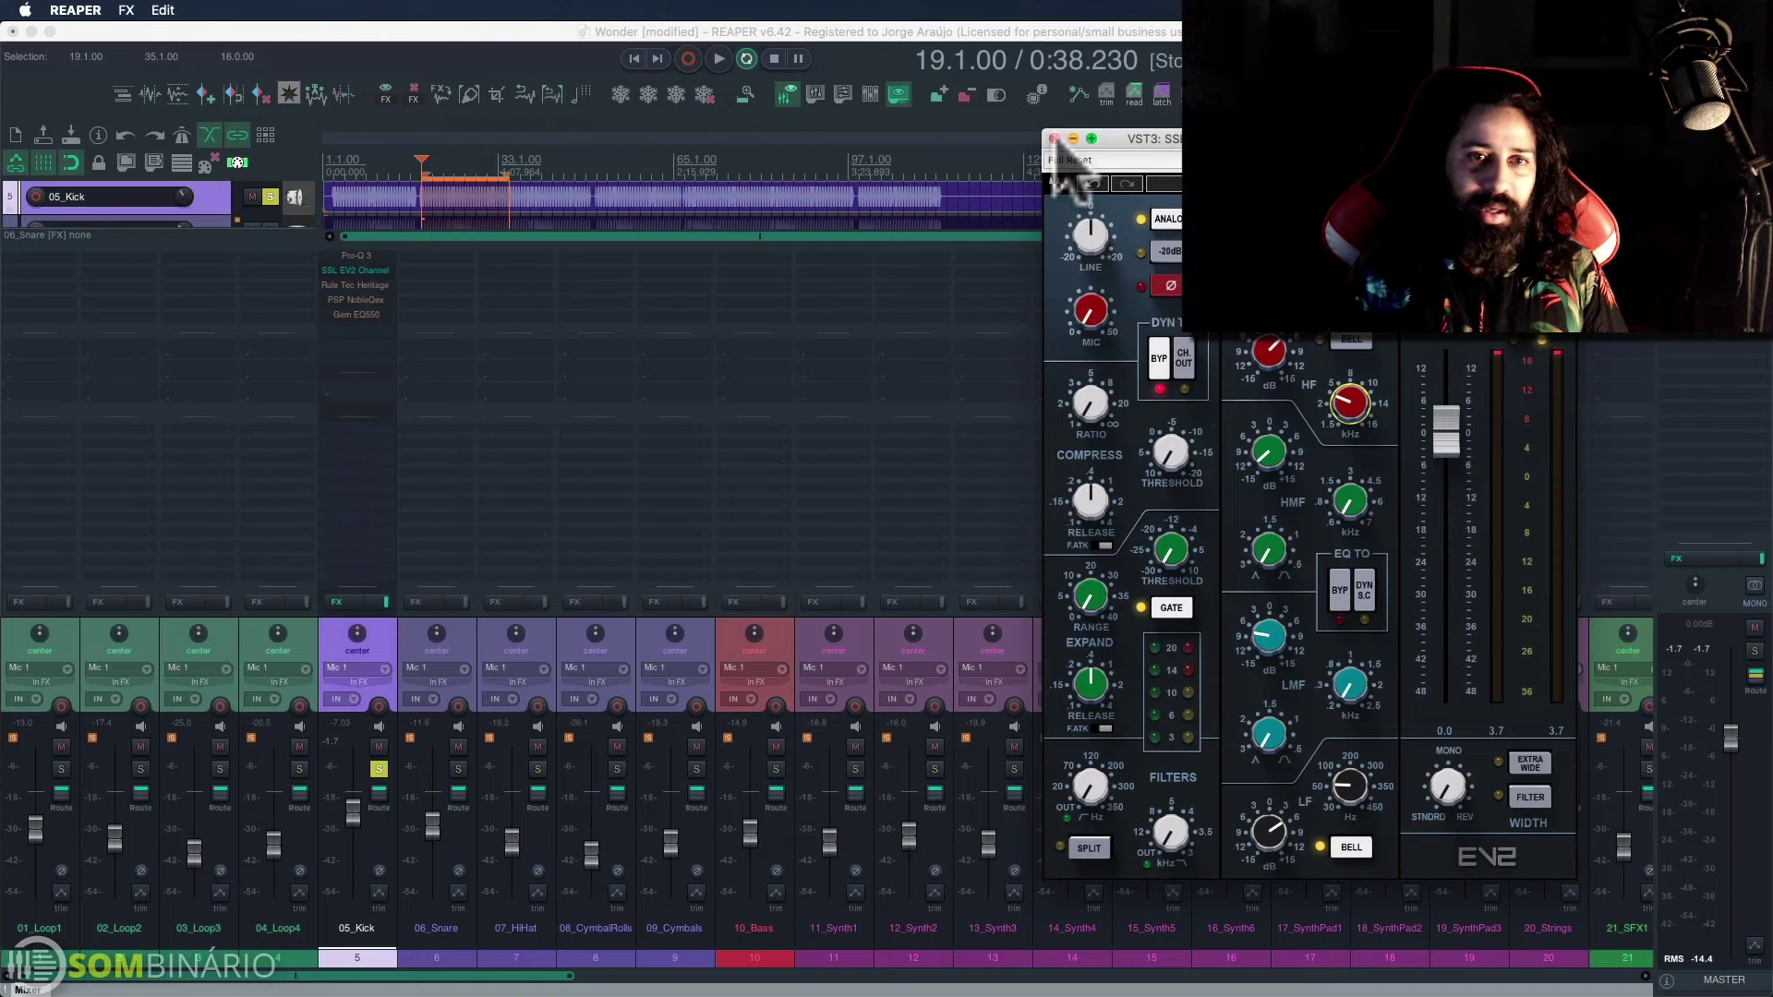
{"action": "left_click", "coordinate": [1054, 137]}
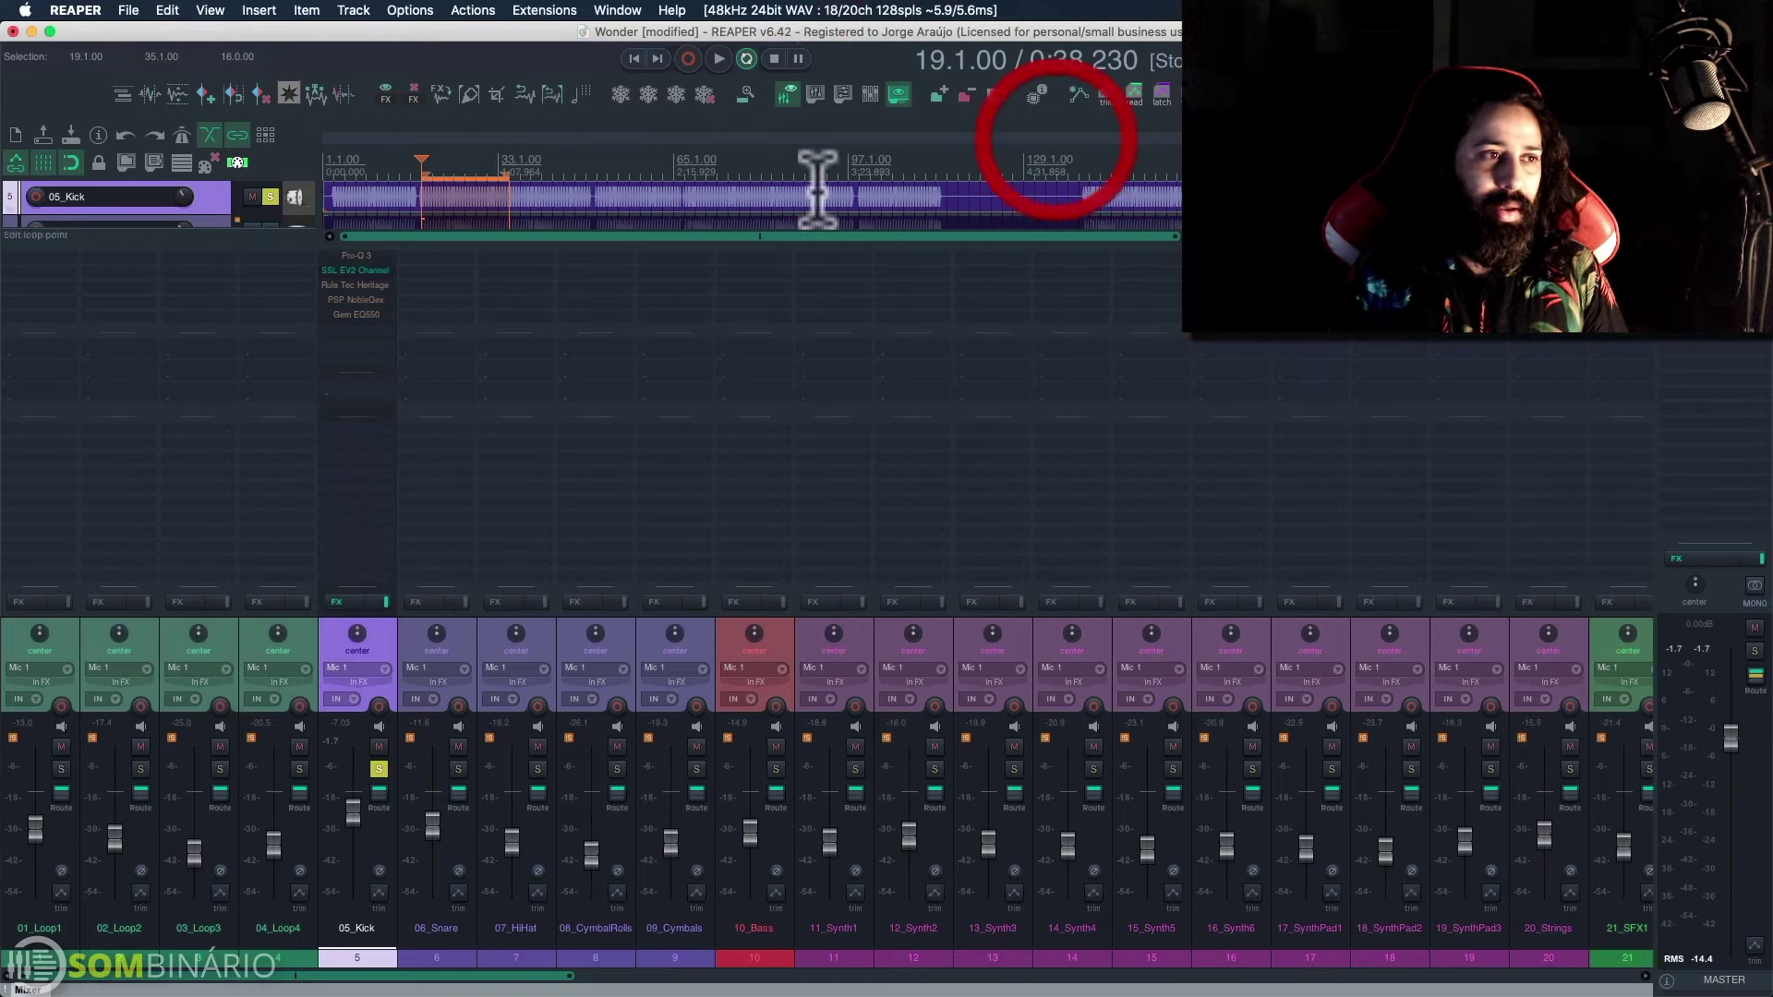
{"action": "left_click", "coordinate": [362, 271]}
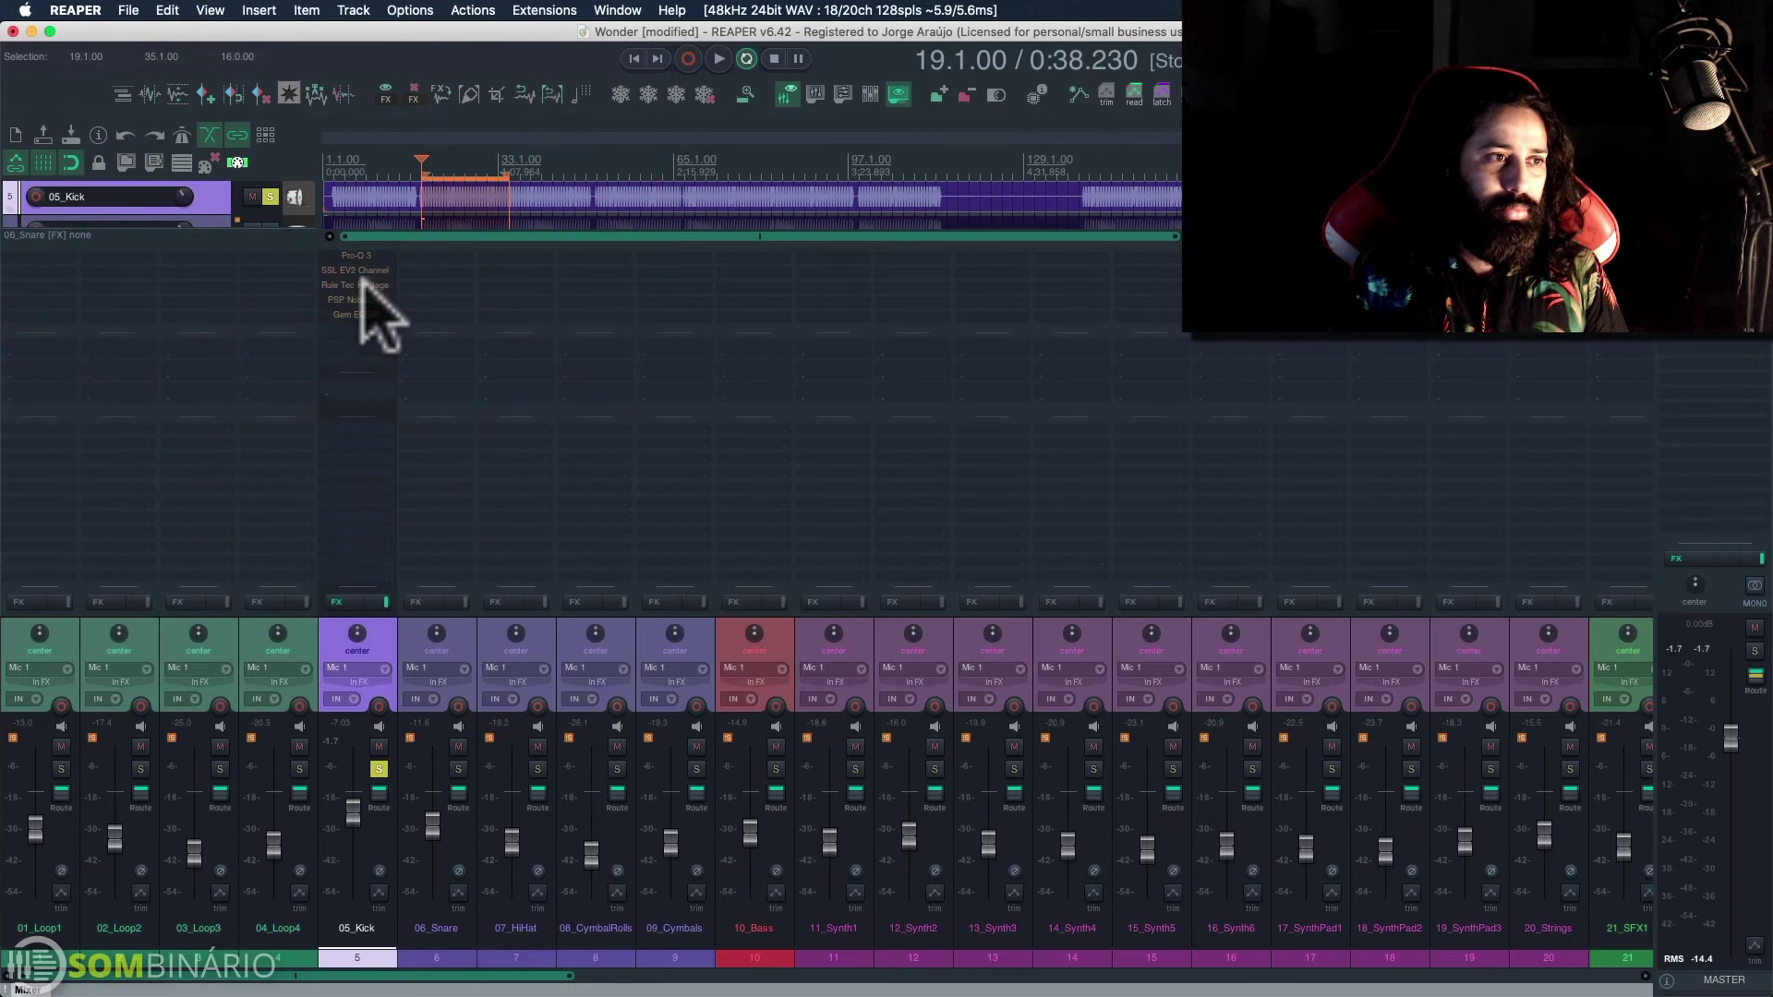
{"action": "left_click", "coordinate": [362, 284]}
{"action": "left_click_drag", "start_coordinate": [553, 244], "coordinate": [691, 165]}
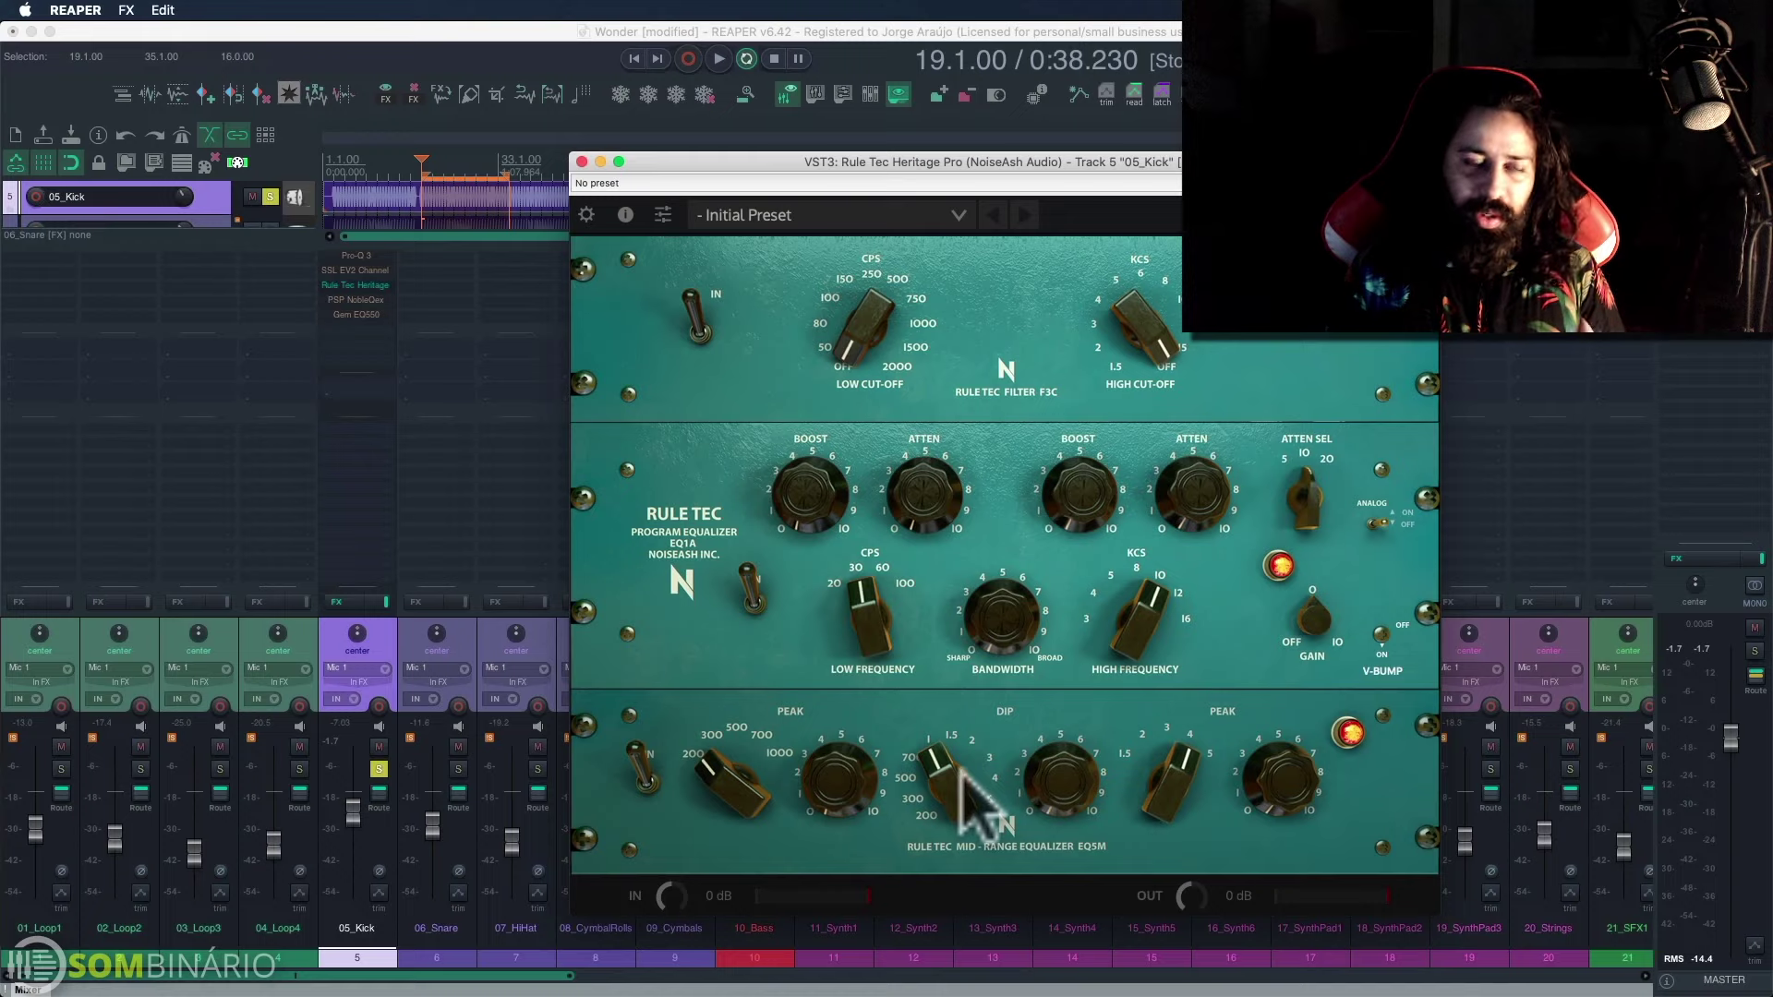
Step: Set the mid-range EQ5M dip frequency to 700 and turn up the dip amount while listening to the kick
{"action": "mouse_move", "coordinate": [955, 801]}
{"action": "left_mouse_down"}
{"action": "mouse_move", "coordinate": [950, 781]}
{"action": "mouse_move", "coordinate": [951, 924]}
{"action": "mouse_move", "coordinate": [953, 780]}
{"action": "mouse_move", "coordinate": [951, 868]}
{"action": "mouse_move", "coordinate": [917, 793]}
{"action": "left_mouse_up"}
{"action": "key", "text": "space"}
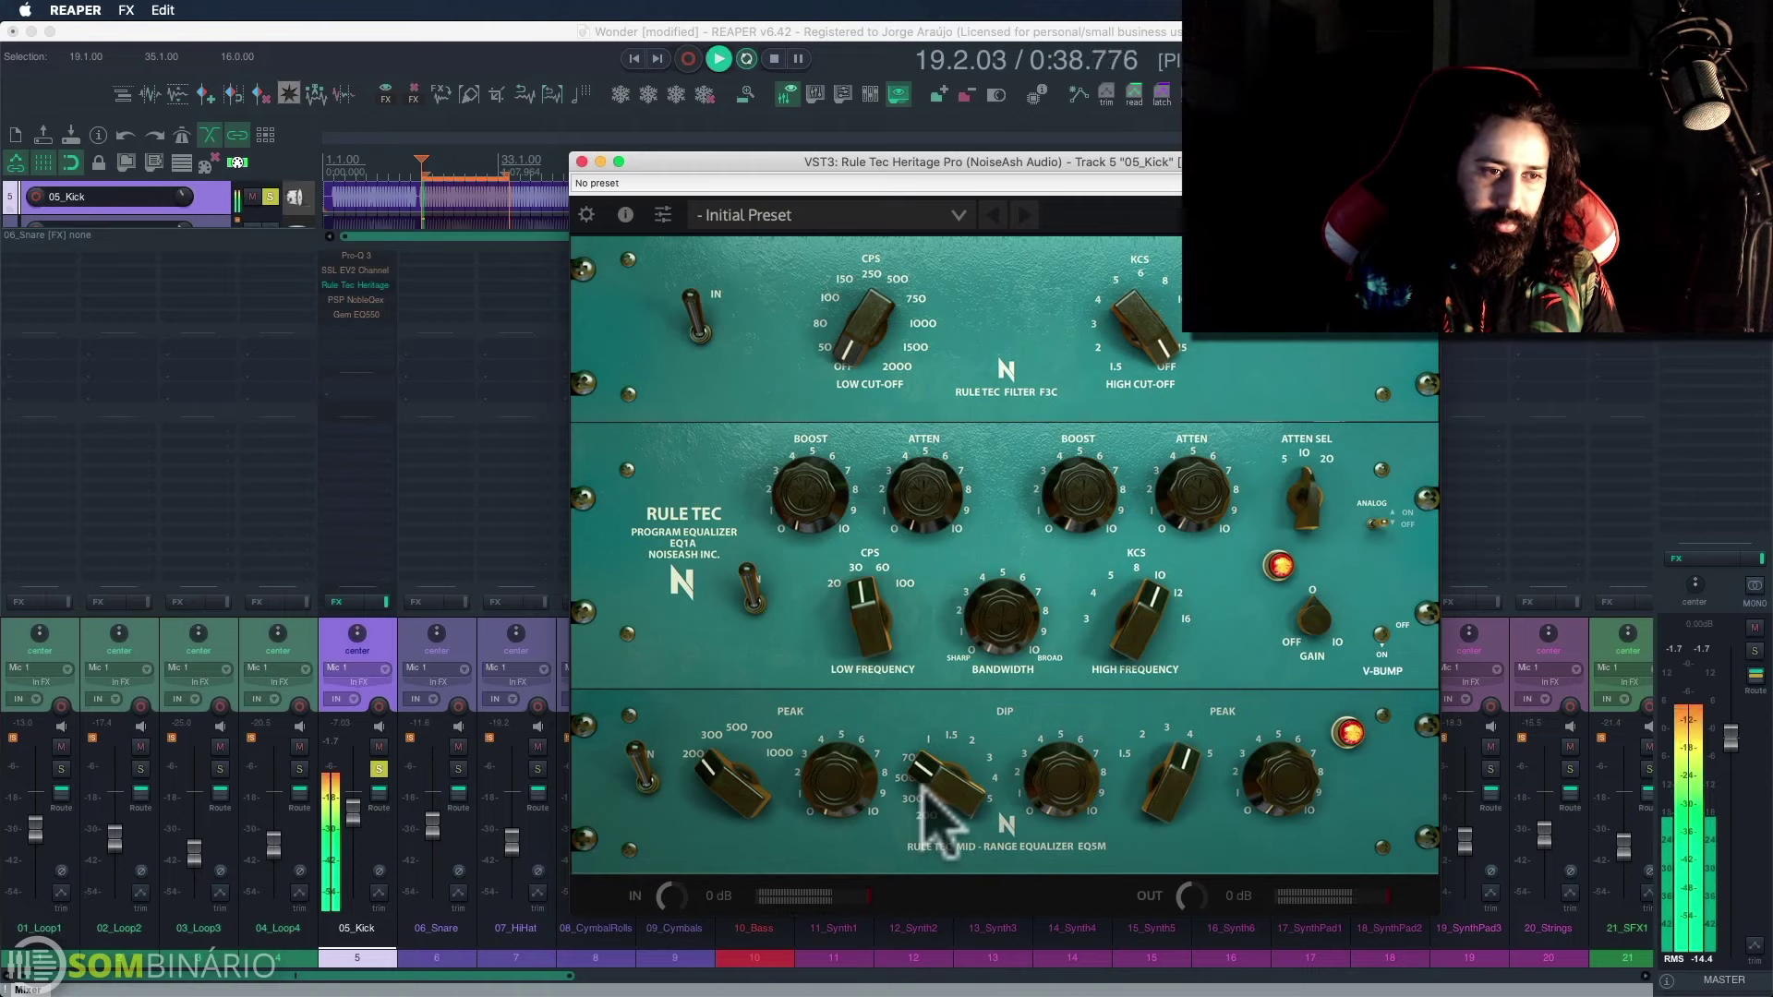
{"action": "left_click", "coordinate": [928, 783]}
{"action": "left_click_drag", "start_coordinate": [1052, 786], "coordinate": [1097, 404]}
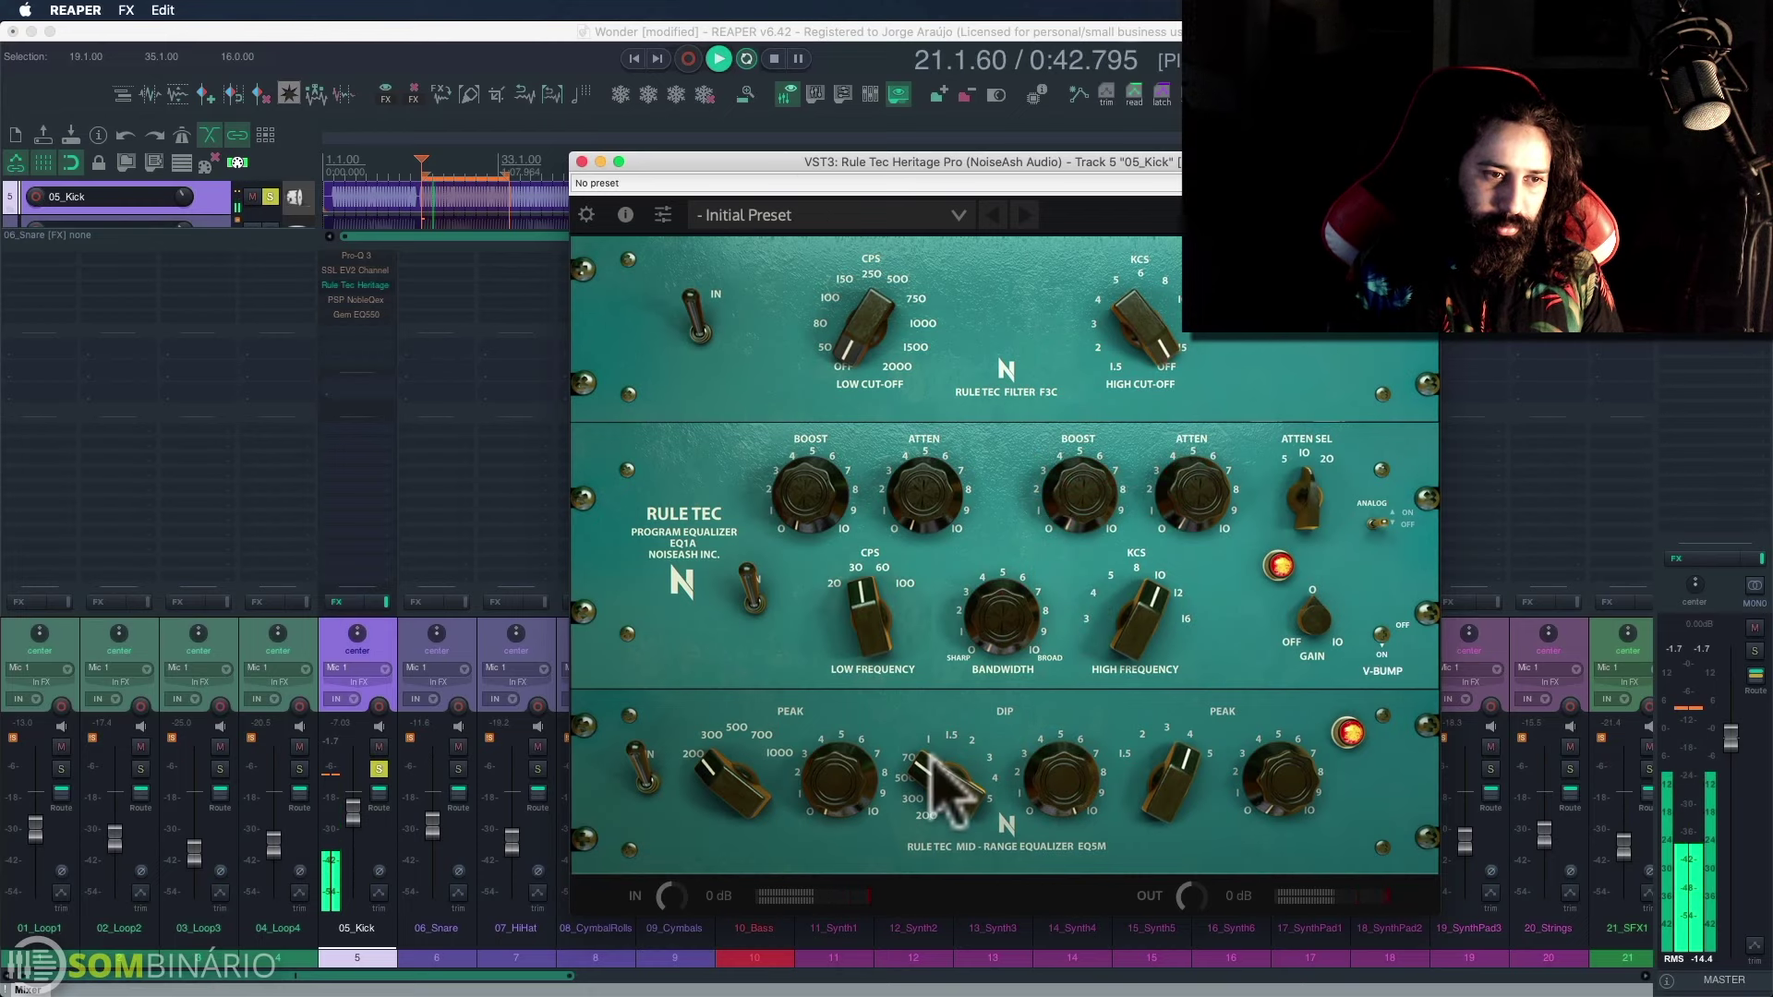
{"action": "left_click_drag", "start_coordinate": [935, 820], "coordinate": [929, 768]}
{"action": "key", "text": "space"}
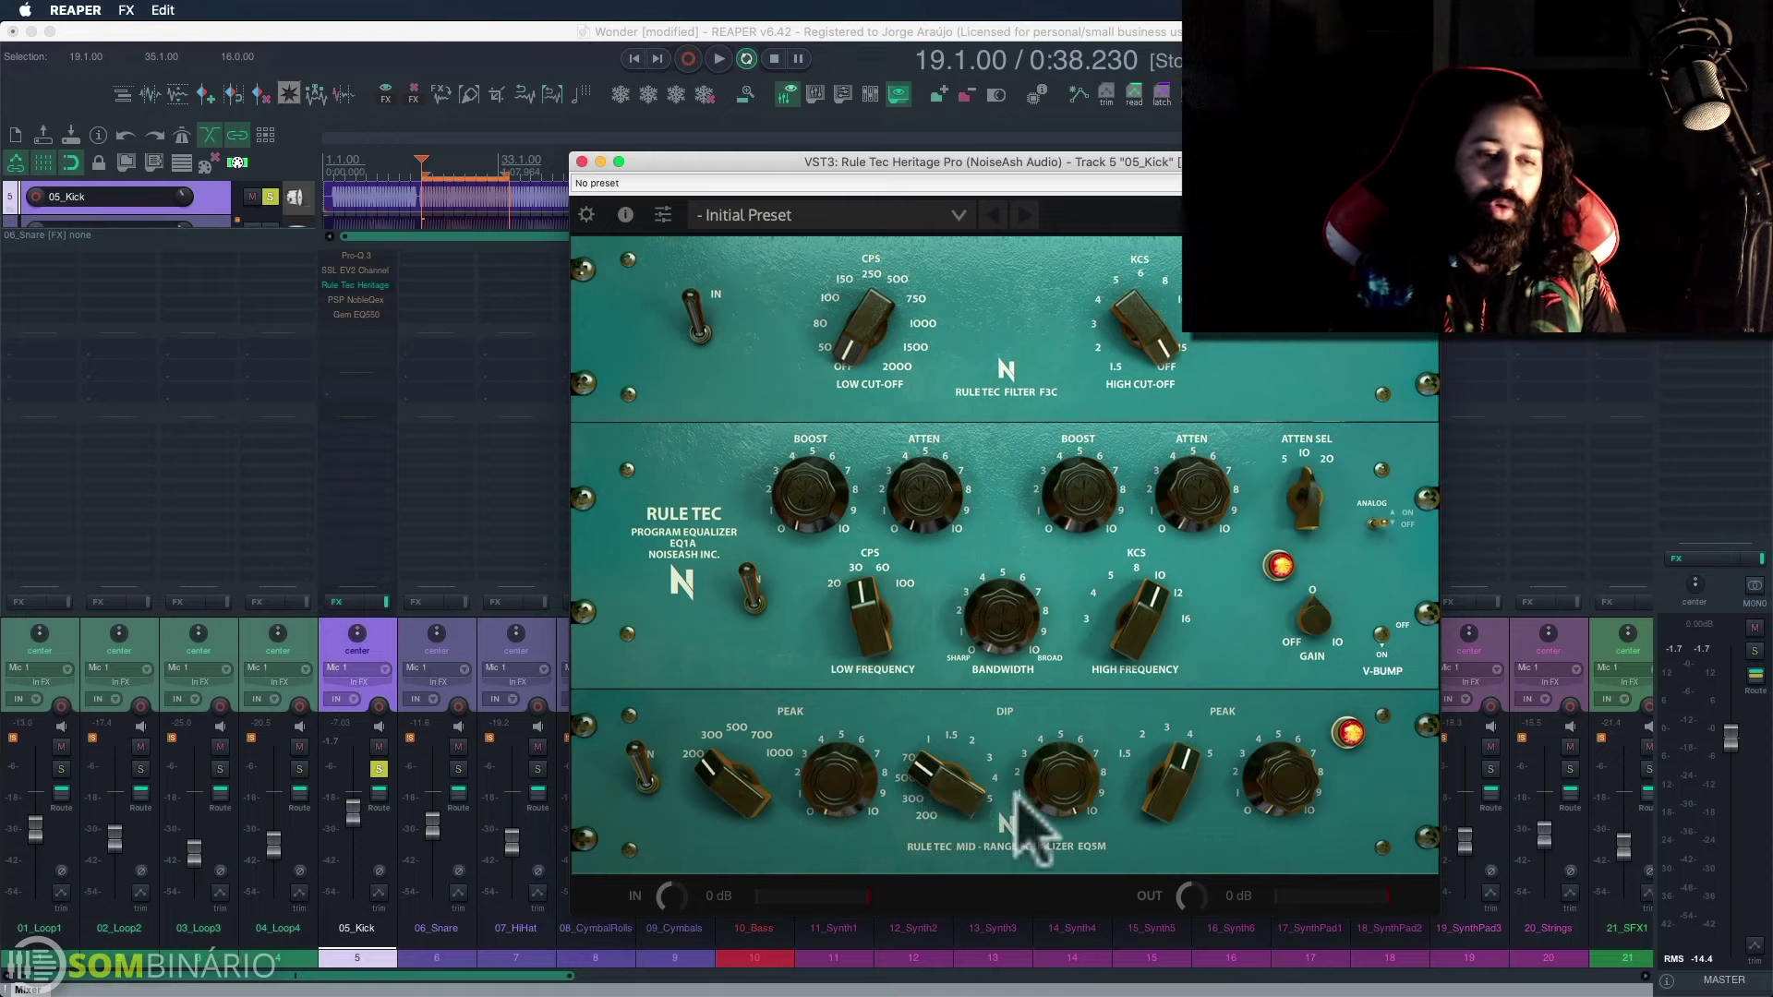
Step: Play the kick and compare the mid-range dip with the Rule Tec Heritage Pro bypassed and active
{"action": "key", "text": "space"}
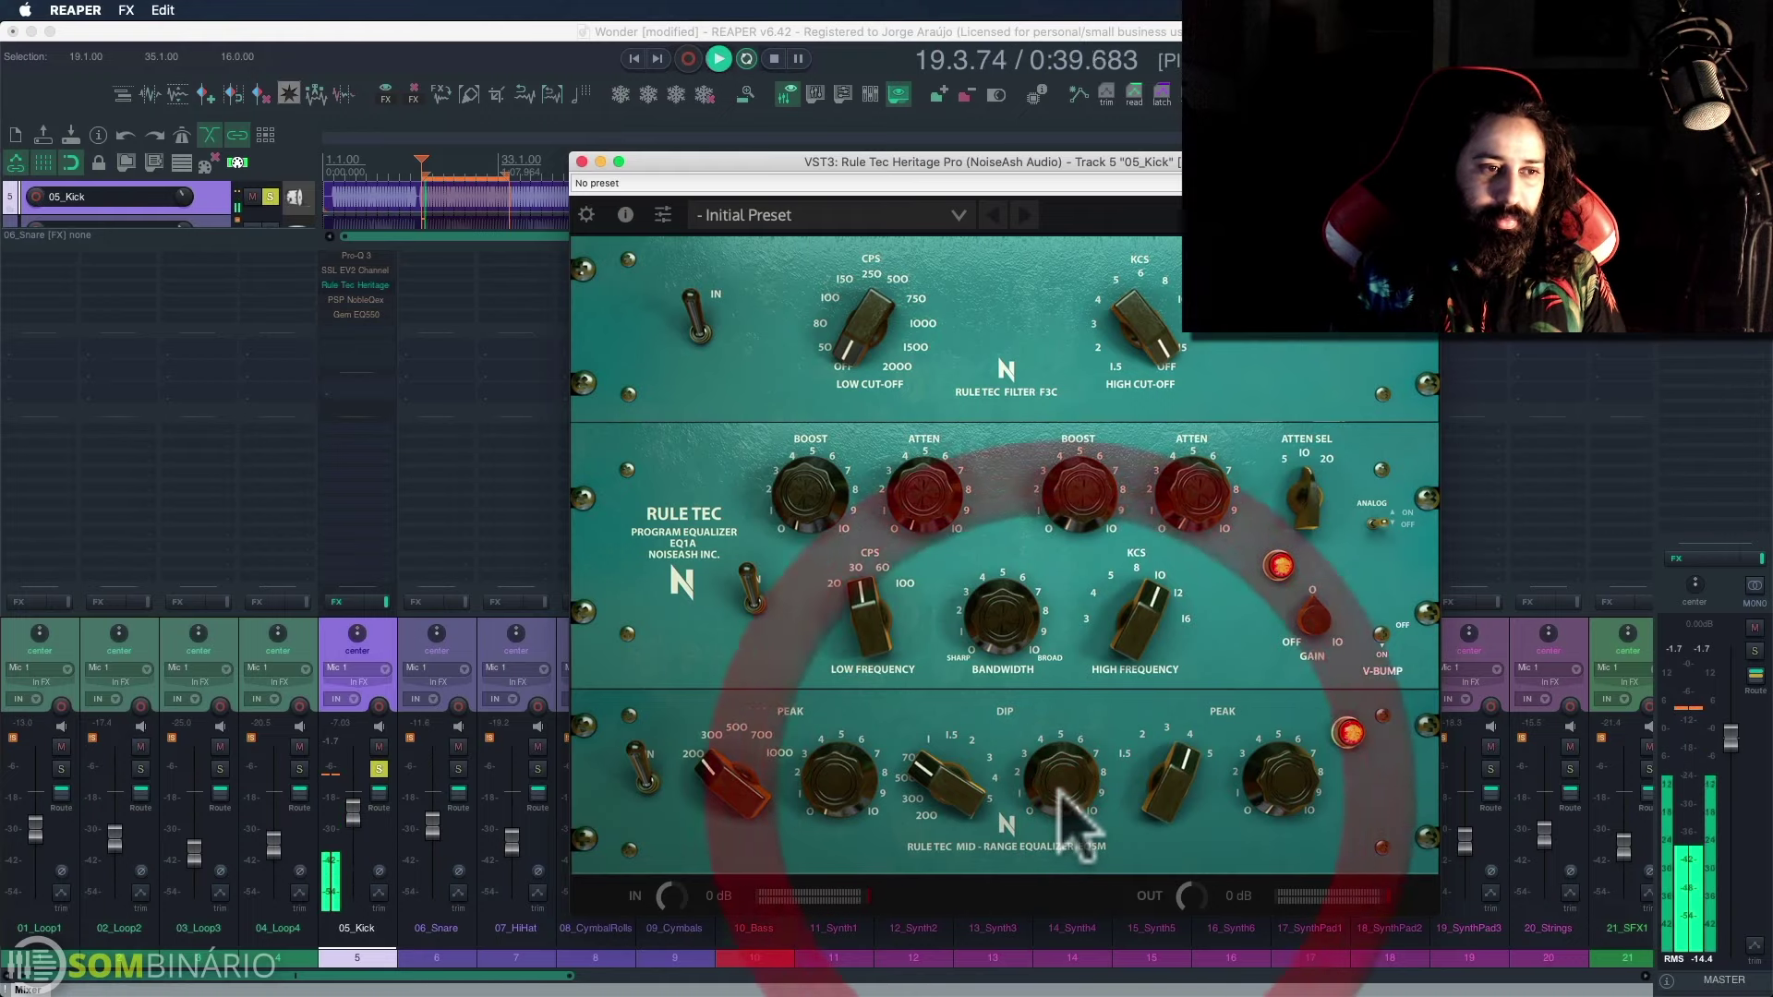
{"action": "left_click", "coordinate": [1430, 184]}
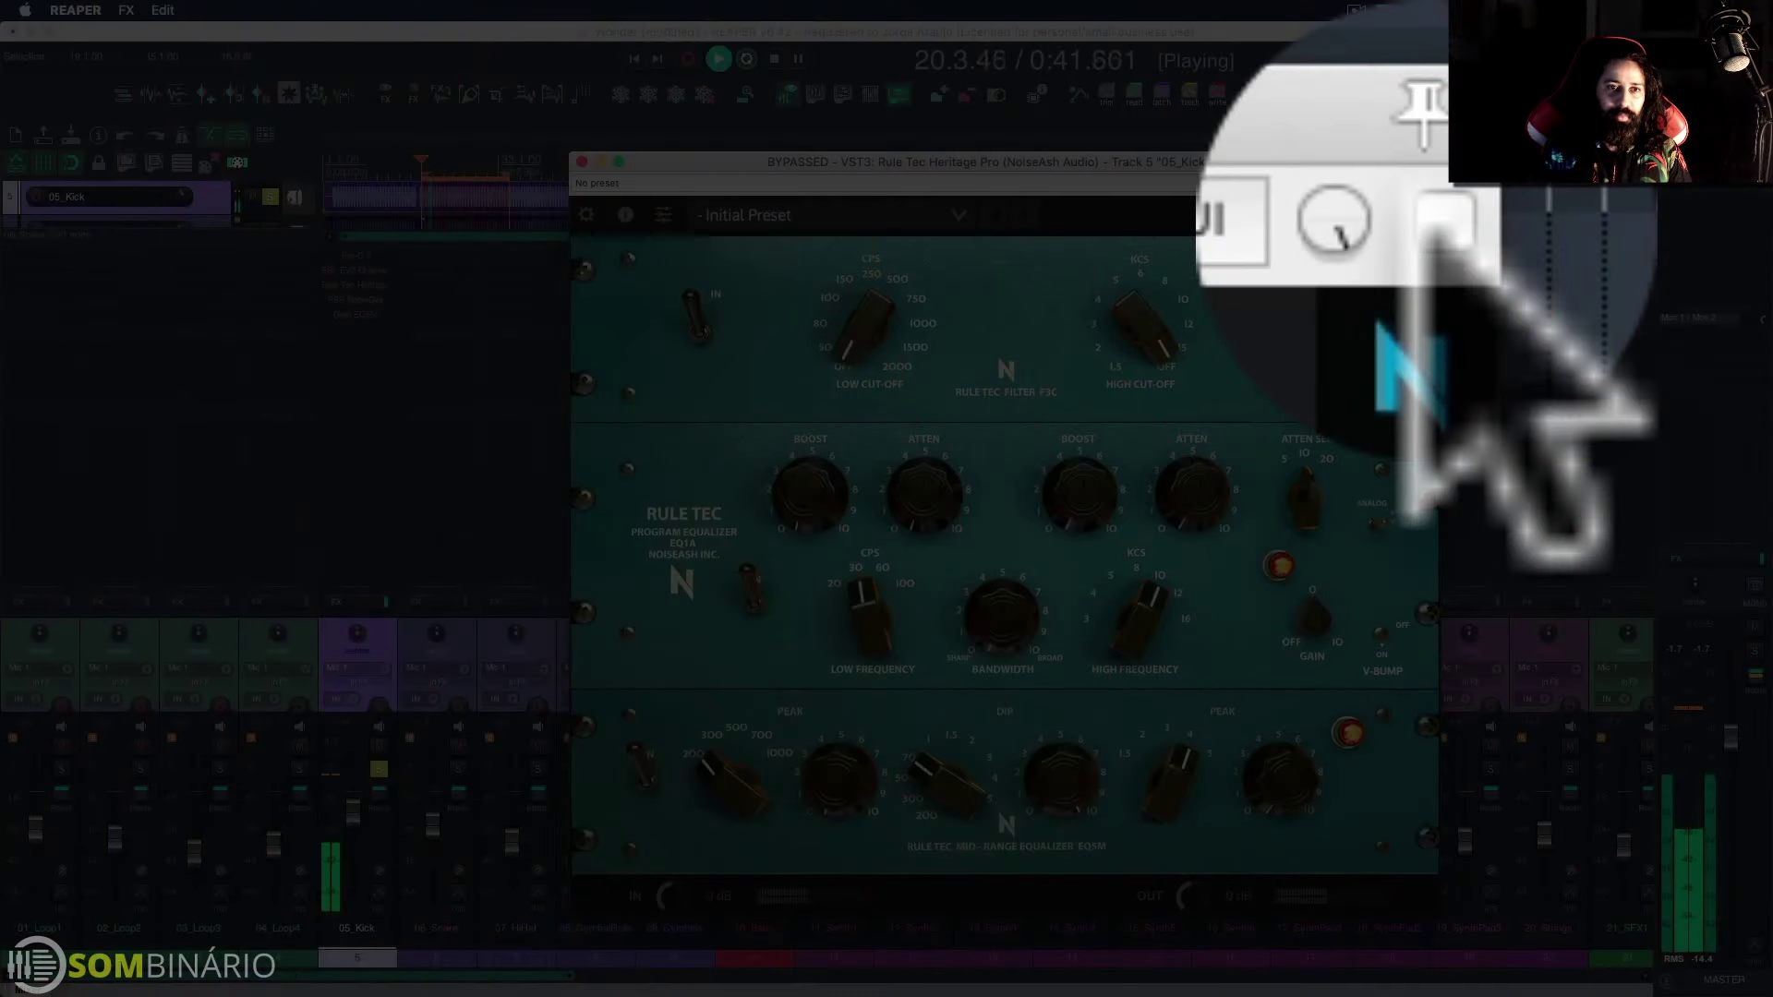
{"action": "left_click", "coordinate": [1430, 184]}
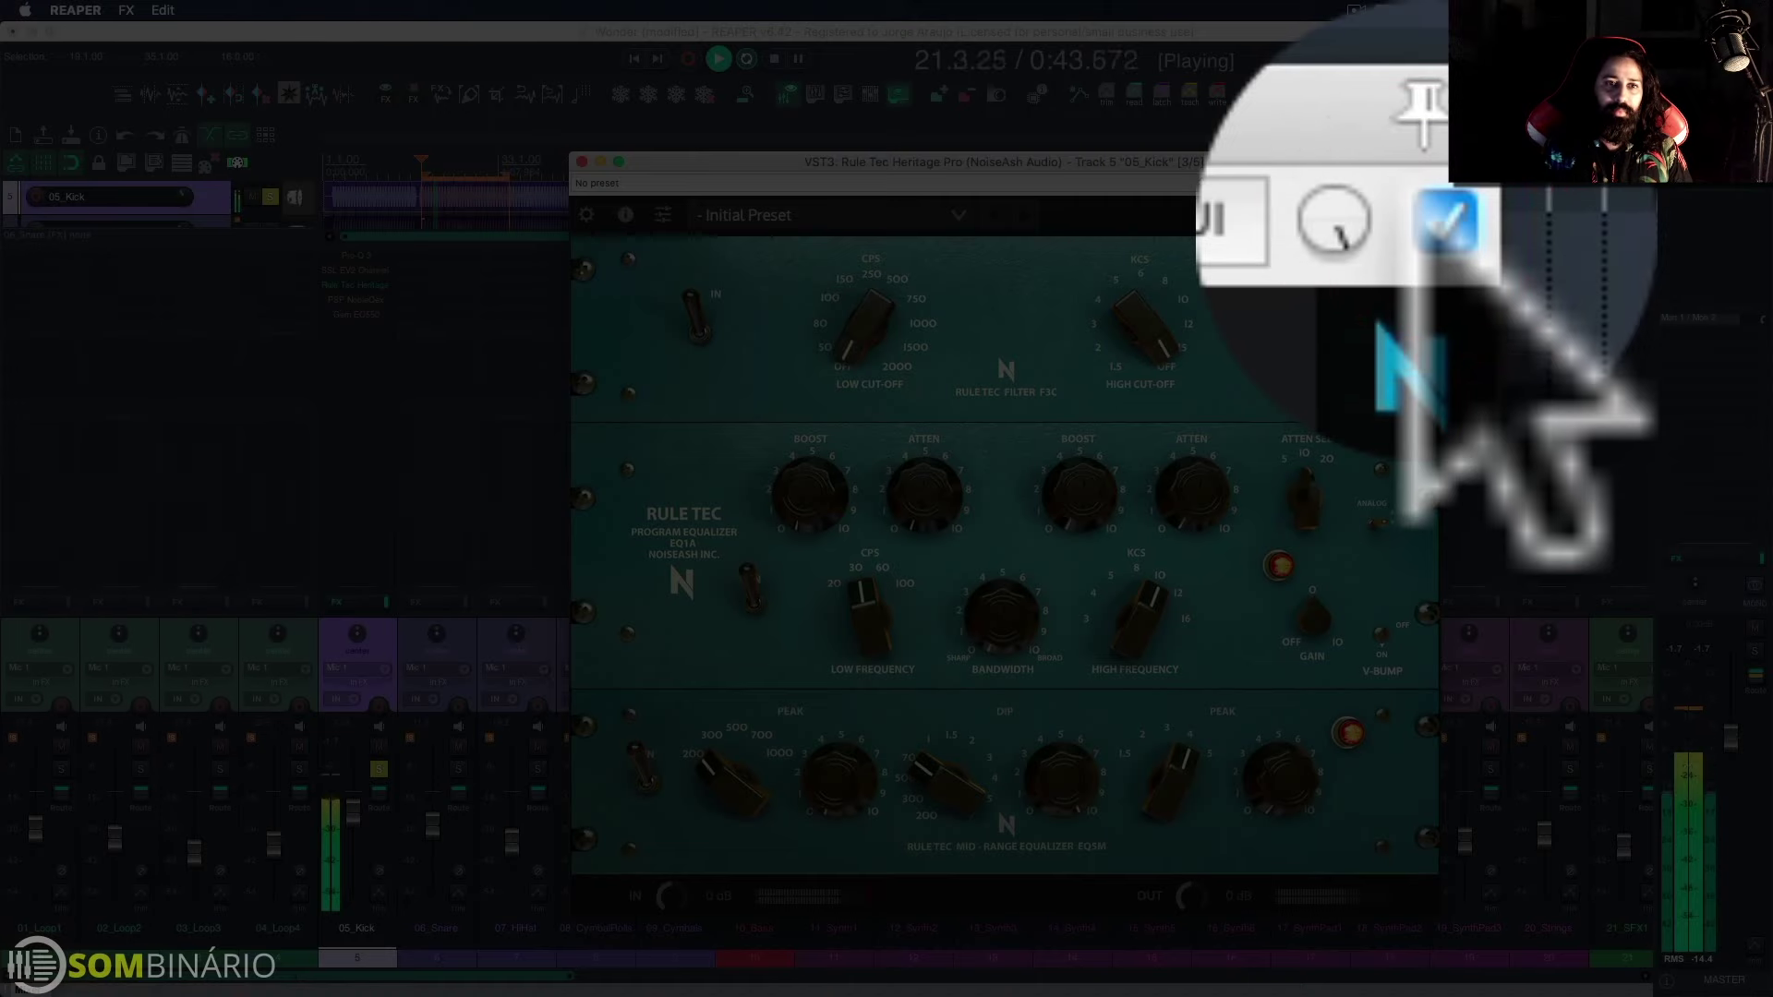
{"action": "key", "text": "space"}
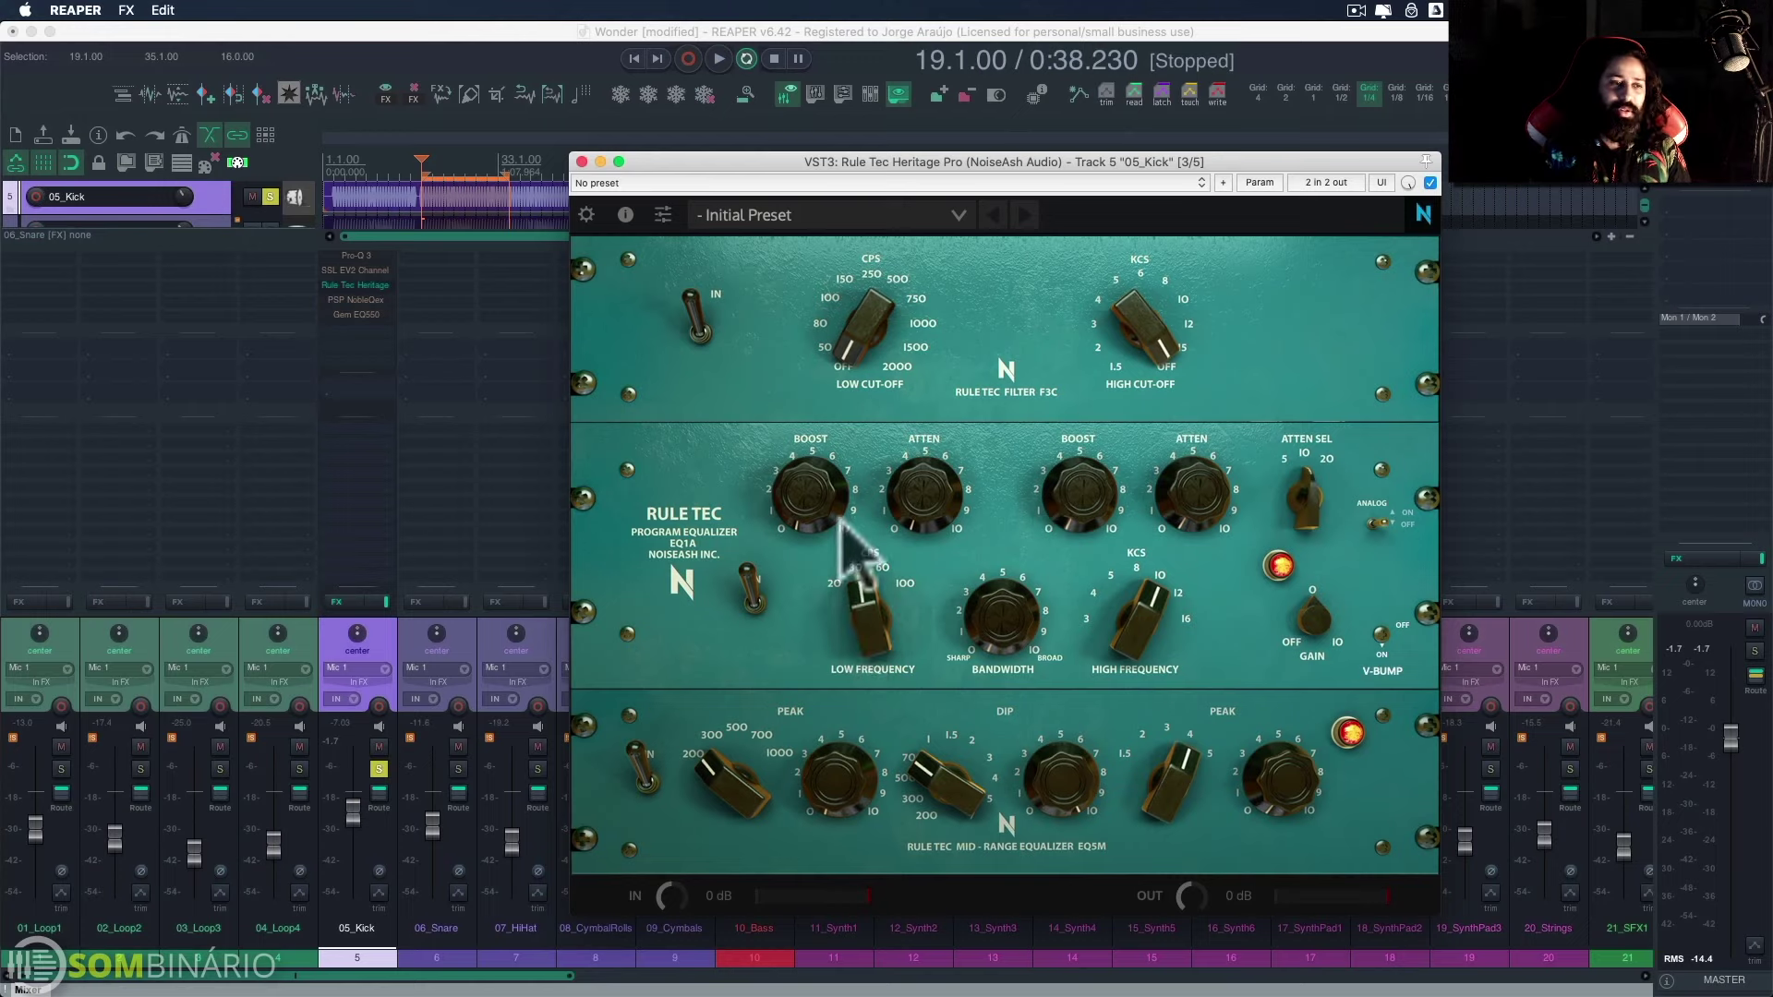
Step: Turn up both the low-frequency attenuation and the low-frequency boost at 30 CPS in the EQ1A section while auditioning the kick
{"action": "left_click", "coordinate": [817, 494]}
{"action": "key", "text": "space"}
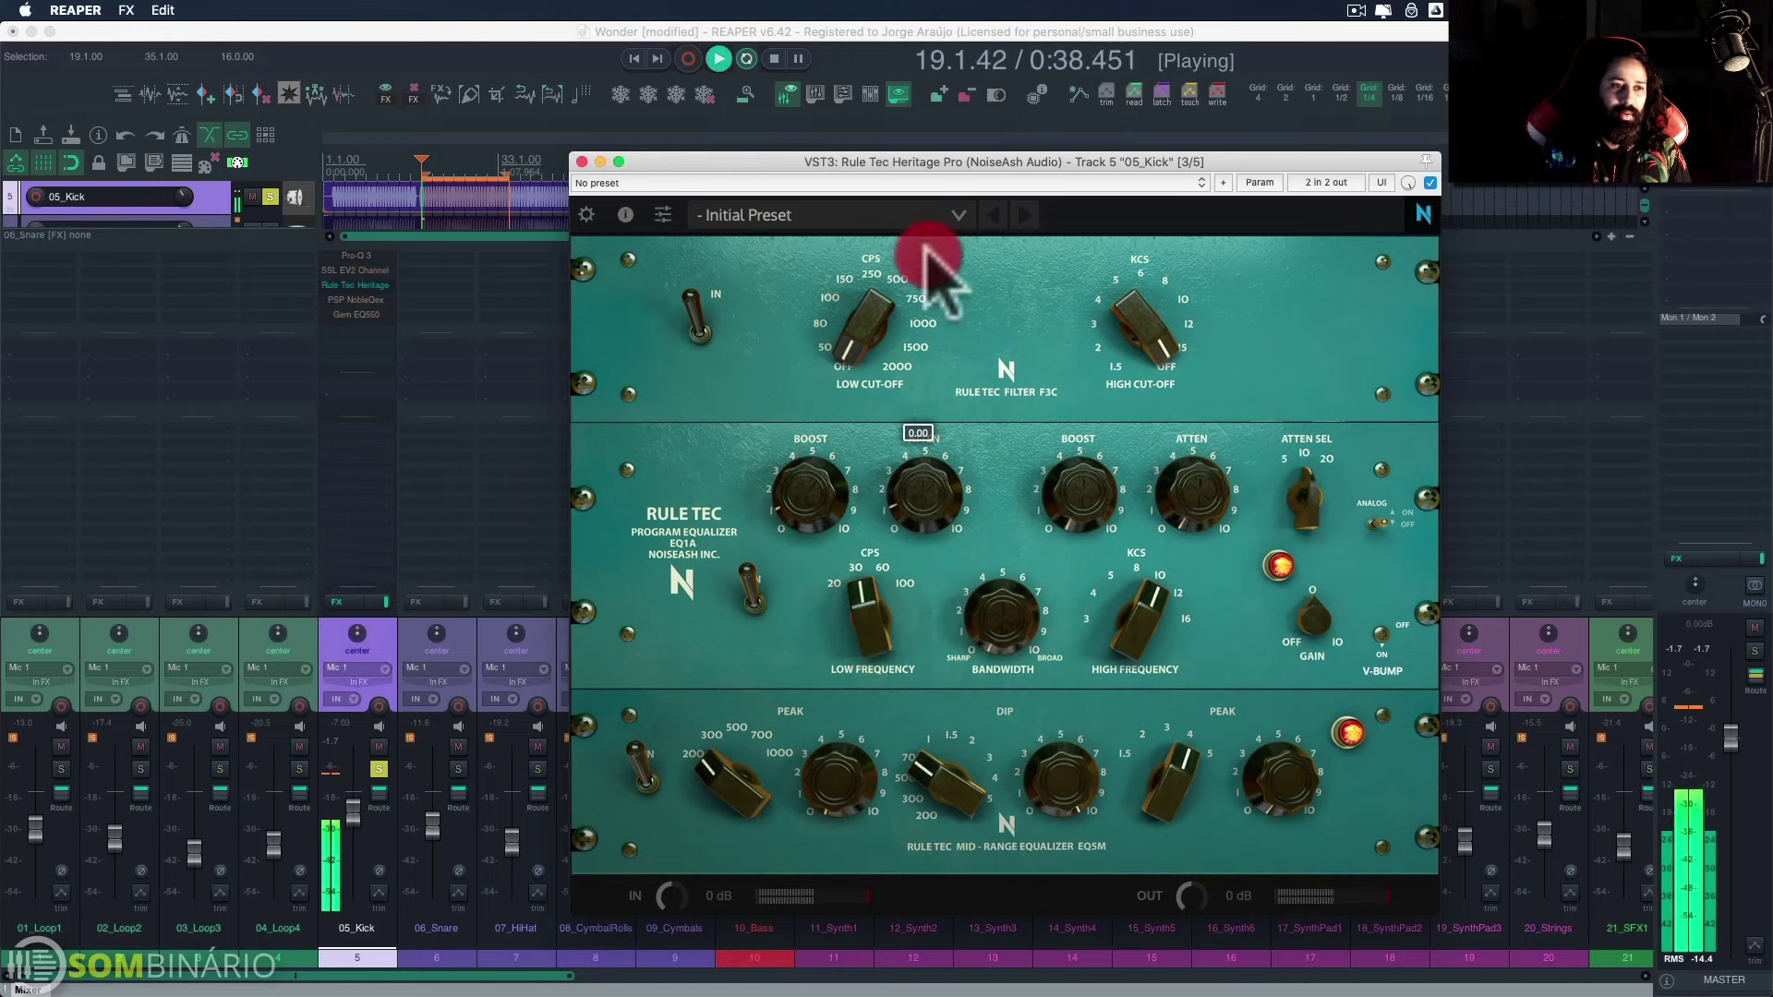
{"action": "left_click", "coordinate": [970, 59]}
{"action": "key", "text": "space"}
{"action": "left_click", "coordinate": [928, 490]}
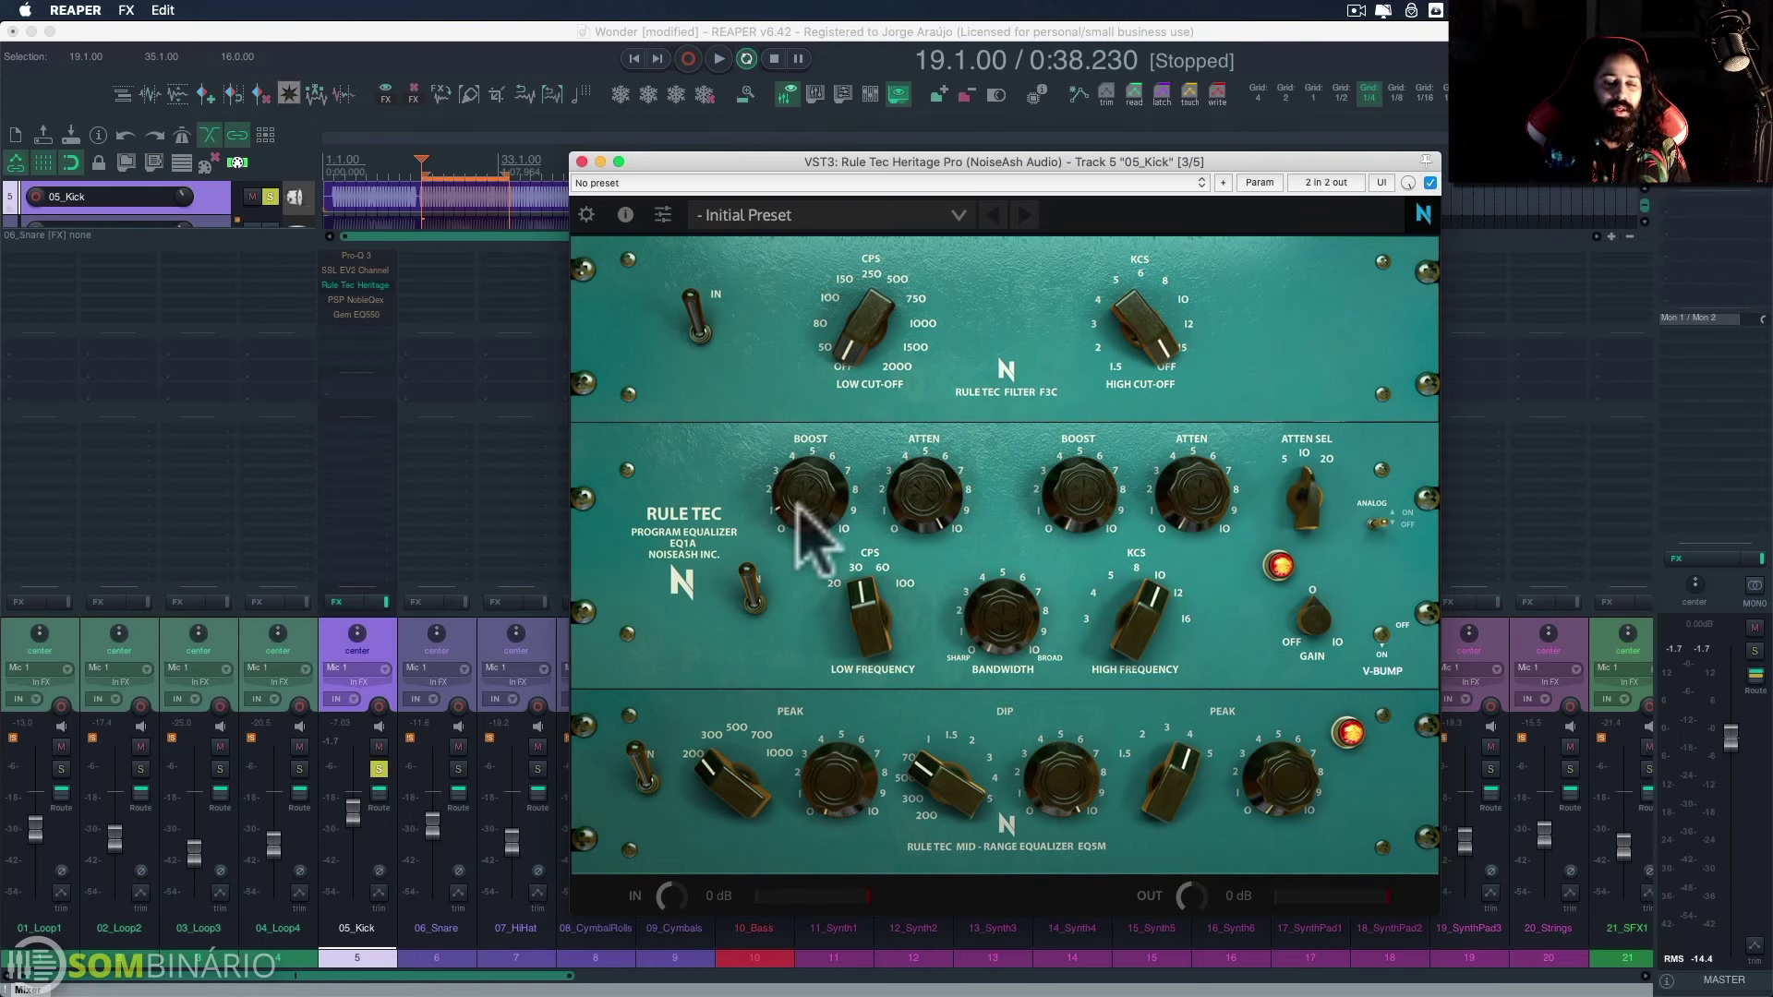
{"action": "key", "text": "space"}
{"action": "left_click_drag", "start_coordinate": [797, 501], "coordinate": [791, 179]}
{"action": "key", "text": "space"}
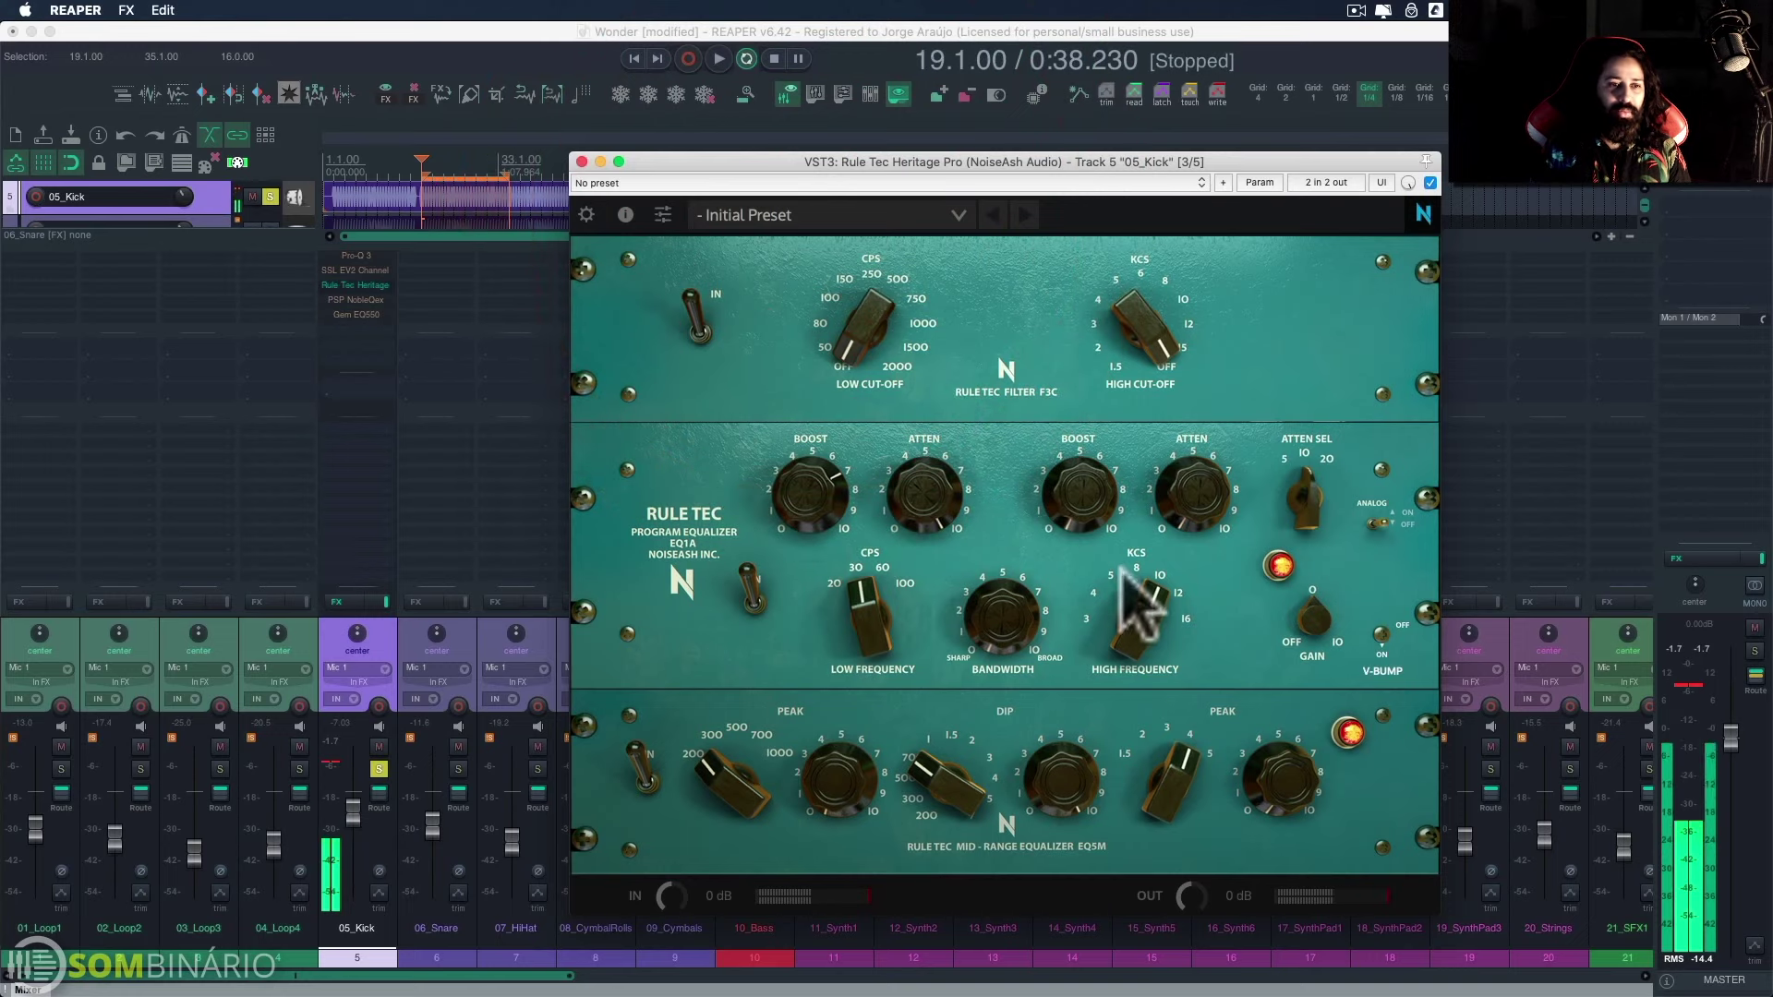
Step: Adjust the EQ1A bandwidth, set the high frequency to 5 KCS, and raise its boost to about 5
{"action": "left_click_drag", "start_coordinate": [1016, 637], "coordinate": [1002, 601]}
{"action": "left_click_drag", "start_coordinate": [1149, 621], "coordinate": [1143, 729]}
{"action": "left_click_drag", "start_coordinate": [1117, 660], "coordinate": [1087, 305]}
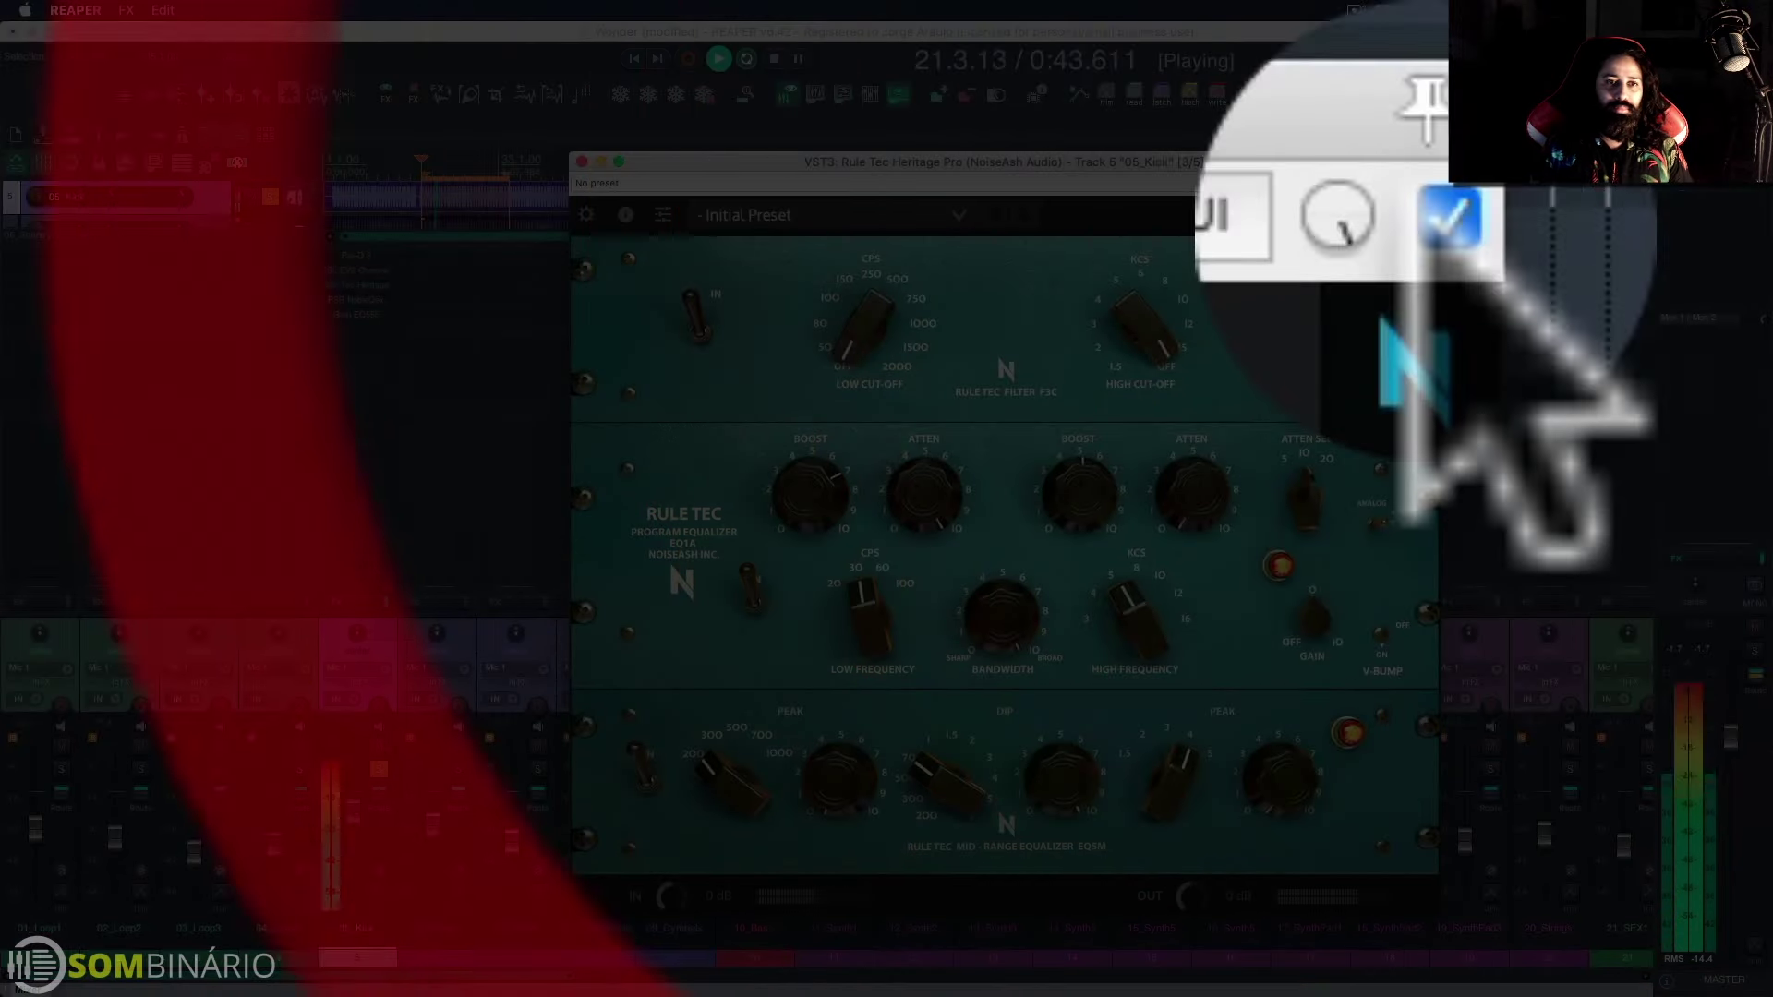
Step: Compare the complete Rule Tec Heritage Pro setting against the bypassed kick during playback, leaving the plugin active
{"action": "left_click", "coordinate": [1430, 183]}
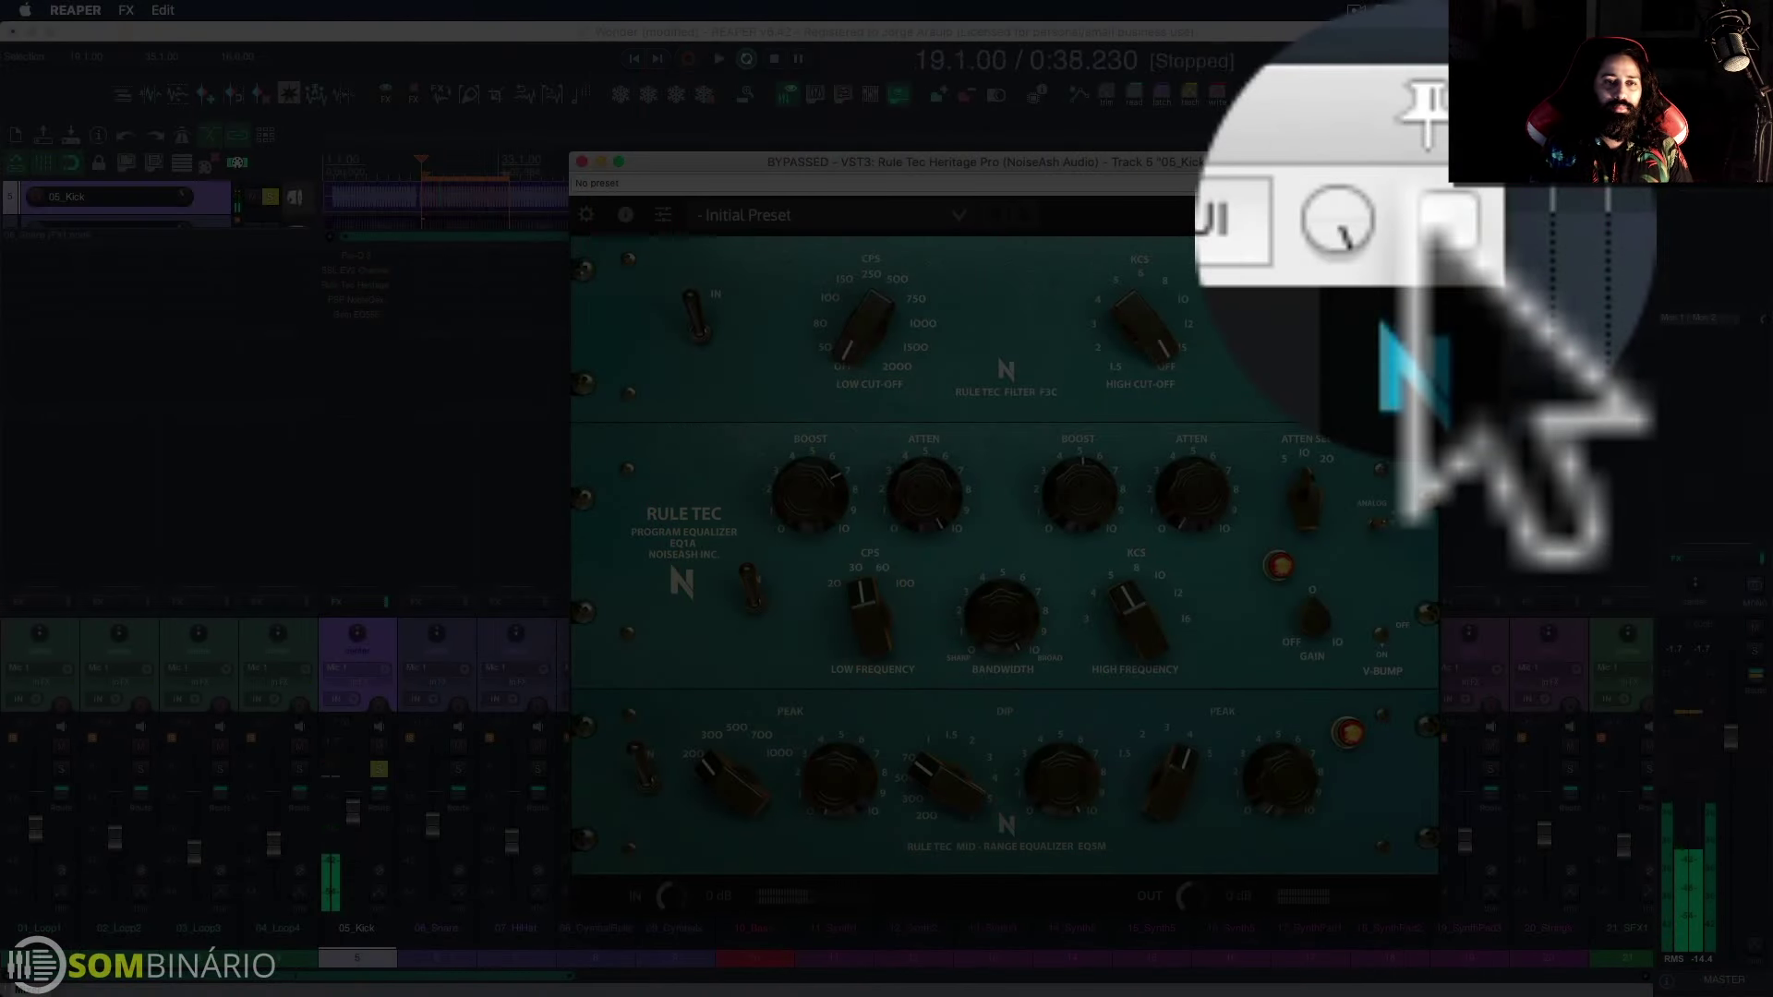
{"action": "left_click", "coordinate": [1430, 182]}
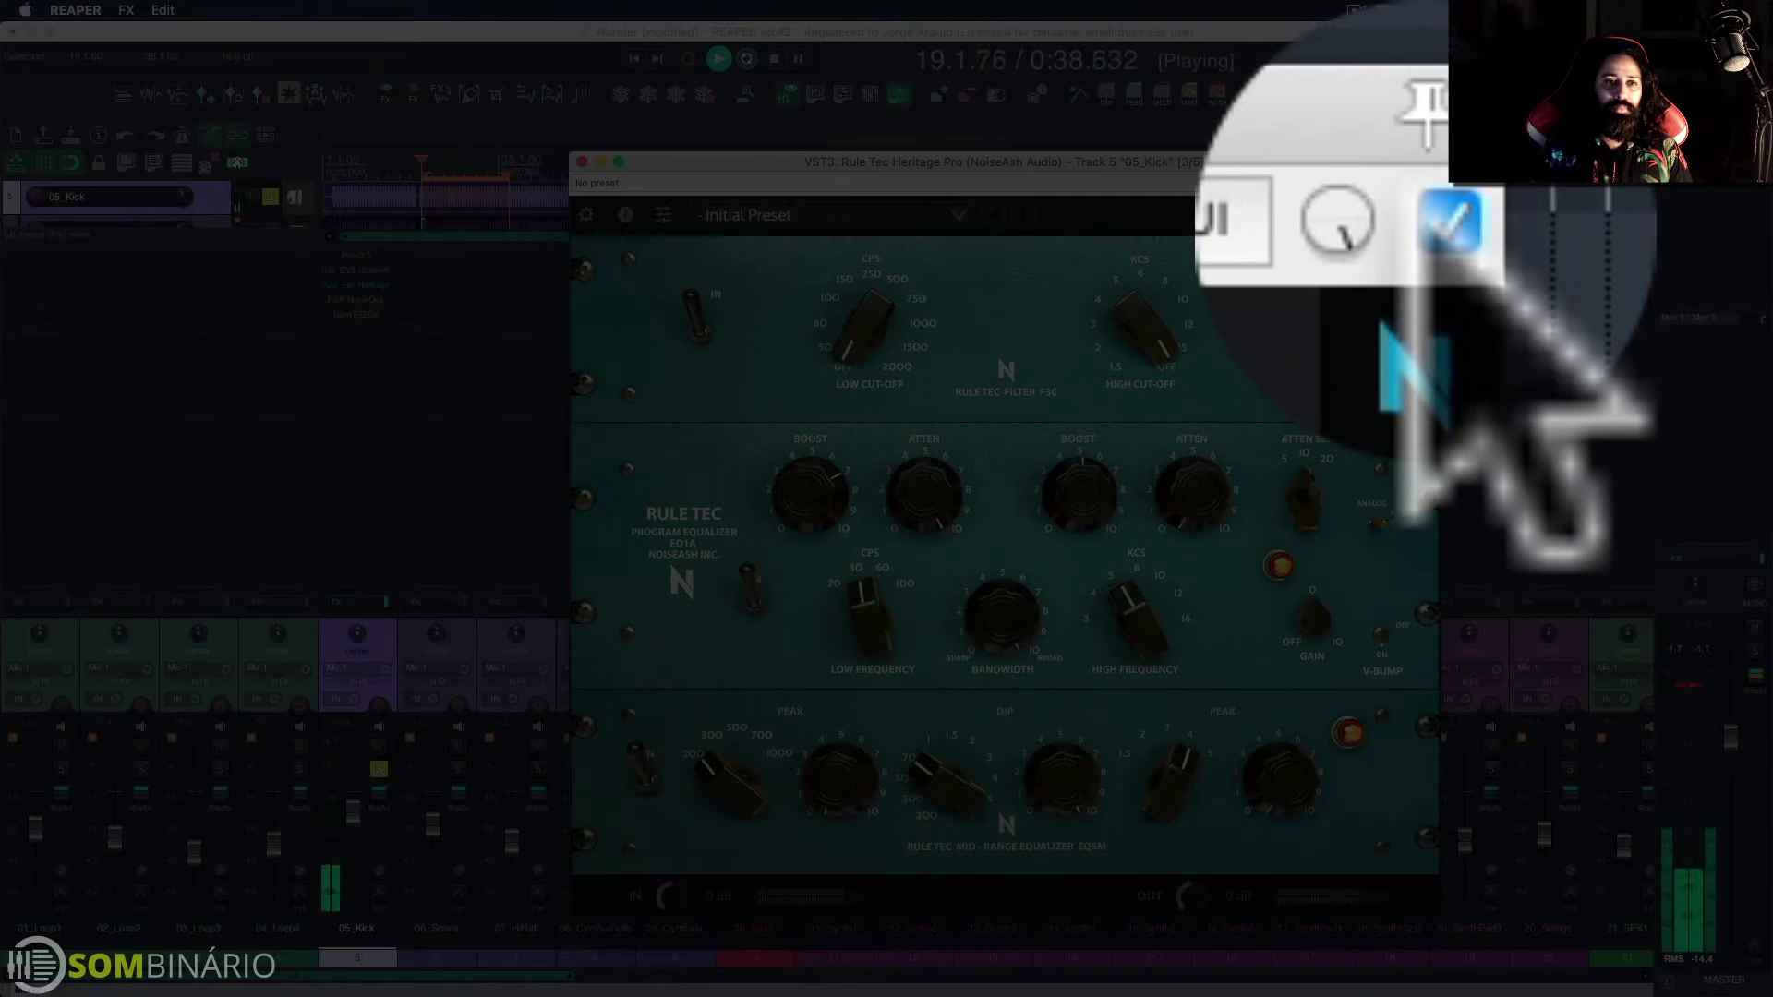
{"action": "left_click", "coordinate": [1431, 183]}
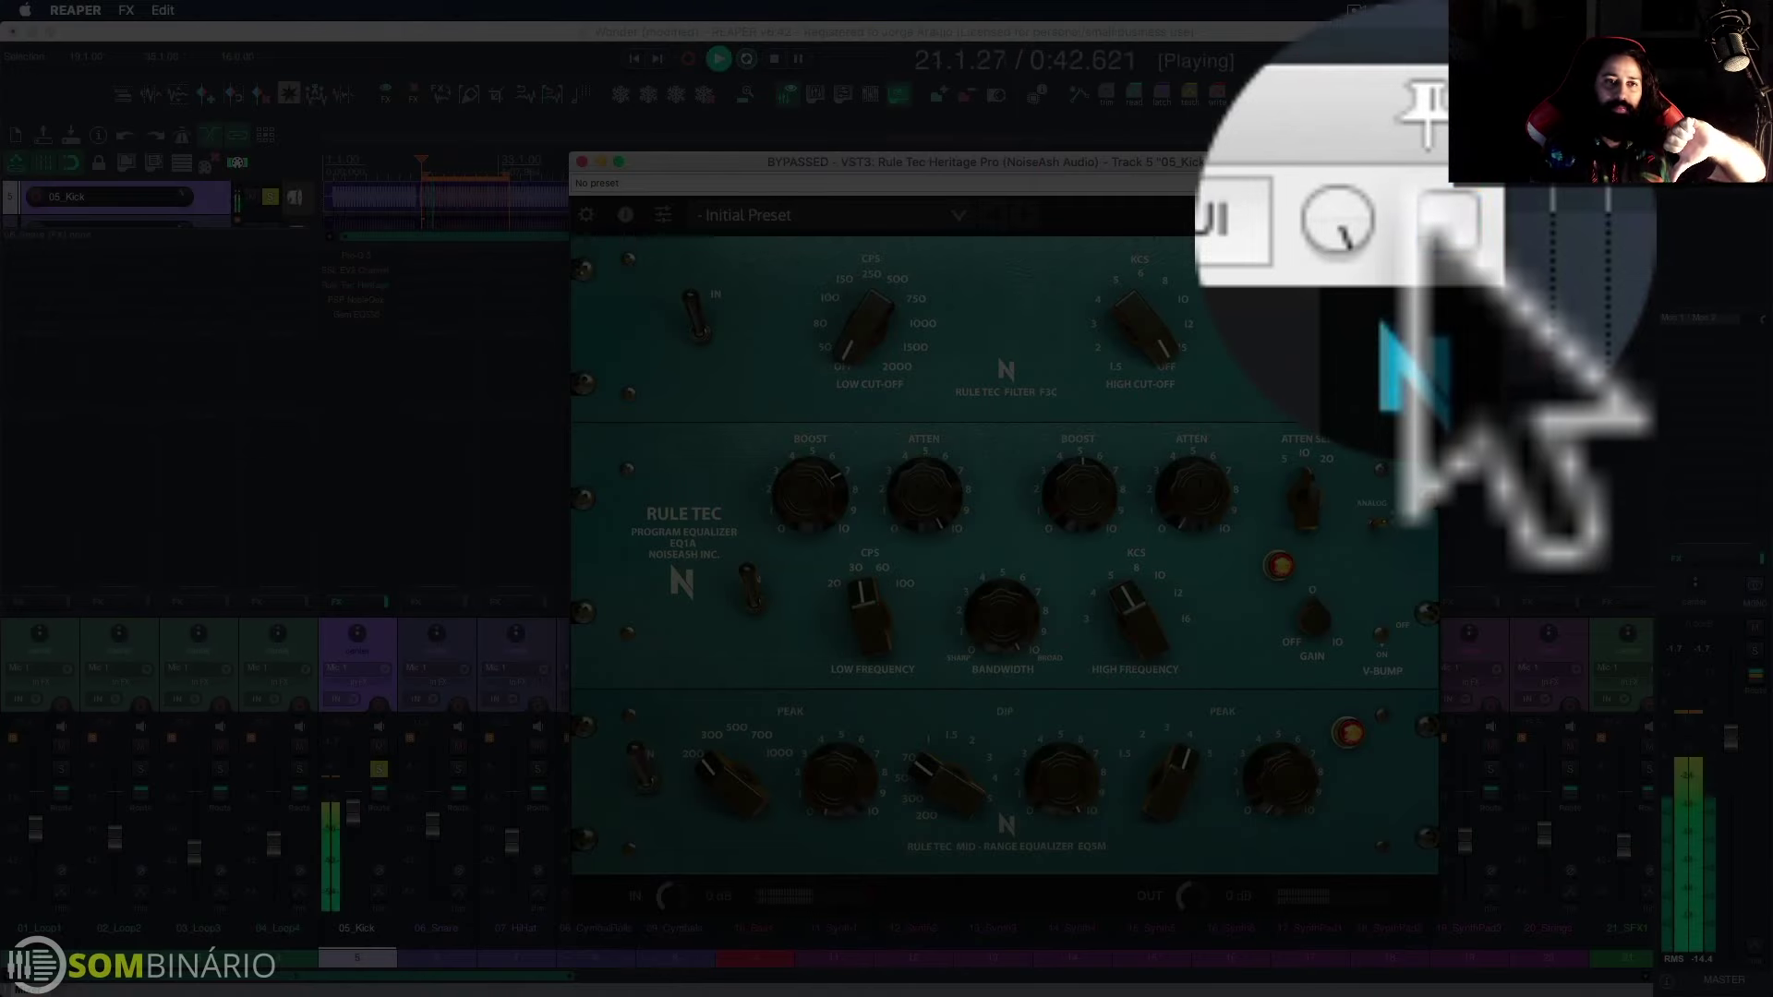
{"action": "left_click", "coordinate": [1430, 183]}
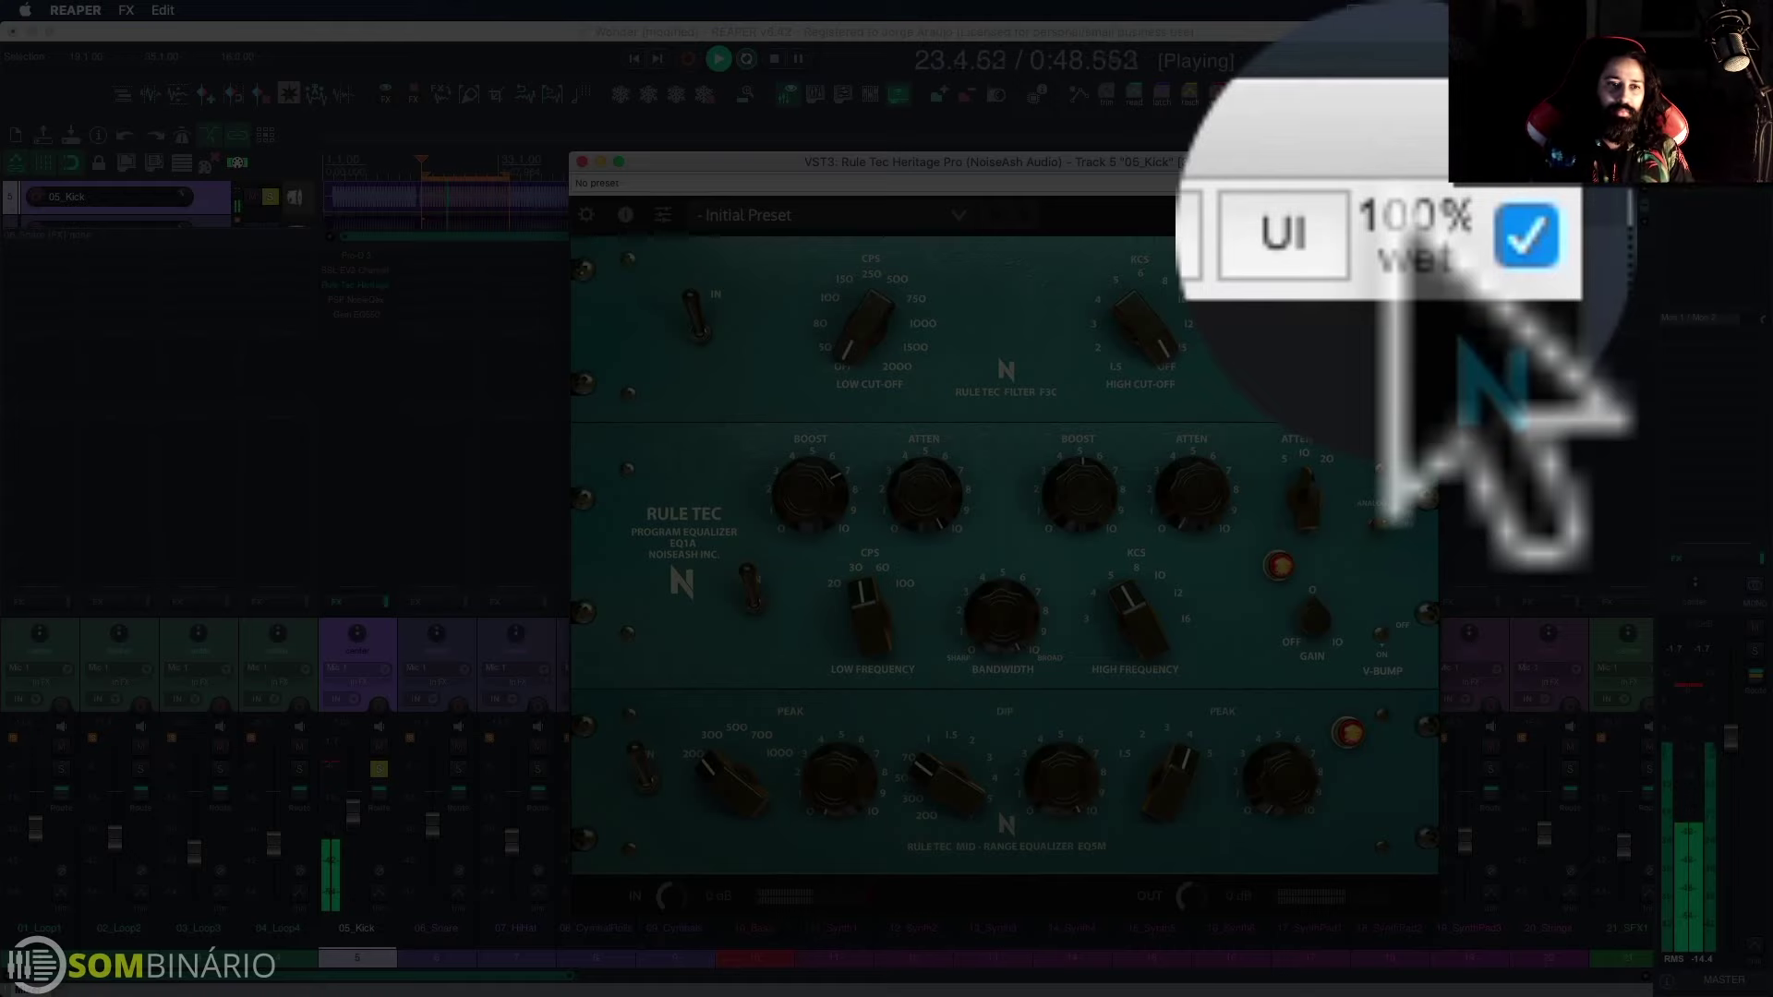
{"action": "key", "text": "space"}
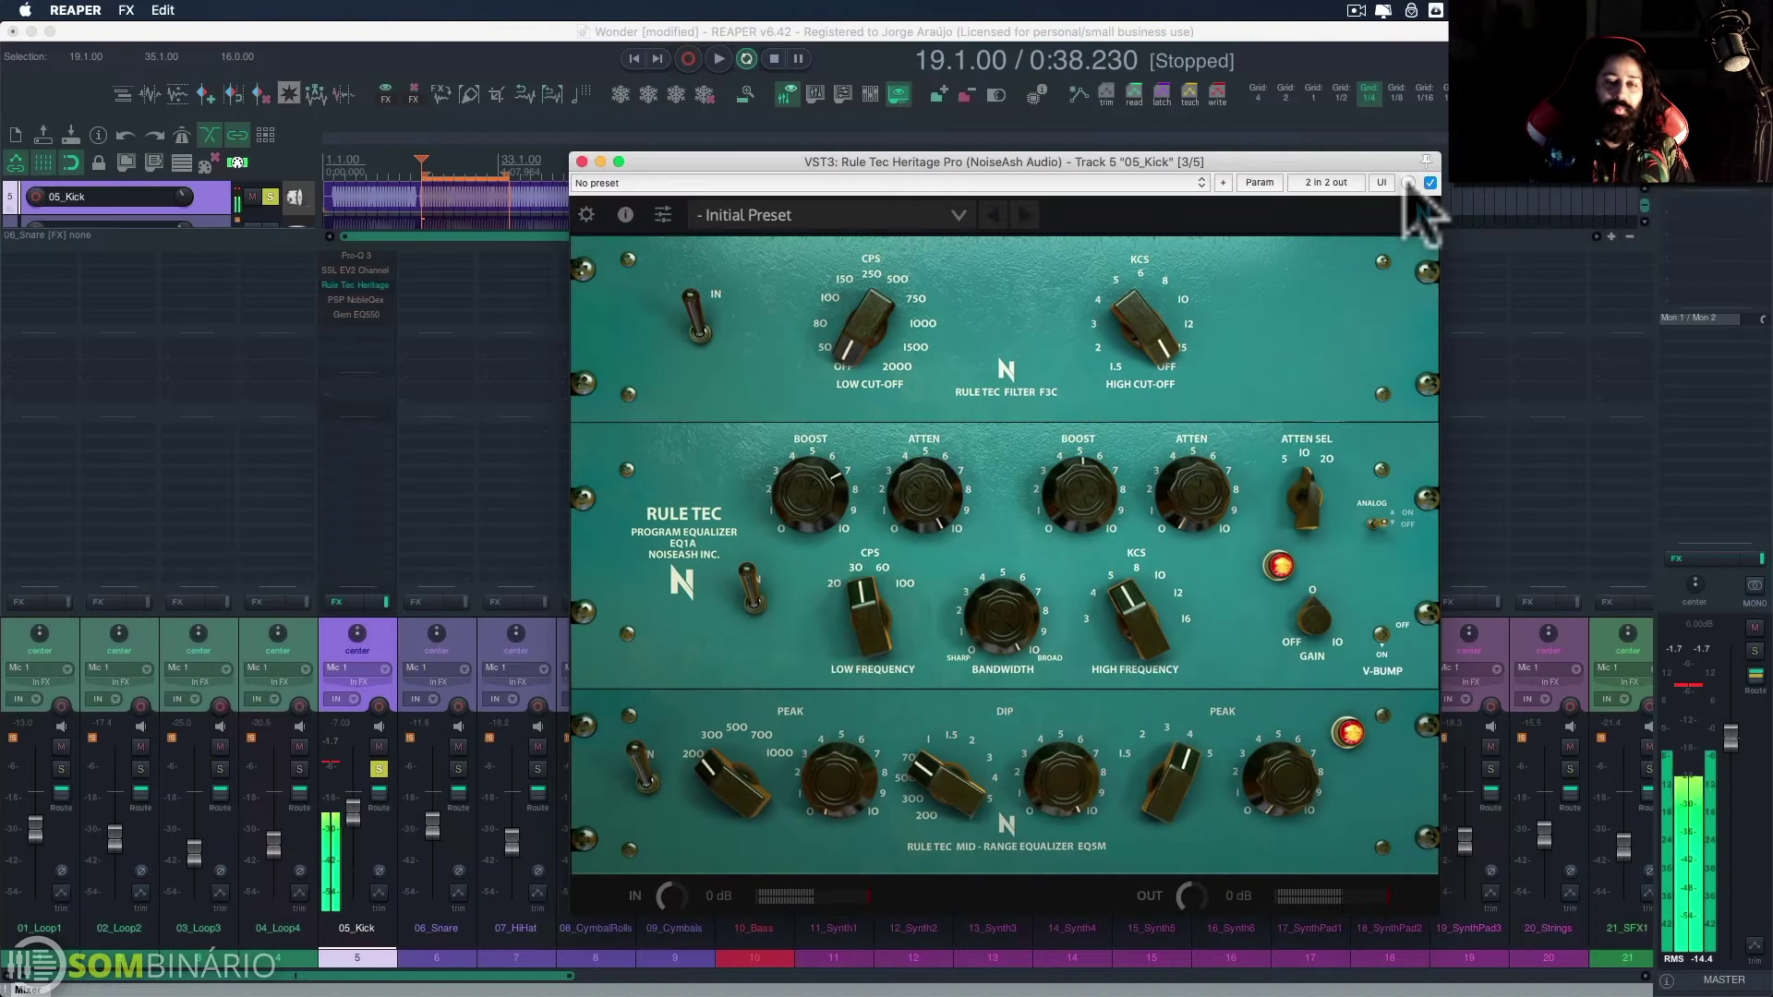
Step: Bypass the Rule Tec Heritage Pro, open Pro-Q 3 alongside it, and audition the kick through Pro-Q 3
{"action": "left_click", "coordinate": [367, 285], "text": "shift"}
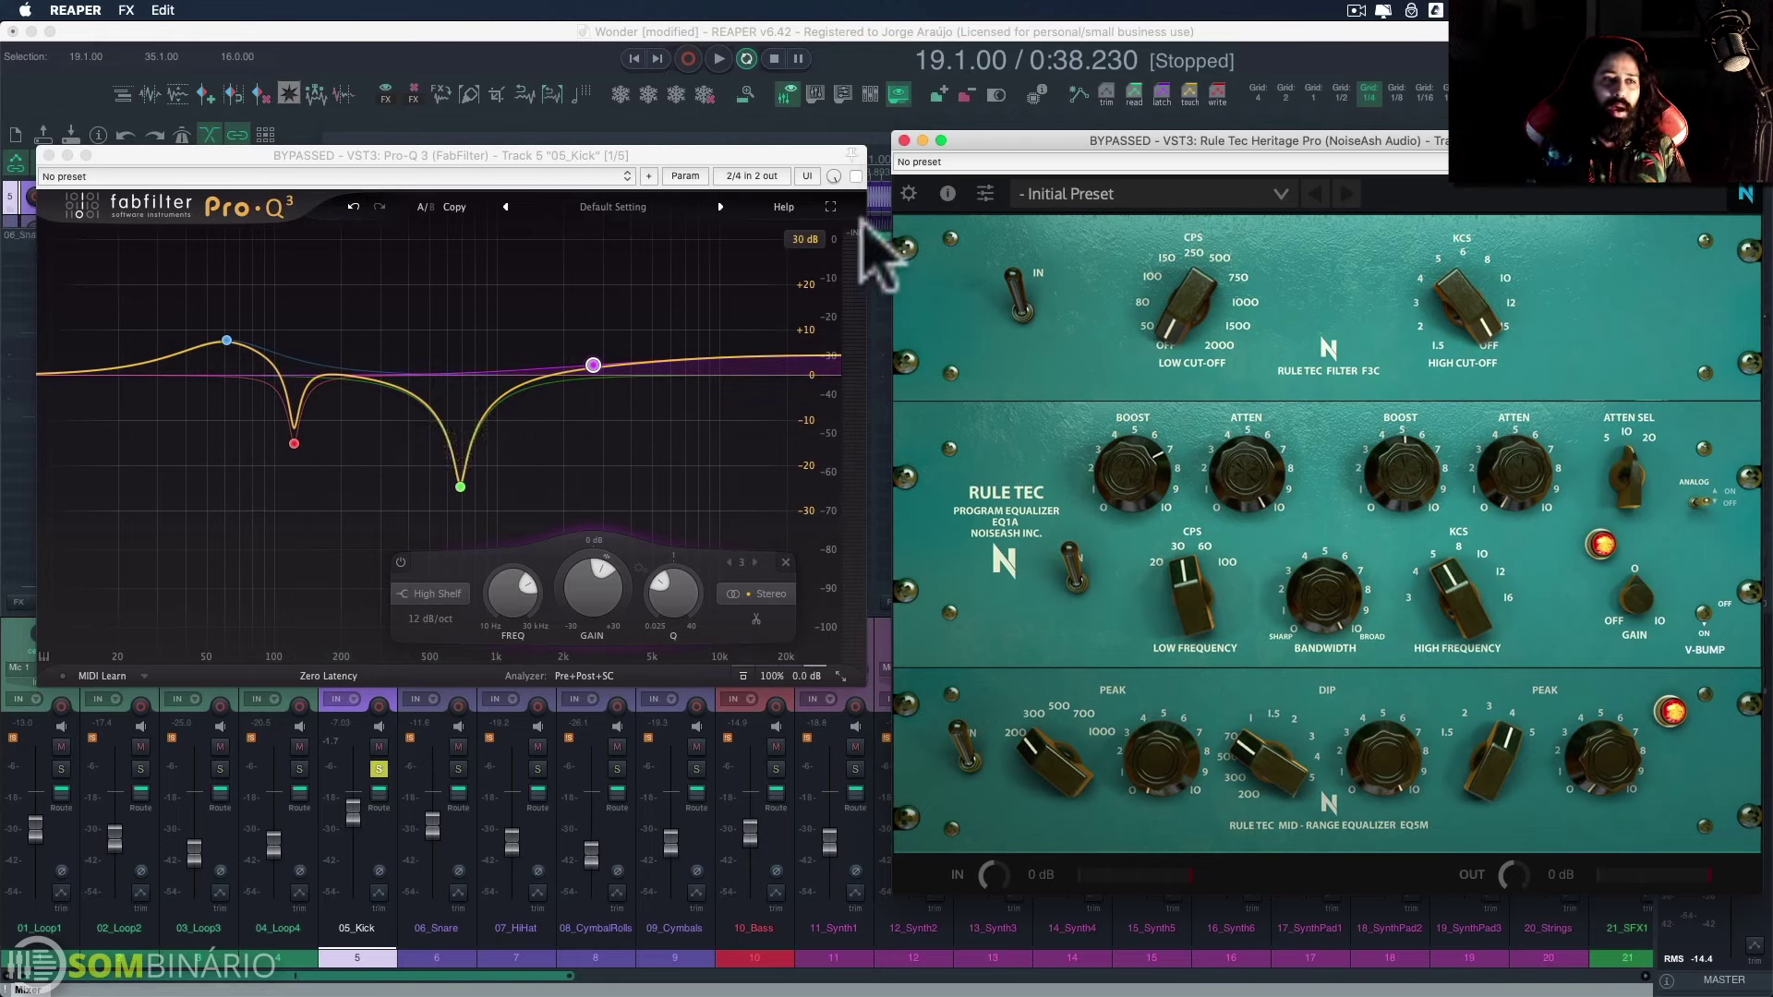
{"action": "left_click", "coordinate": [855, 174]}
{"action": "key", "text": "space"}
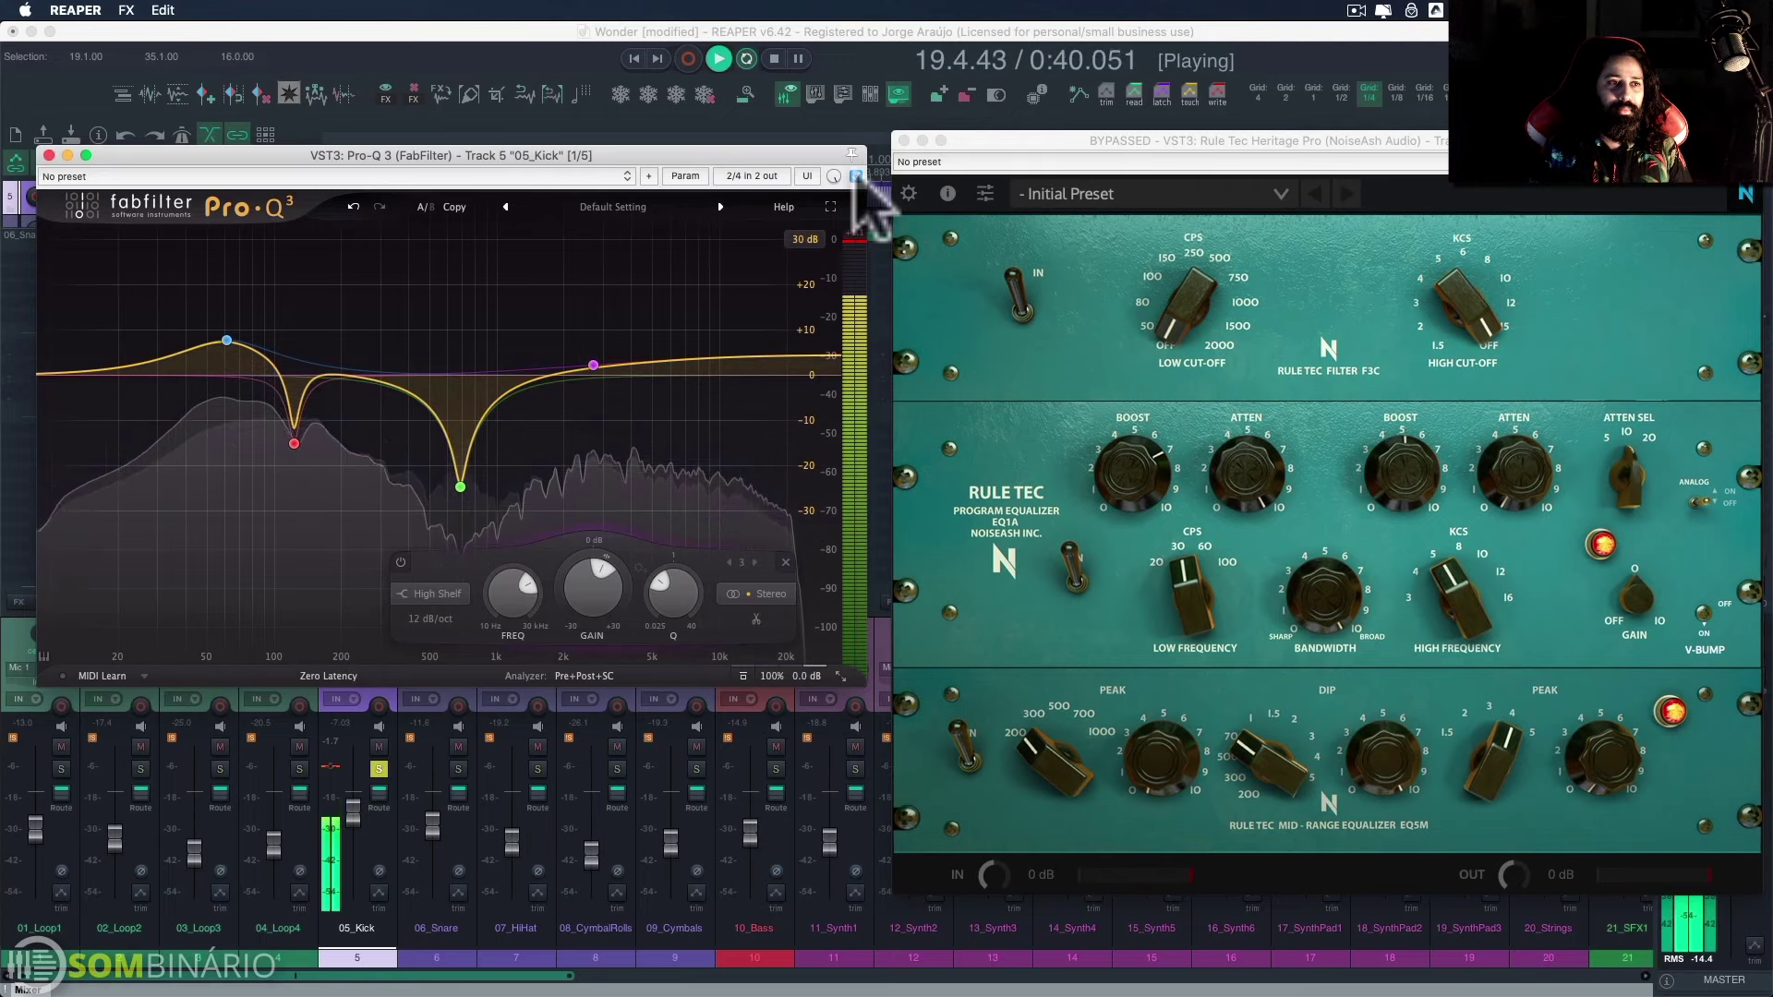
{"action": "key", "text": "space"}
{"action": "left_click", "coordinate": [855, 174]}
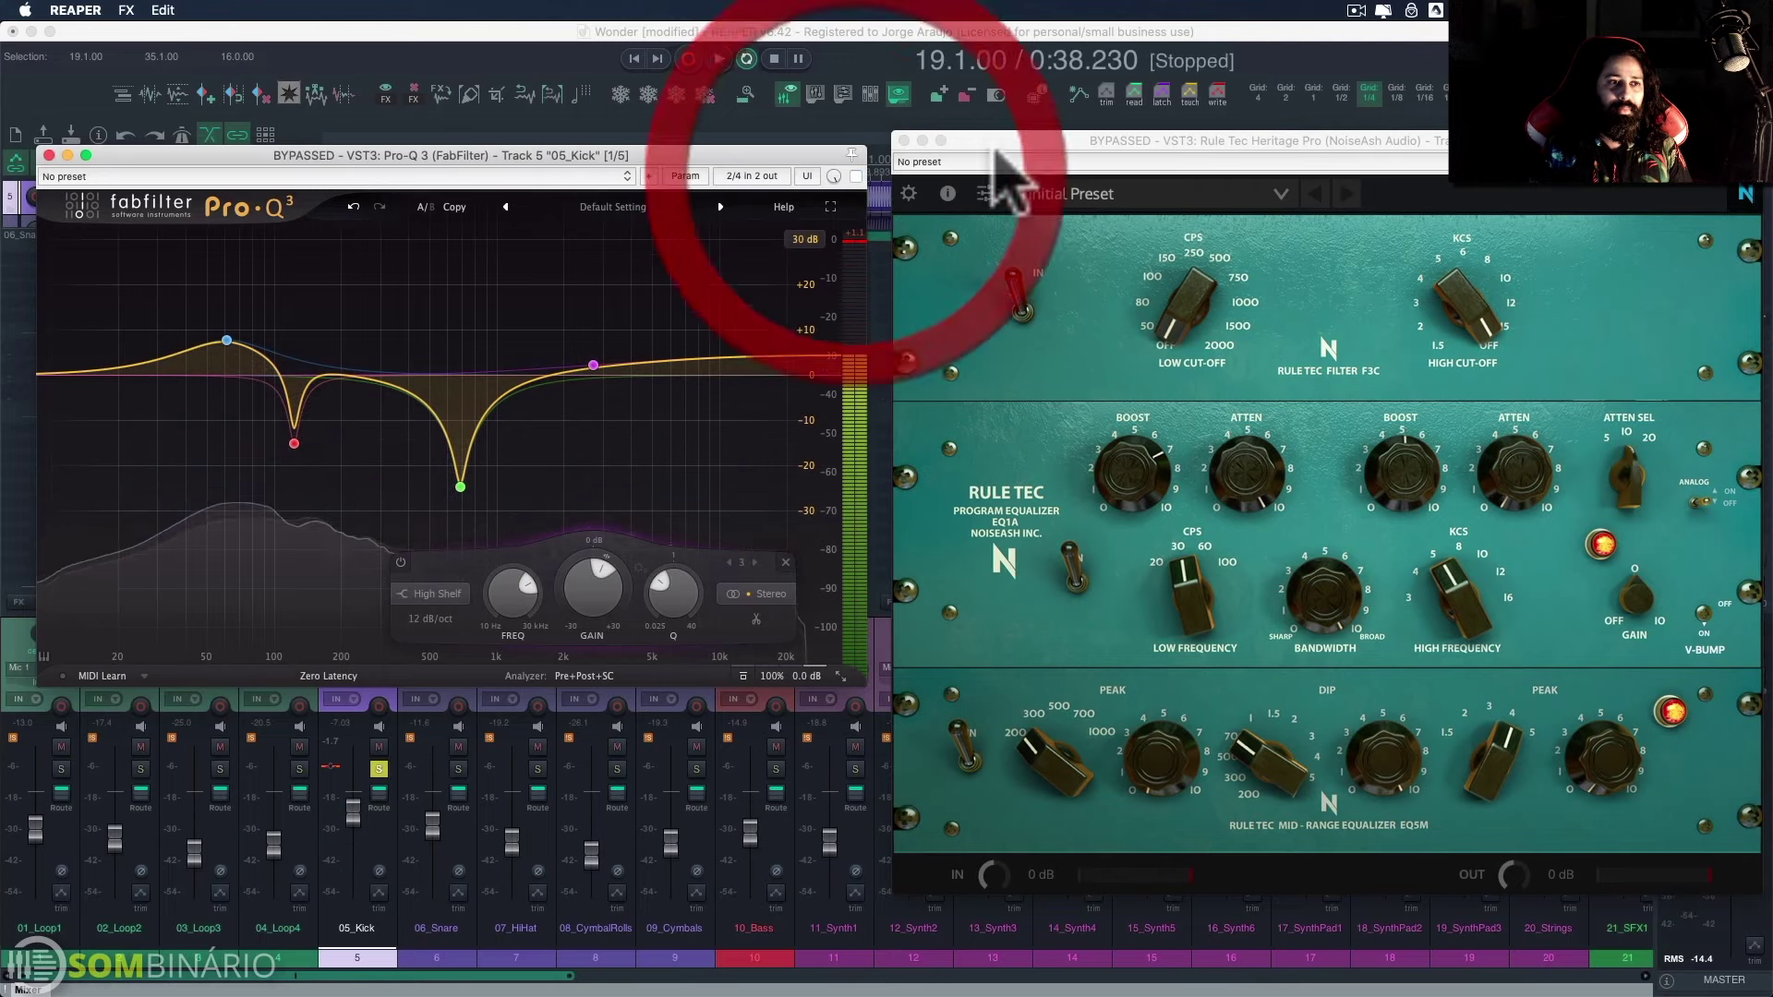
Step: Reactivate the Rule Tec Heritage Pro and compare it with Pro-Q 3 during kick playback
{"action": "left_click_drag", "start_coordinate": [1009, 146], "coordinate": [988, 142]}
{"action": "left_click", "coordinate": [1735, 189]}
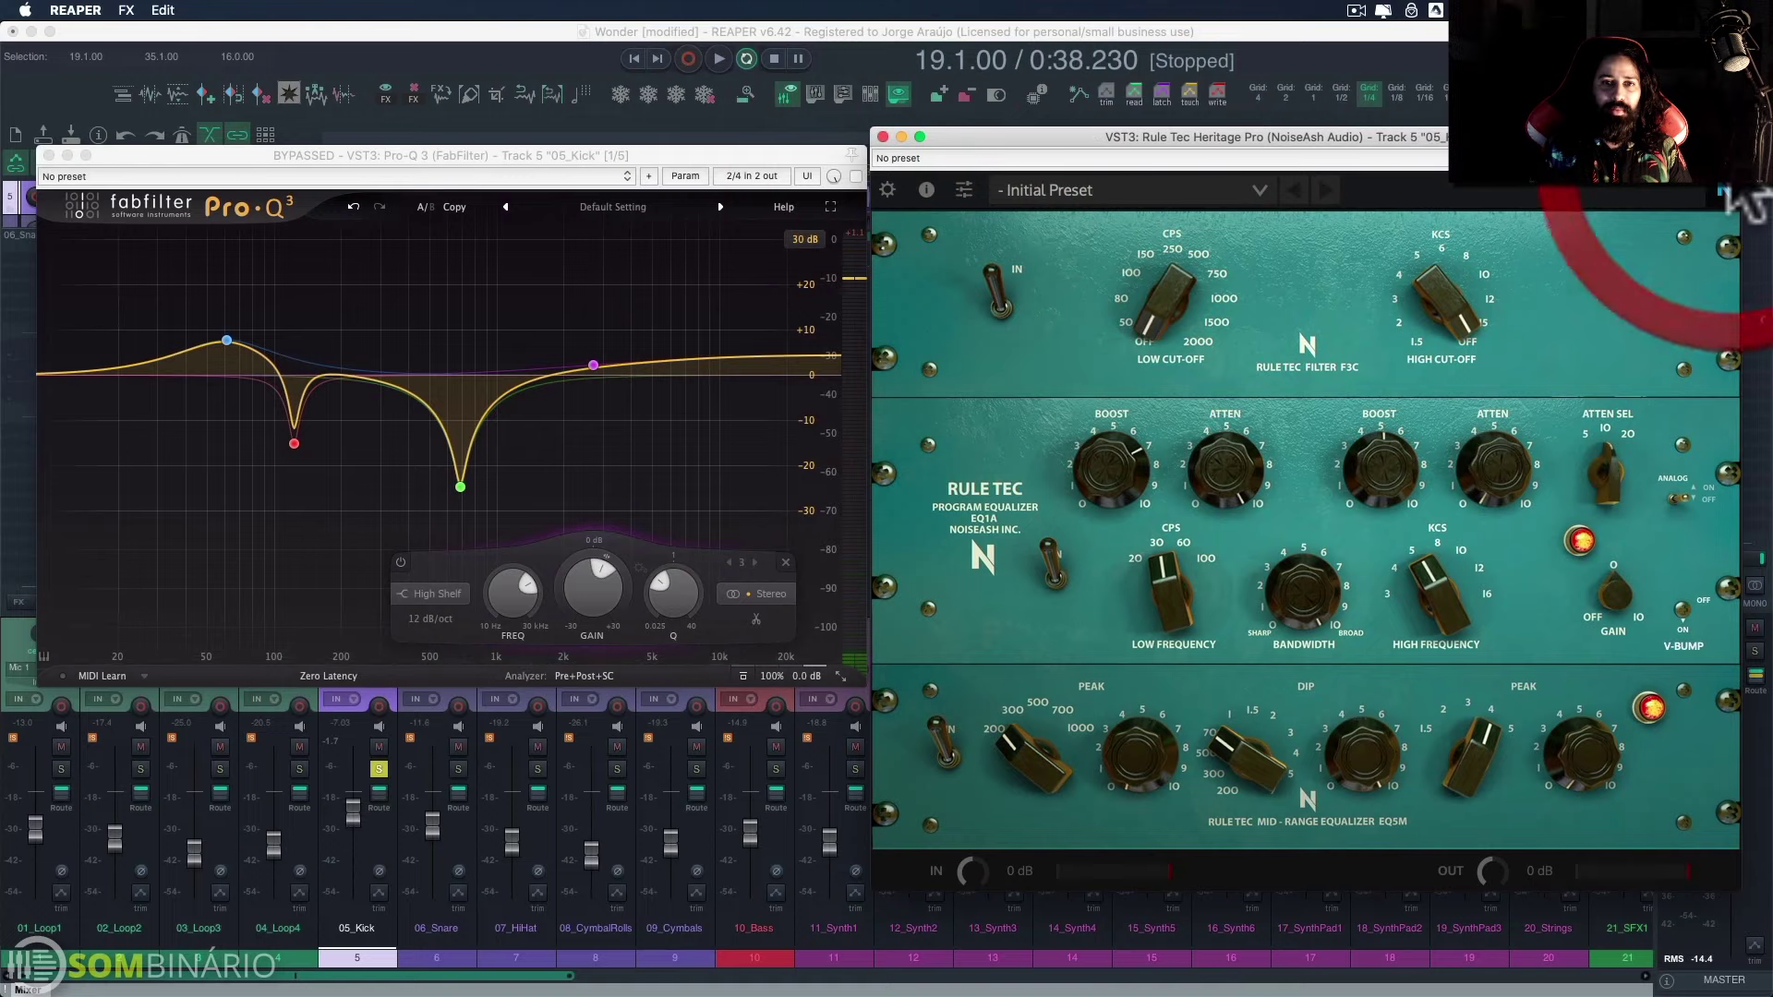
{"action": "key", "text": "space"}
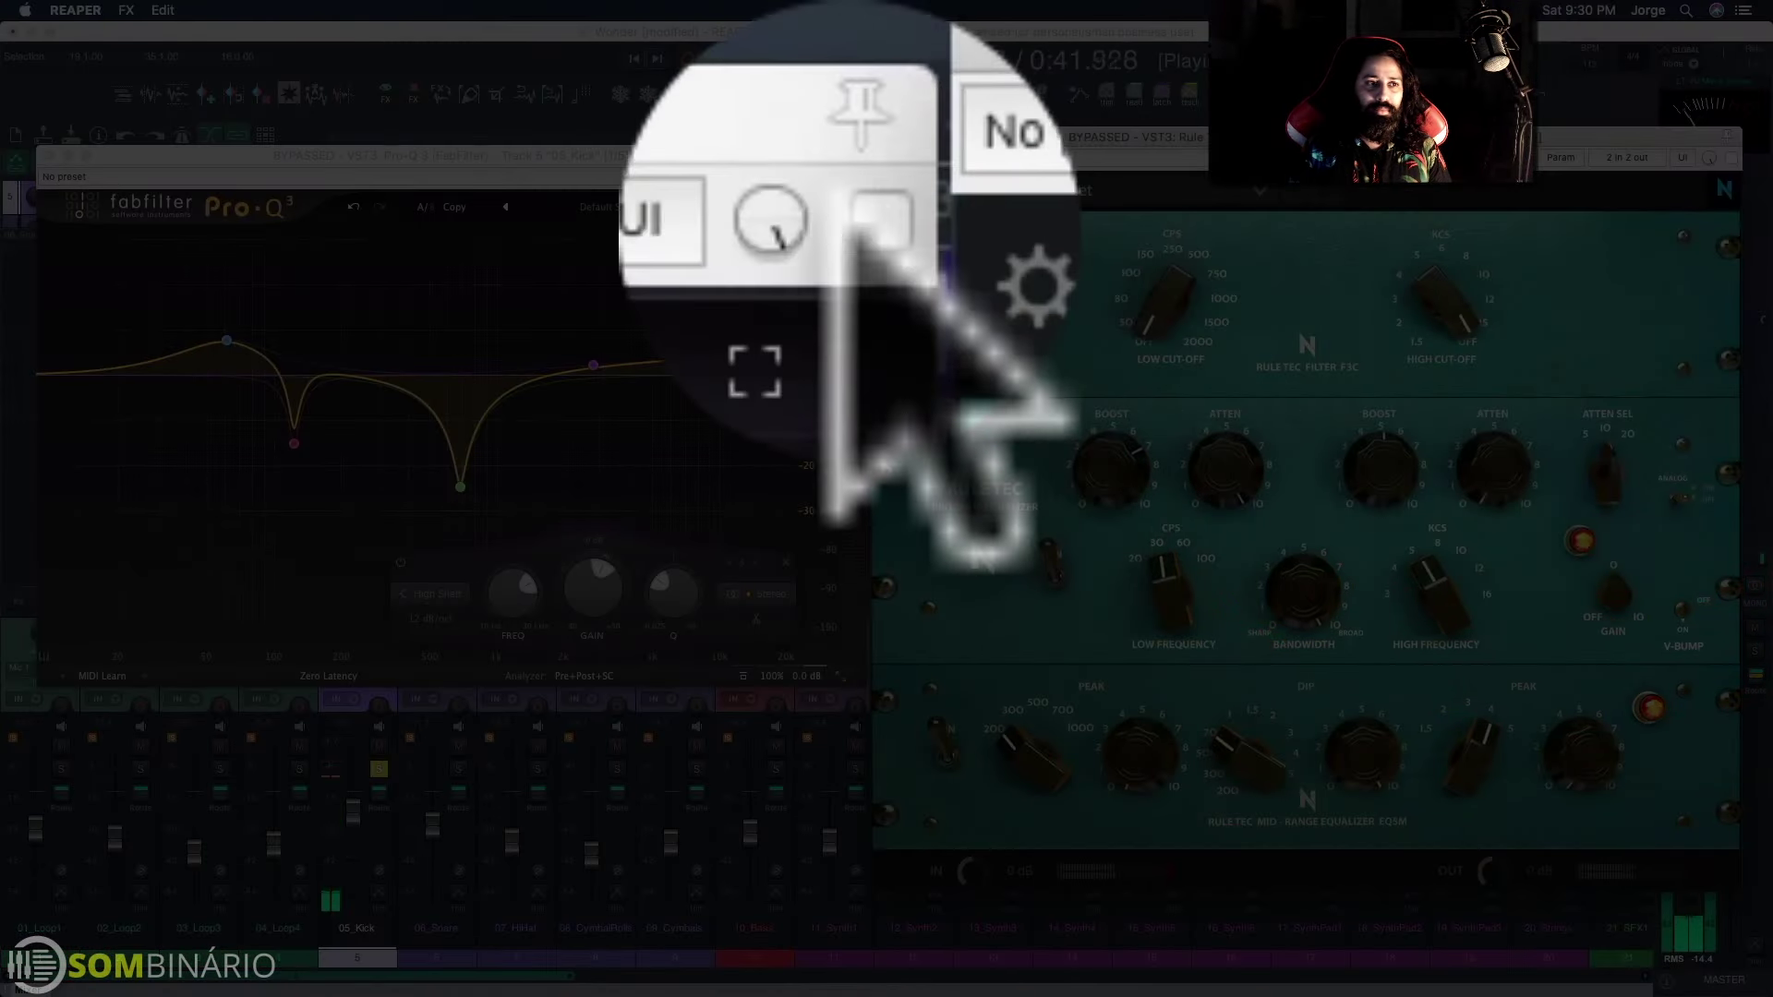
{"action": "left_click", "coordinate": [855, 176]}
{"action": "left_click", "coordinate": [855, 176]}
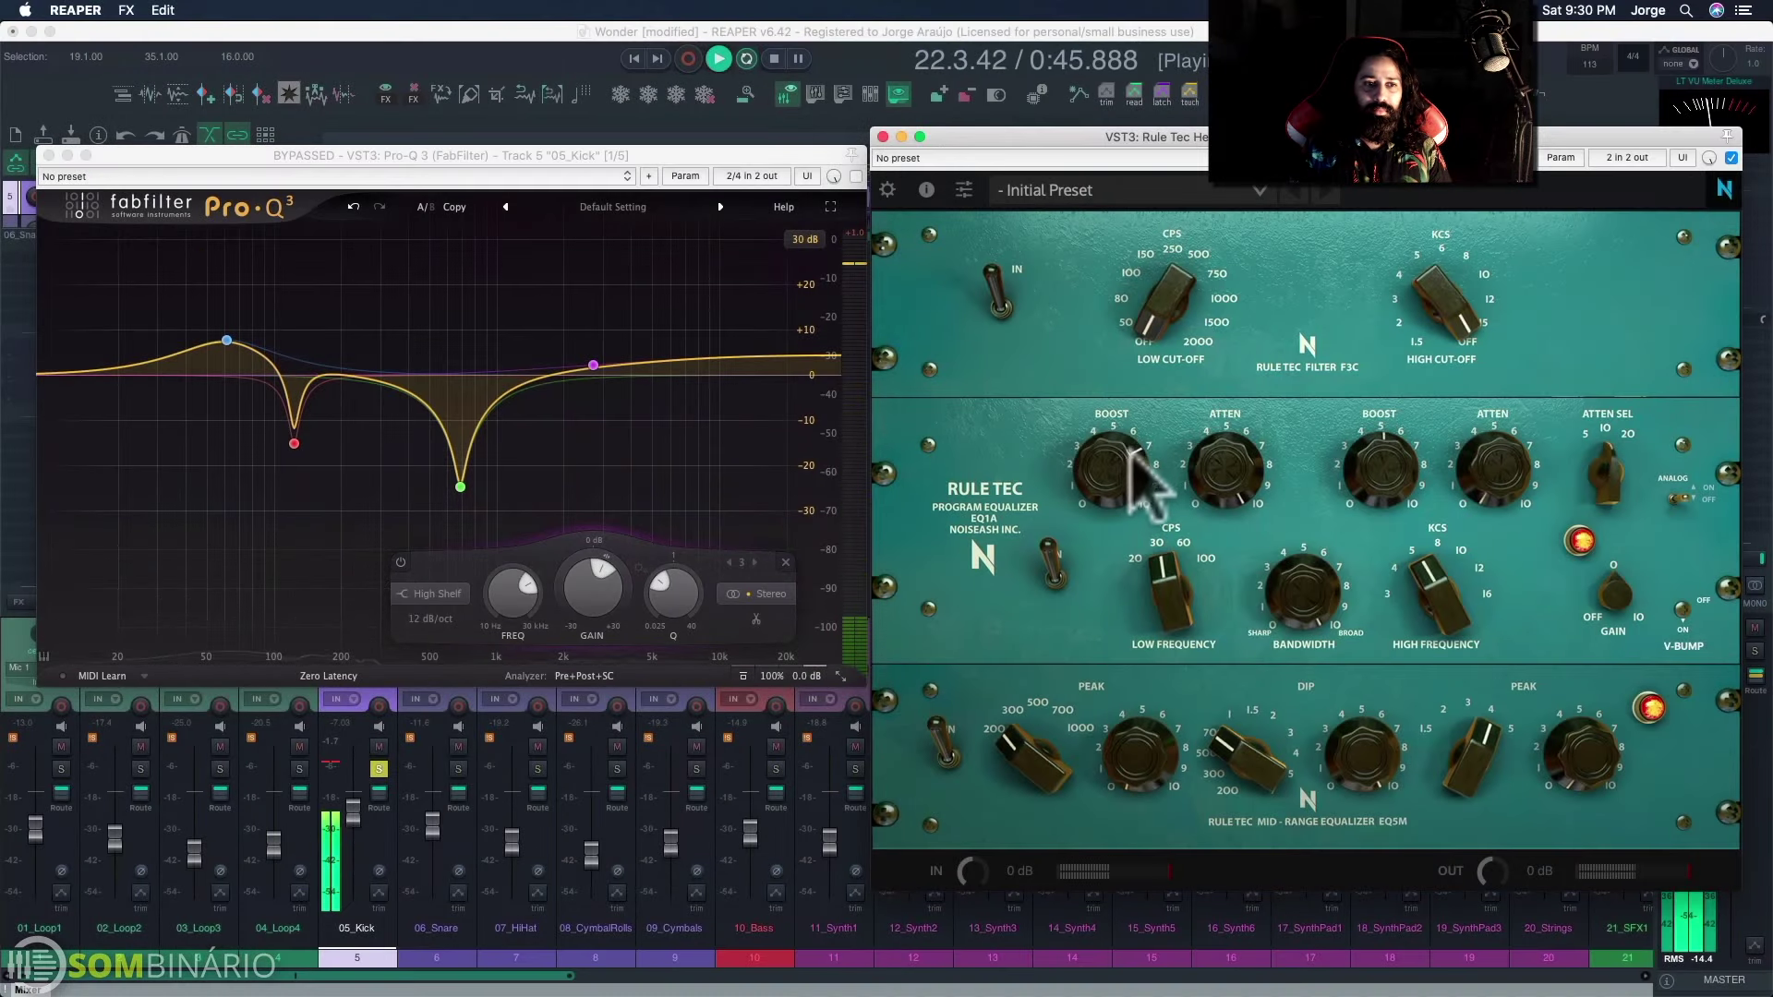
Step: Raise the EQ1A low-frequency boost to just above 7, compare against Pro-Q 3 again, and leave both equalizers bypassed
{"action": "left_click_drag", "start_coordinate": [1124, 447], "coordinate": [1167, 489]}
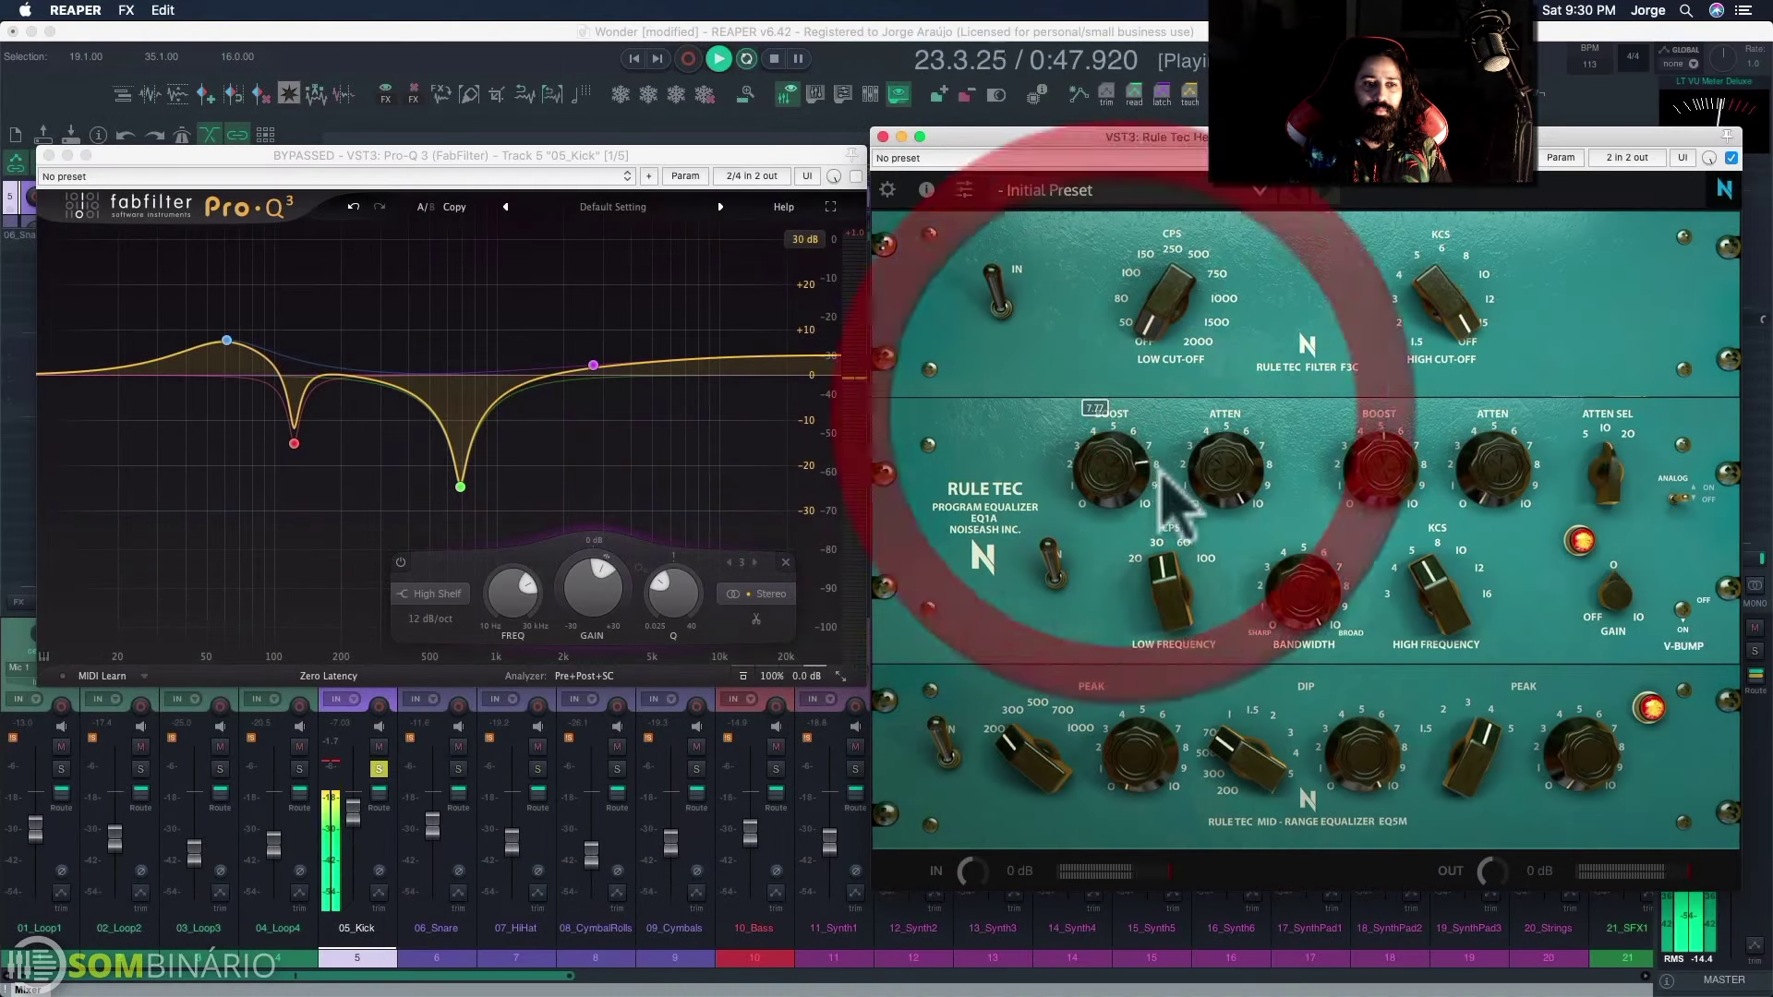
{"action": "left_click", "coordinate": [1731, 158]}
{"action": "left_click", "coordinate": [845, 173]}
{"action": "left_click", "coordinate": [848, 174]}
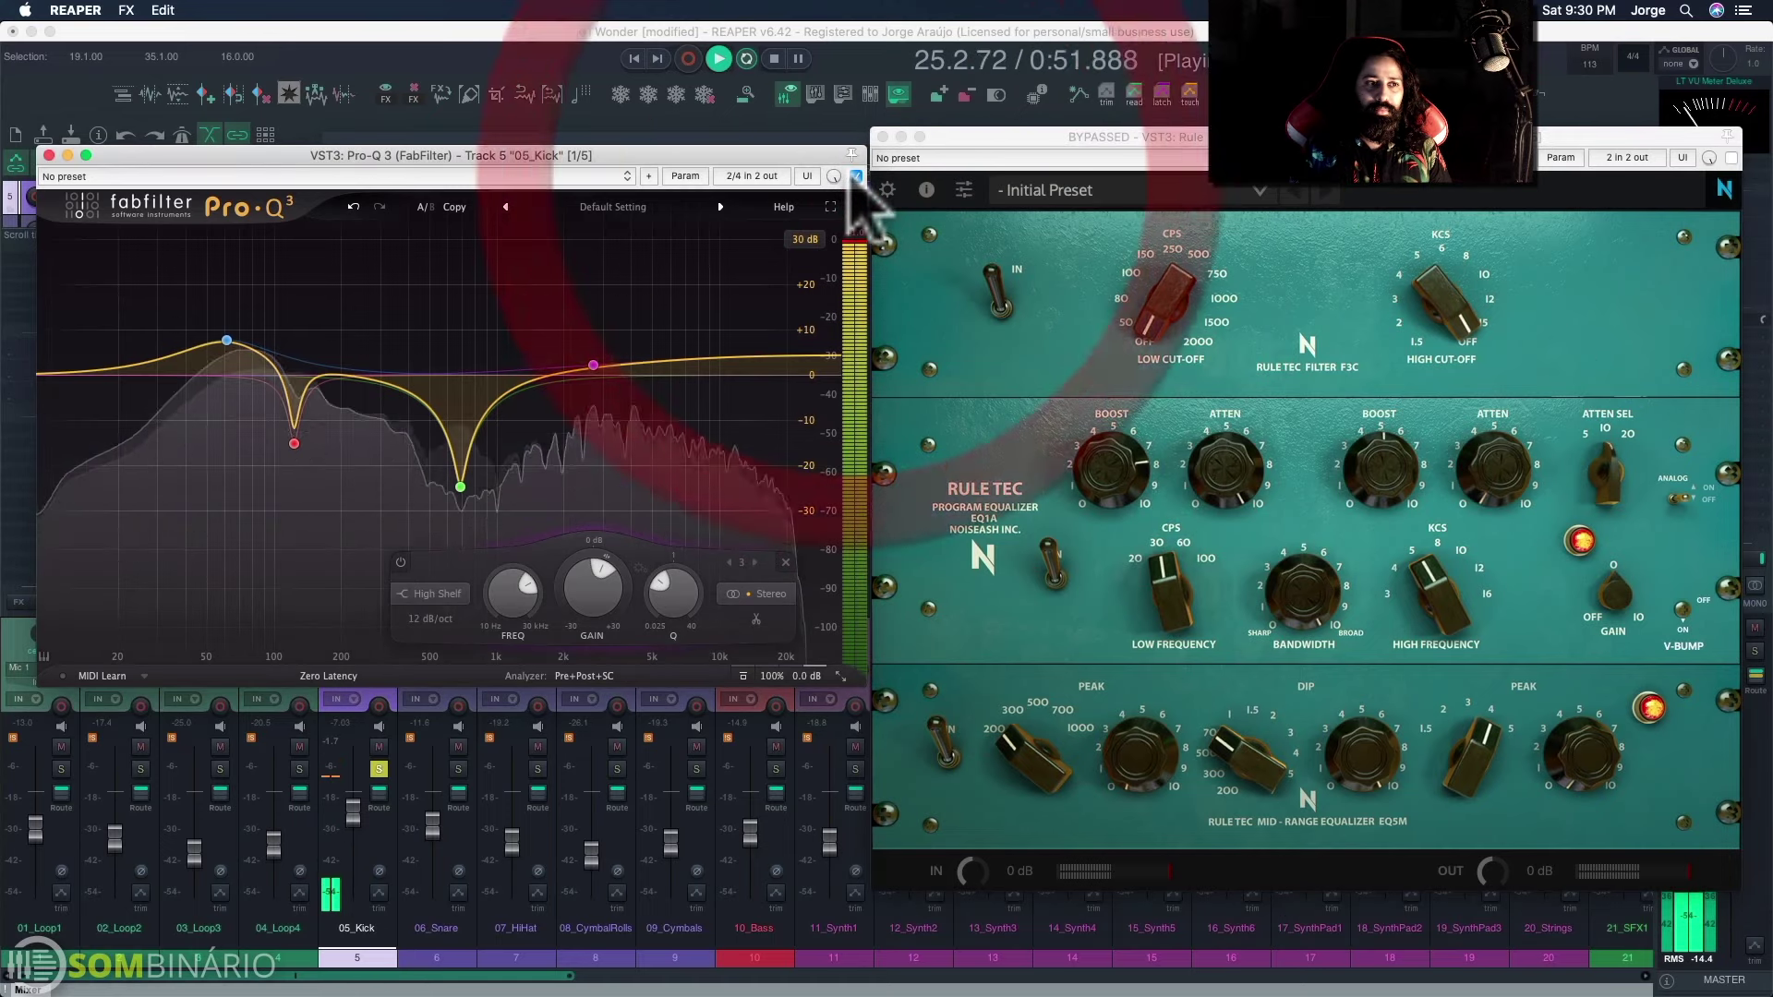
{"action": "left_click", "coordinate": [850, 175]}
{"action": "key", "text": "space"}
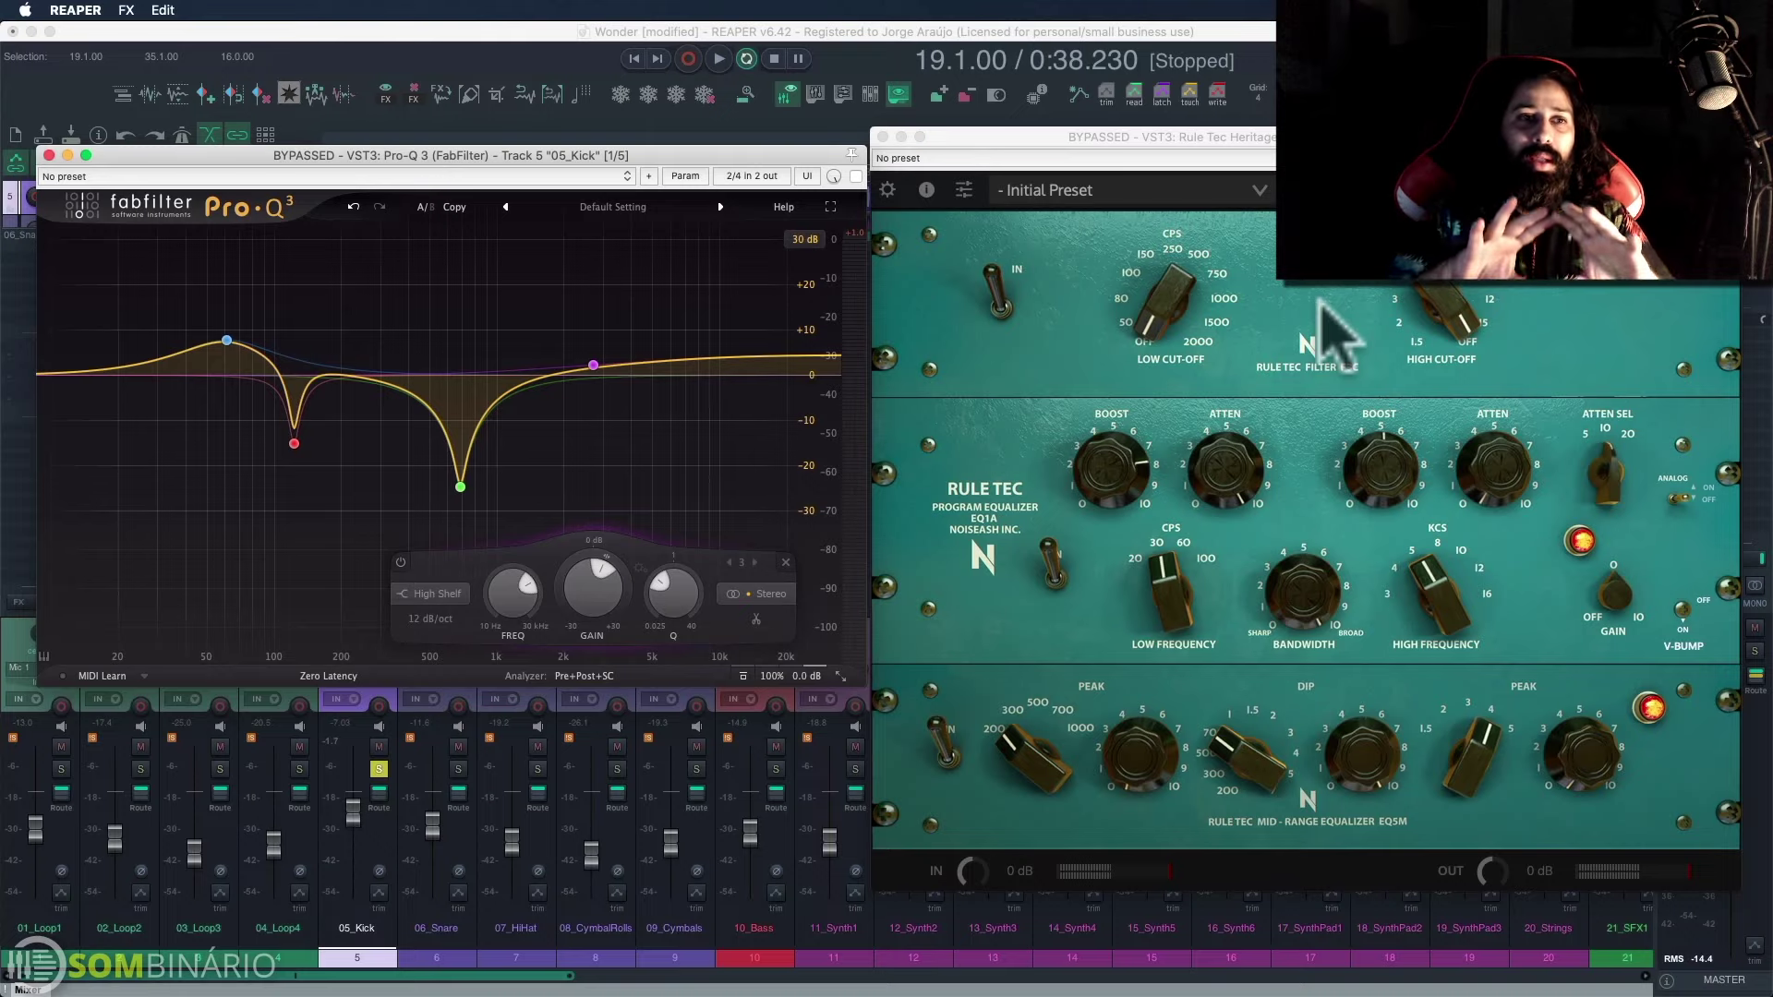
Step: Replace the open plugin windows with the kick track's PSP NobleQex and enlarge its interface to 135%
{"action": "left_click", "coordinate": [41, 196]}
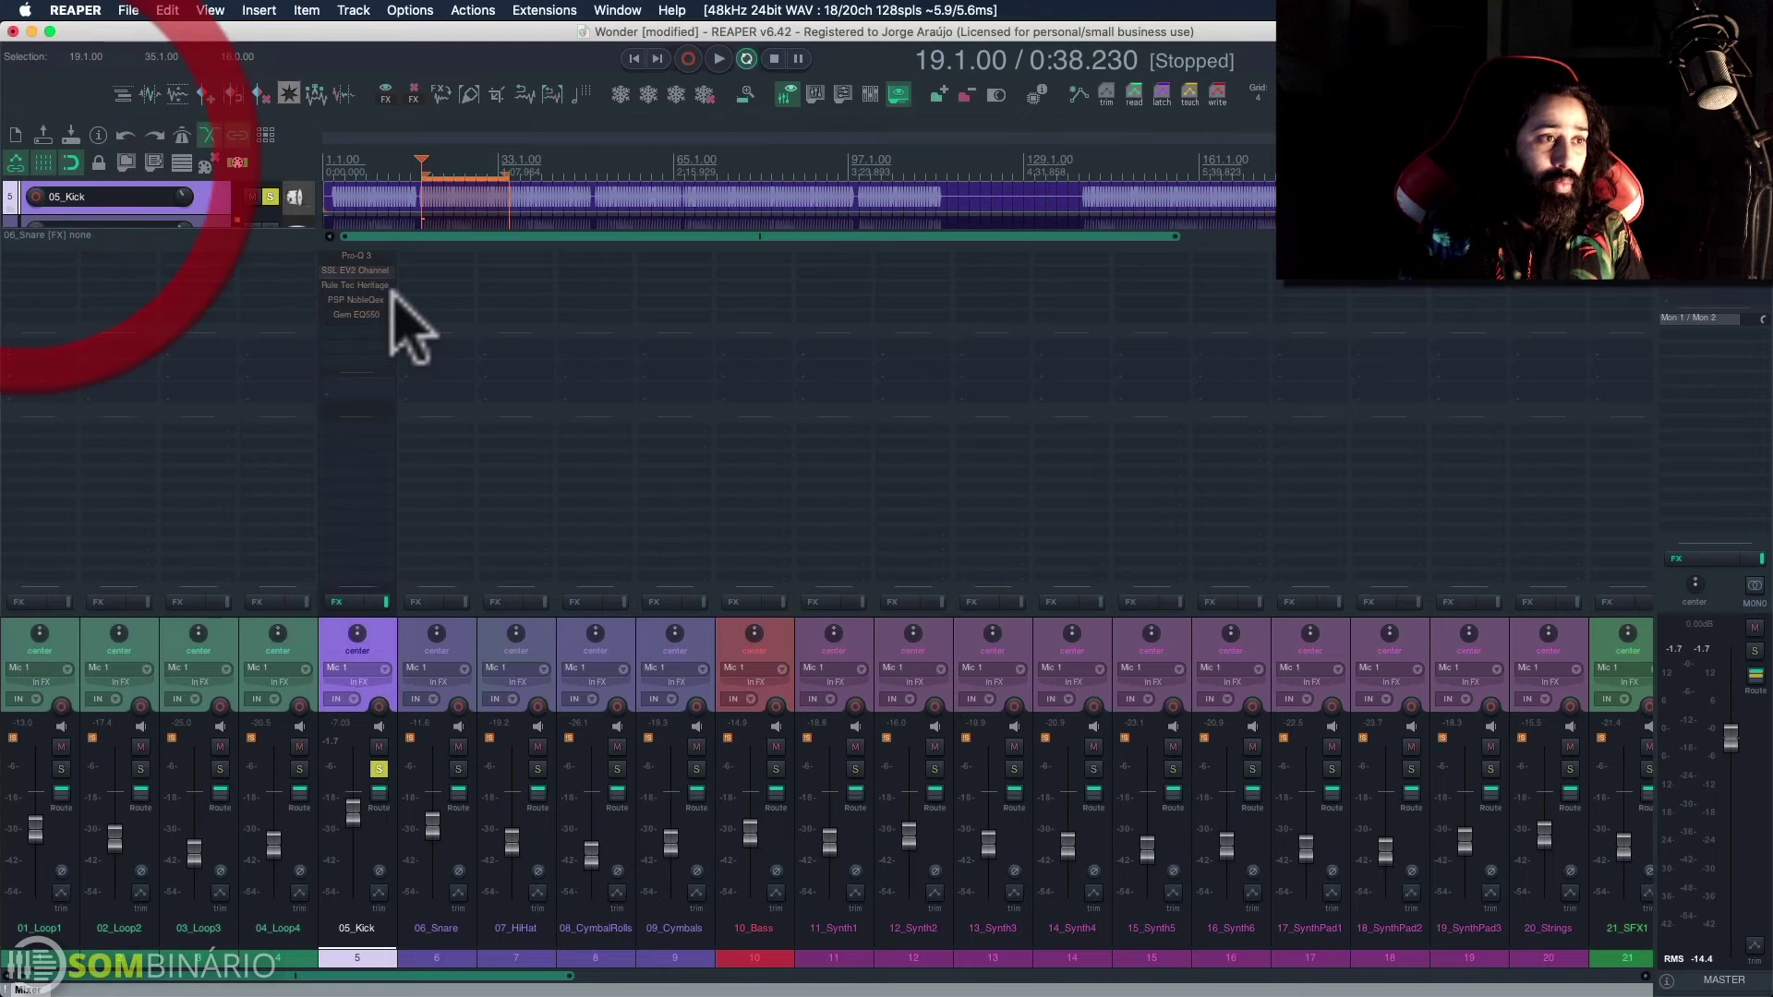
{"action": "left_click", "coordinate": [355, 299]}
{"action": "left_click_drag", "start_coordinate": [646, 388], "coordinate": [734, 297]}
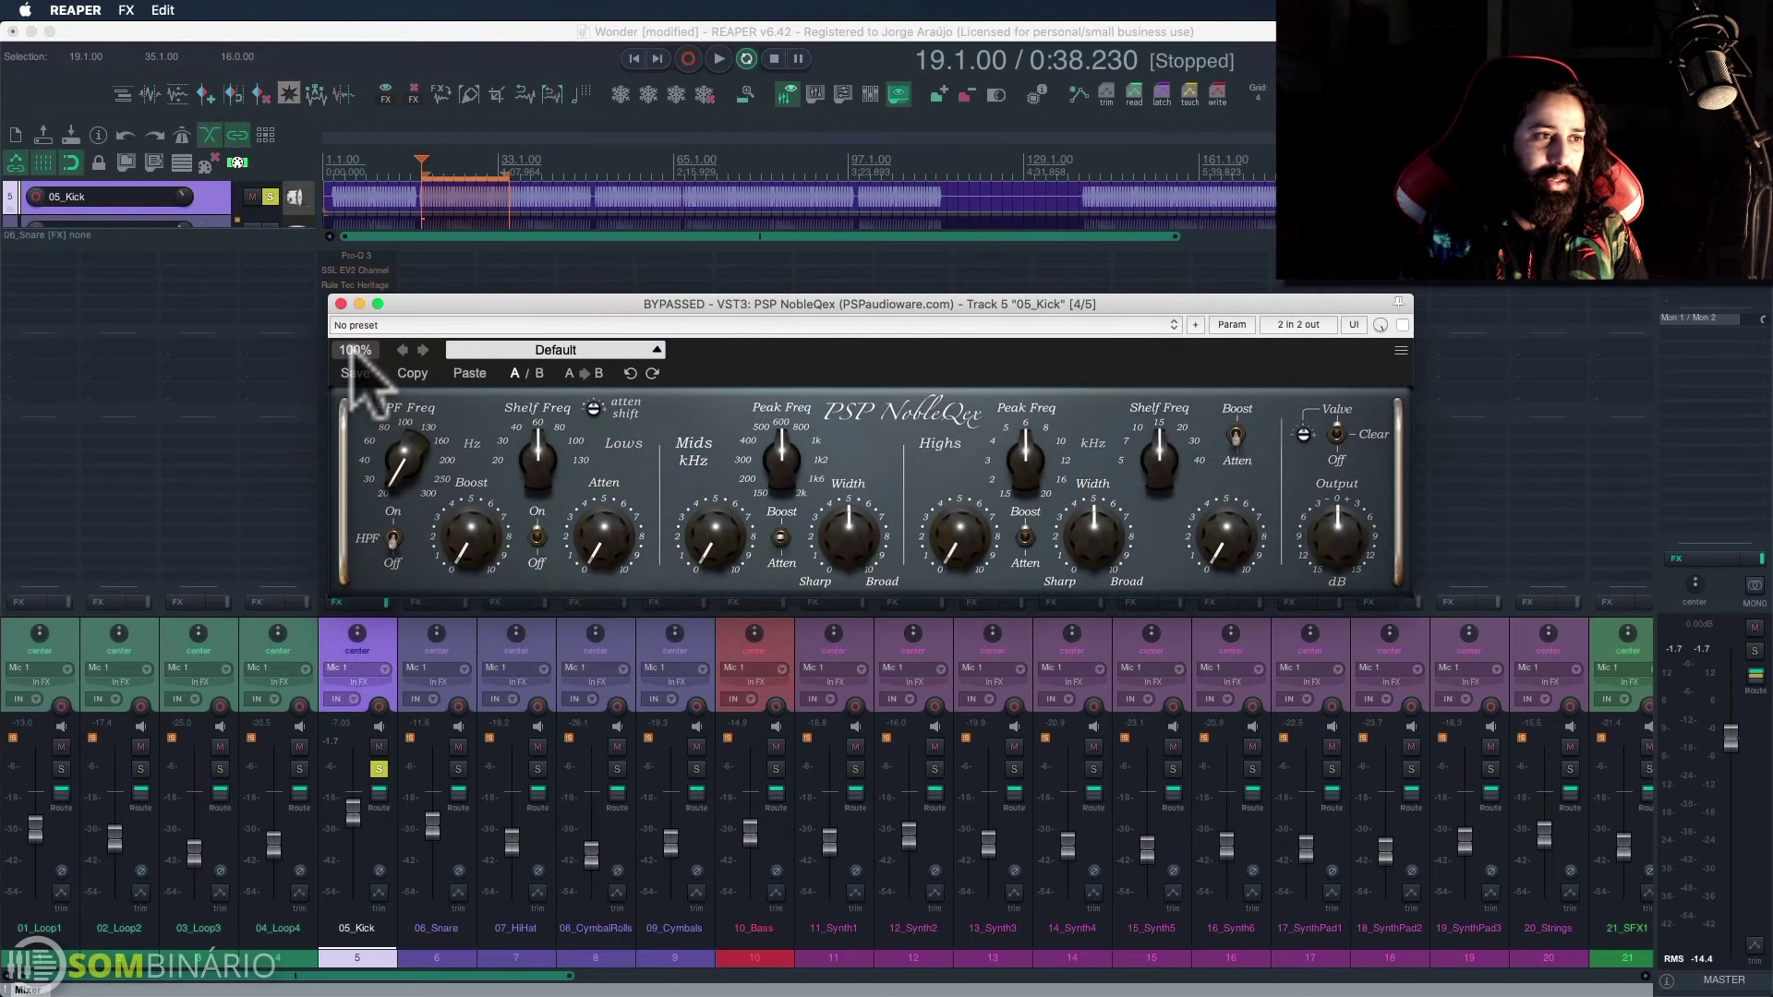
{"action": "scroll", "coordinate": [355, 354], "scroll_direction": "up", "scroll_amount": 3}
{"action": "scroll", "coordinate": [364, 354], "scroll_direction": "up", "scroll_amount": 1}
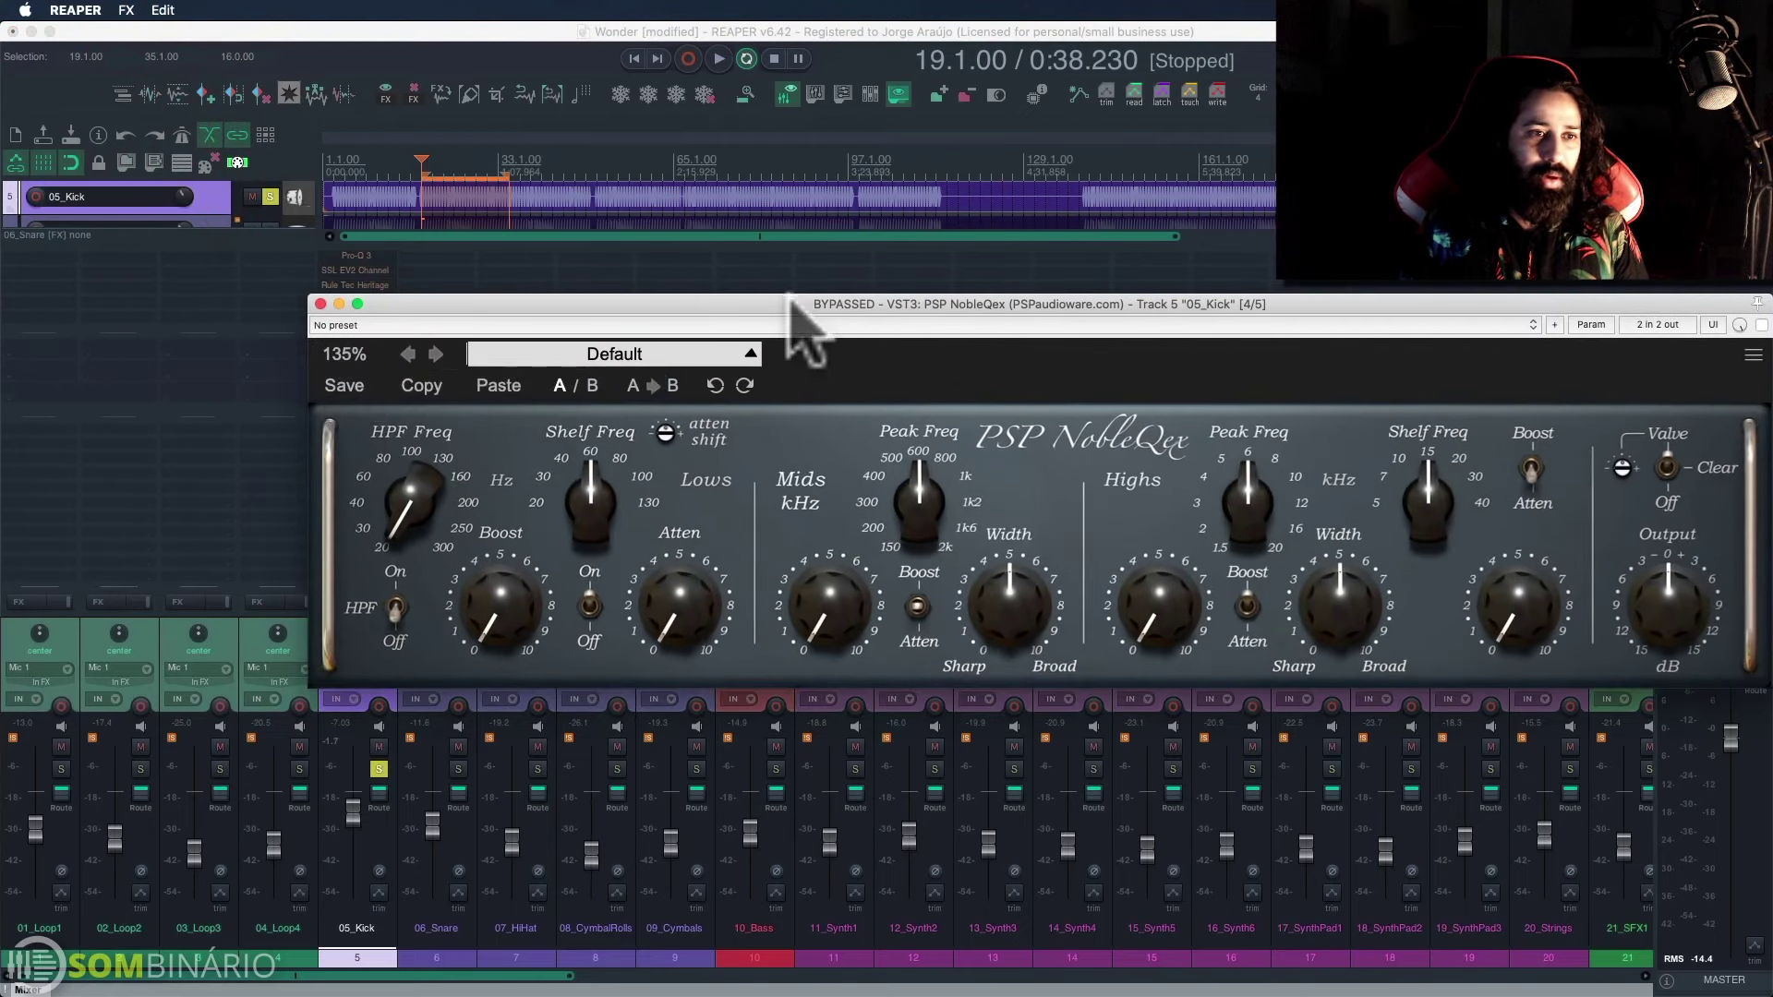
{"action": "left_click_drag", "start_coordinate": [794, 304], "coordinate": [649, 293]}
{"action": "scroll", "coordinate": [208, 346], "scroll_direction": "down", "scroll_amount": 7}
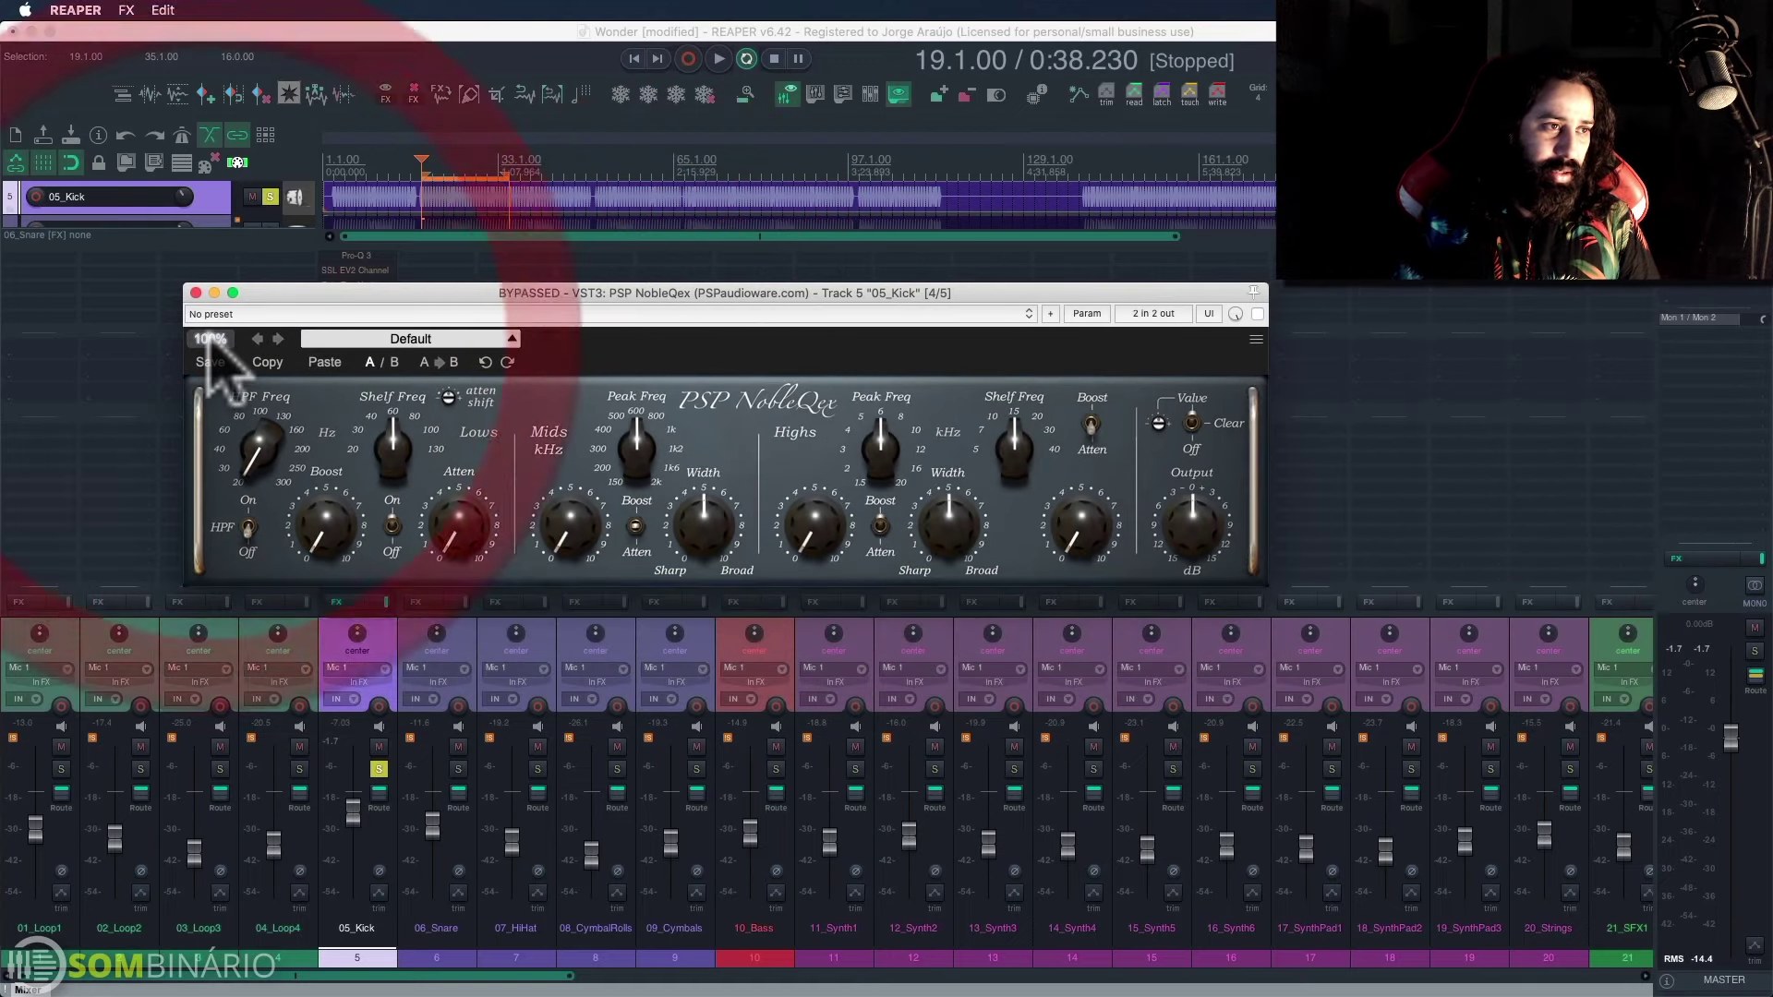
{"action": "scroll", "coordinate": [210, 347], "scroll_direction": "up", "scroll_amount": 6}
{"action": "scroll", "coordinate": [213, 351], "scroll_direction": "up", "scroll_amount": 6}
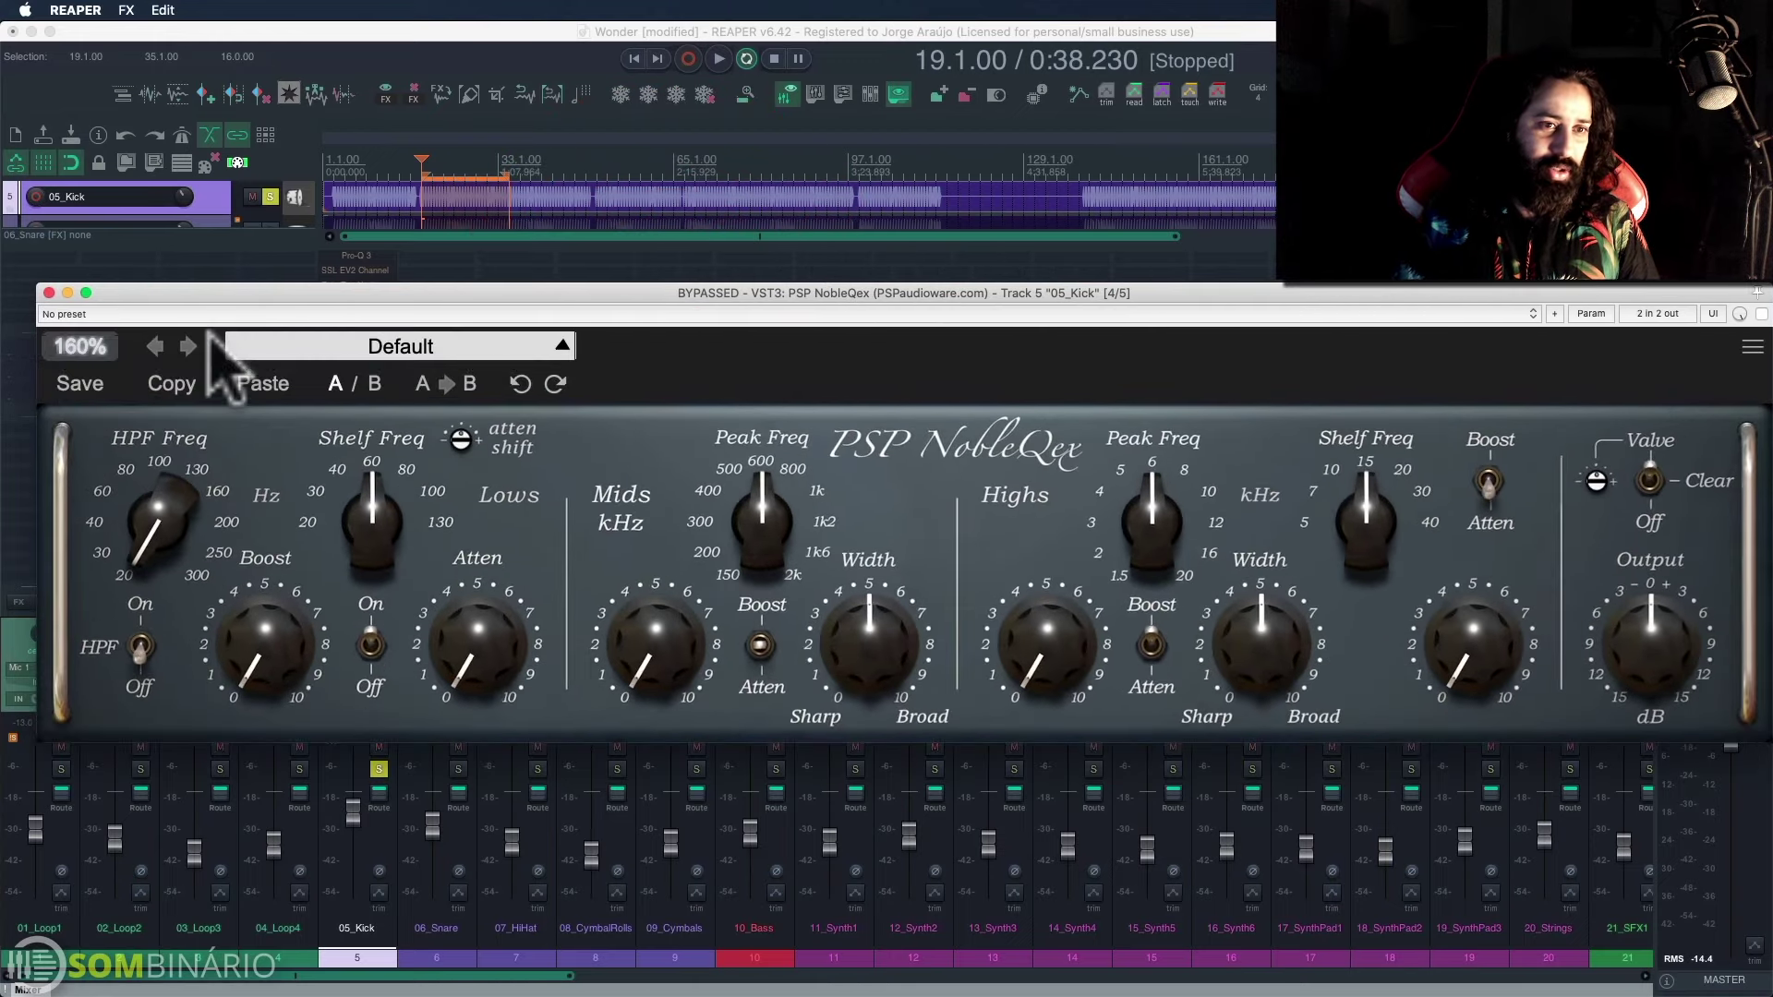
{"action": "scroll", "coordinate": [120, 344], "scroll_direction": "down", "scroll_amount": 5}
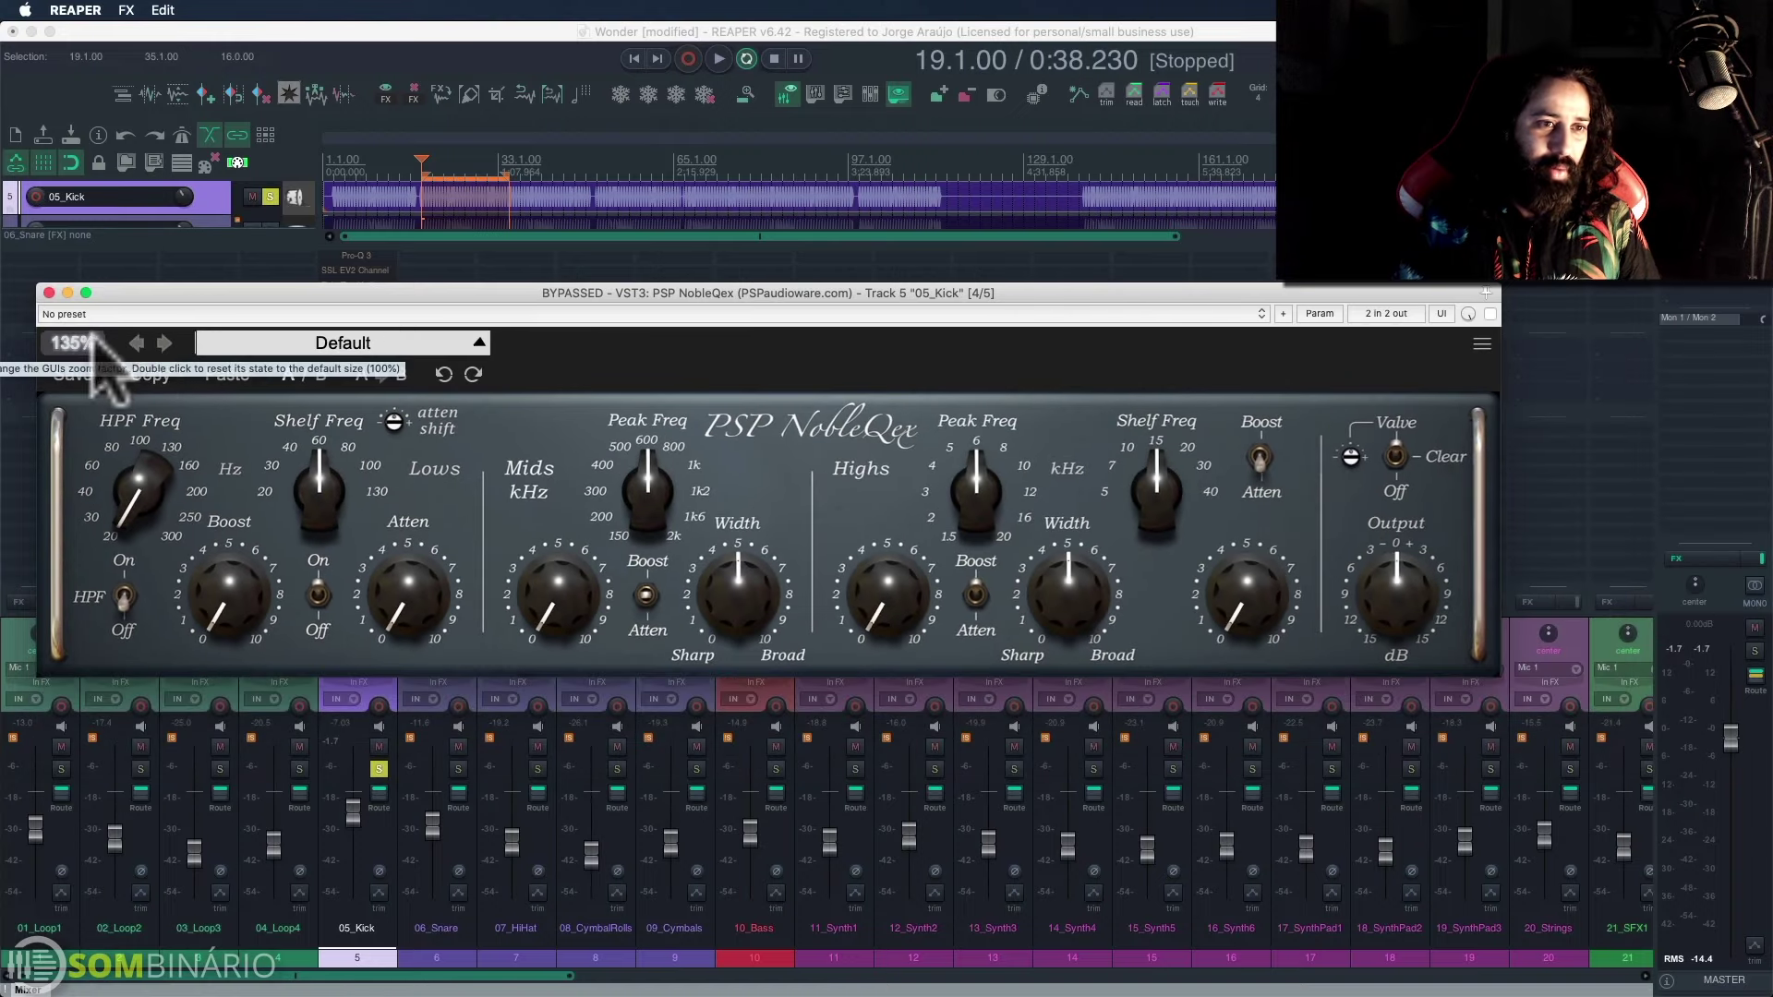
{"action": "left_click_drag", "start_coordinate": [651, 292], "coordinate": [717, 277]}
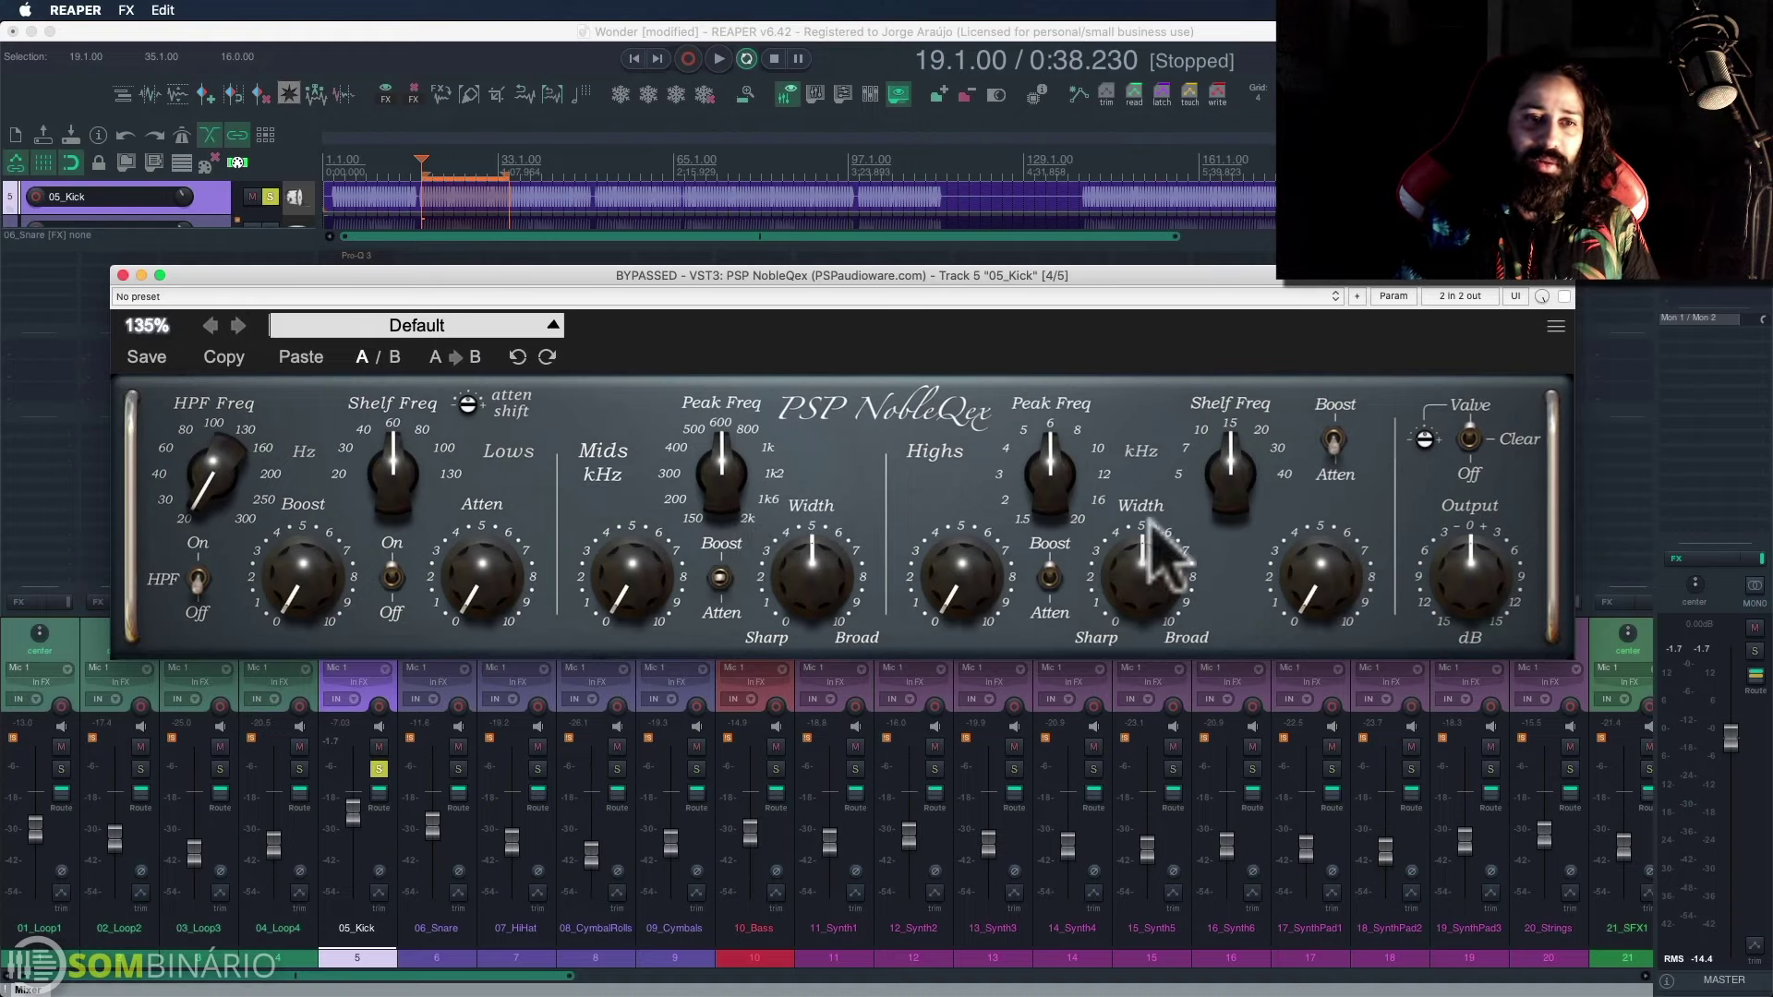
Step: Try out the PSP NobleQex Valve/Clear mode switch and the Valve screw setting beside it
{"action": "left_click", "coordinate": [1466, 438]}
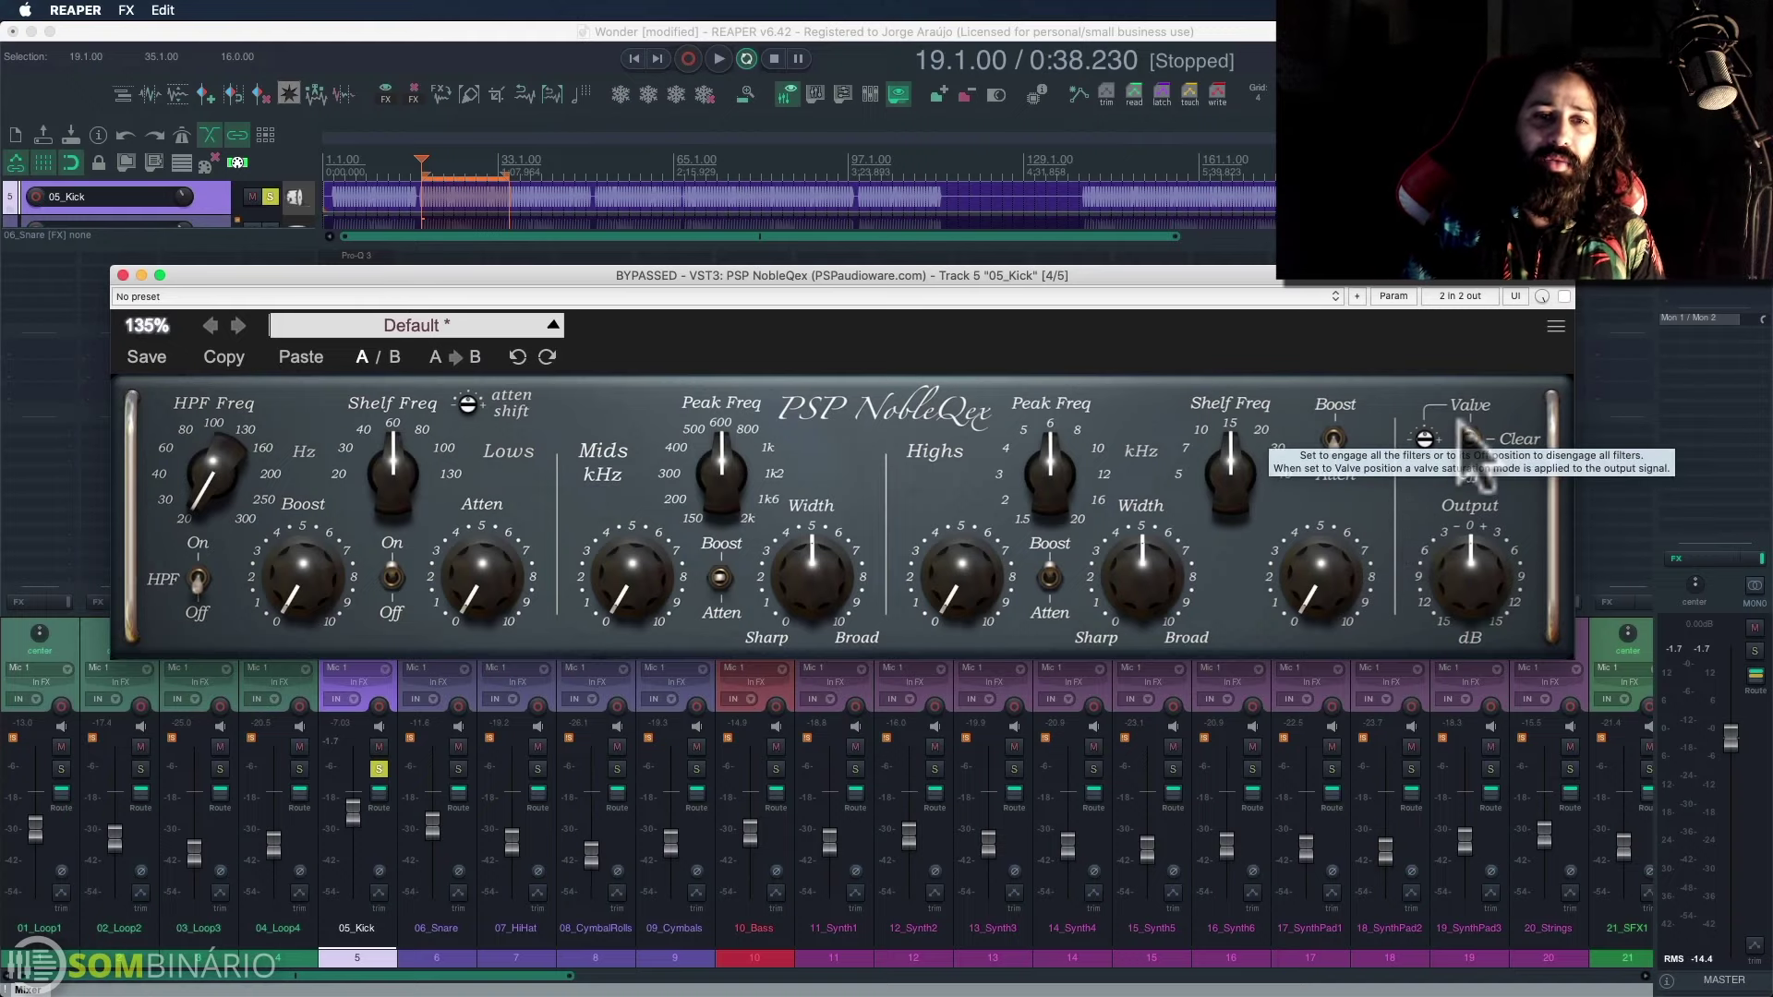
{"action": "left_click", "coordinate": [1468, 440]}
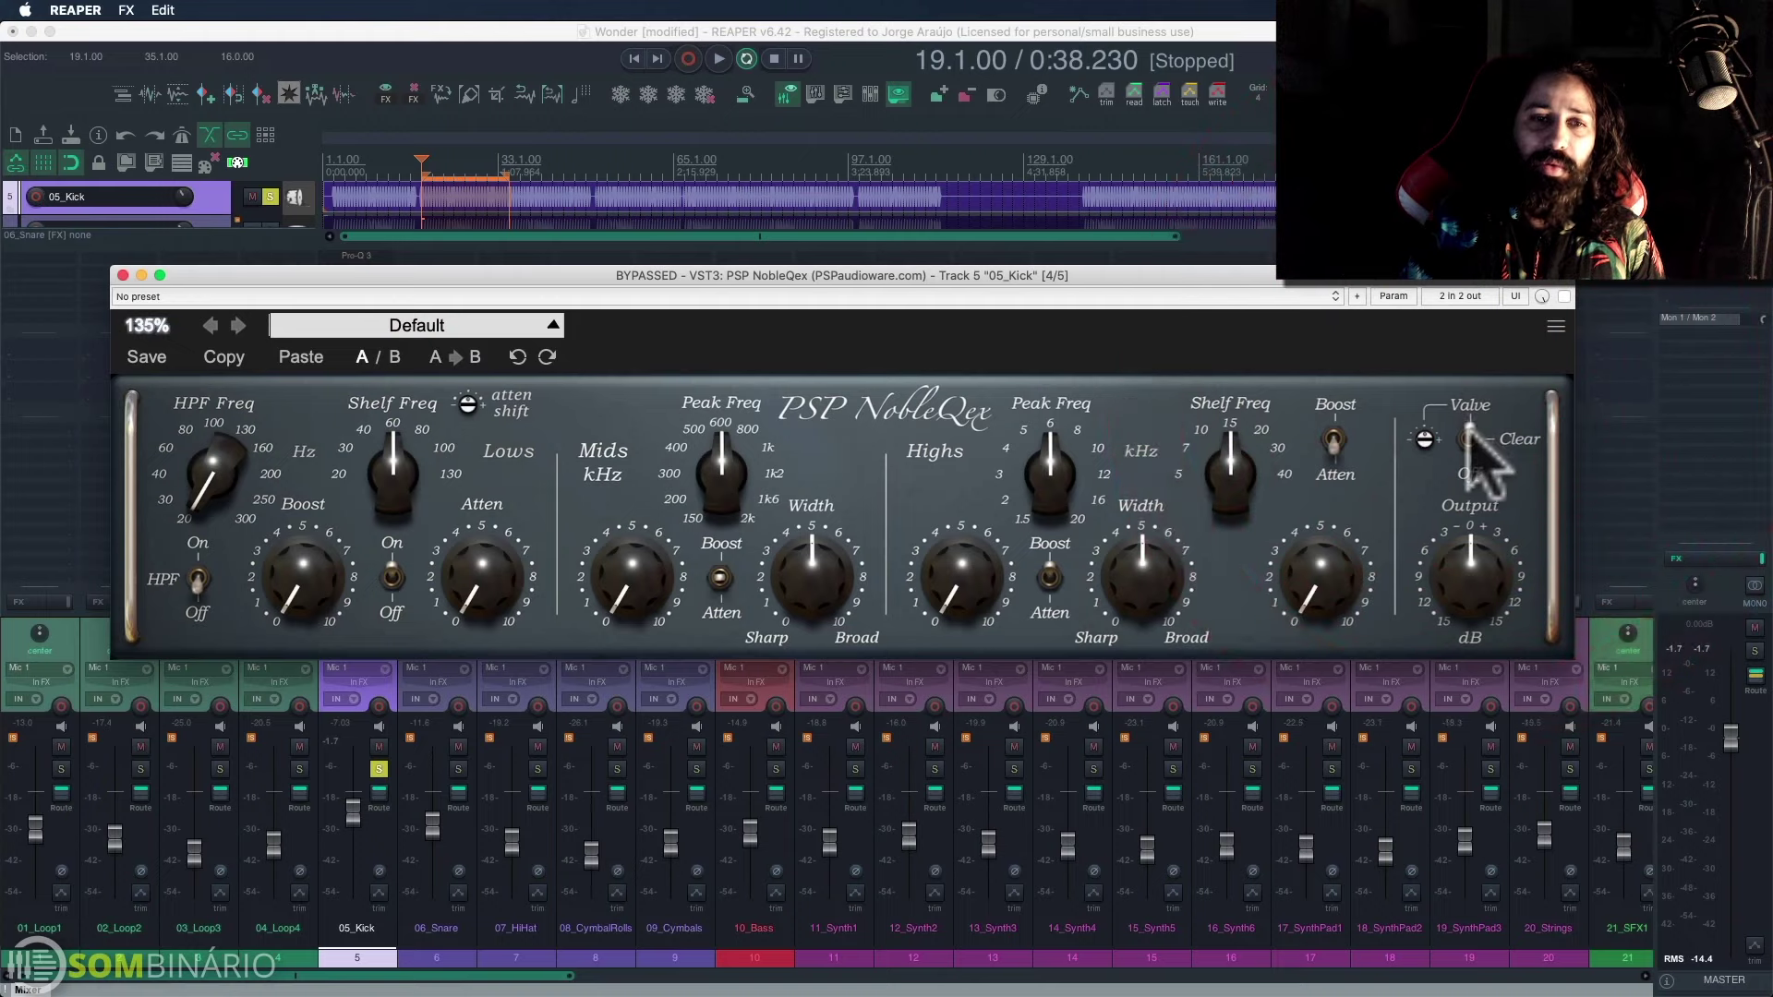
{"action": "left_click", "coordinate": [1432, 379]}
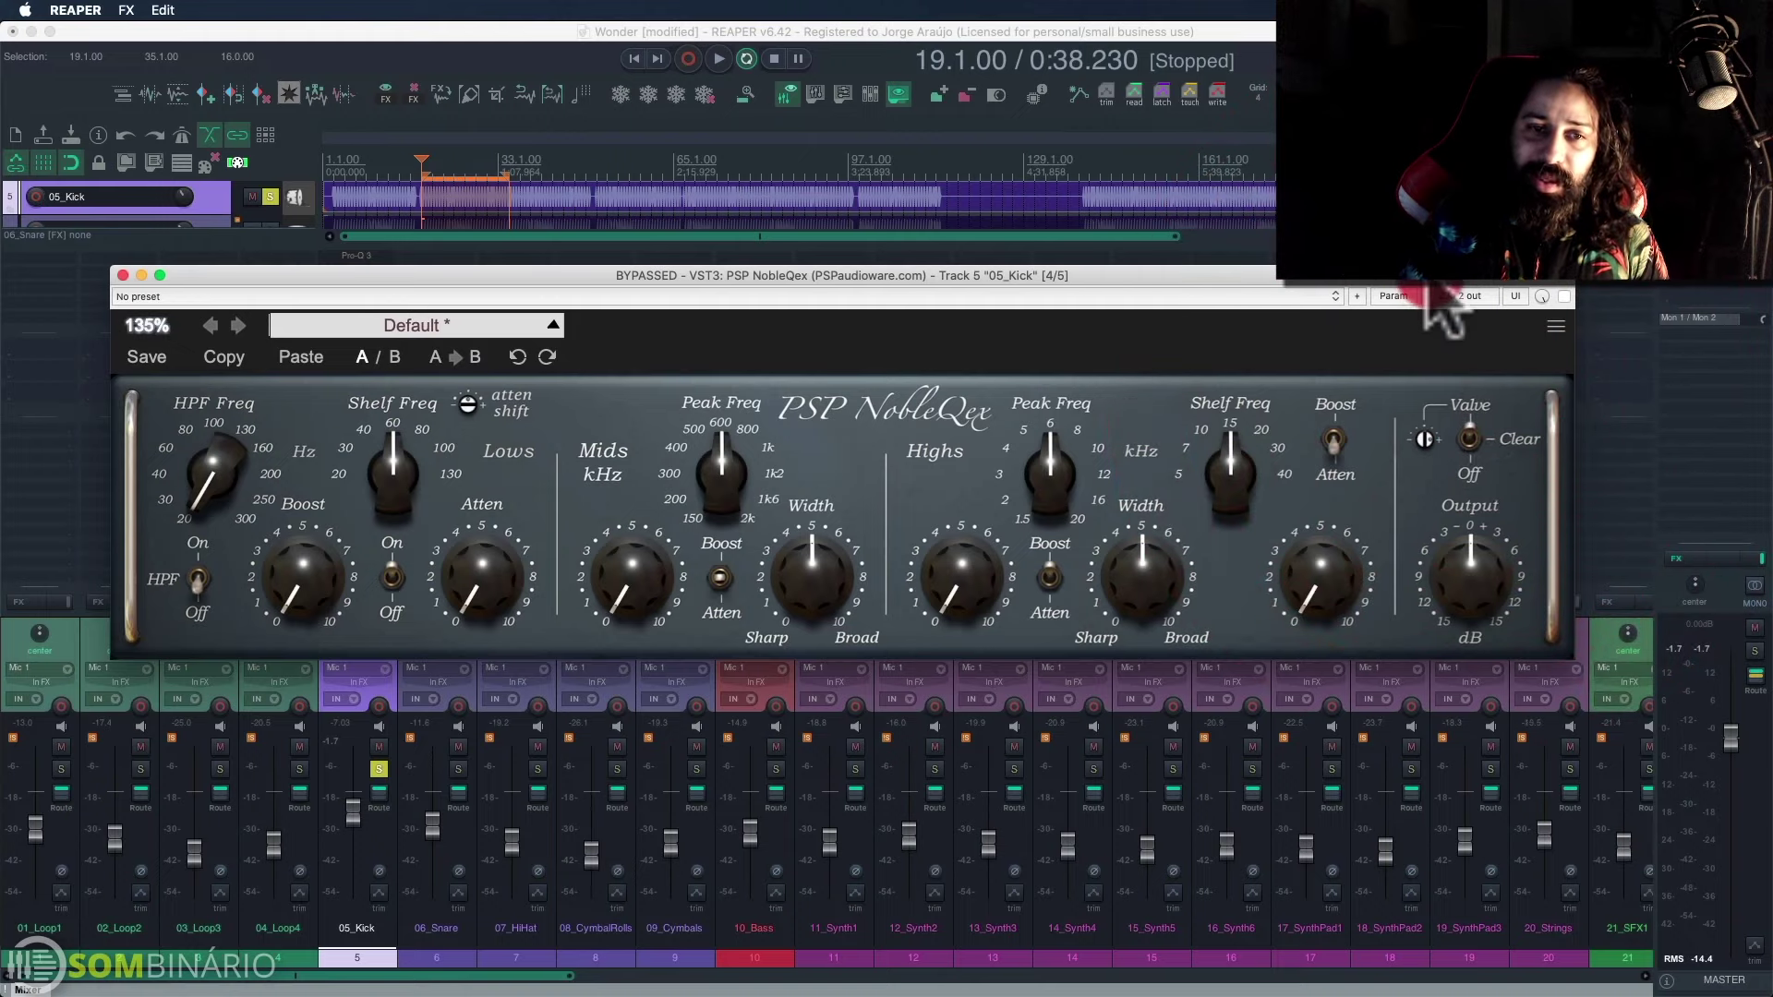
{"action": "left_click", "coordinate": [1437, 369]}
{"action": "left_click", "coordinate": [1429, 426]}
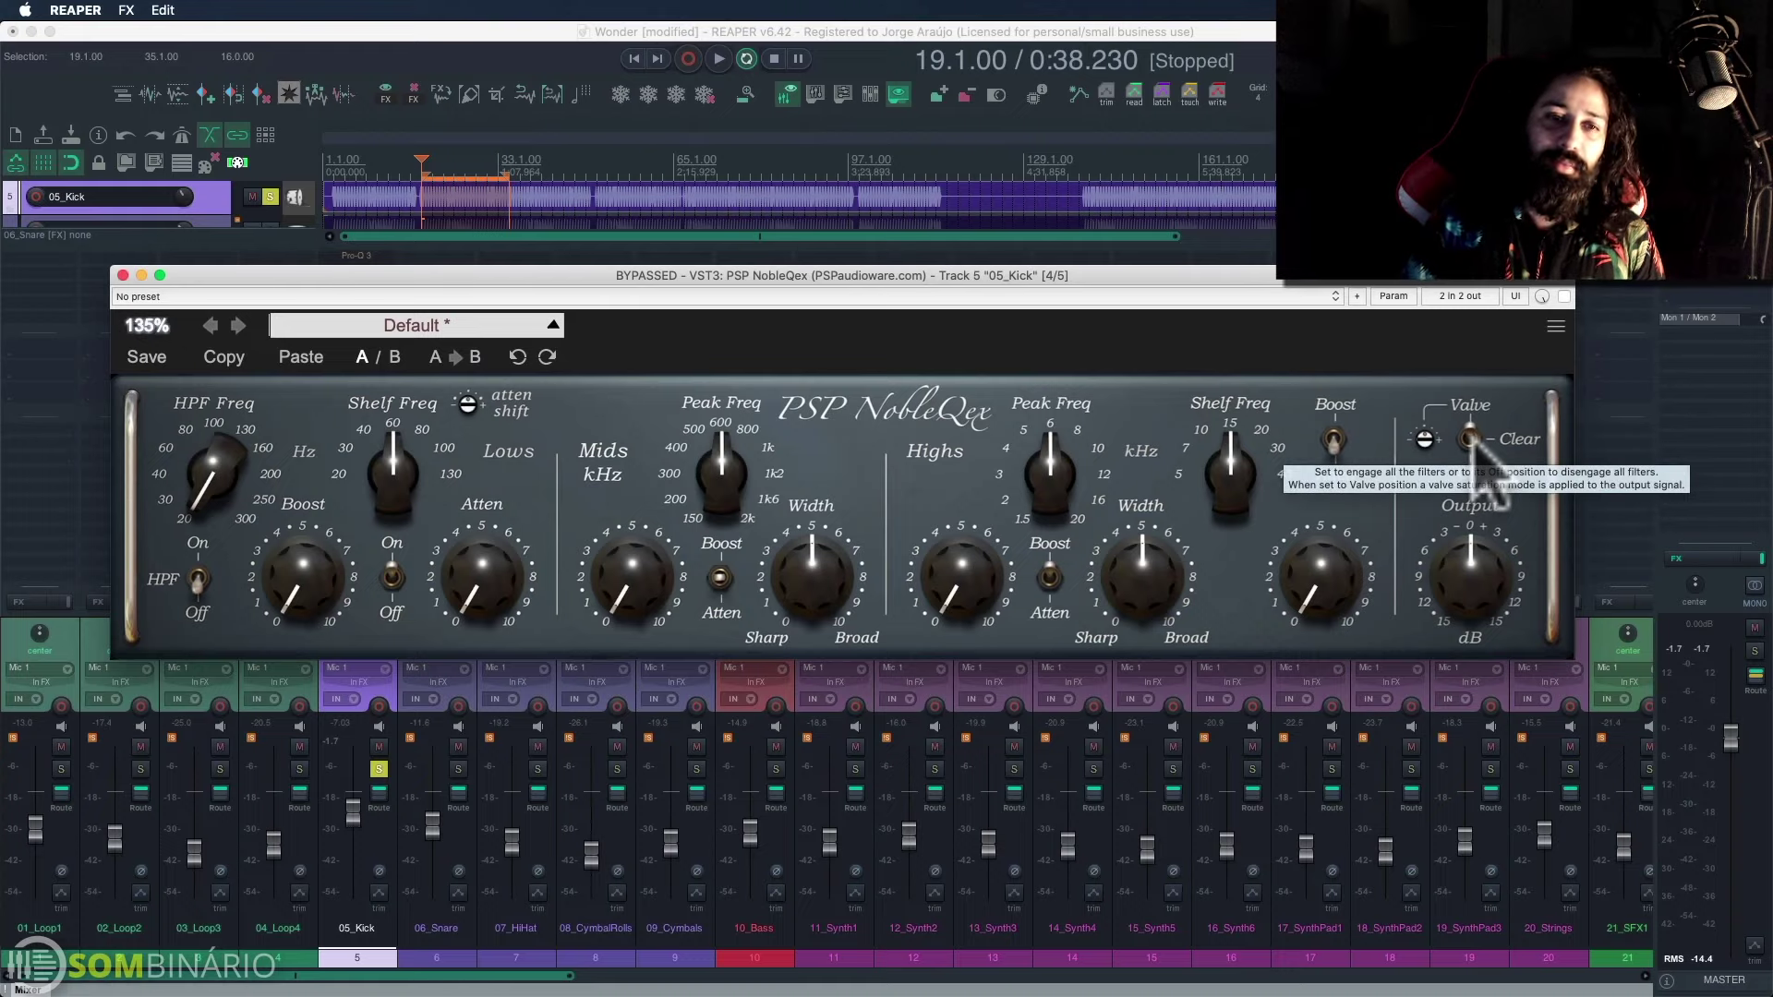
{"action": "left_click", "coordinate": [1471, 444]}
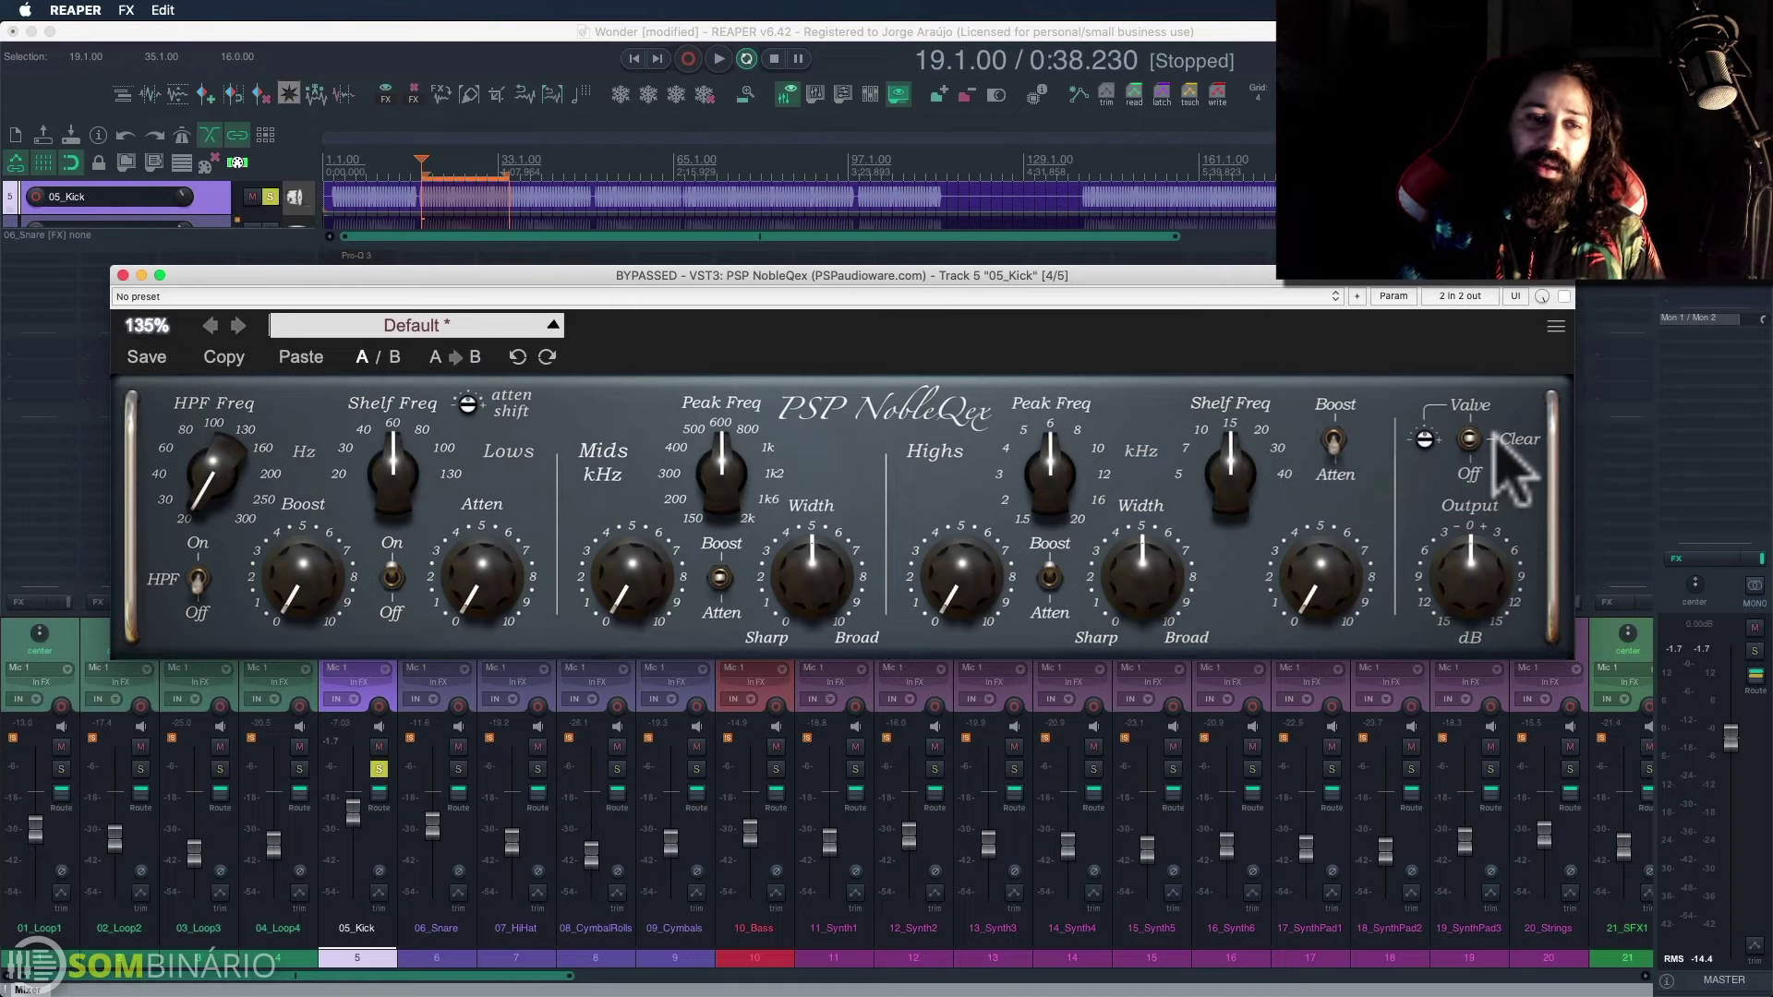
{"action": "left_click", "coordinate": [1469, 438]}
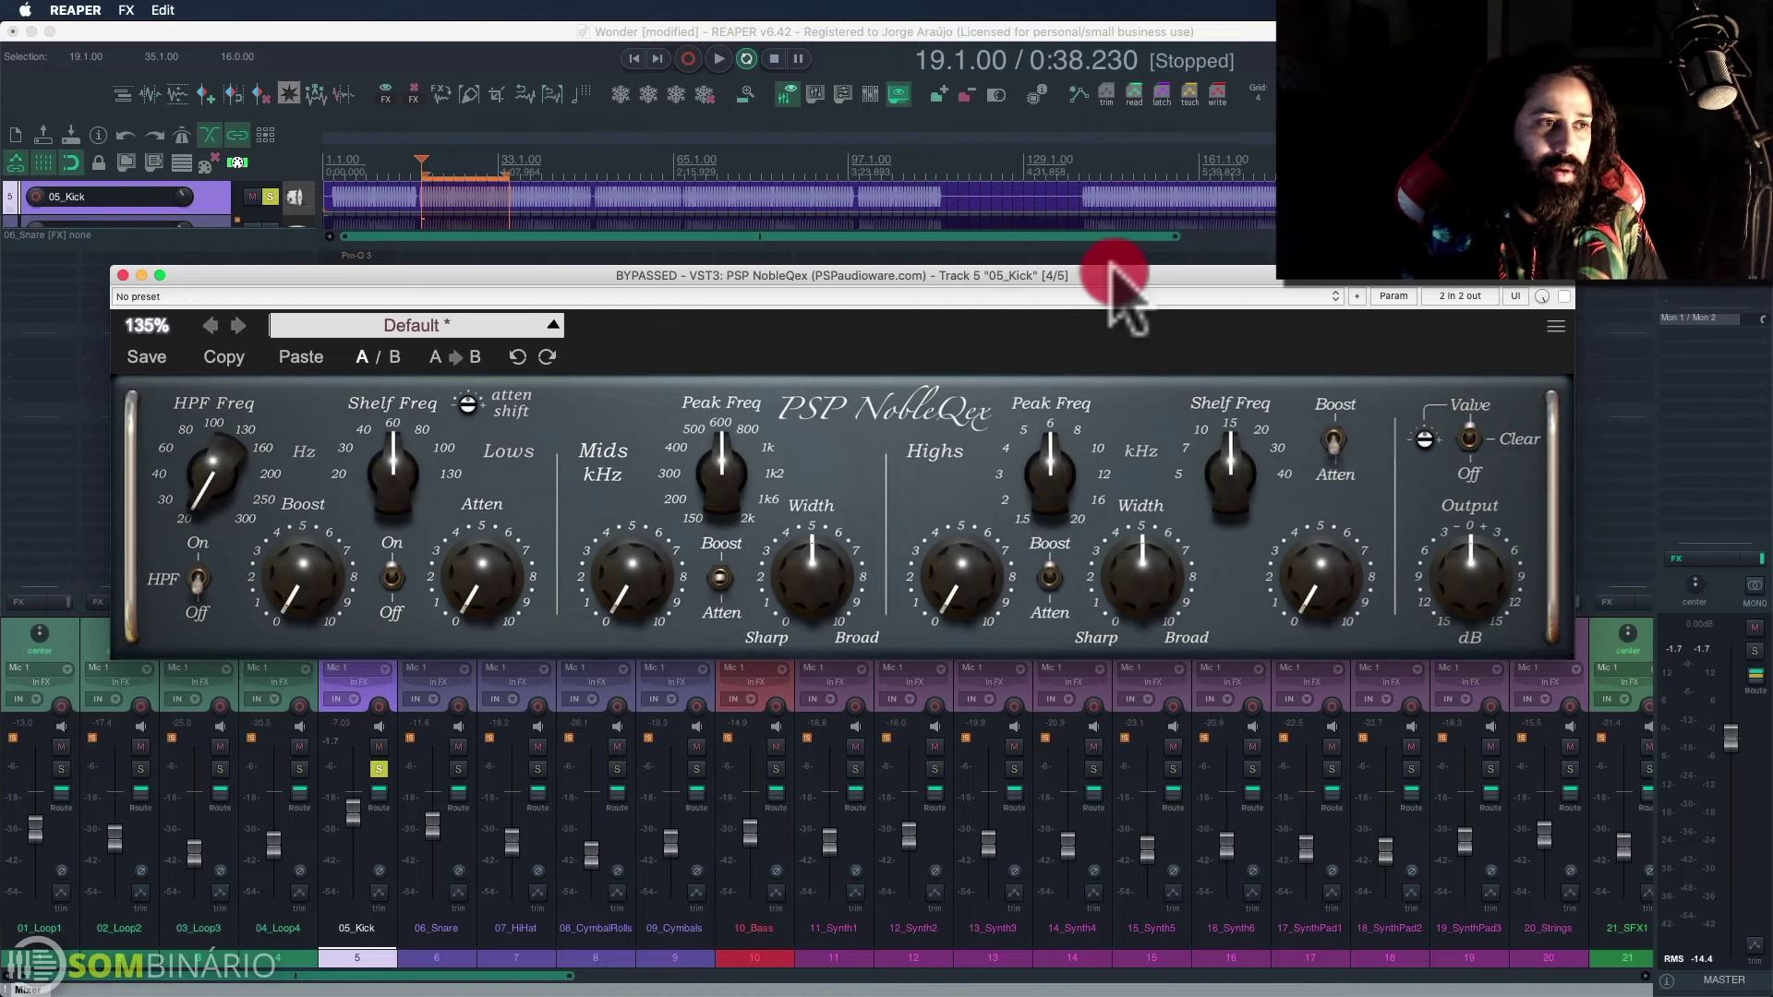
Step: Set the Lows shelf frequency to 20 Hz and its attenuation to 10 in PSP NobleQex
{"action": "left_click_drag", "start_coordinate": [392, 469], "coordinate": [383, 504]}
{"action": "left_click", "coordinate": [388, 614]}
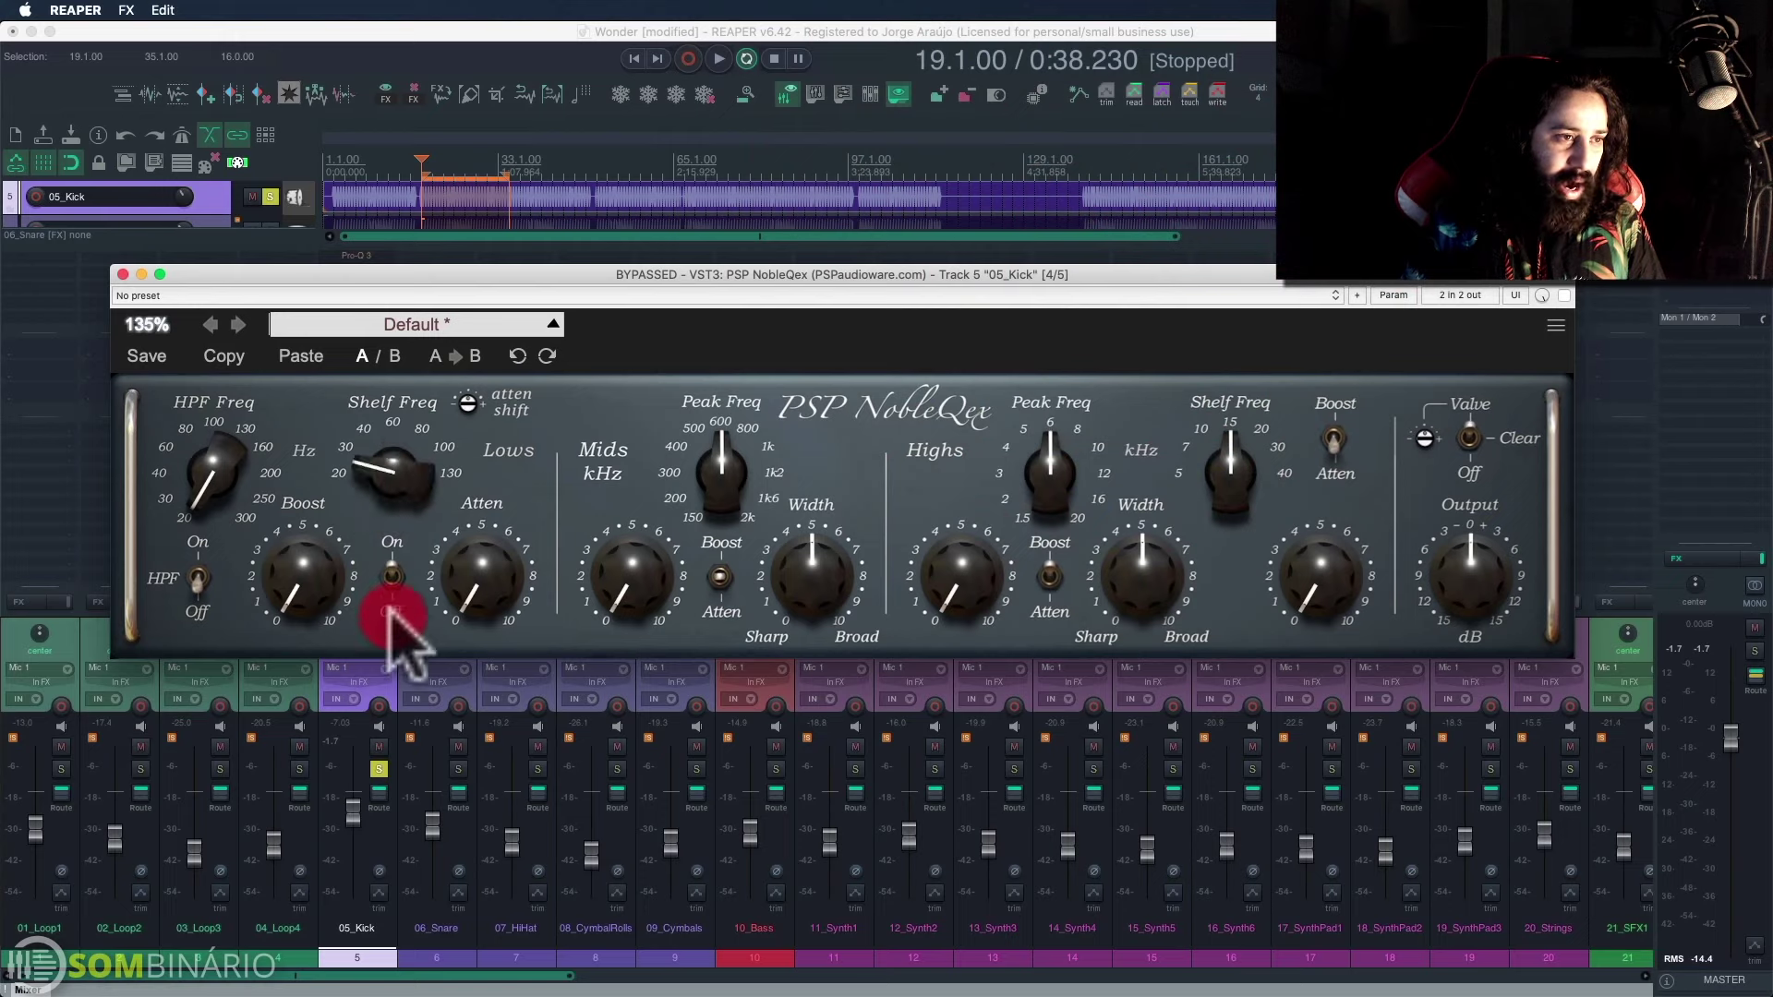
{"action": "mouse_move", "coordinate": [495, 606]}
{"action": "left_mouse_down"}
{"action": "mouse_move", "coordinate": [537, 282]}
{"action": "mouse_move", "coordinate": [523, 289]}
{"action": "left_mouse_up"}
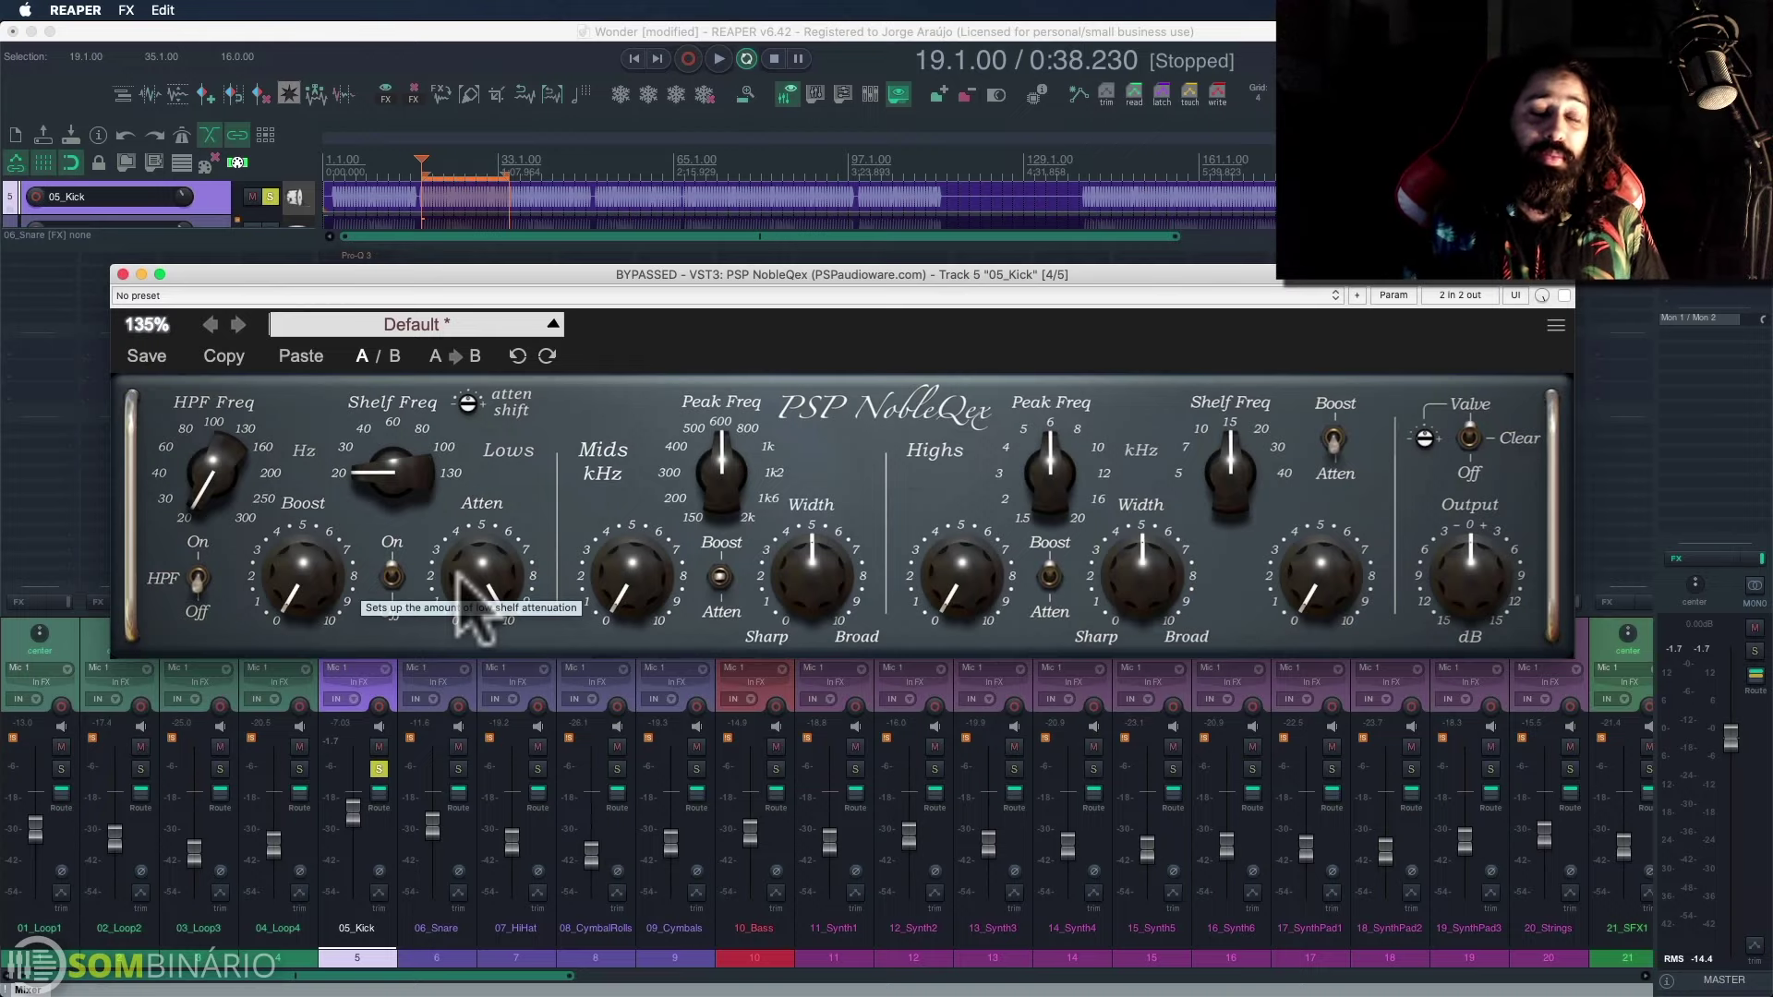
Step: Audition the kick with PSP NobleQex bypassed, stop playback, and activate the plugin
{"action": "key", "text": "space"}
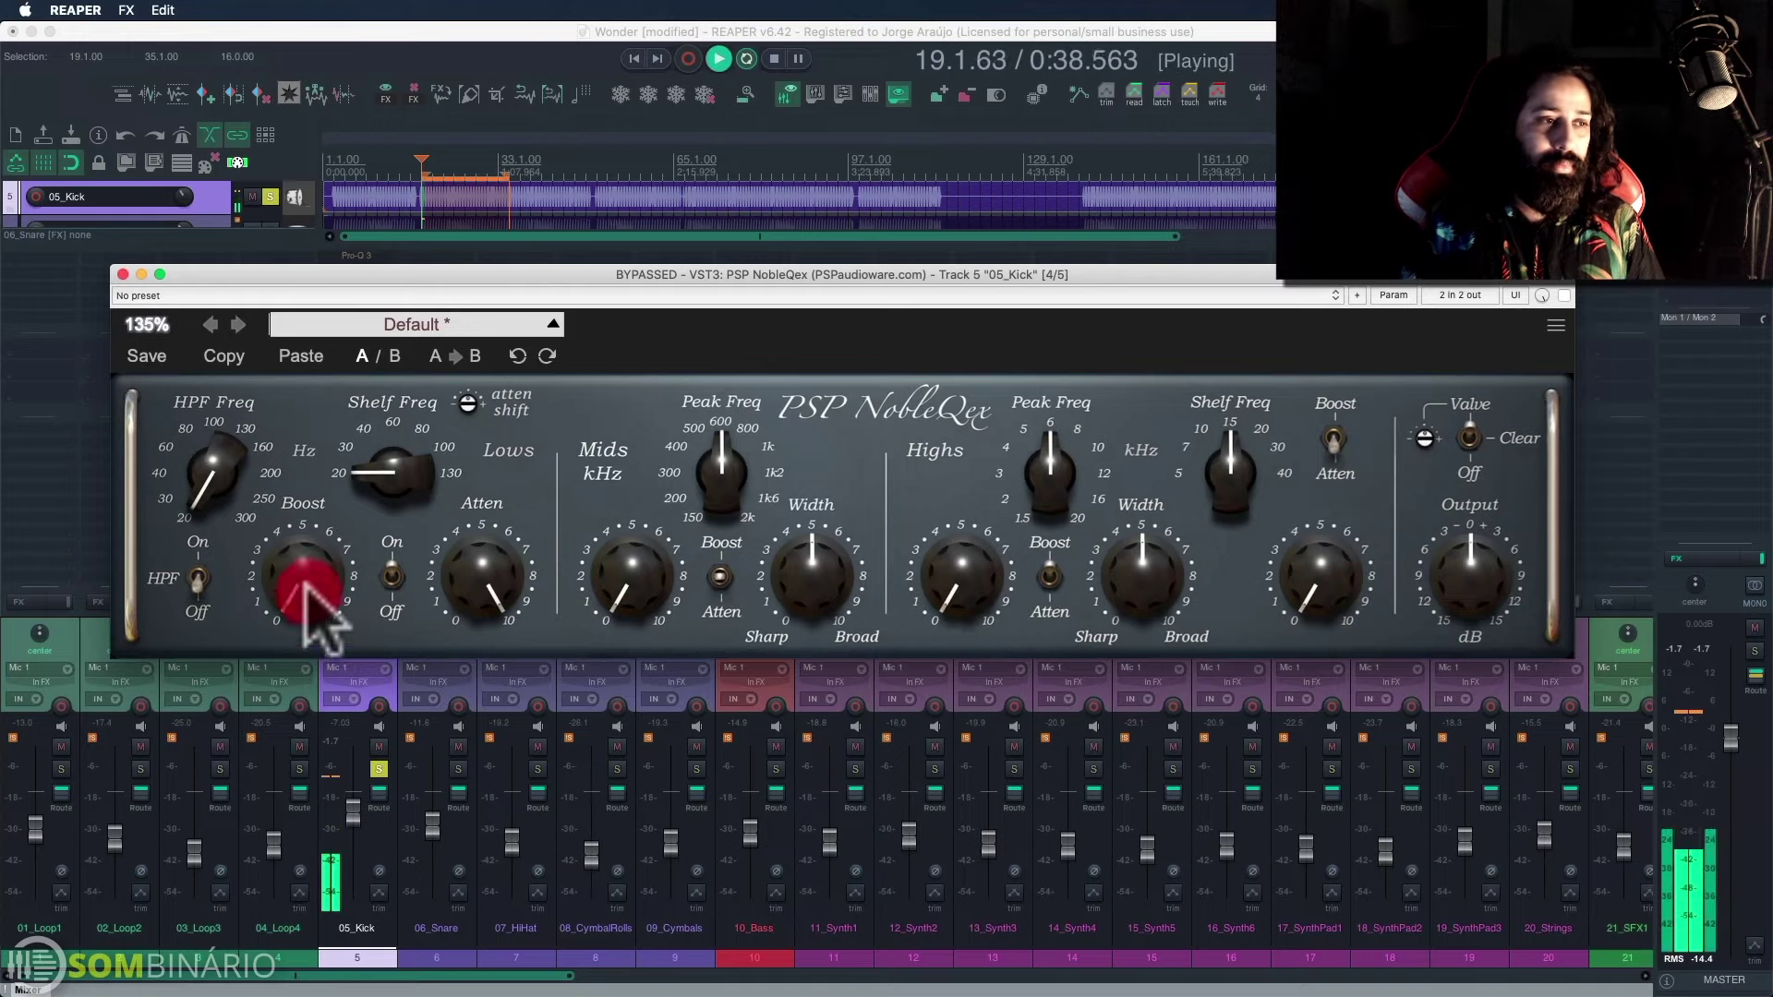
{"action": "left_click_drag", "start_coordinate": [305, 591], "coordinate": [374, 766]}
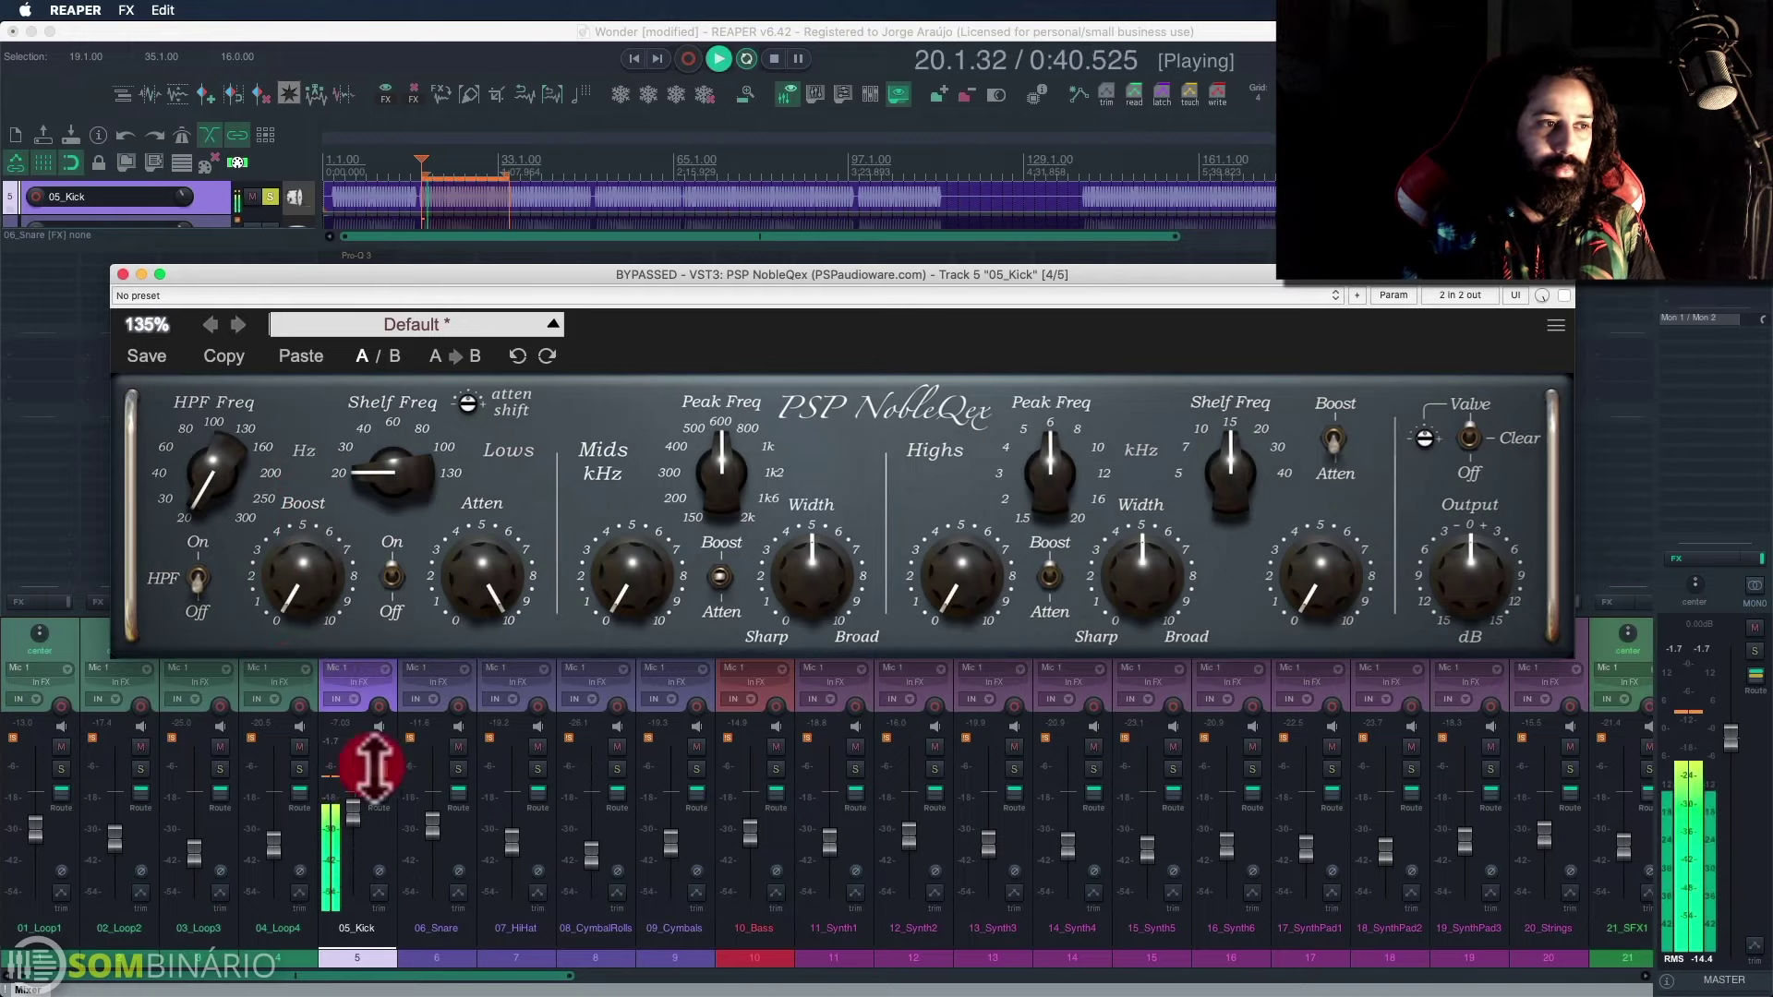
{"action": "key", "text": "space"}
{"action": "left_click", "coordinate": [1563, 295]}
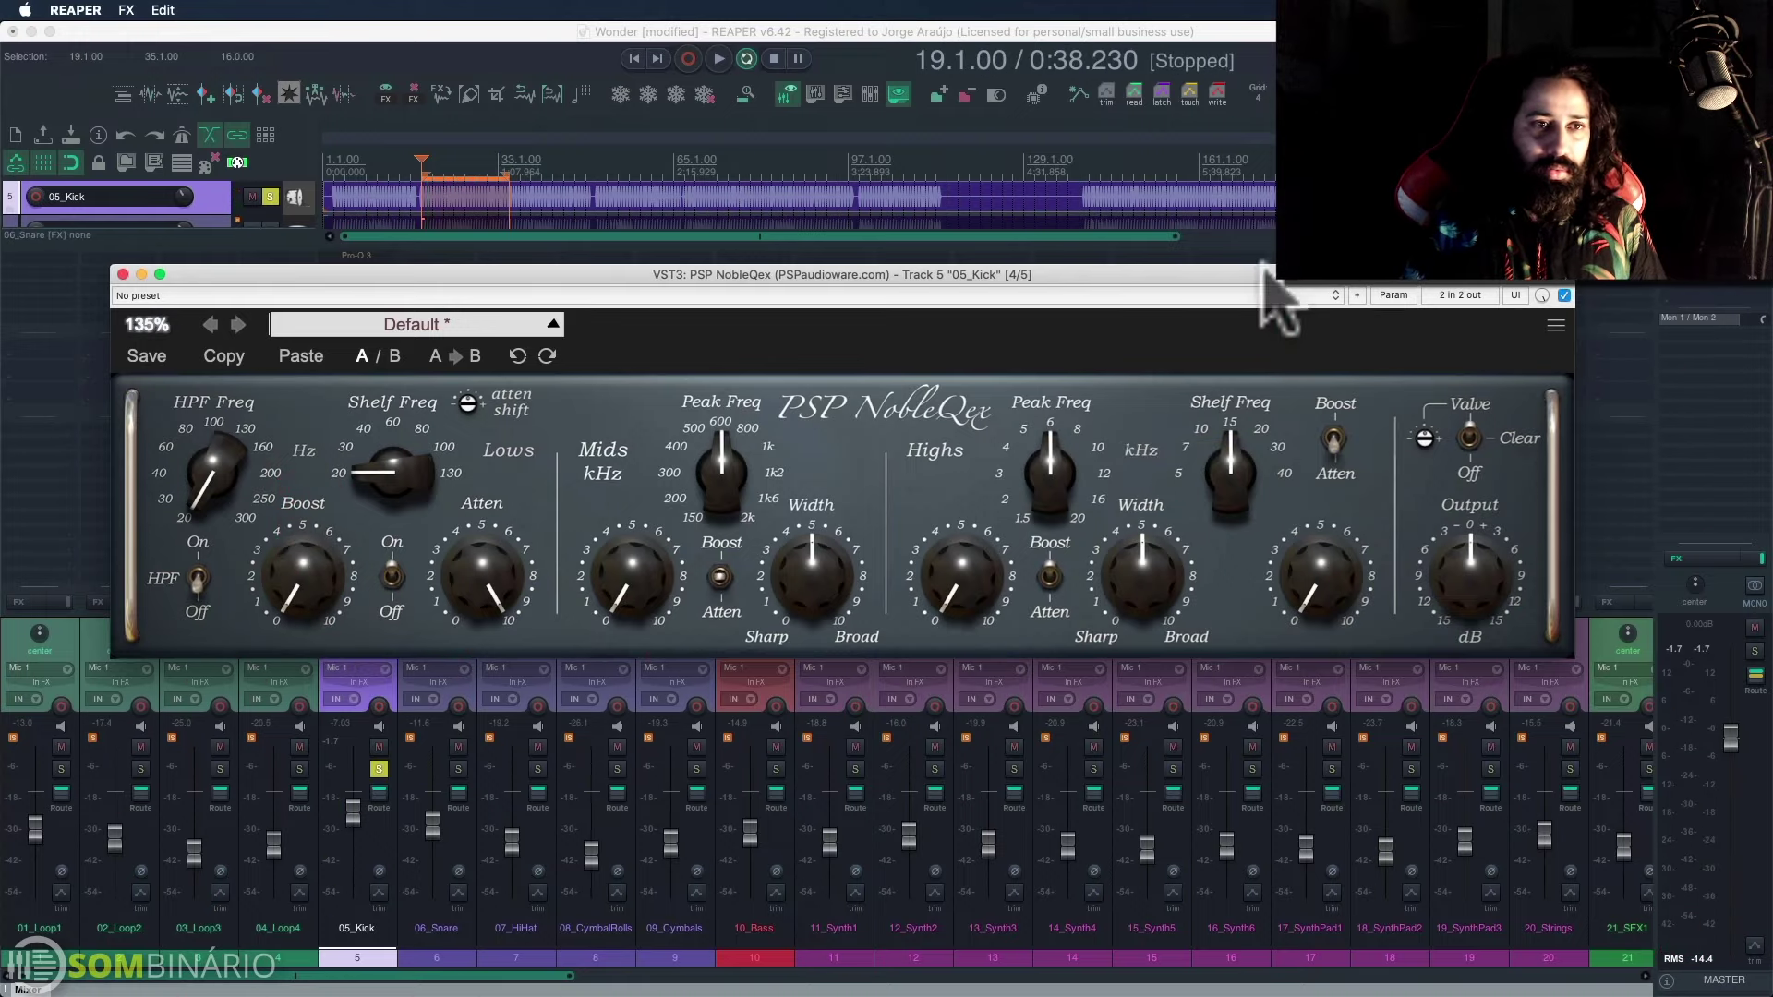
{"action": "mouse_move", "coordinate": [1263, 268]}
{"action": "left_mouse_down"}
{"action": "mouse_move", "coordinate": [1297, 540]}
{"action": "mouse_move", "coordinate": [1278, 261]}
{"action": "left_mouse_up"}
Step: Raise the Lows boost to 10 while the kick plays and check the attenuation, leaving it at 10
{"action": "key", "text": "space"}
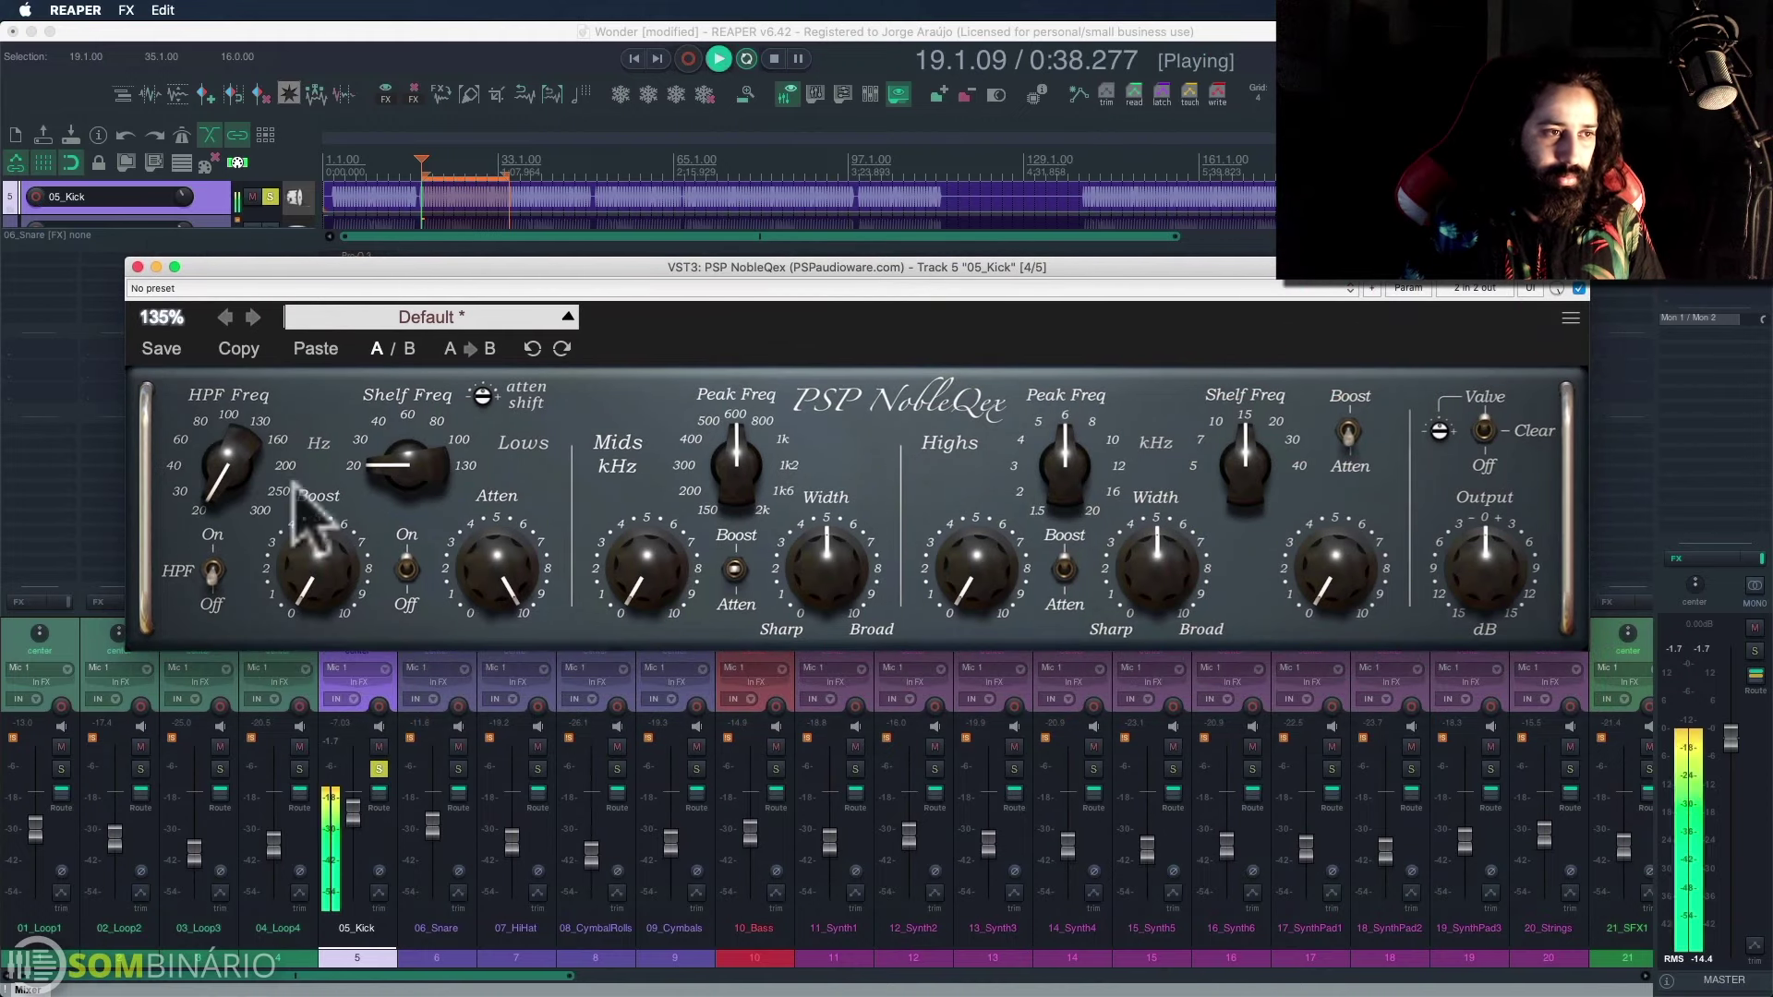
{"action": "left_click_drag", "start_coordinate": [312, 534], "coordinate": [346, 325]}
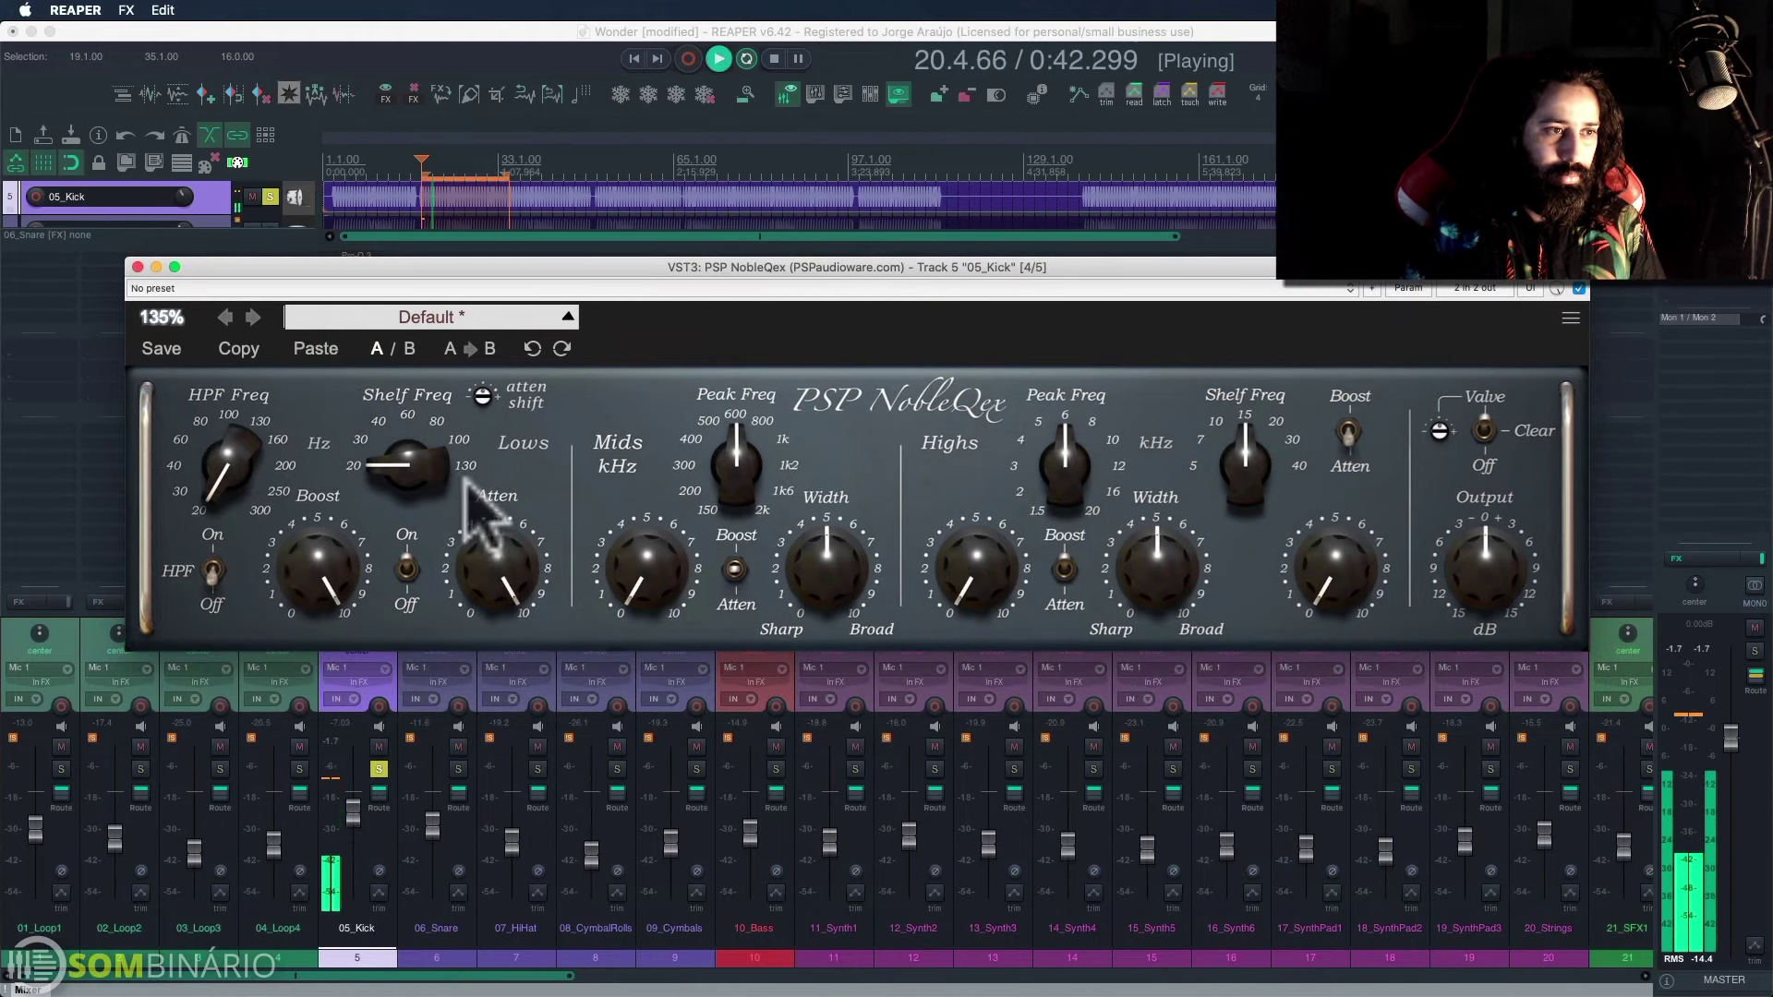
{"action": "left_click", "coordinate": [491, 566]}
{"action": "left_click_drag", "start_coordinate": [493, 570], "coordinate": [499, 481]}
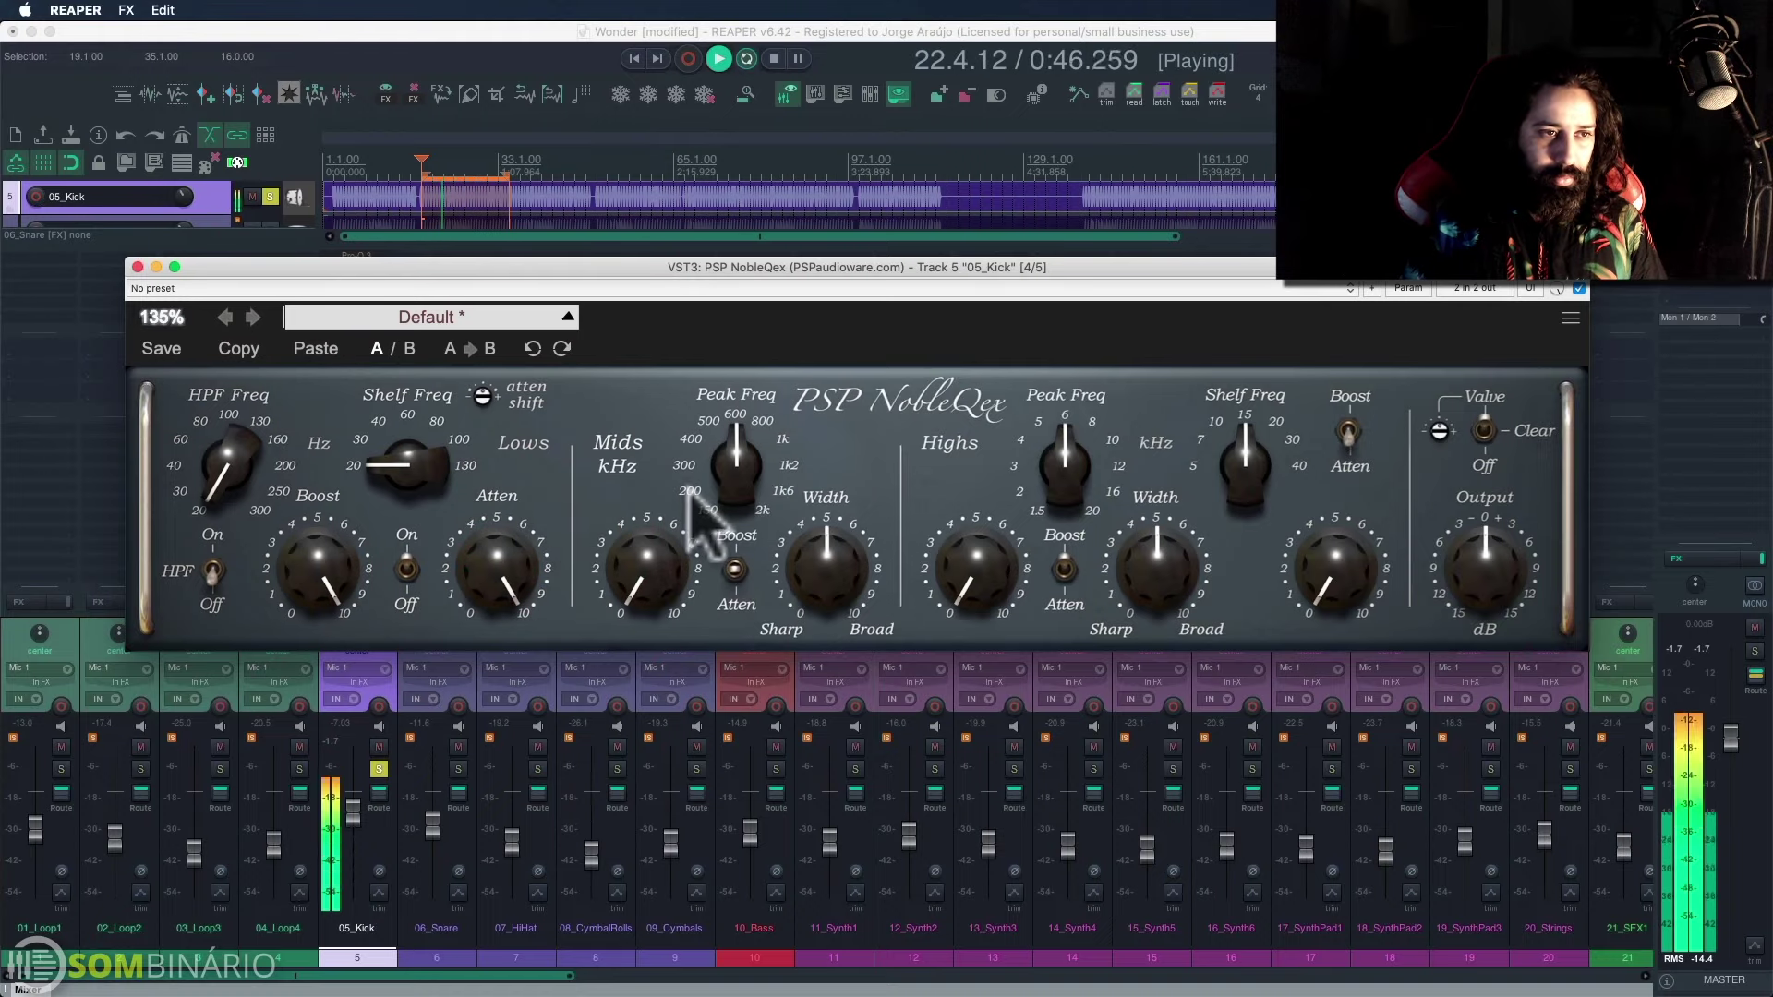
{"action": "key", "text": "space"}
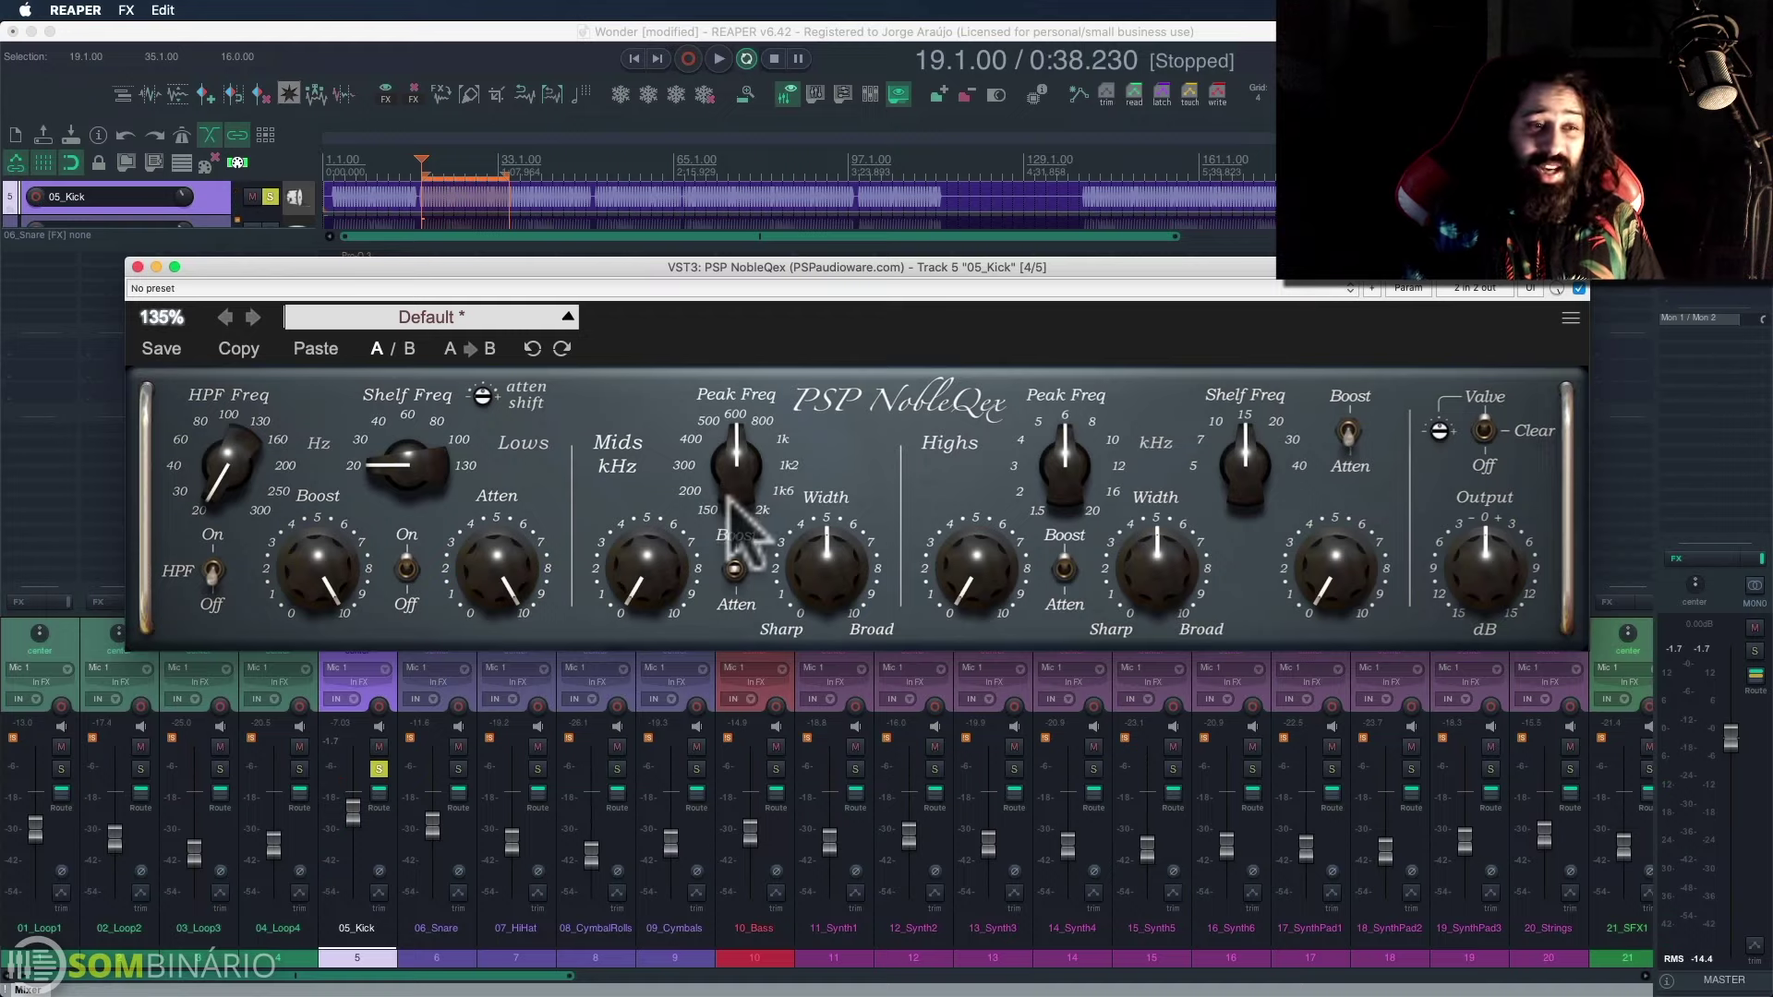
Step: Tune the Mids peak to about 700 Hz during playback, toggle its Boost/Atten mode, and set its width fully to Sharp
{"action": "key", "text": "space"}
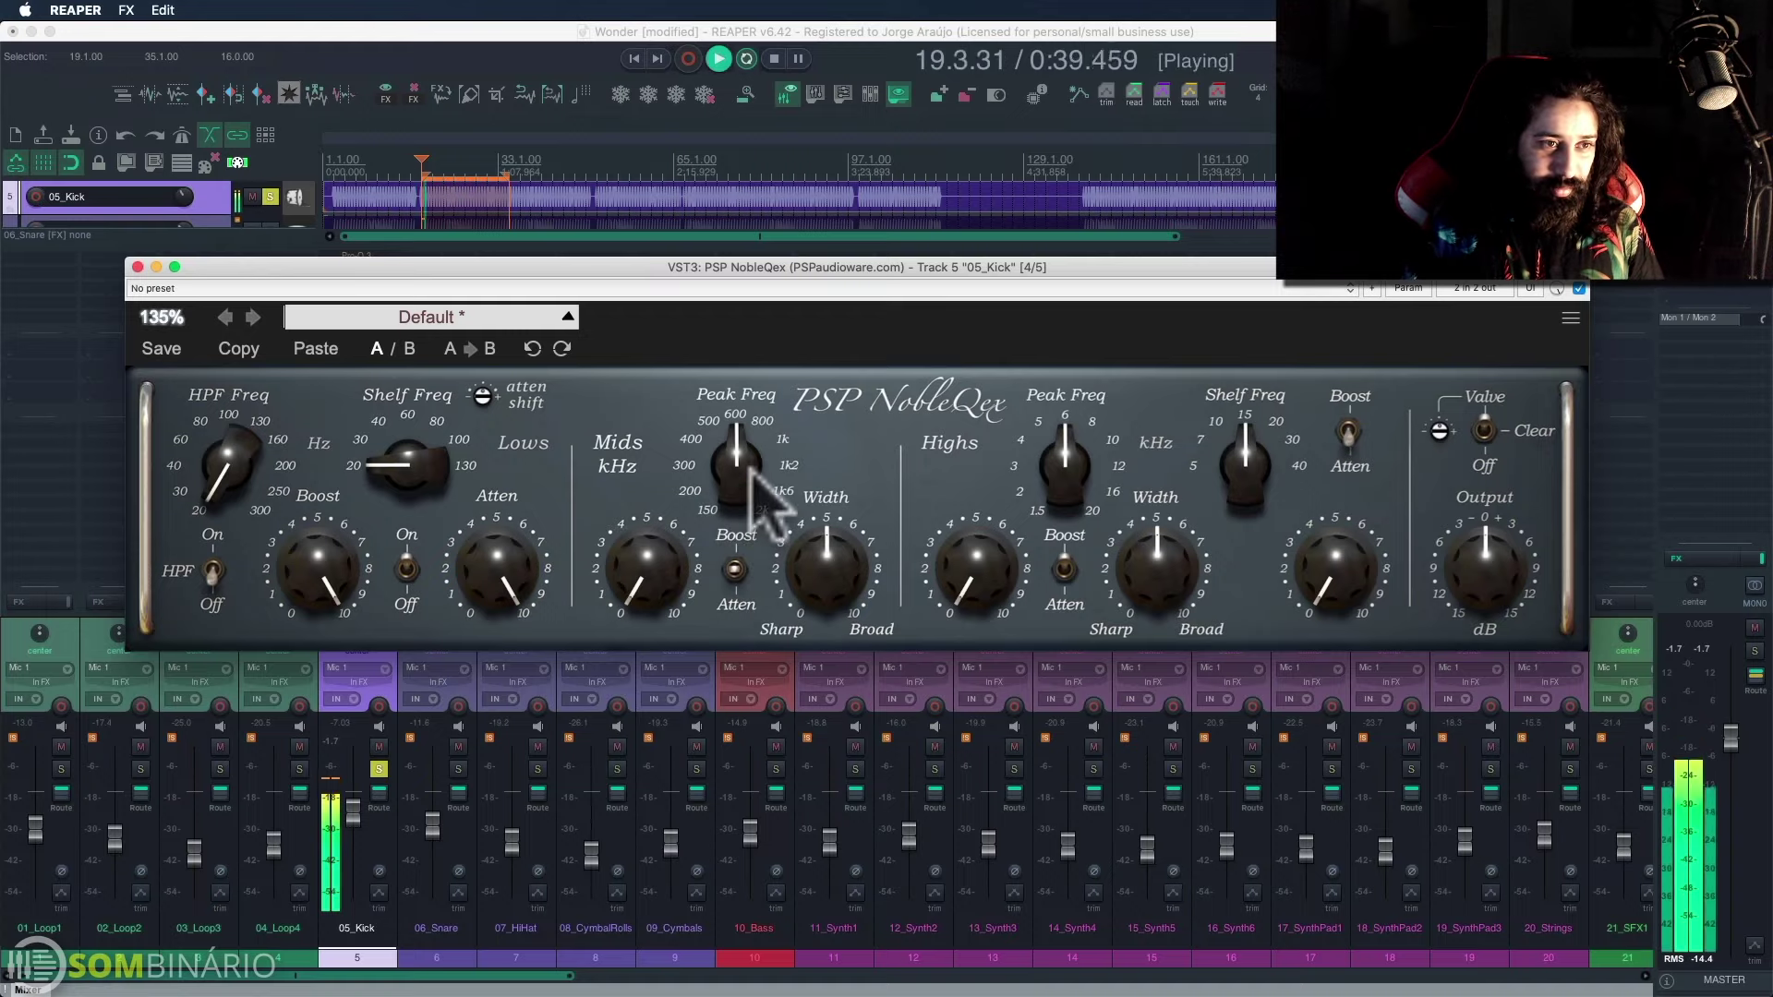
{"action": "left_click_drag", "start_coordinate": [733, 469], "coordinate": [729, 462]}
{"action": "key", "text": "space"}
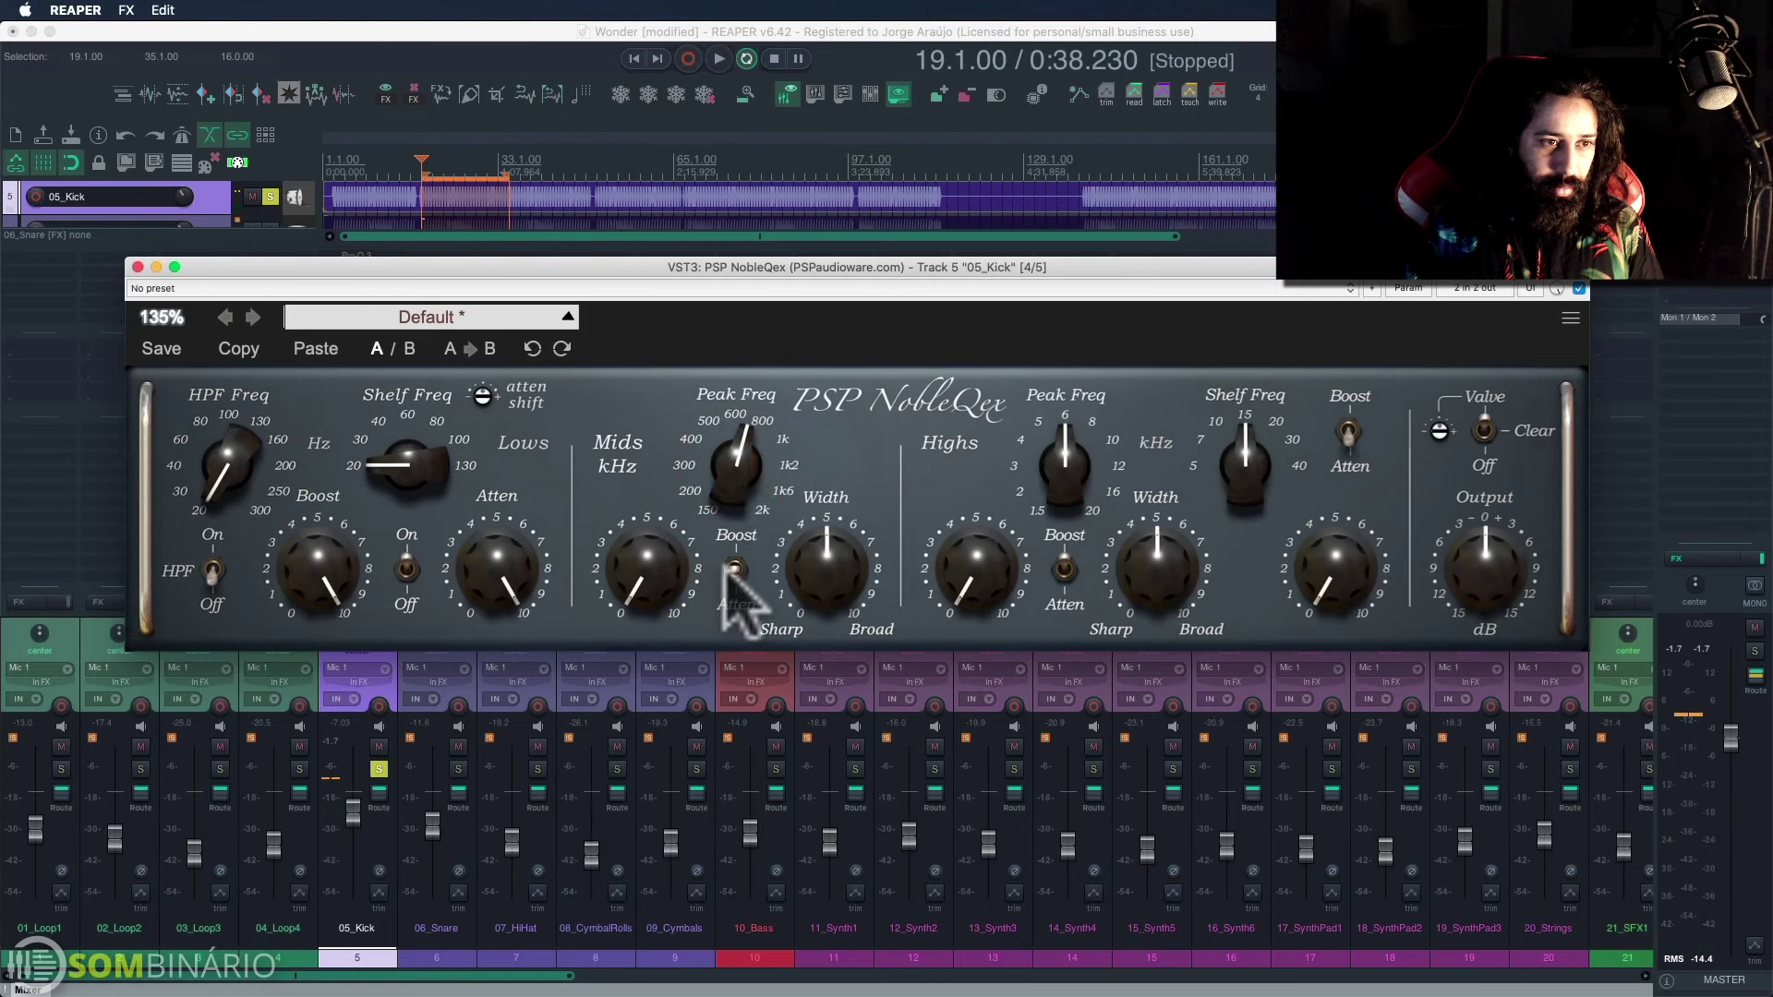
{"action": "left_click", "coordinate": [734, 565]}
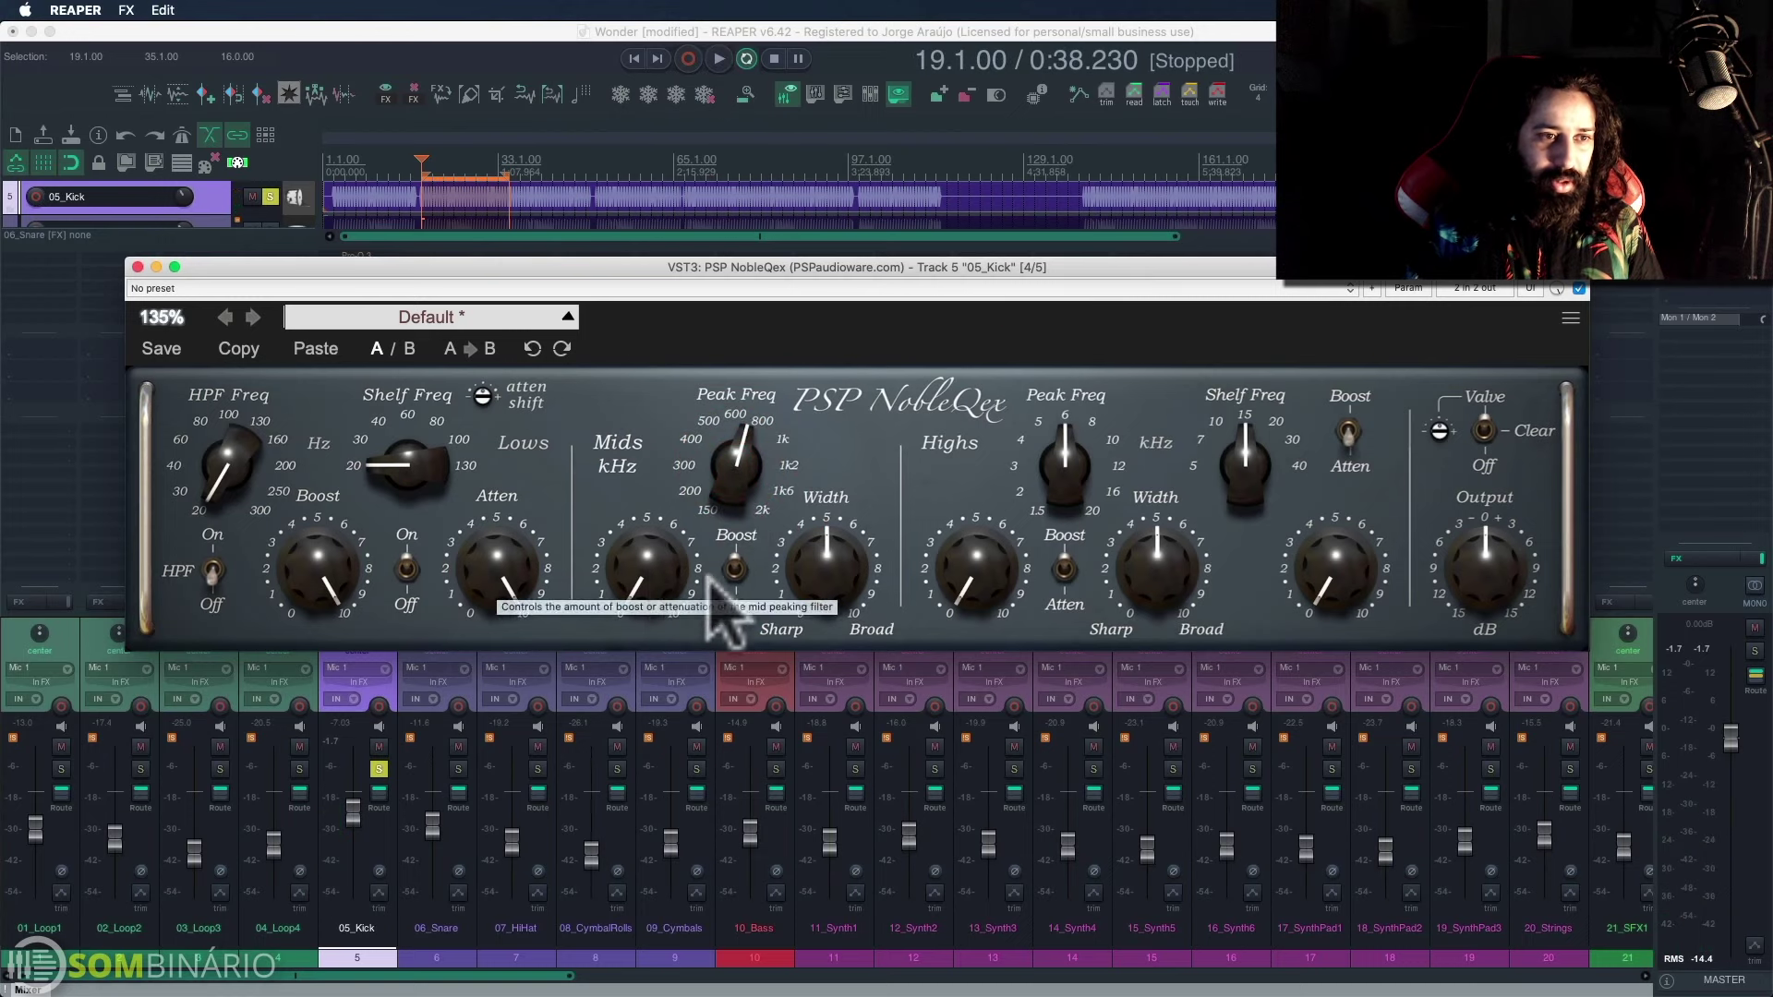
{"action": "left_click_drag", "start_coordinate": [828, 595], "coordinate": [812, 771]}
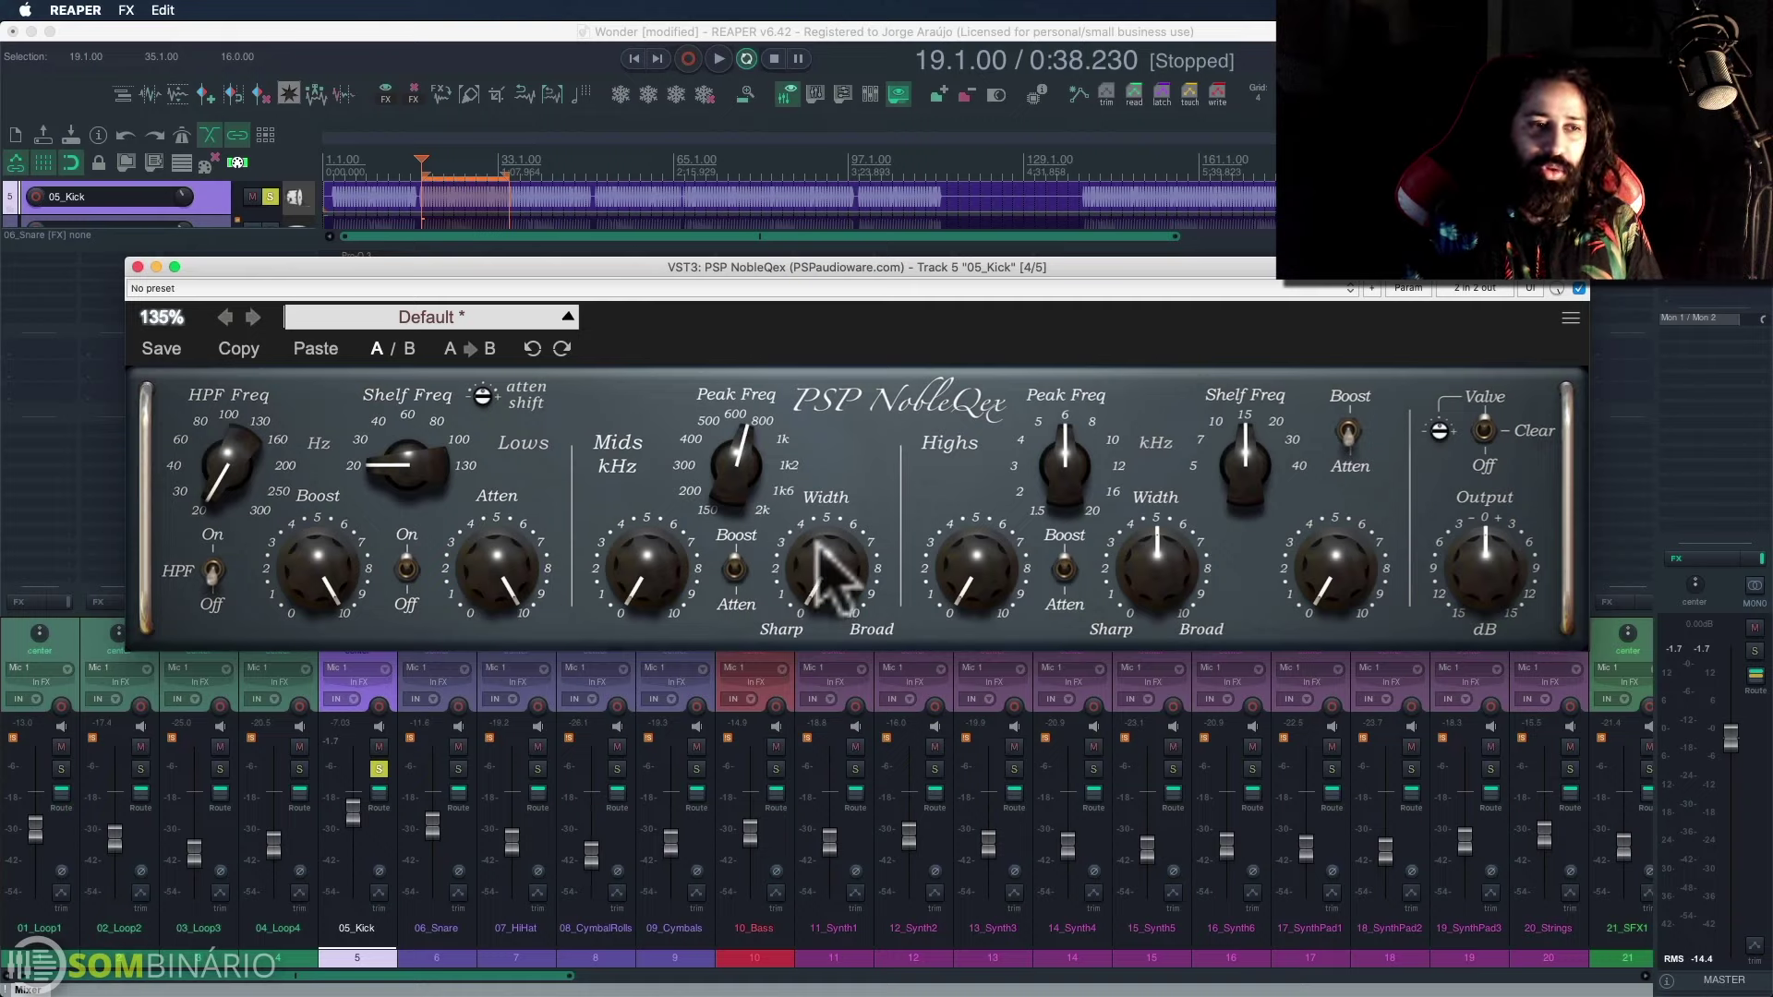
Step: During playback, raise the Mids level to about 9.5 and tune its peak to about 550 Hz in PSP NobleQex
{"action": "key", "text": "space"}
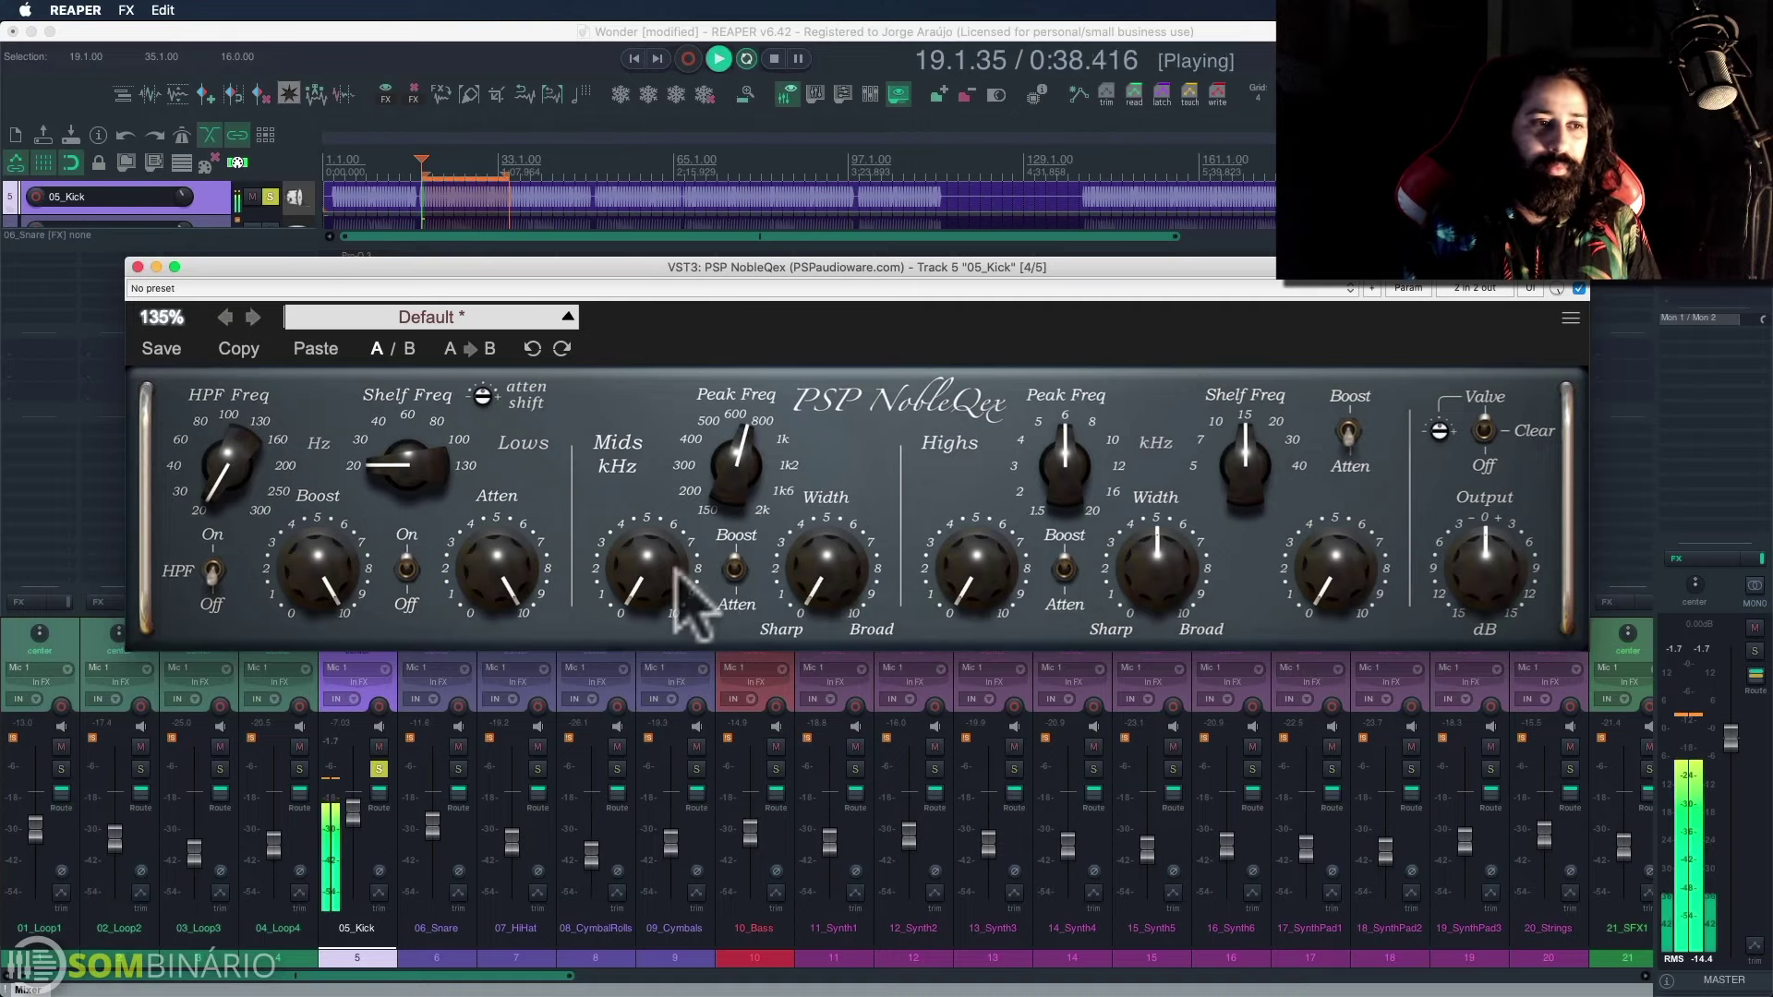
{"action": "left_click_drag", "start_coordinate": [657, 580], "coordinate": [665, 324]}
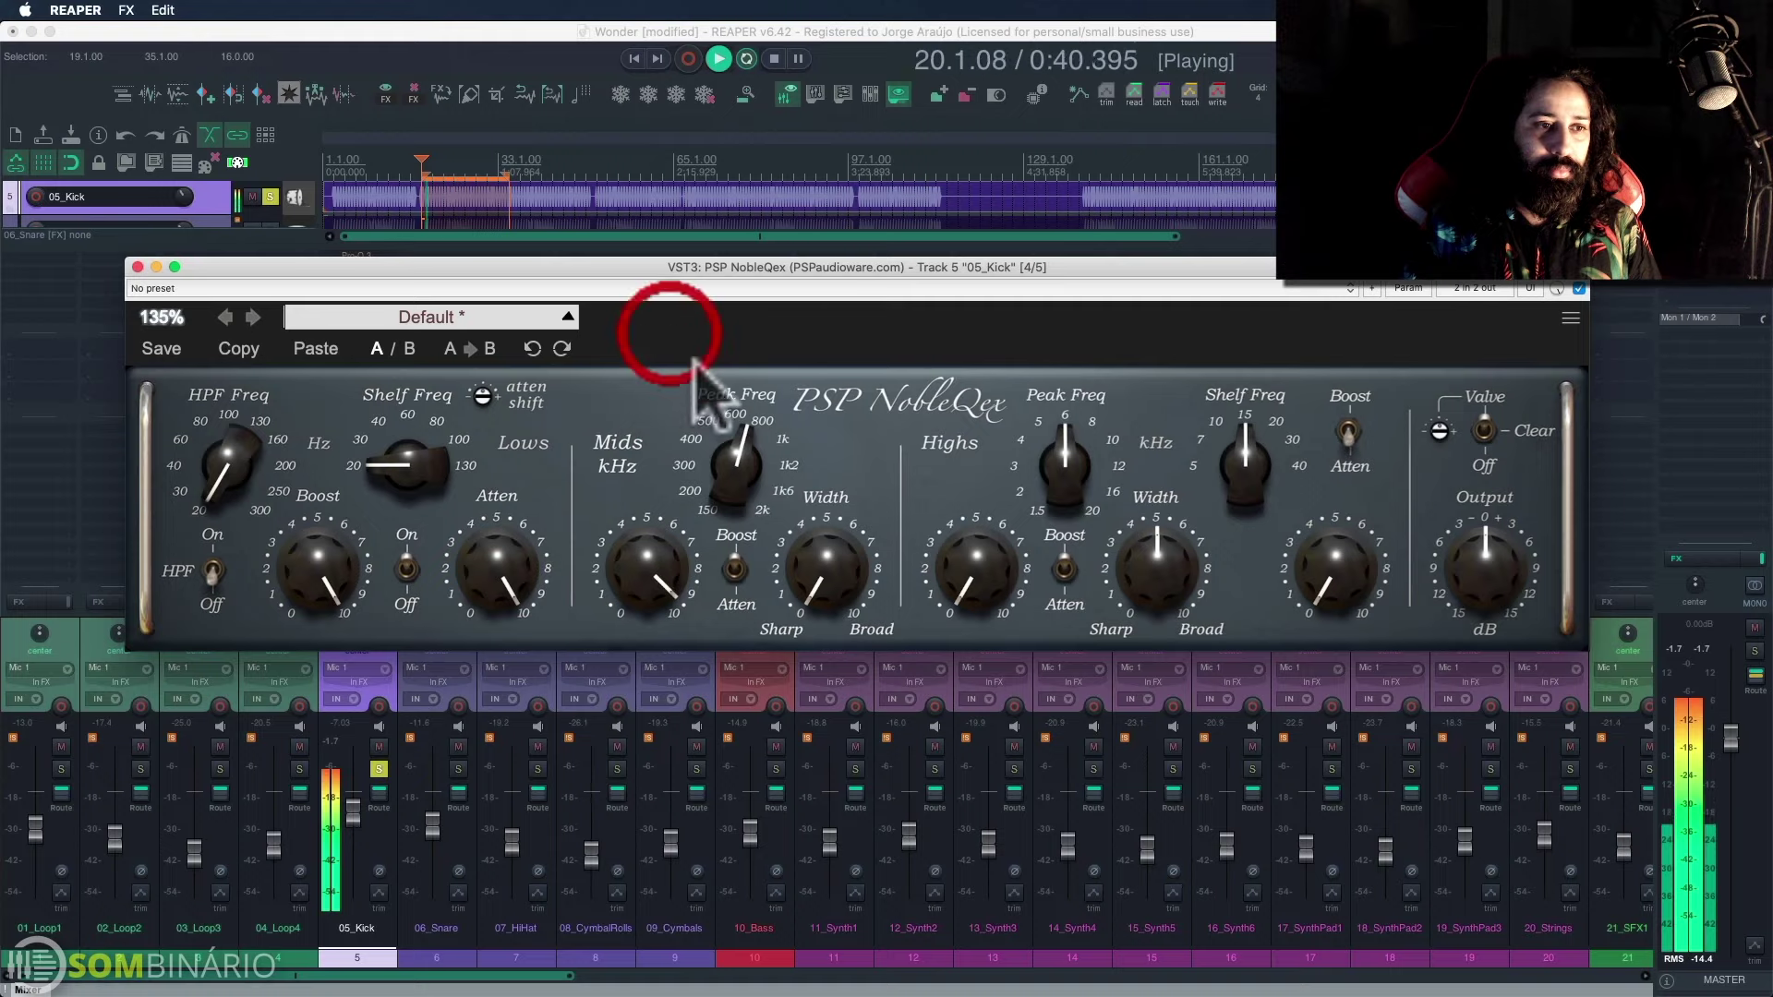
{"action": "left_click_drag", "start_coordinate": [729, 445], "coordinate": [731, 467]}
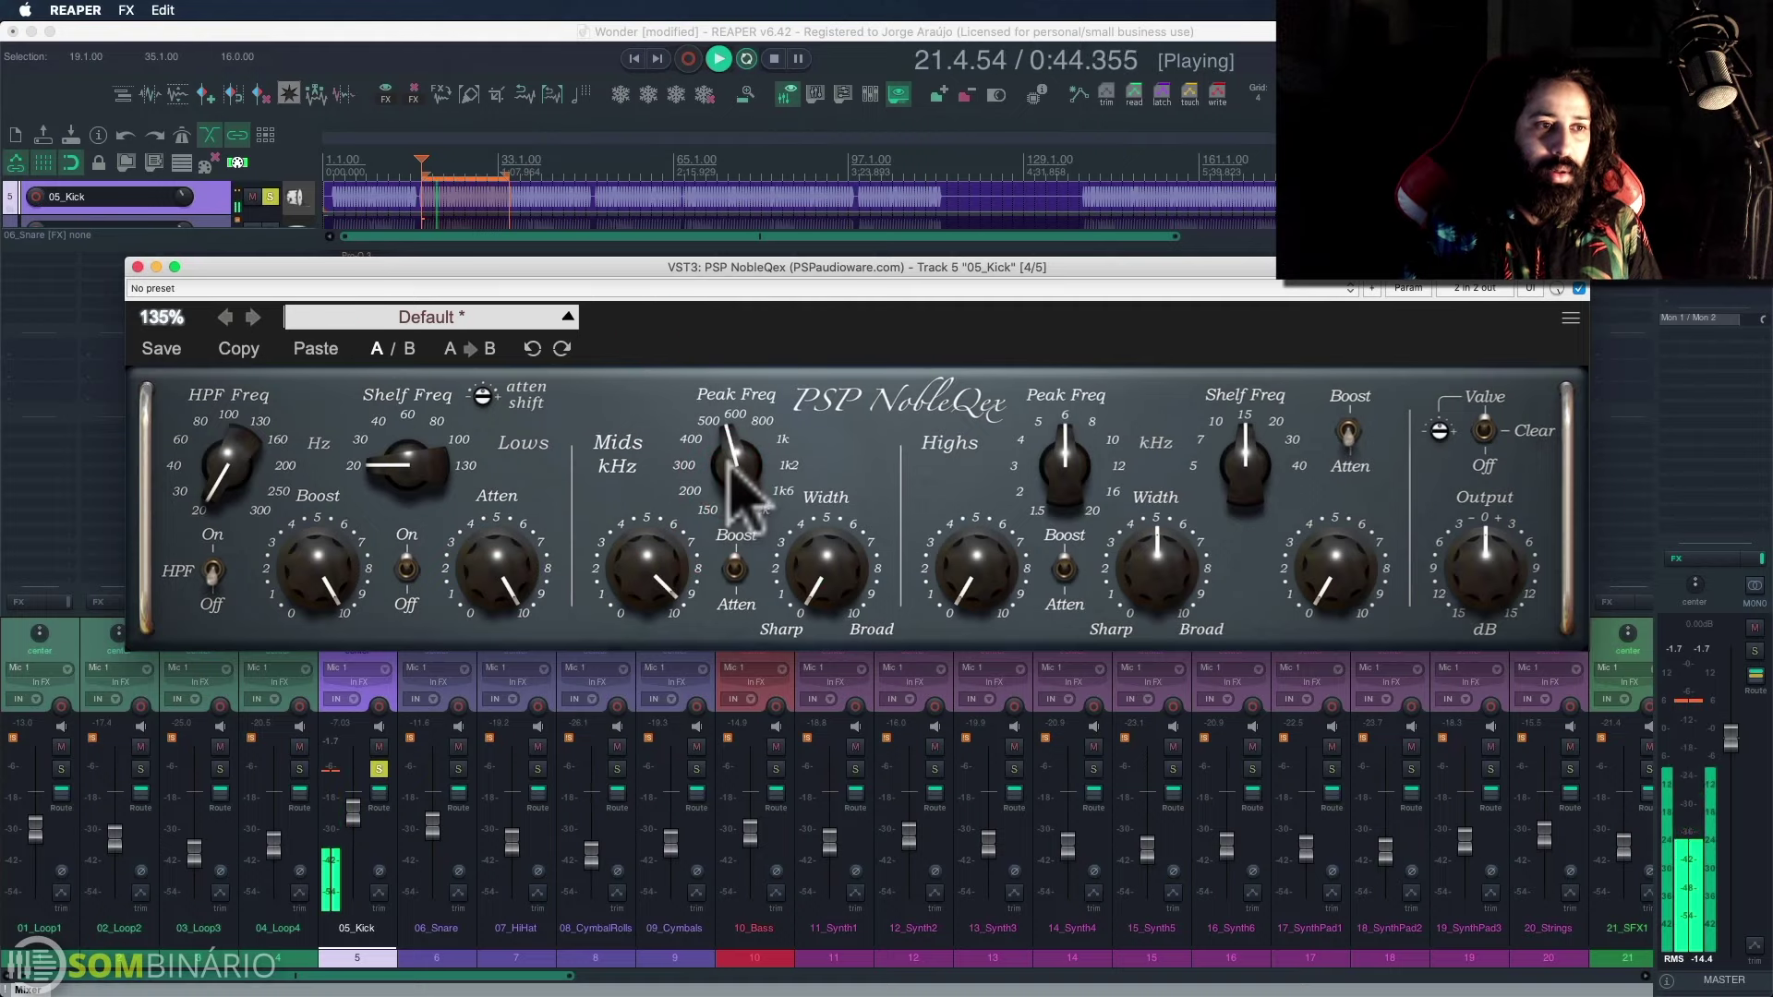
{"action": "key", "text": "space"}
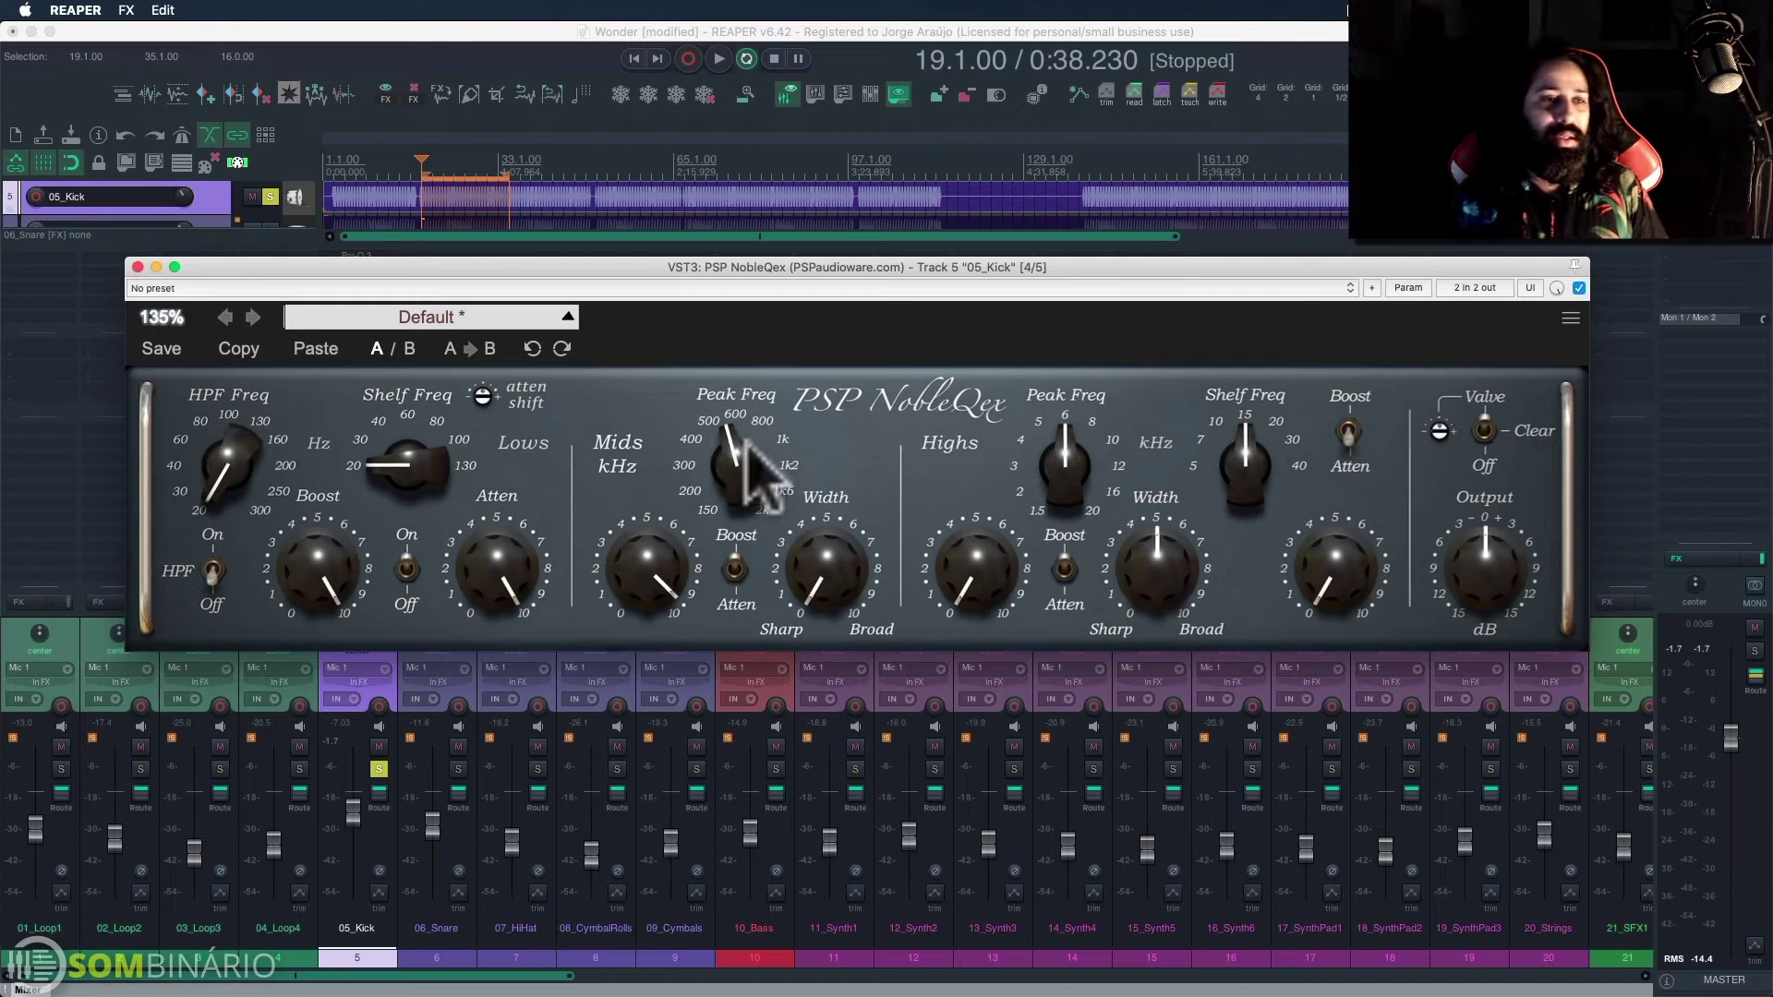
Step: Check the Mids Boost/Atten mode and compare the kick with PSP NobleQex bypassed and active, ending with it active and playback stopped
{"action": "left_click", "coordinate": [733, 570]}
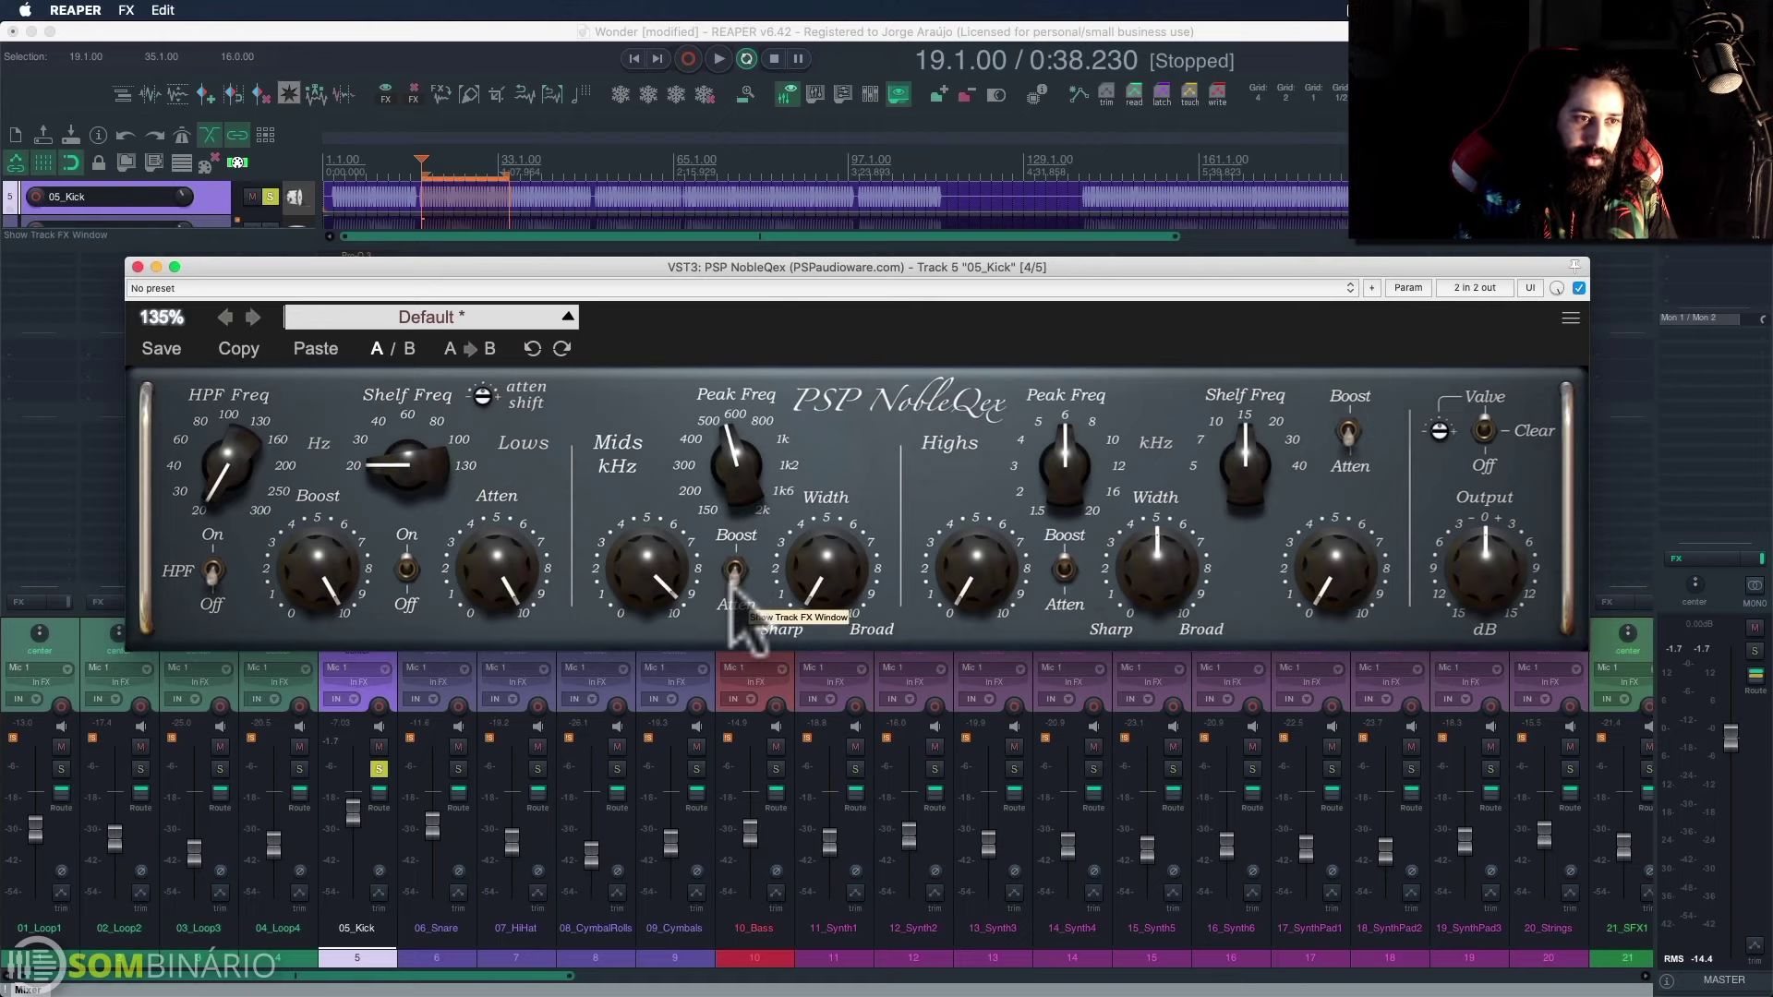
{"action": "key", "text": "space"}
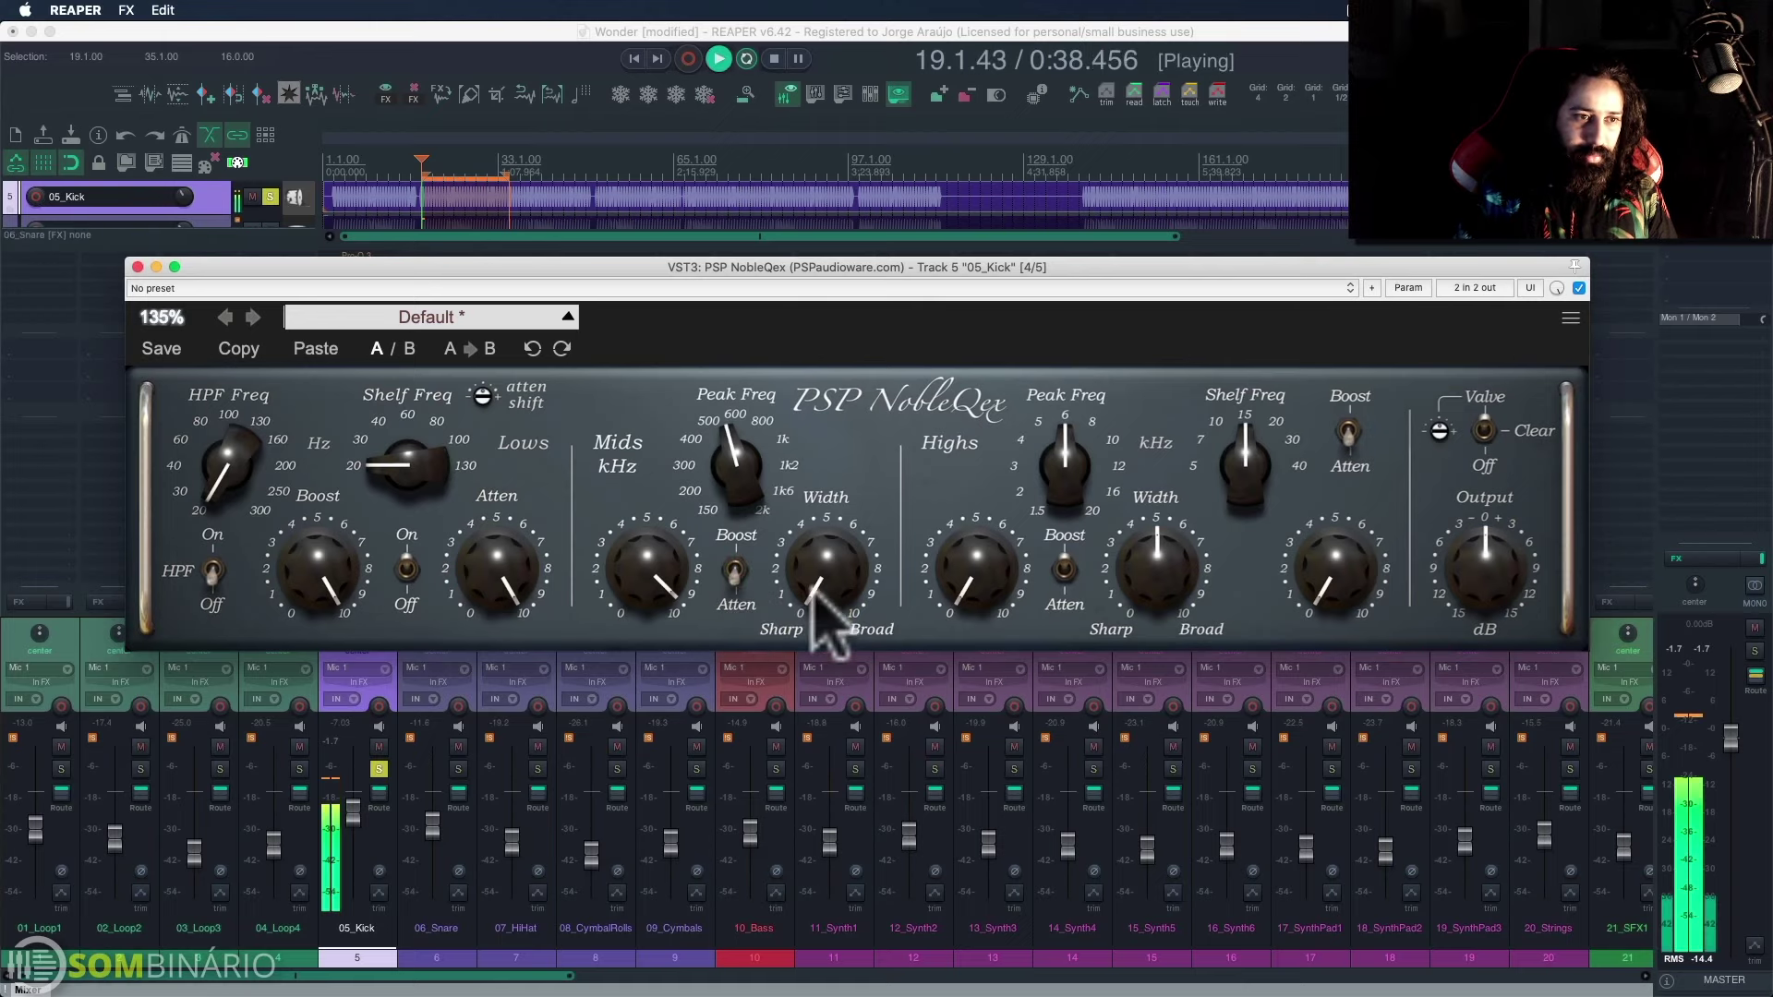
{"action": "left_click", "coordinate": [734, 571]}
{"action": "left_click", "coordinate": [750, 756]}
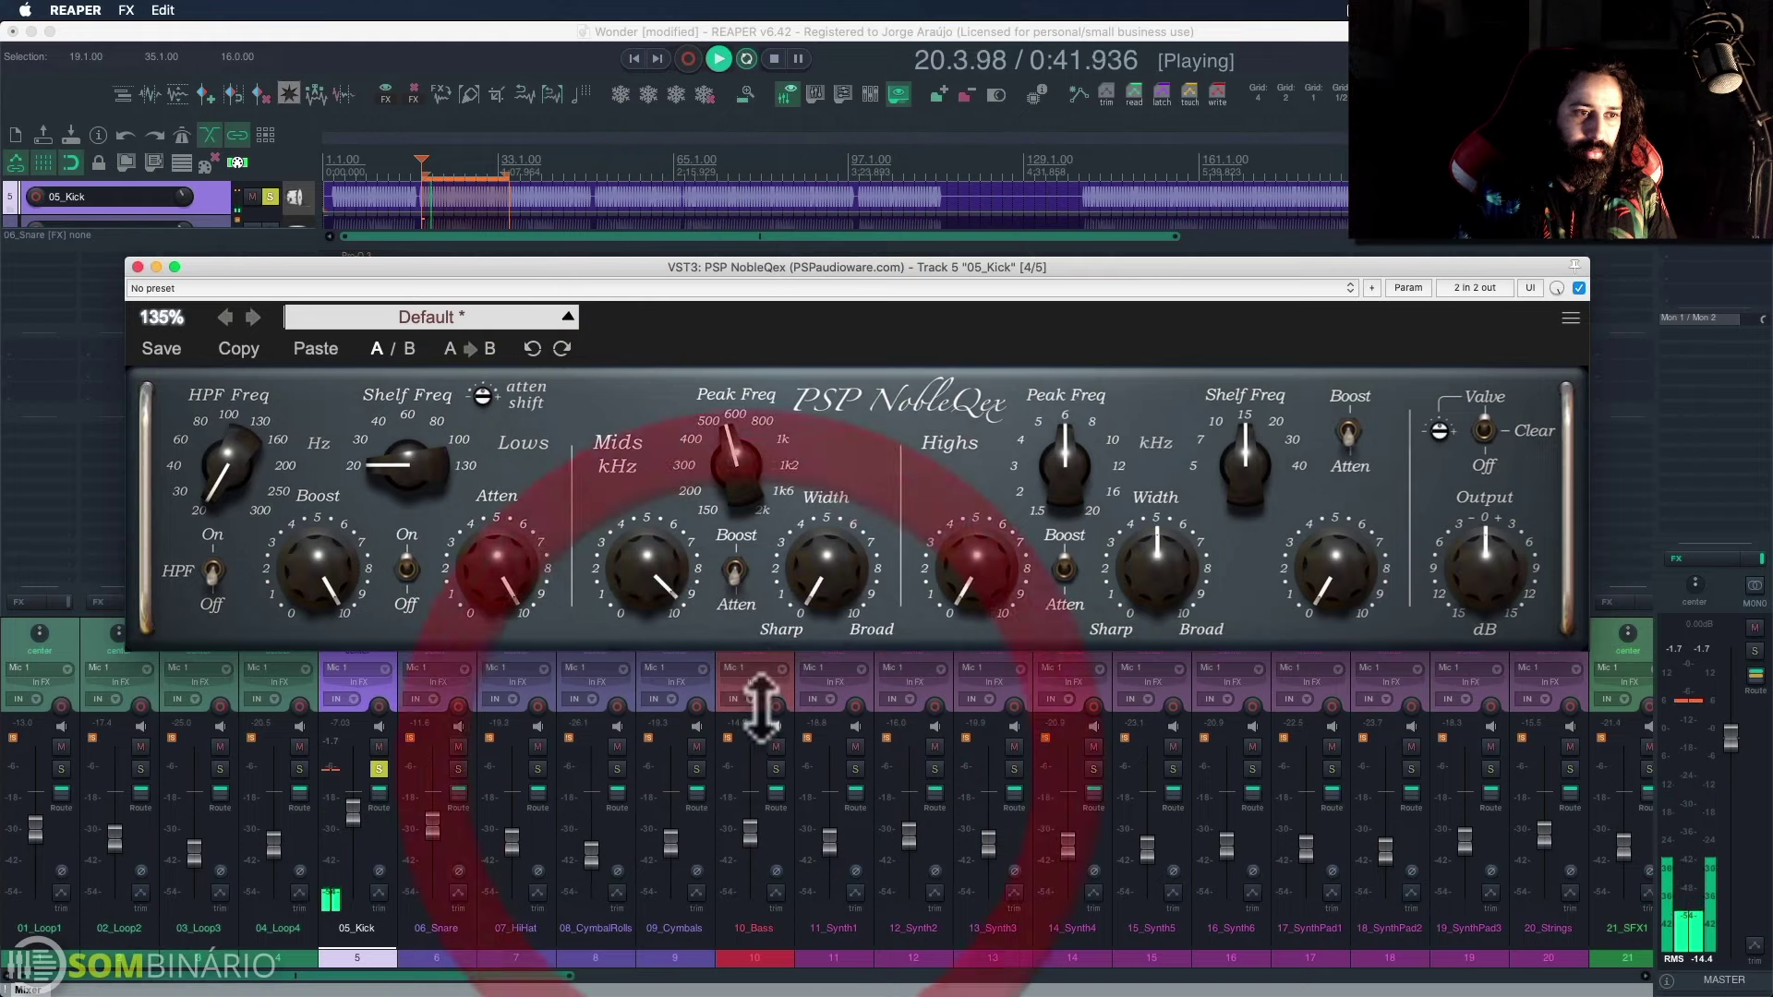
{"action": "left_click", "coordinate": [1578, 289]}
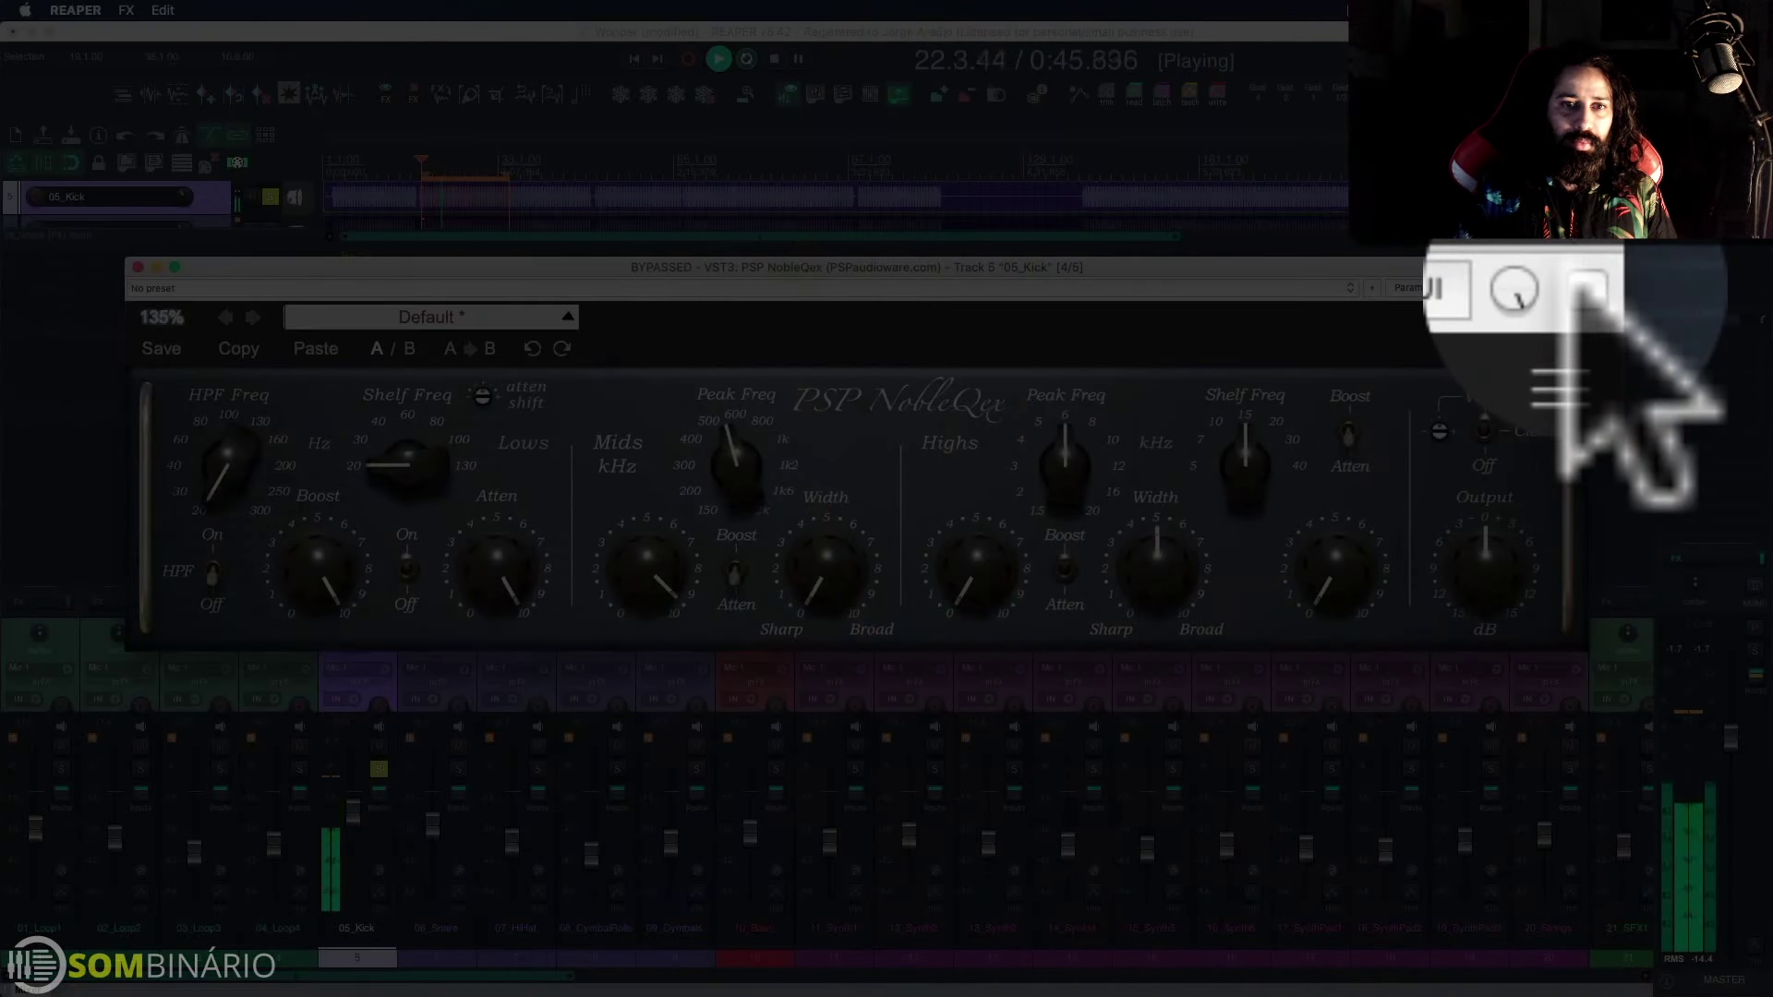
{"action": "left_click", "coordinate": [1578, 289]}
{"action": "key", "text": "space"}
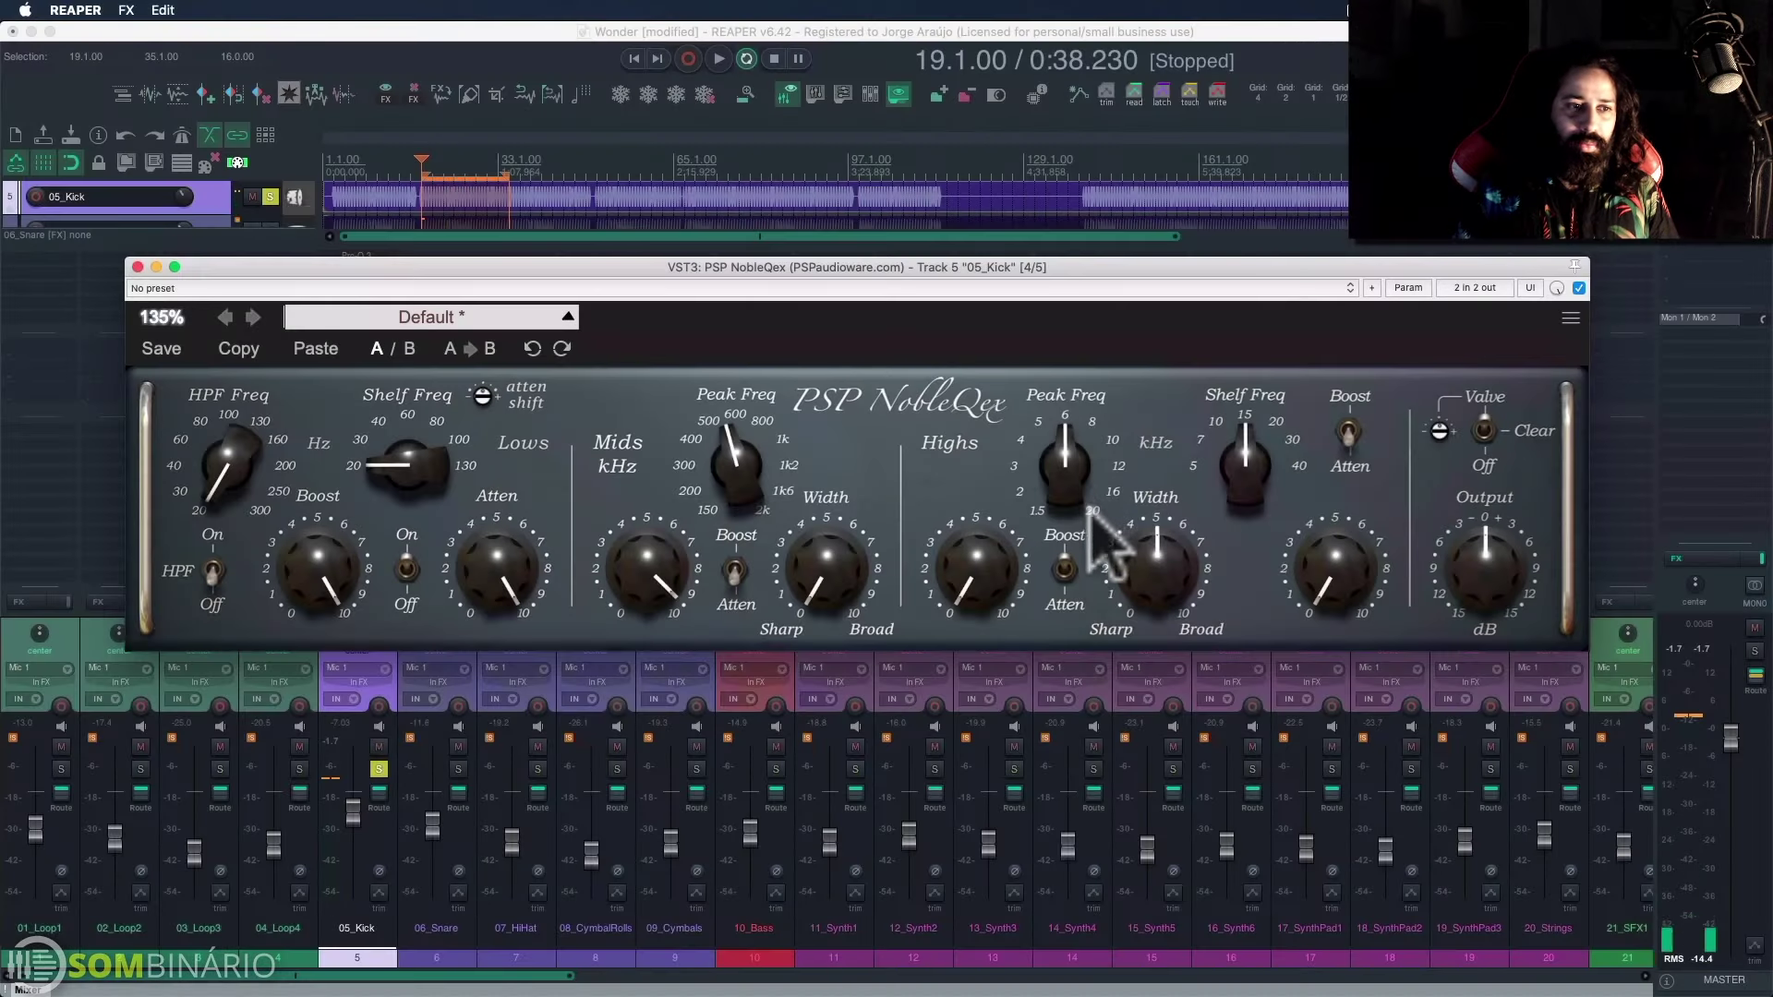
Step: Set Highs peak to about 5 kHz, level 5.5, width 9, shelf 5 kHz, and output about +5 dB during playback, and compare with bypass
{"action": "key", "text": "space"}
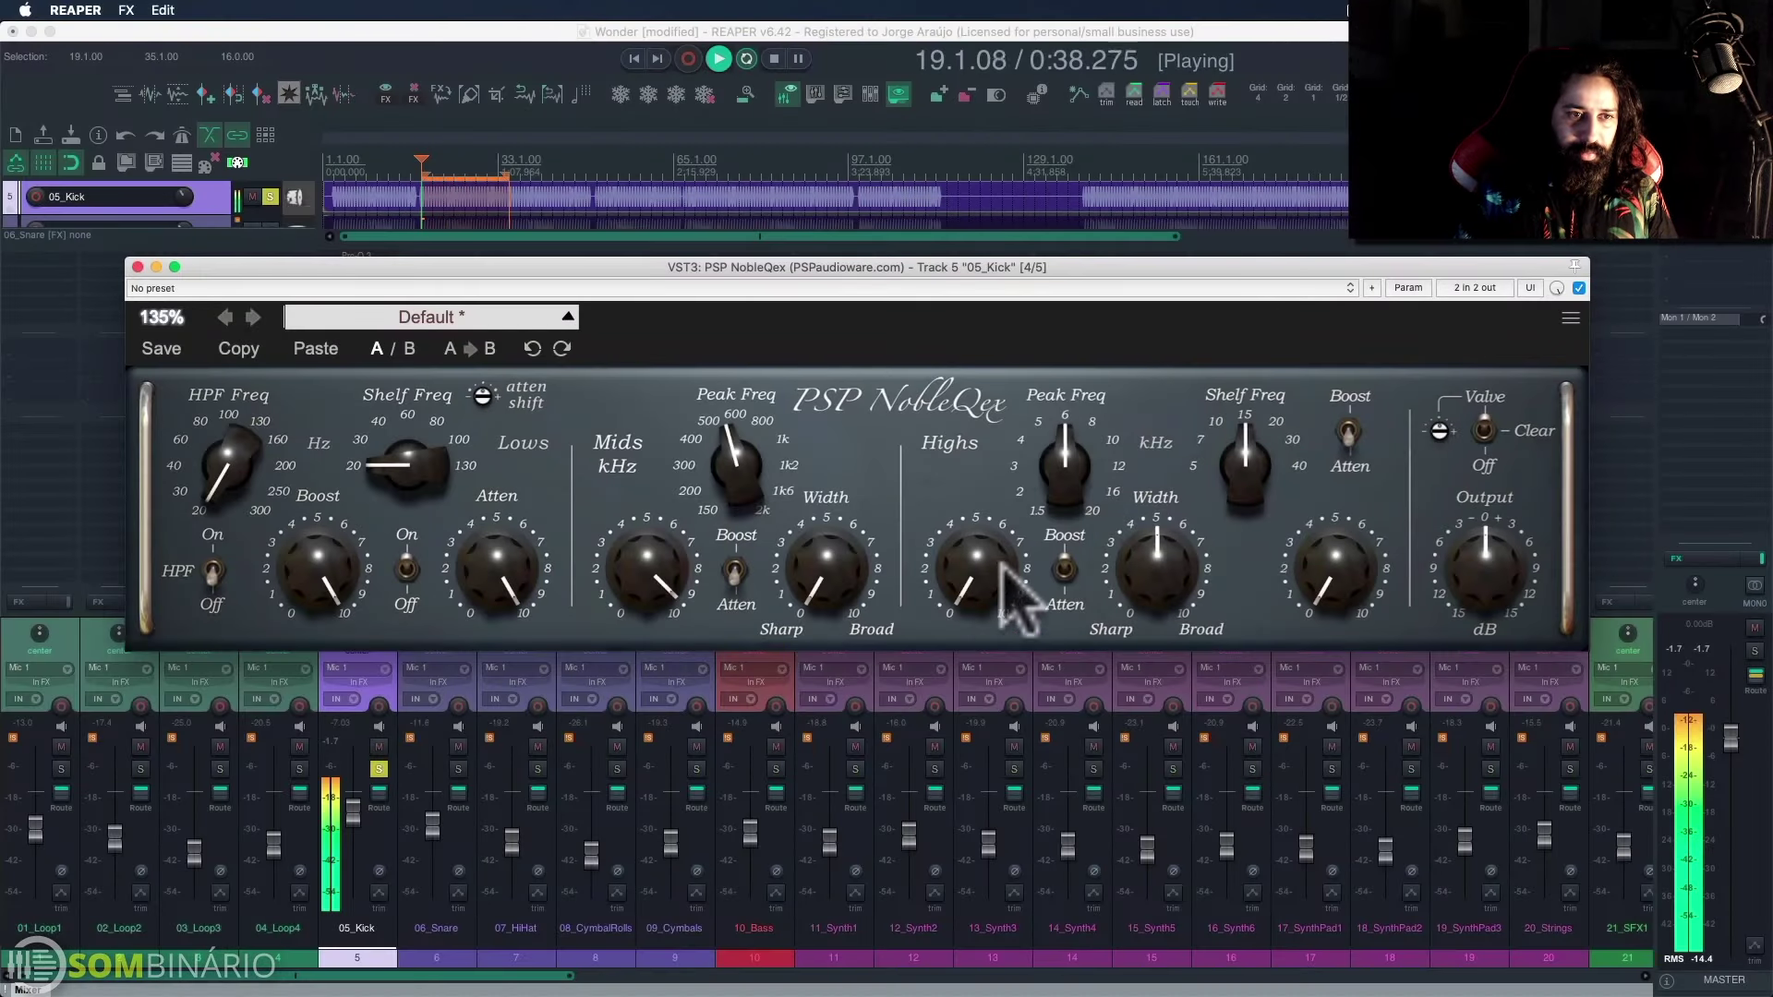
{"action": "left_click_drag", "start_coordinate": [1160, 503], "coordinate": [1265, 466]}
{"action": "left_click_drag", "start_coordinate": [1025, 518], "coordinate": [1064, 492]}
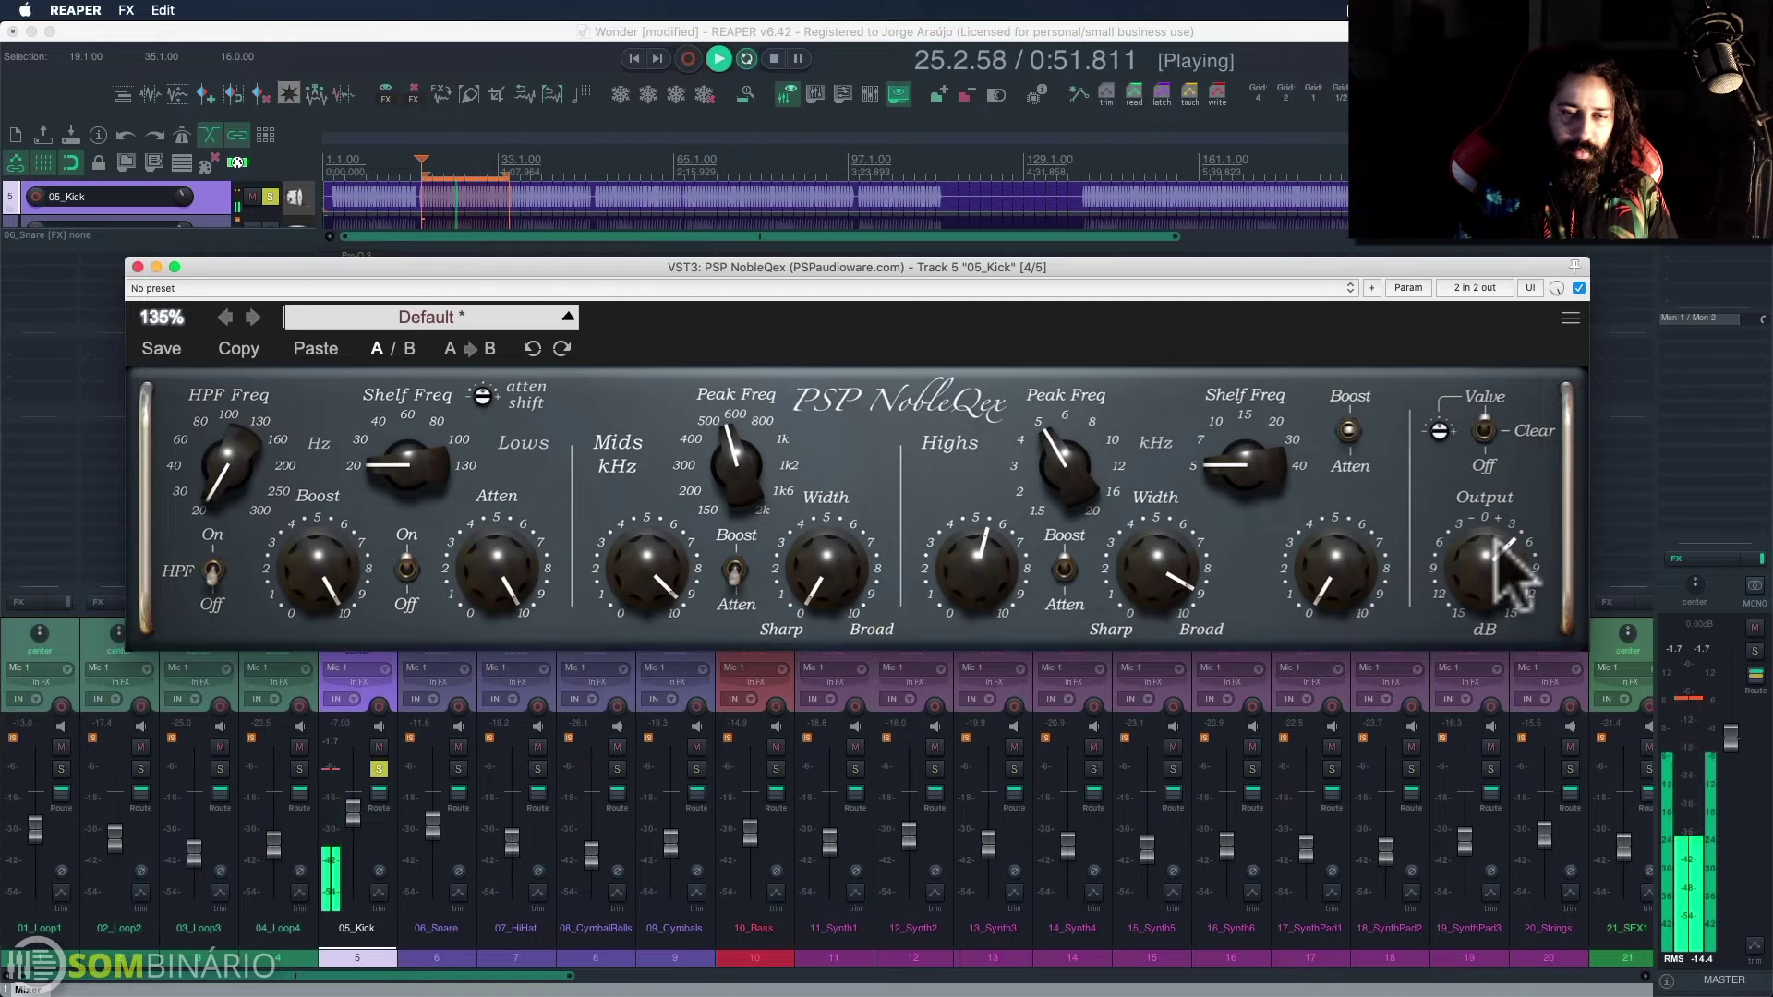
{"action": "left_click", "coordinate": [1579, 288]}
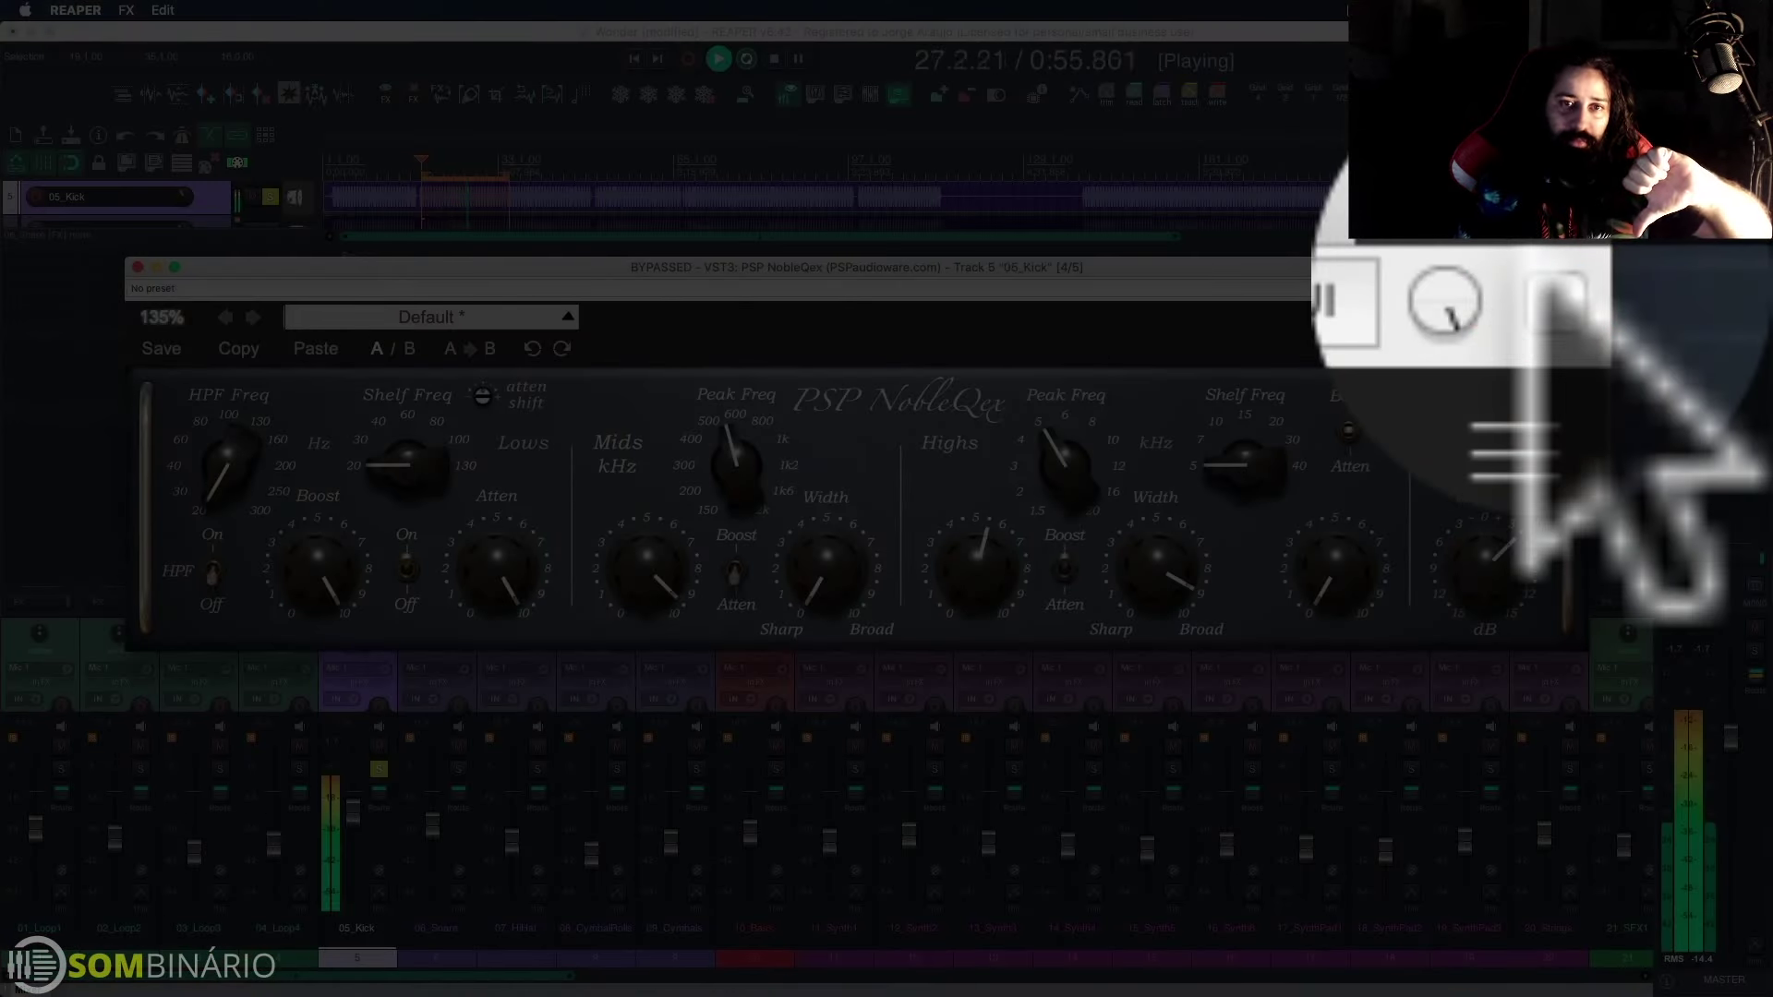
{"action": "left_click", "coordinate": [1578, 288]}
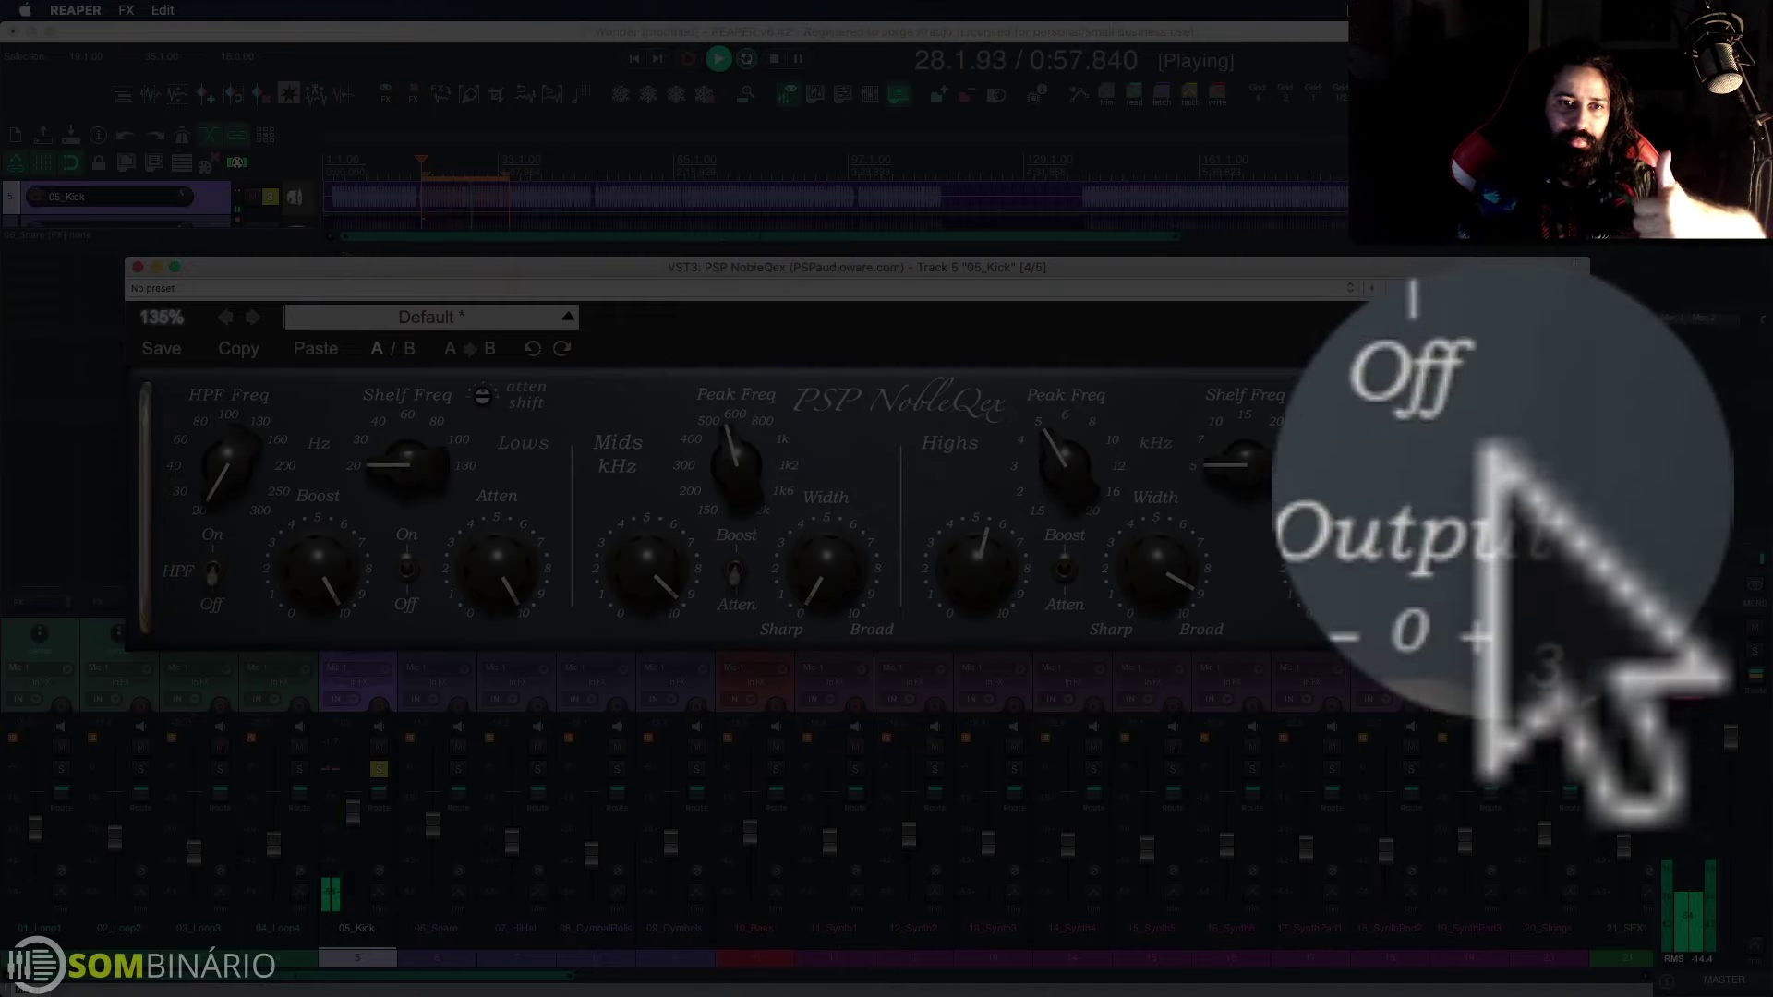